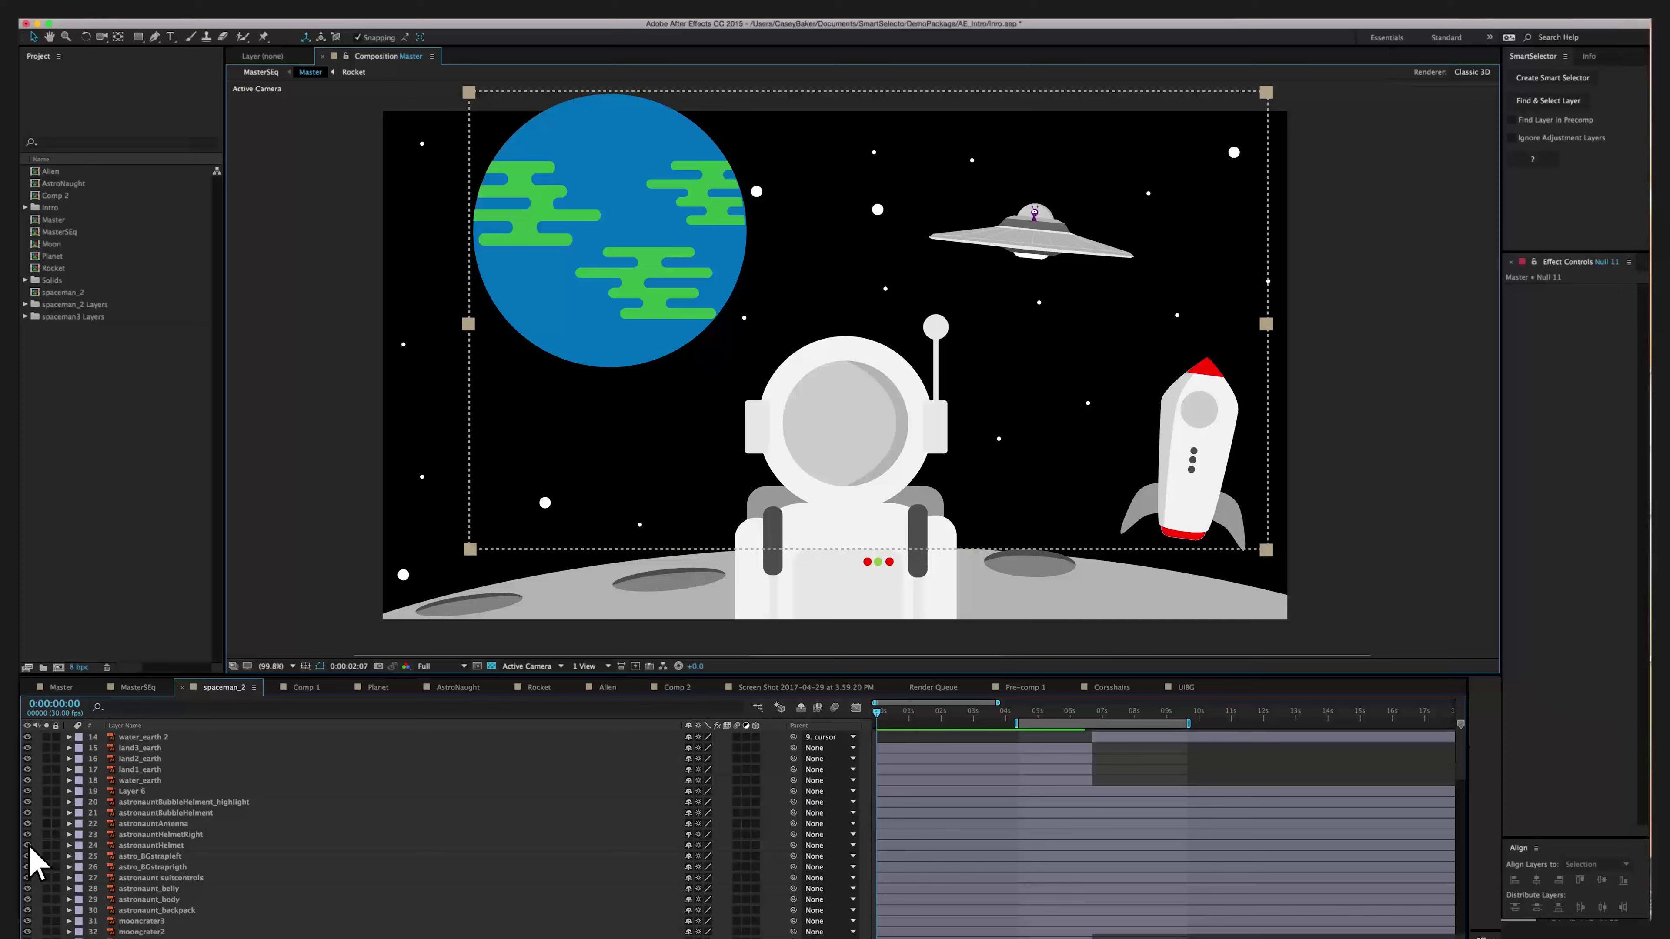
Solo the astronaut antenna layer in the intro project
{"action": "left_click", "coordinate": [46, 823]}
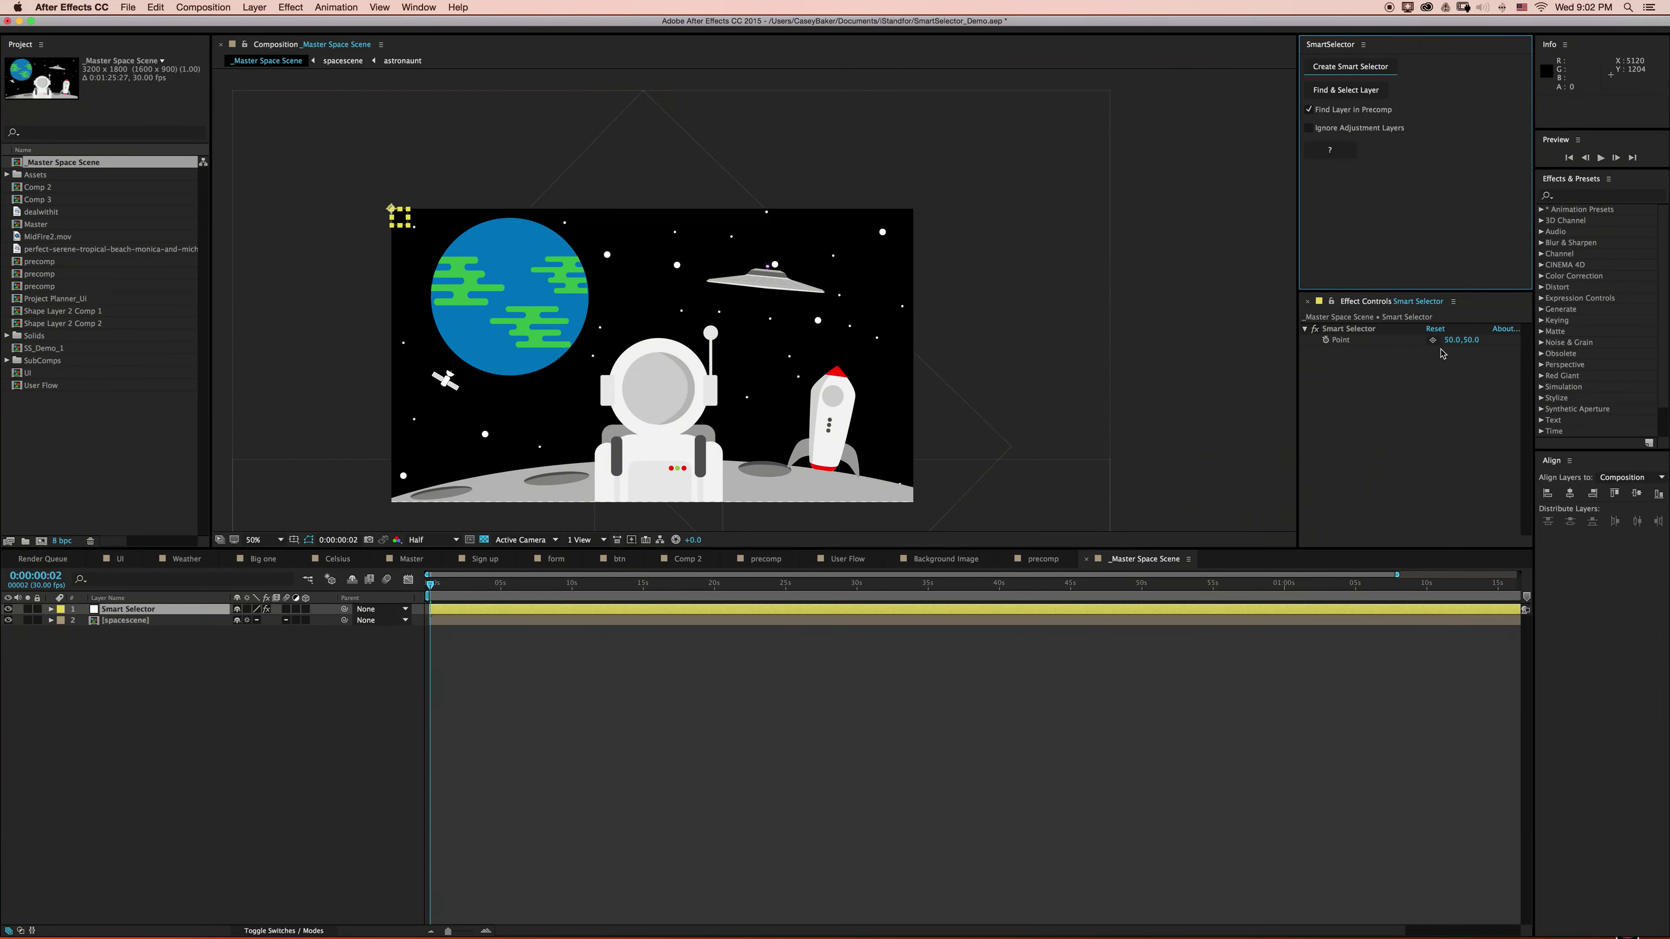
Set the selector point on the astronaut's helmet, find its layer, and solo the helmet highlight layer
{"action": "left_click", "coordinate": [1432, 339]}
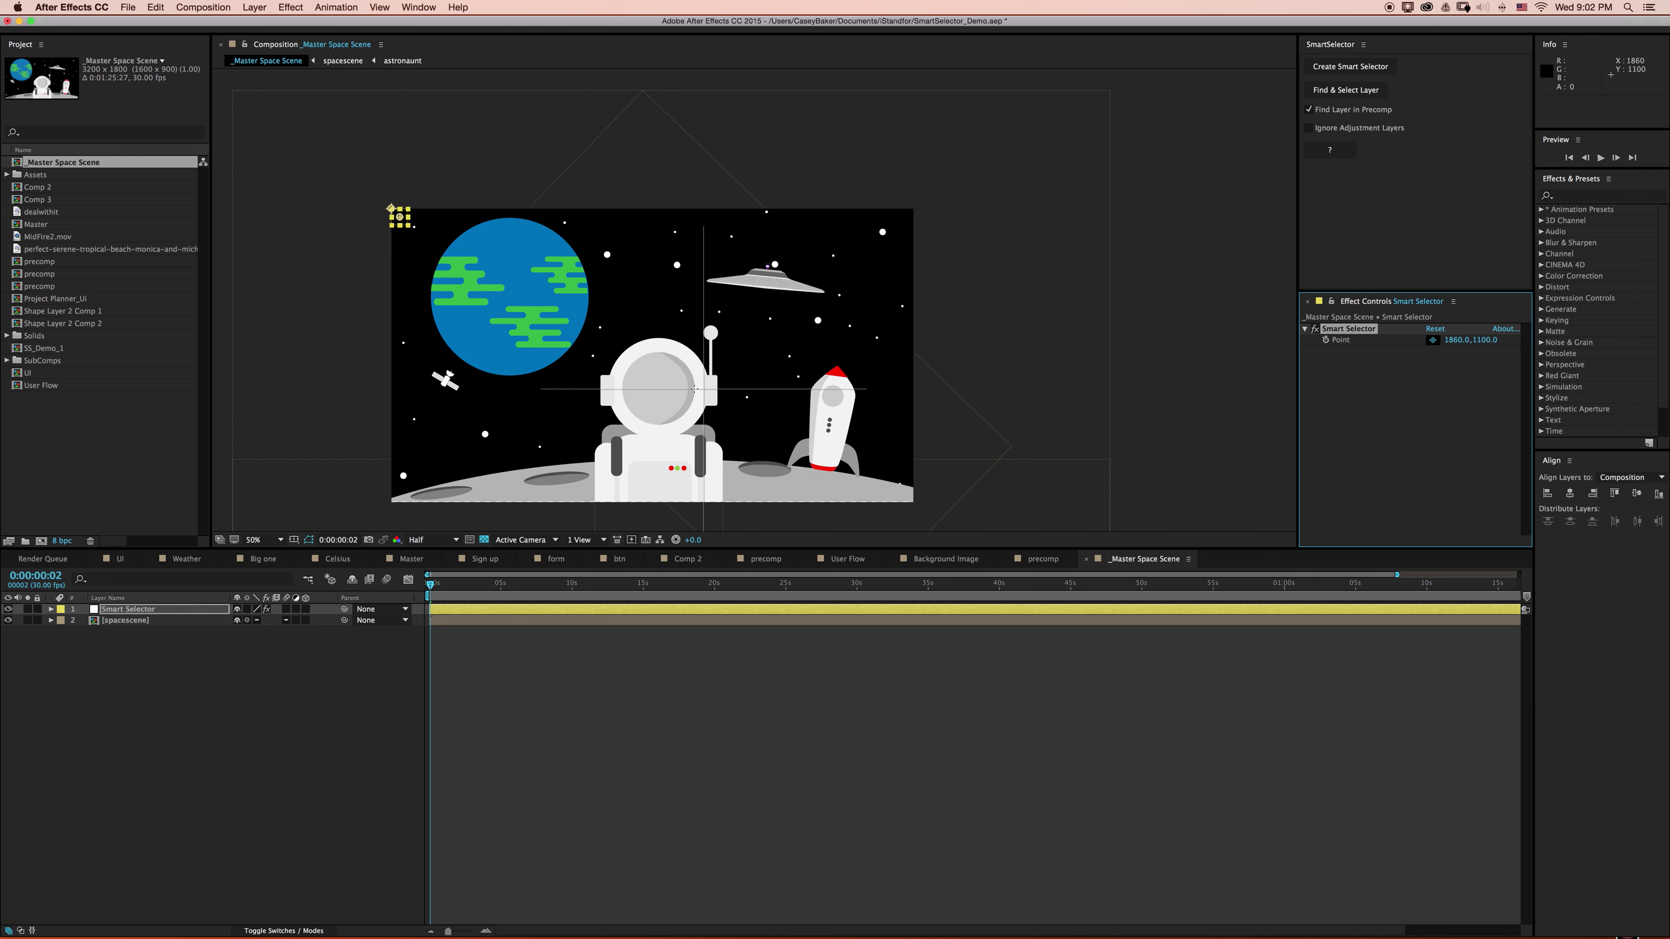
{"action": "left_click", "coordinate": [690, 387]}
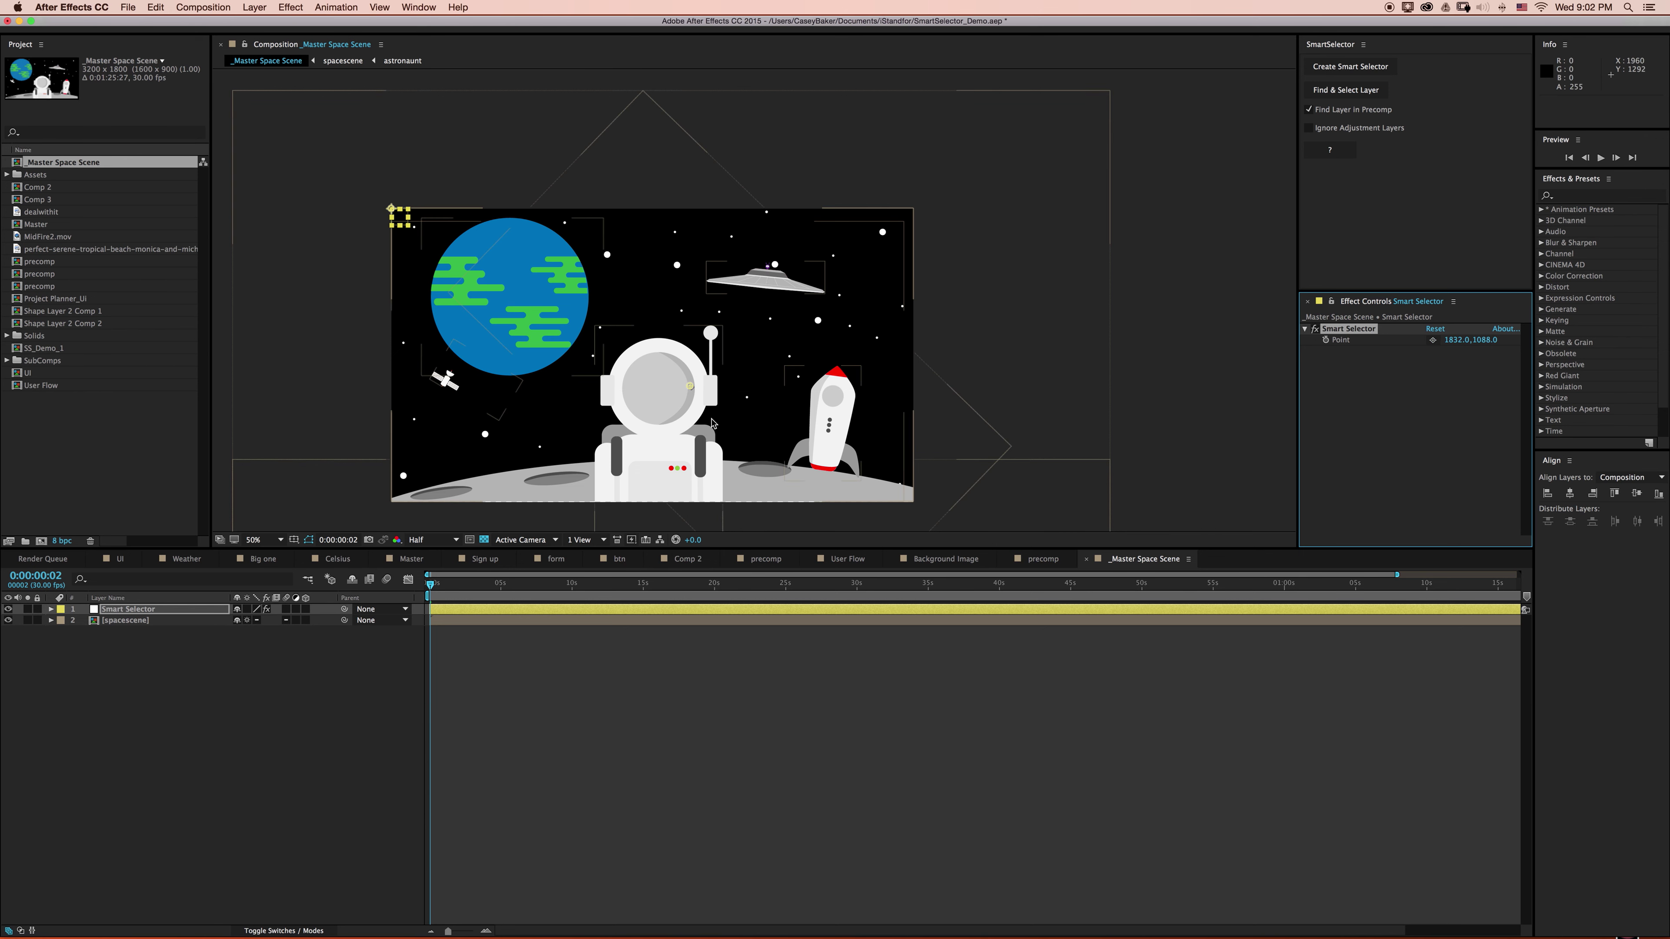
{"action": "left_click", "coordinate": [1344, 90]}
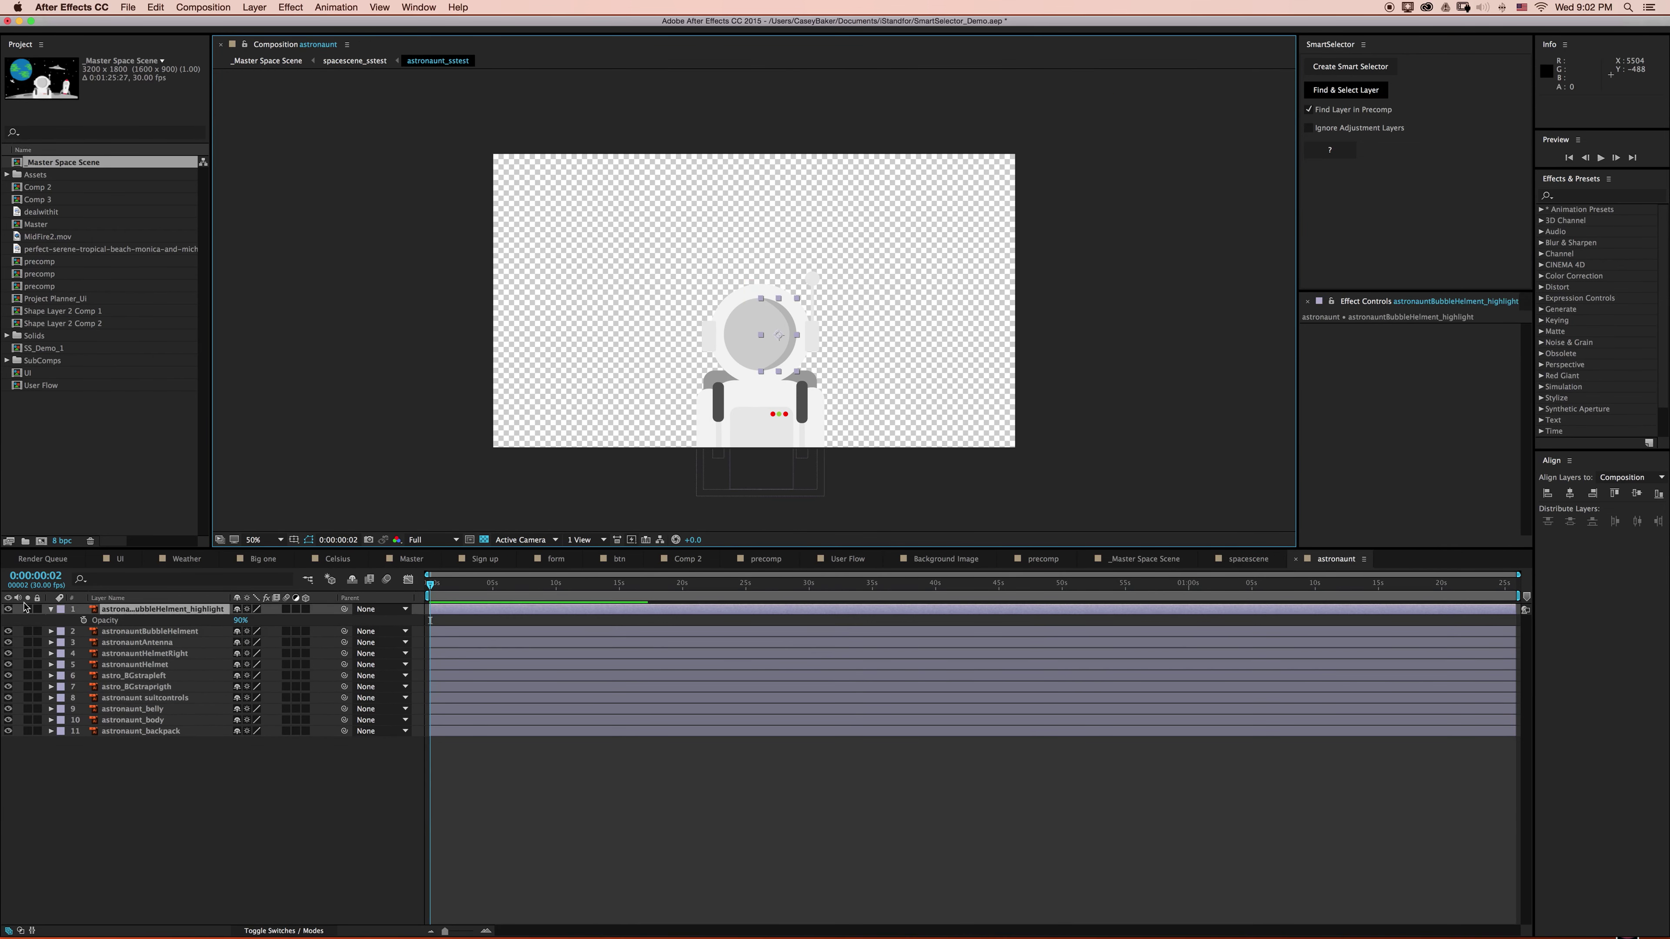
{"action": "left_click", "coordinate": [27, 609]}
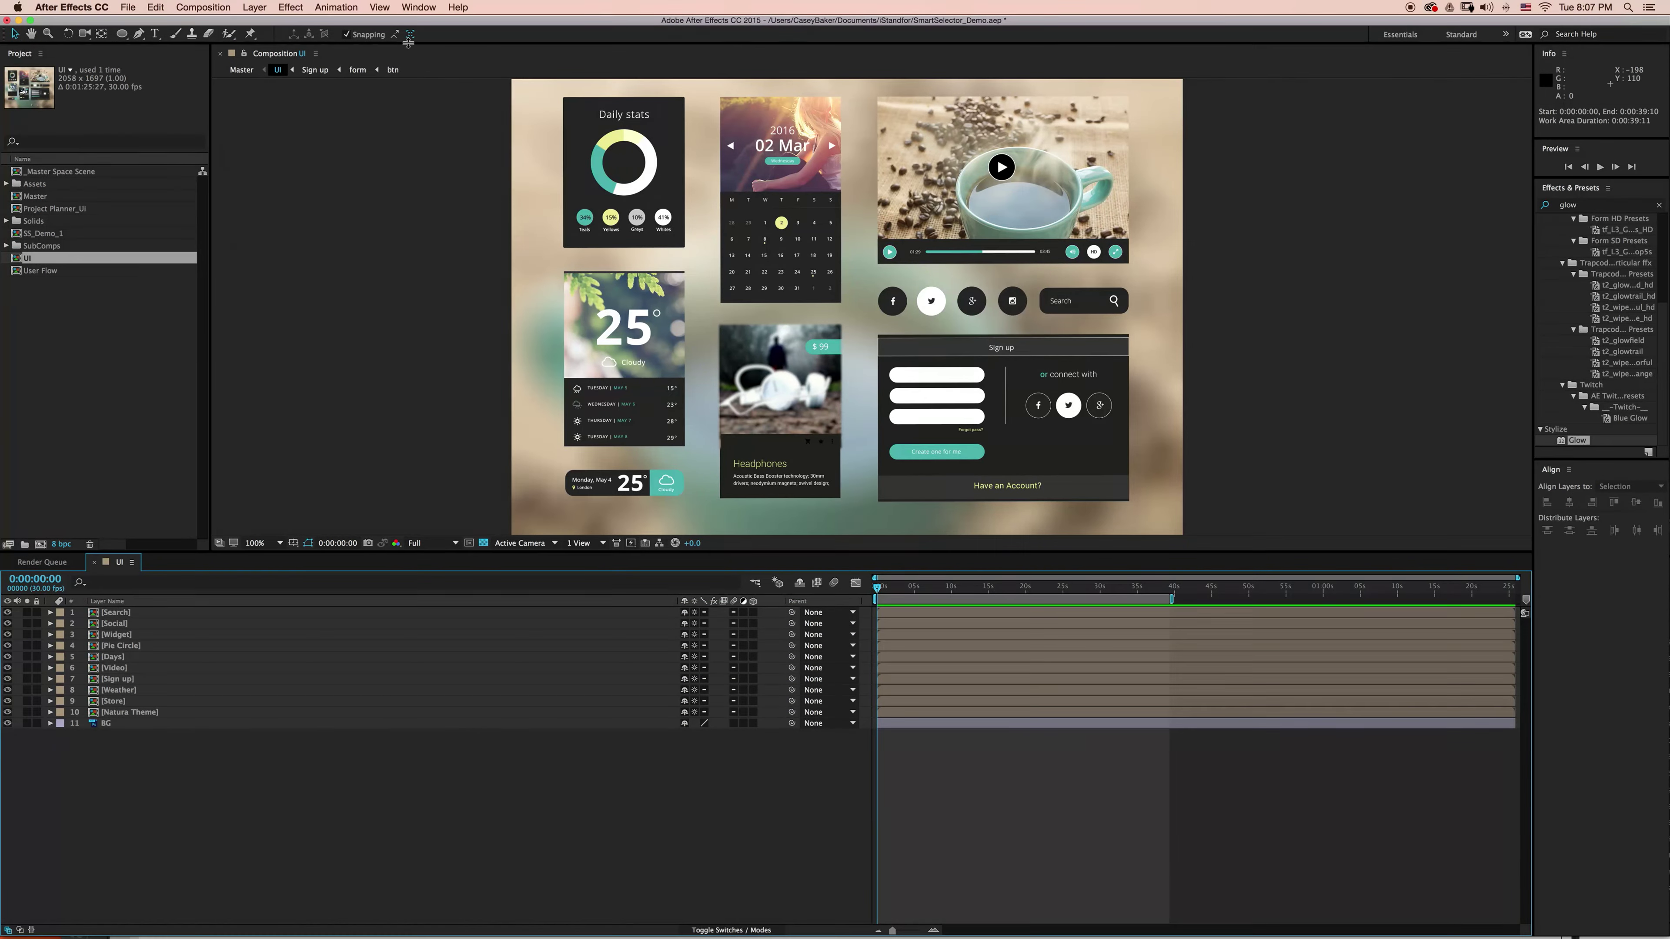
Open the SmartSelector.jsx and Effect Controls panels from the Window menu
{"action": "left_click", "coordinate": [419, 9]}
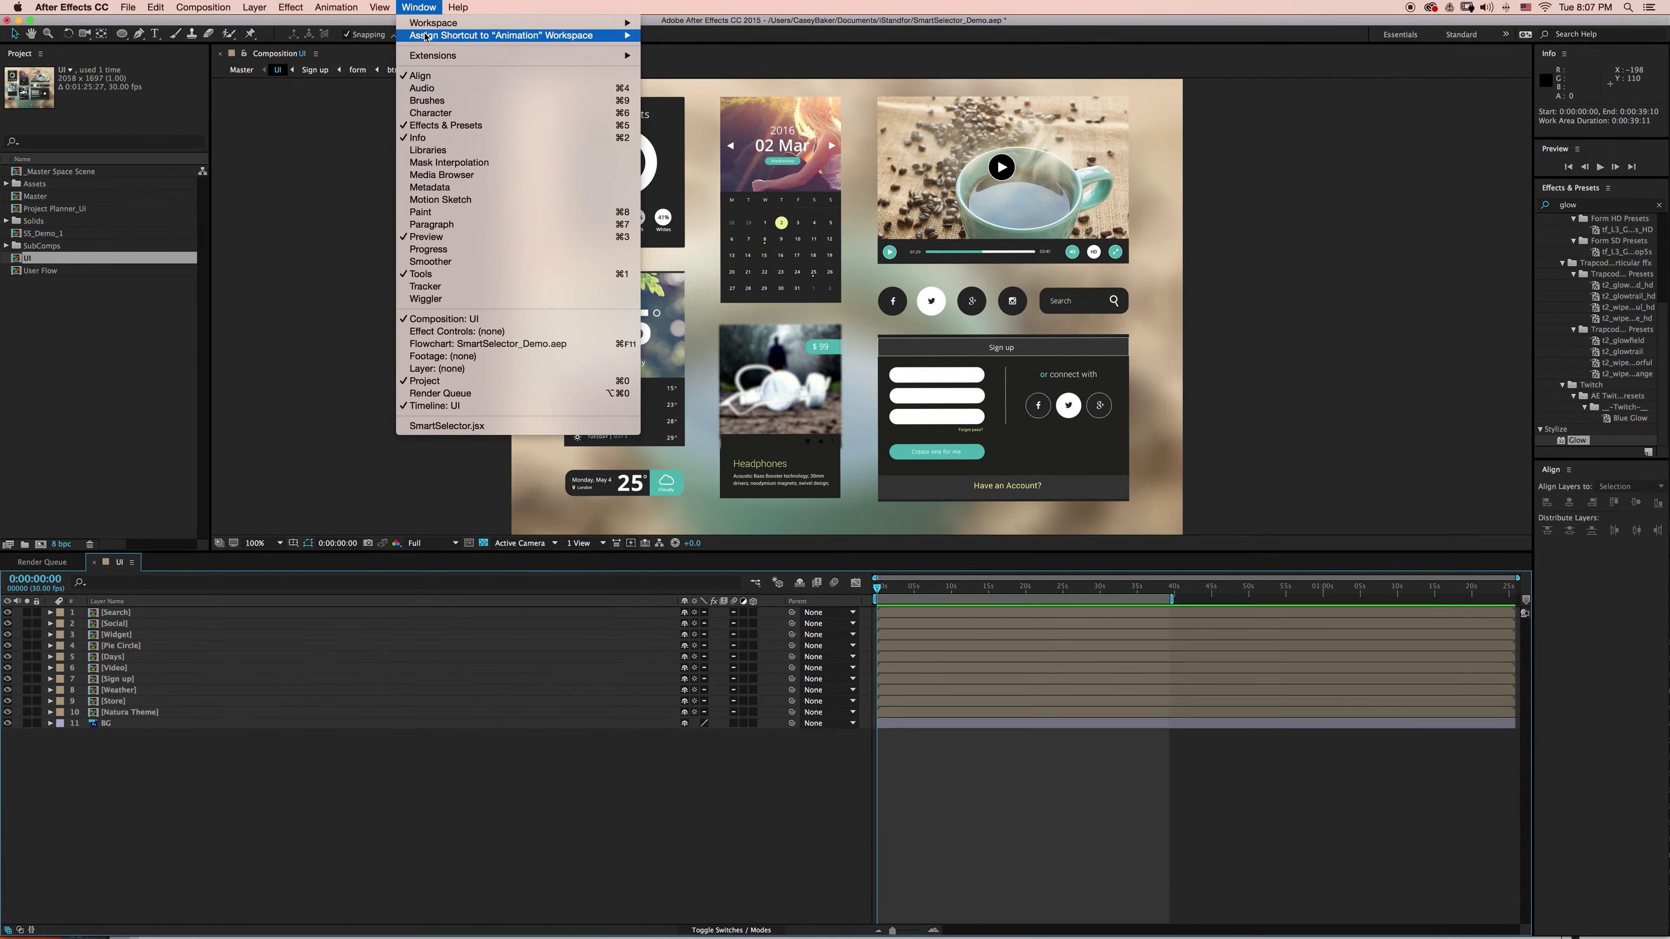
{"action": "left_click", "coordinate": [426, 428]}
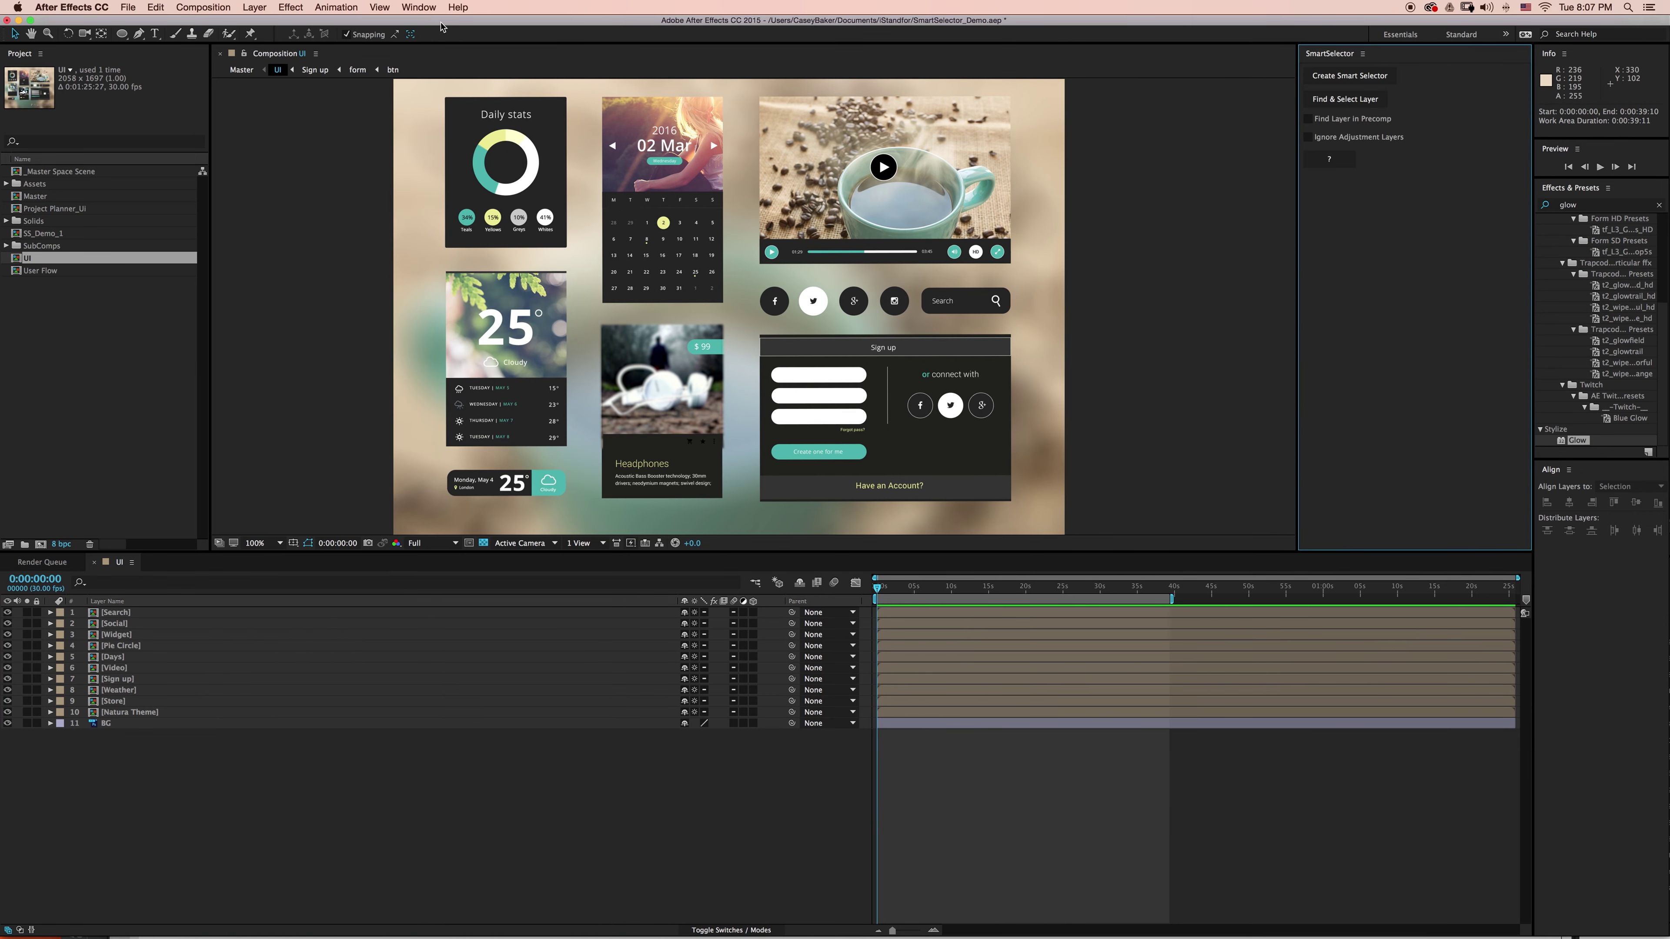
{"action": "left_click", "coordinate": [419, 7]}
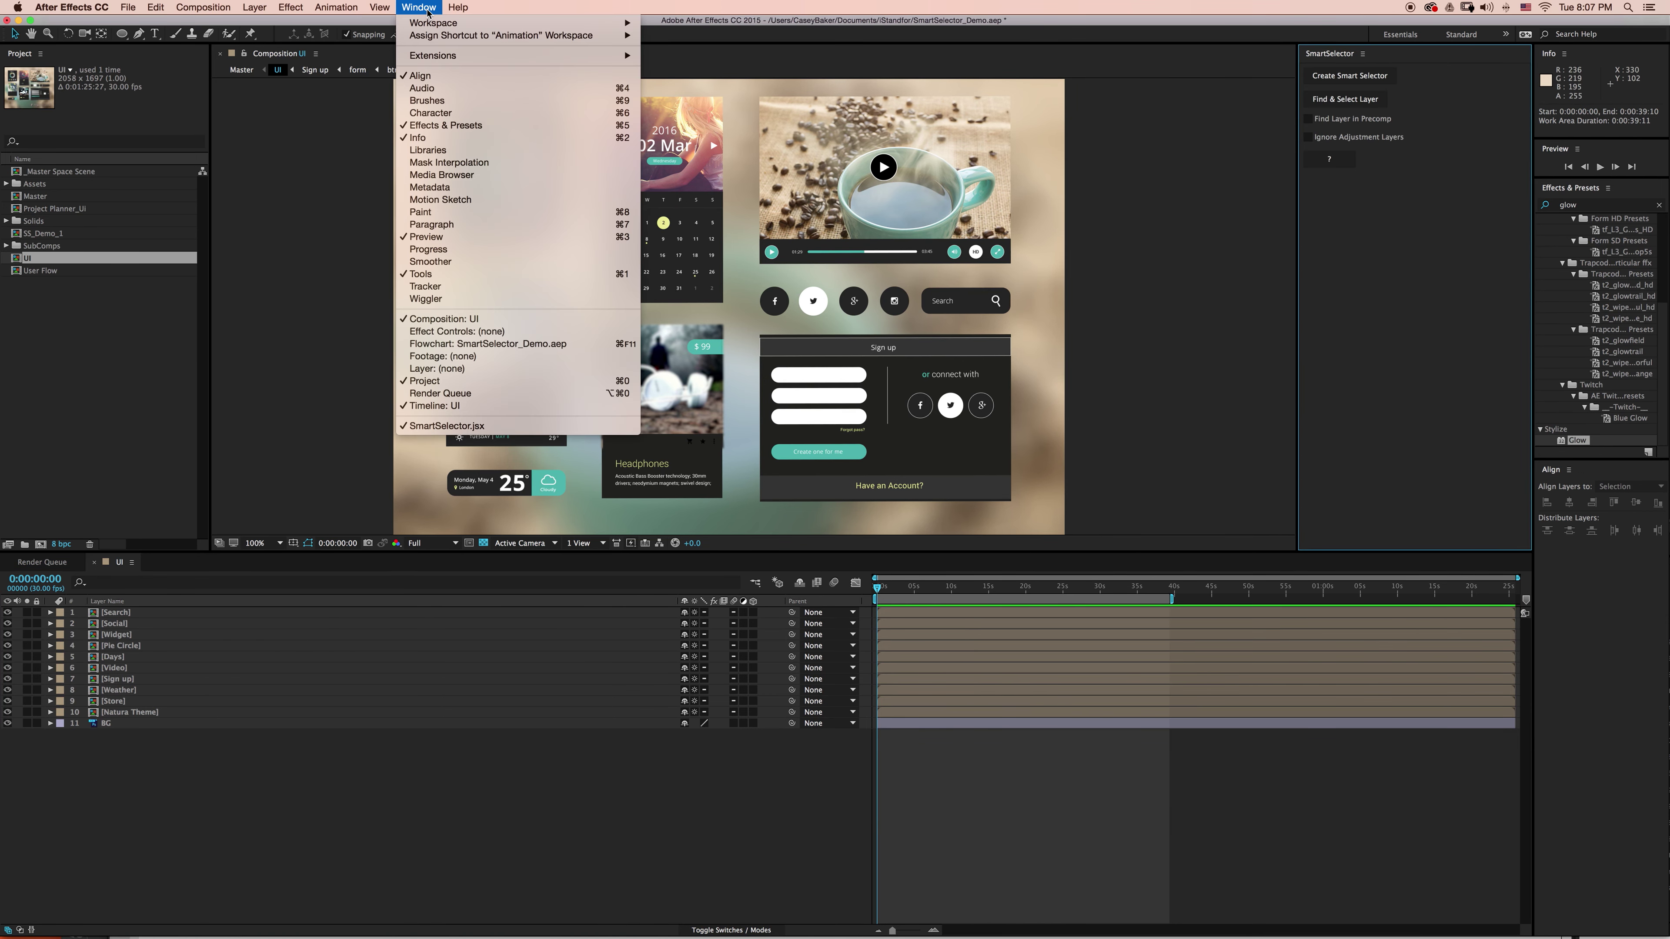
{"action": "left_click", "coordinate": [452, 332]}
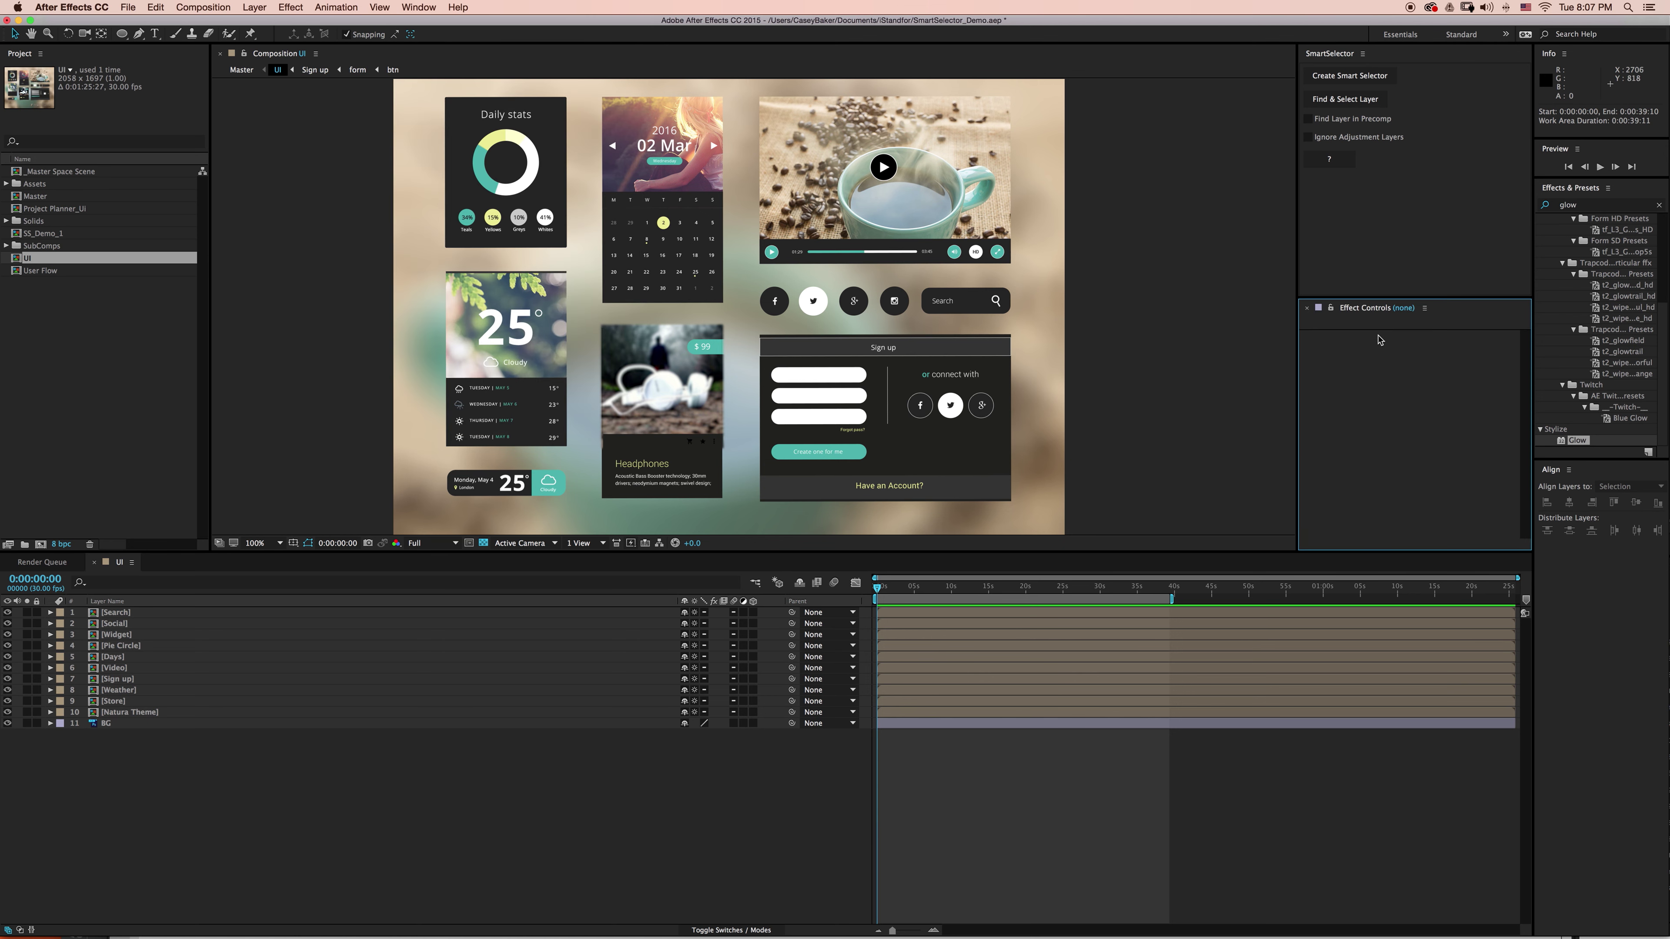
Add a Smart Selector to the UI comp, put its point on the weather card, and find the Weather layer
{"action": "left_click", "coordinate": [1349, 81]}
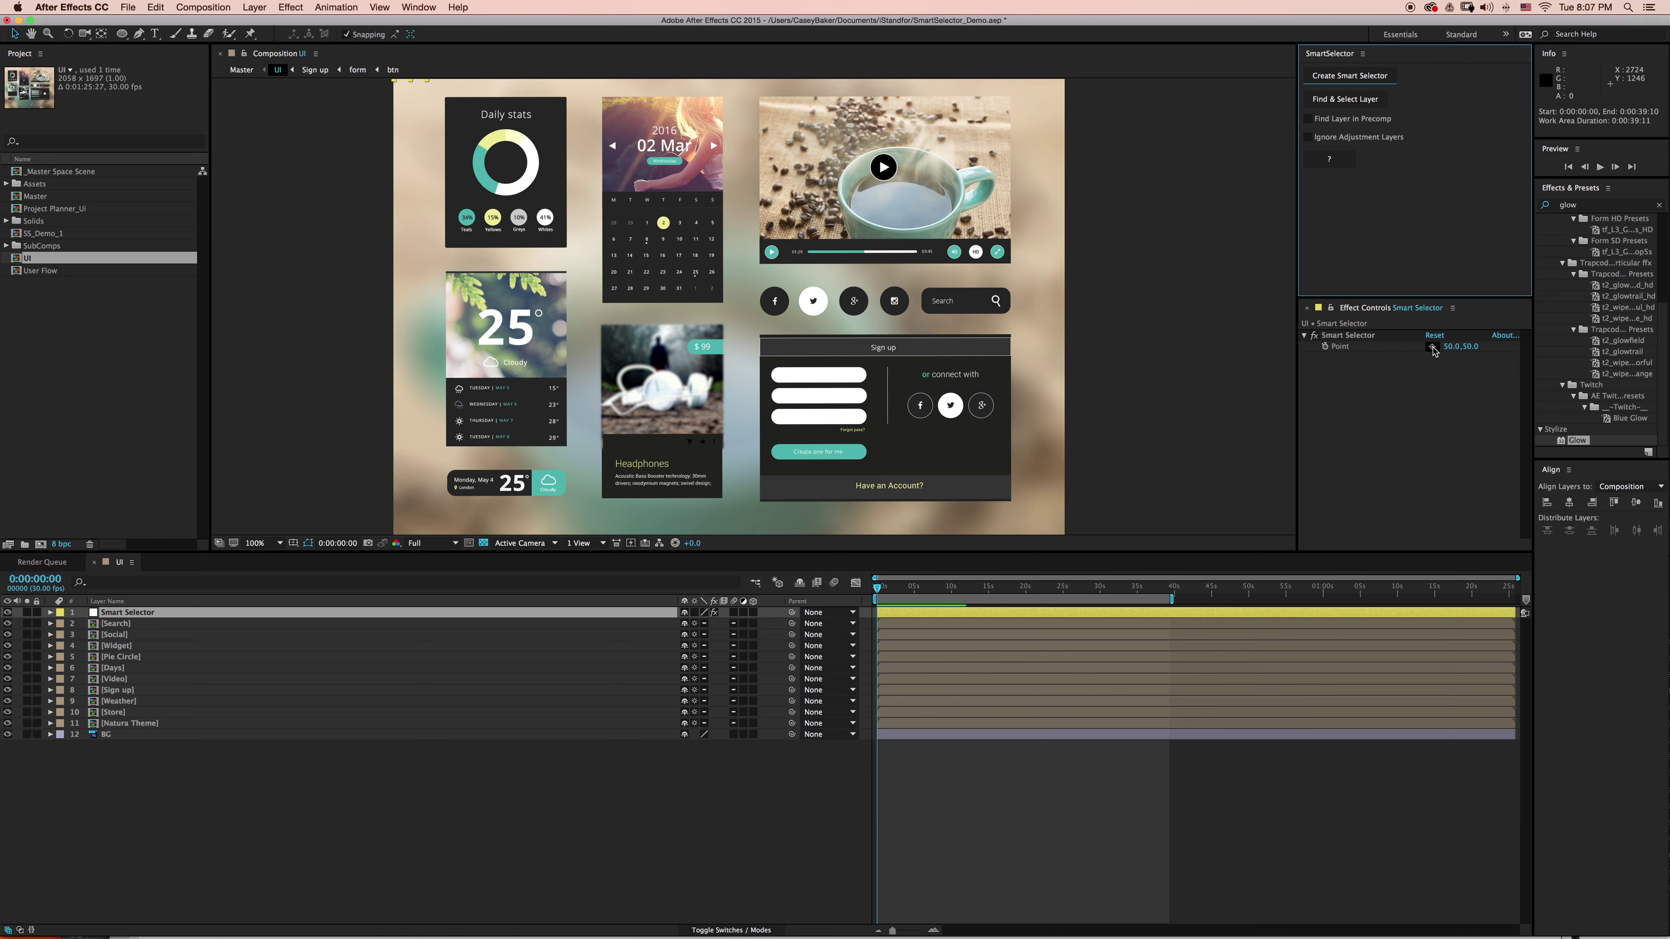
{"action": "left_click", "coordinate": [1432, 346]}
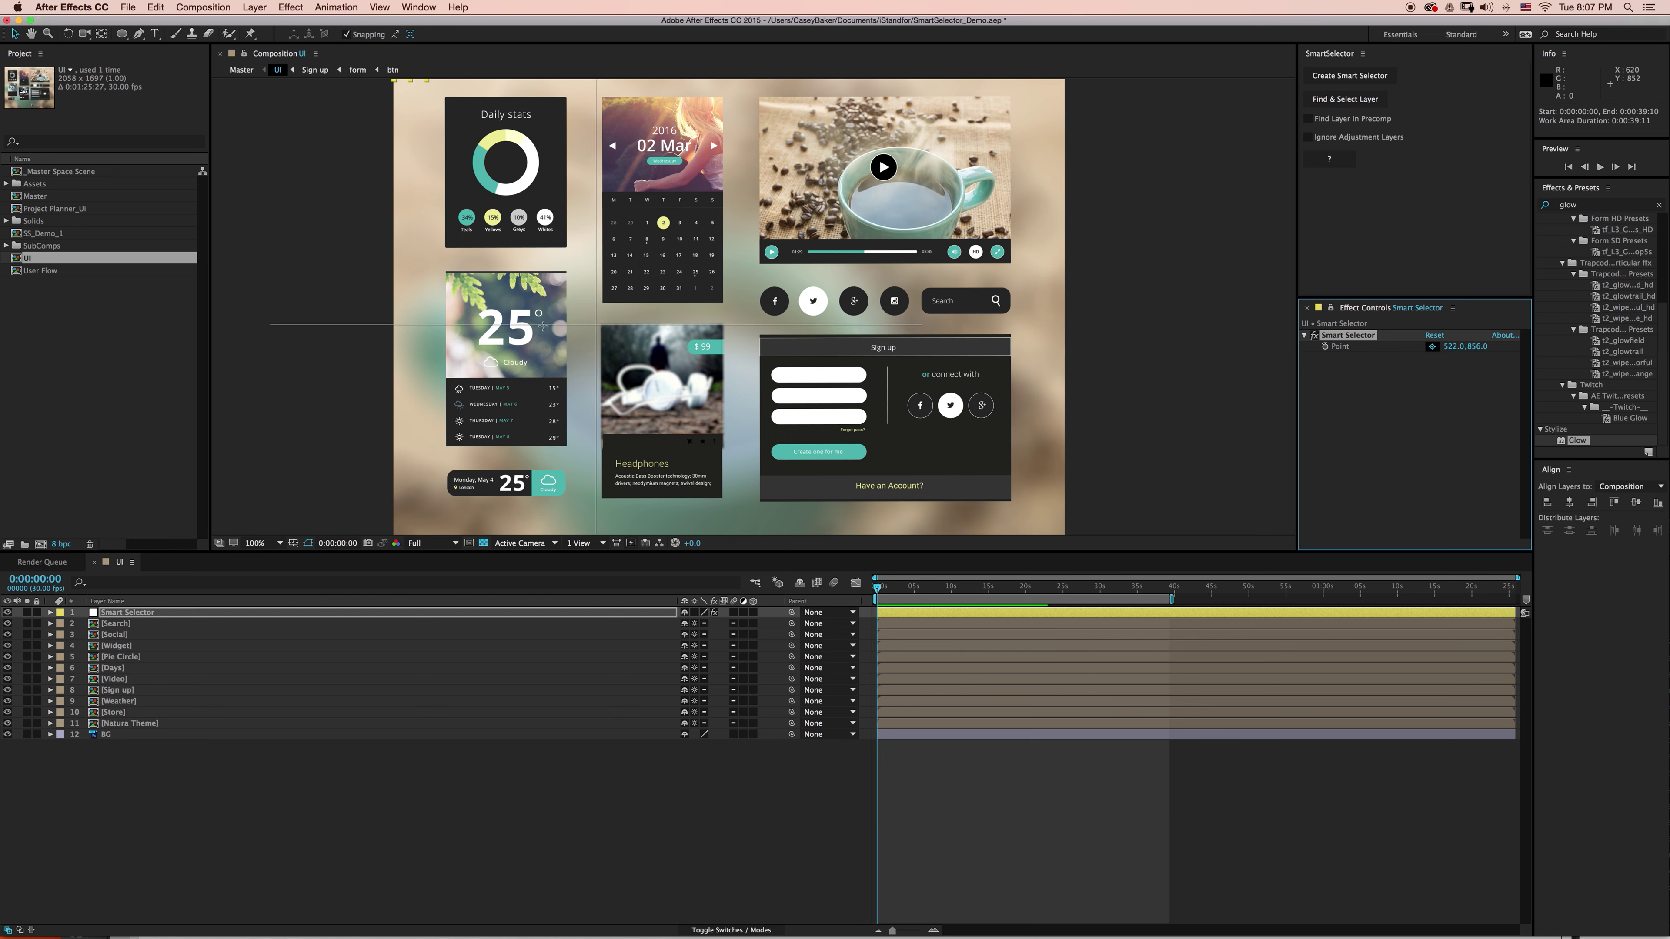
{"action": "left_click", "coordinate": [511, 317]}
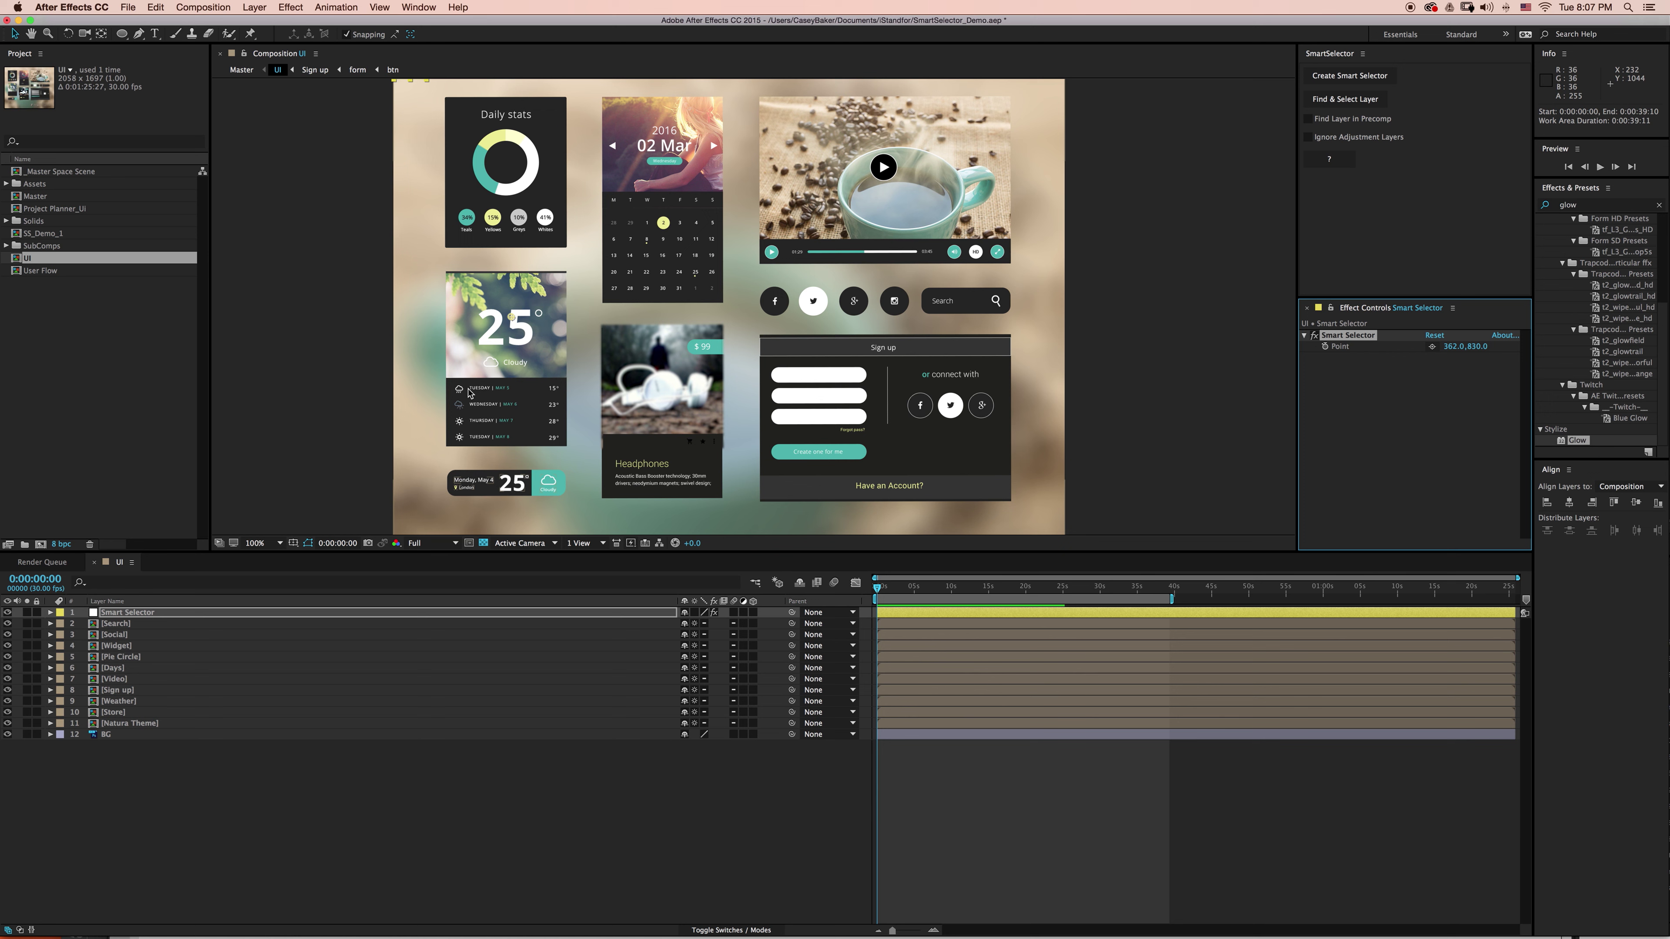
{"action": "left_click", "coordinate": [1345, 99]}
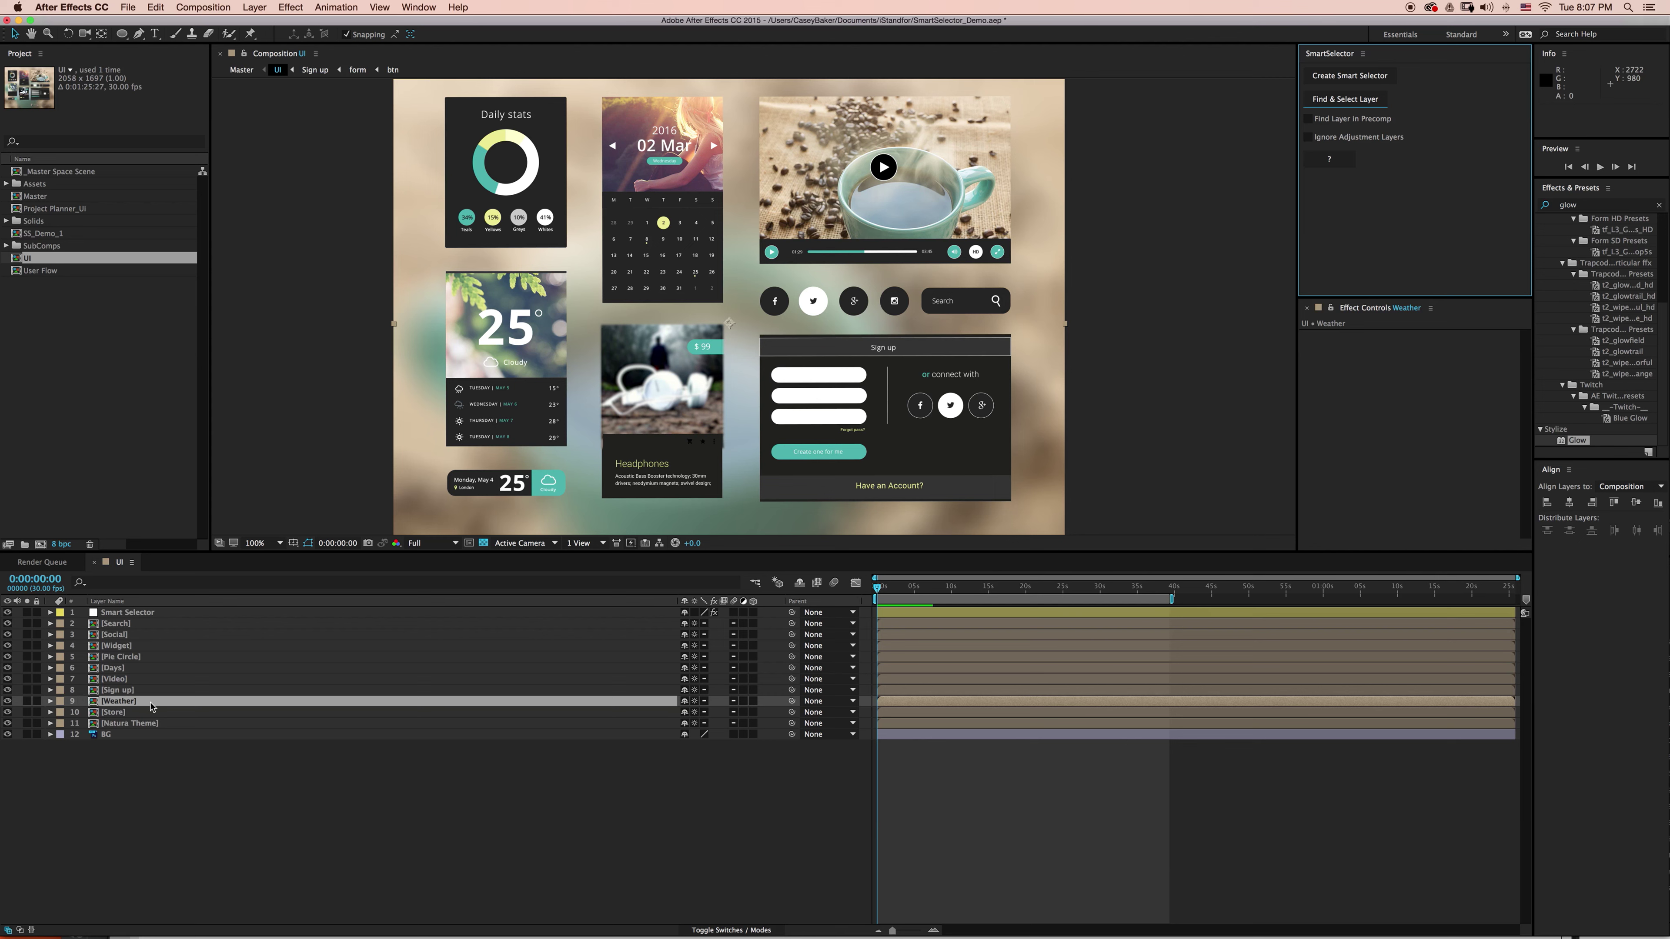
Toggle the Weather solo, enable Find Layer in Precomp, and locate the 25 text inside the Celsius comp
{"action": "left_click", "coordinate": [27, 701]}
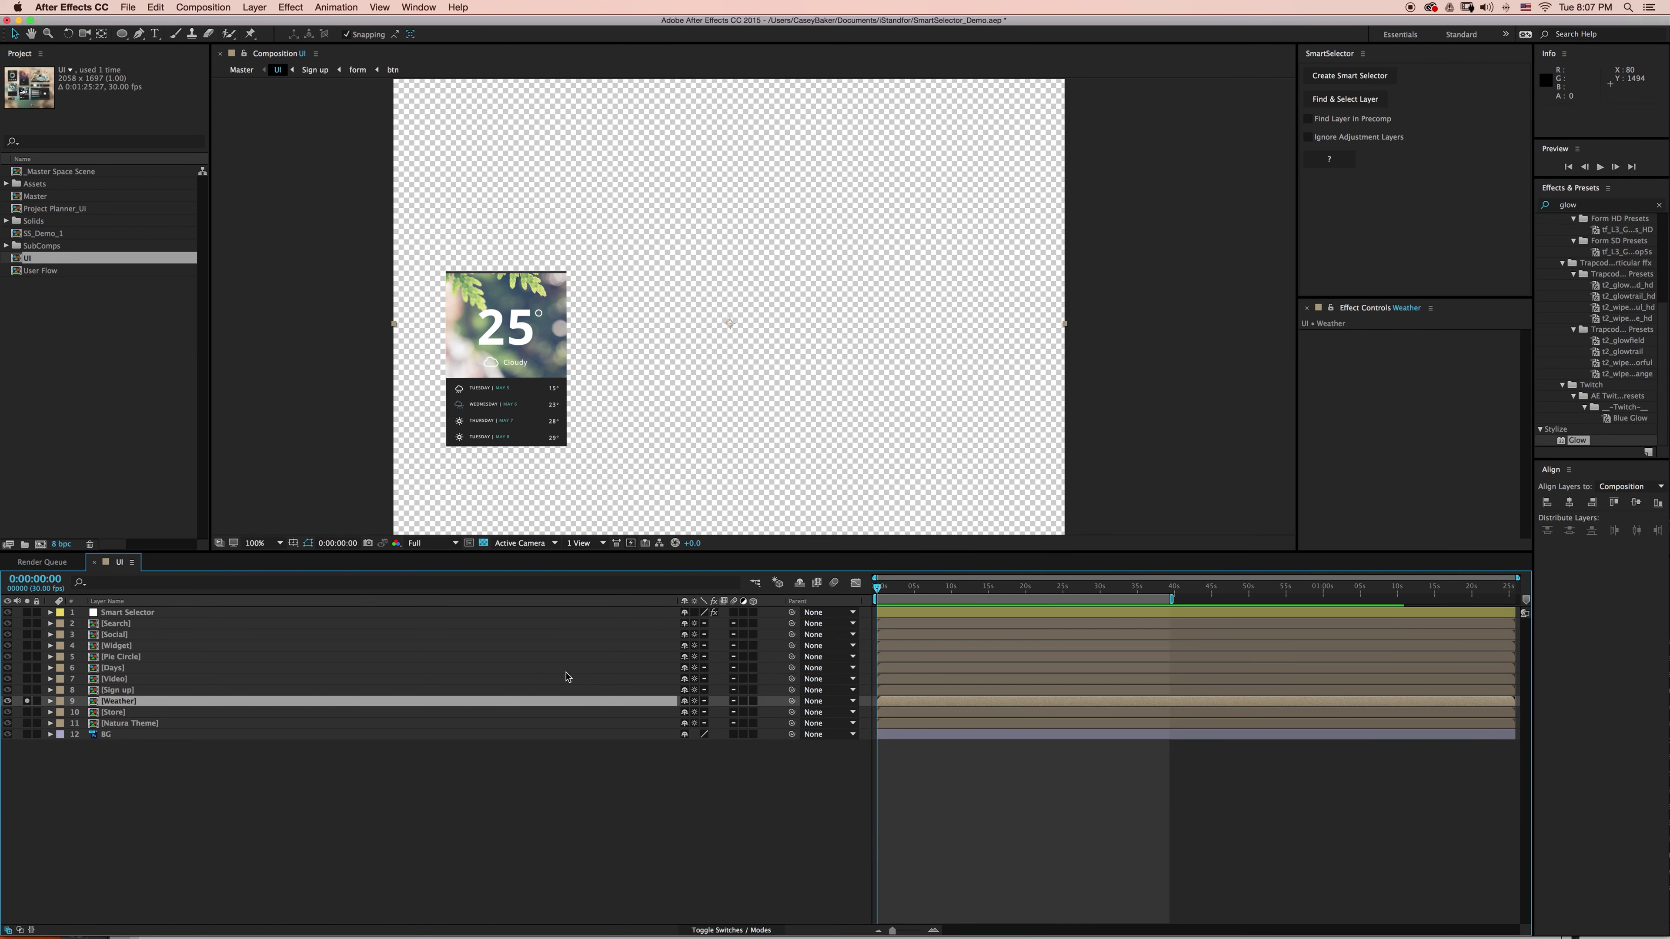
{"action": "left_click", "coordinate": [27, 700]}
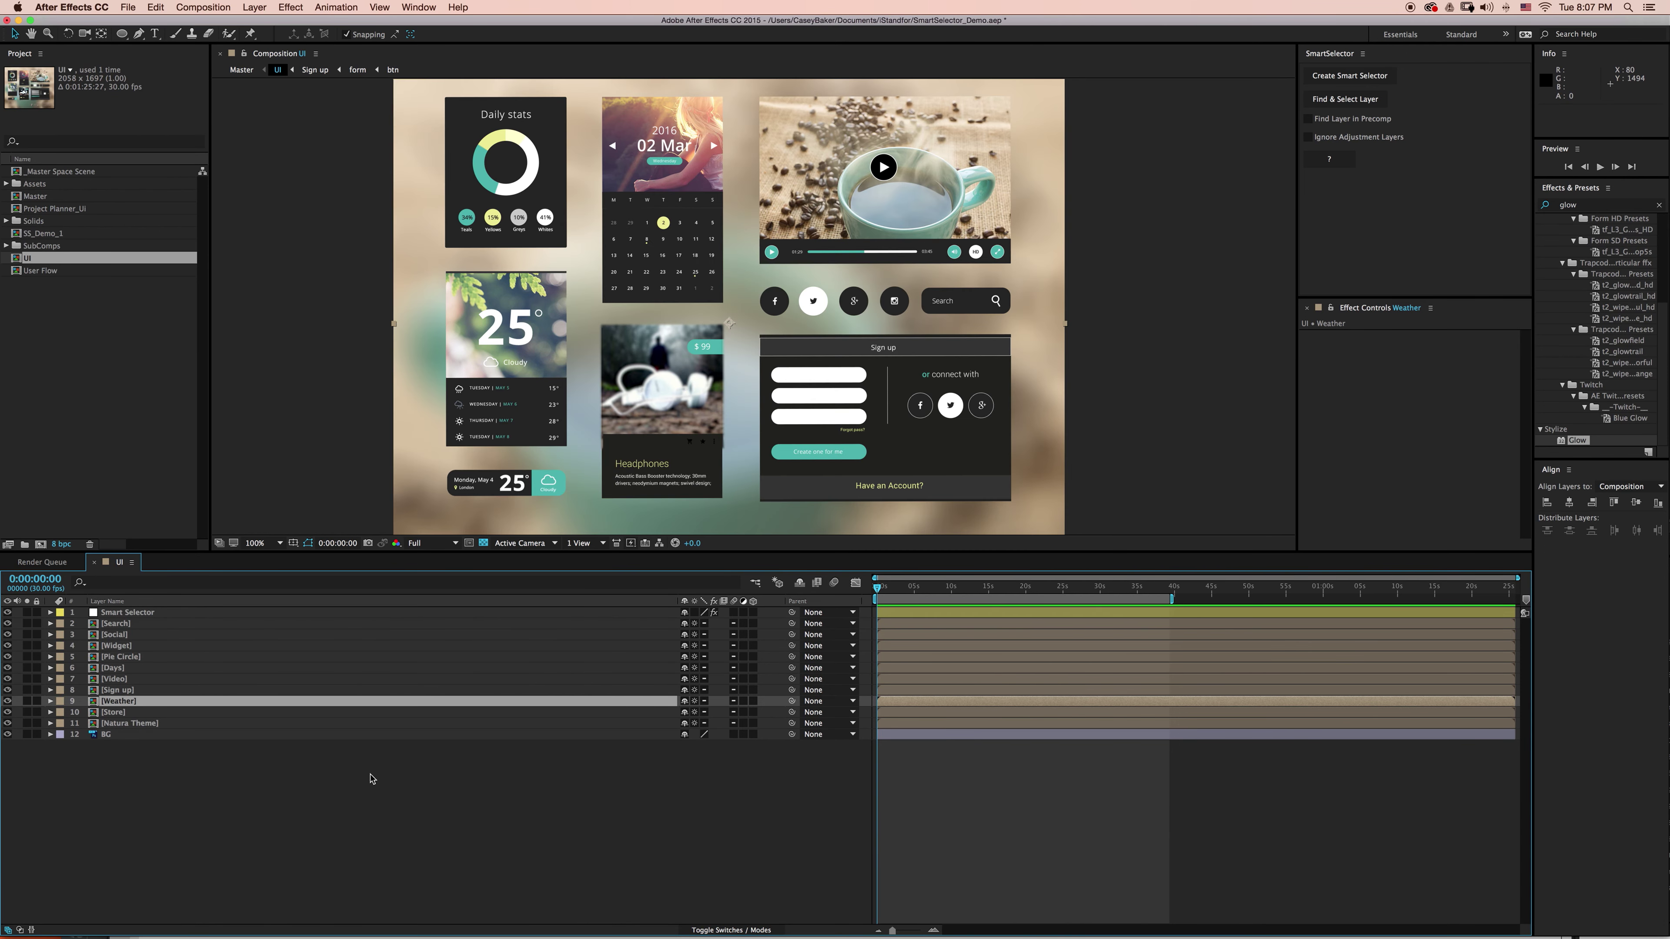
{"action": "left_click", "coordinate": [221, 611]}
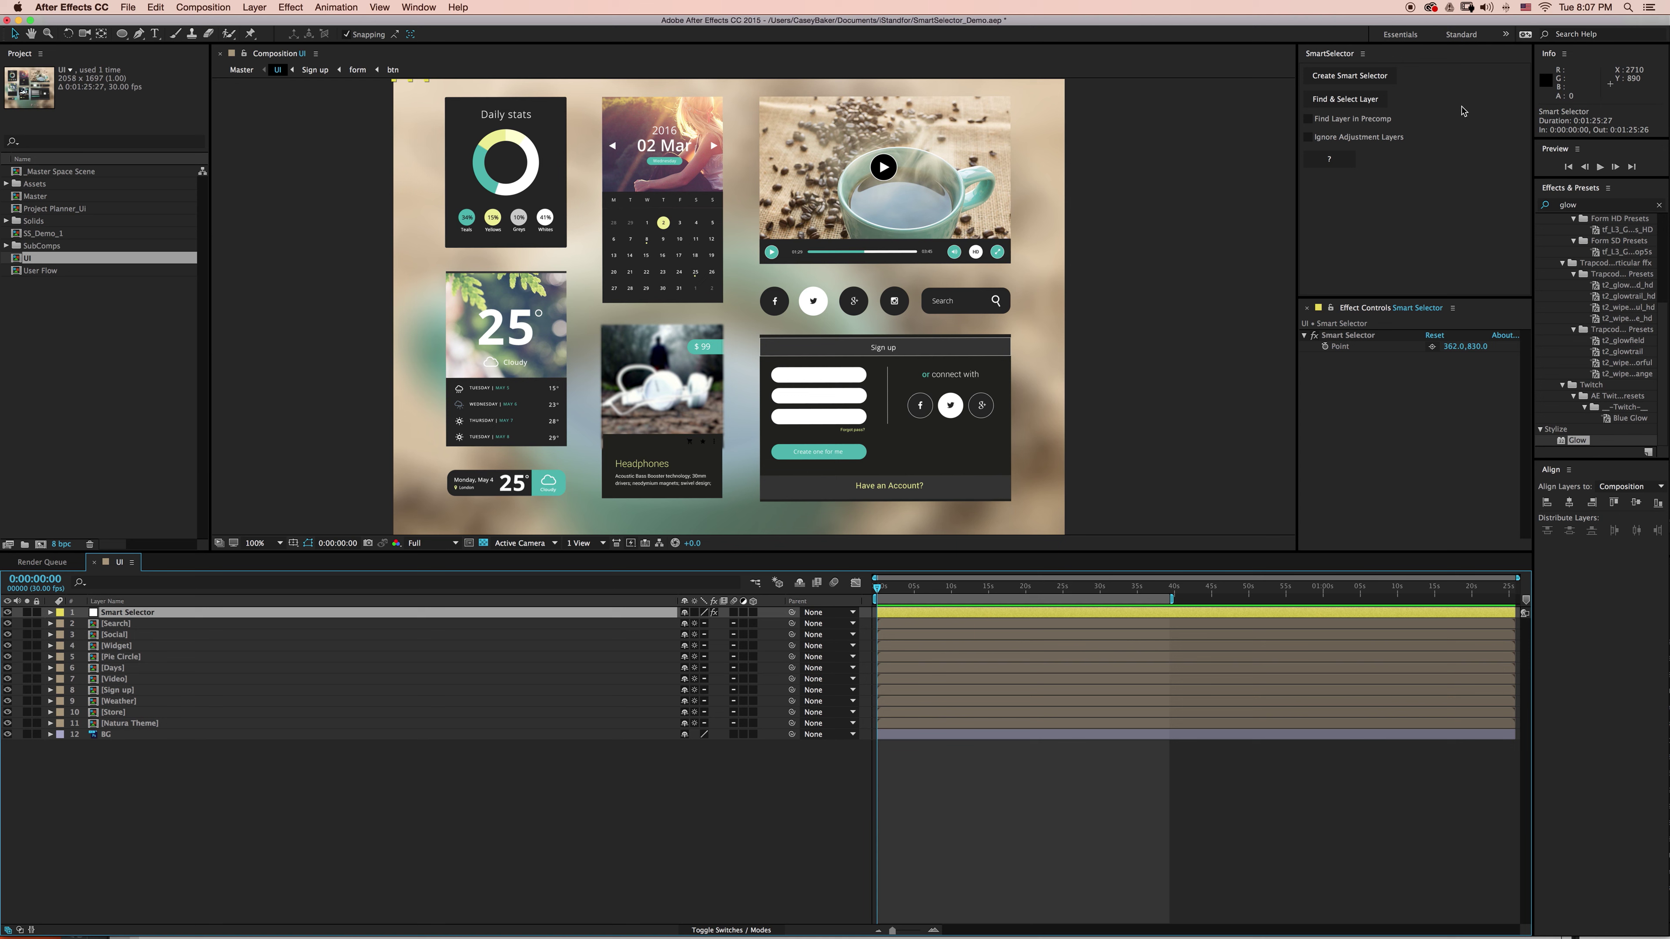
{"action": "left_click", "coordinate": [1366, 120]}
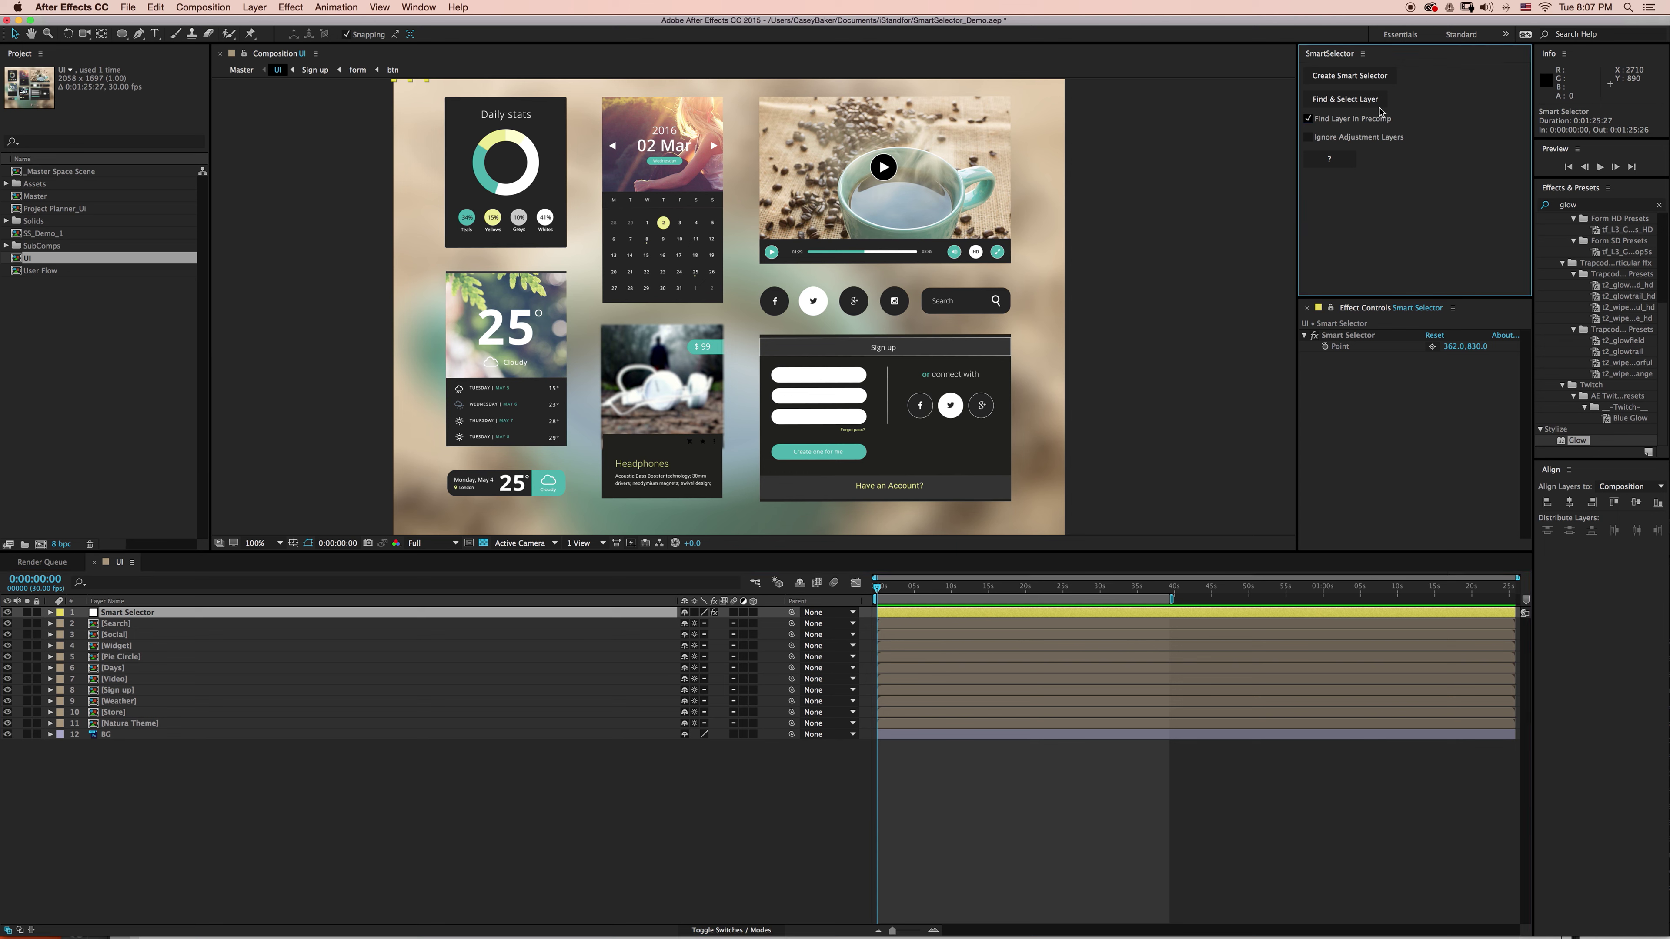
{"action": "left_click", "coordinate": [1364, 98]}
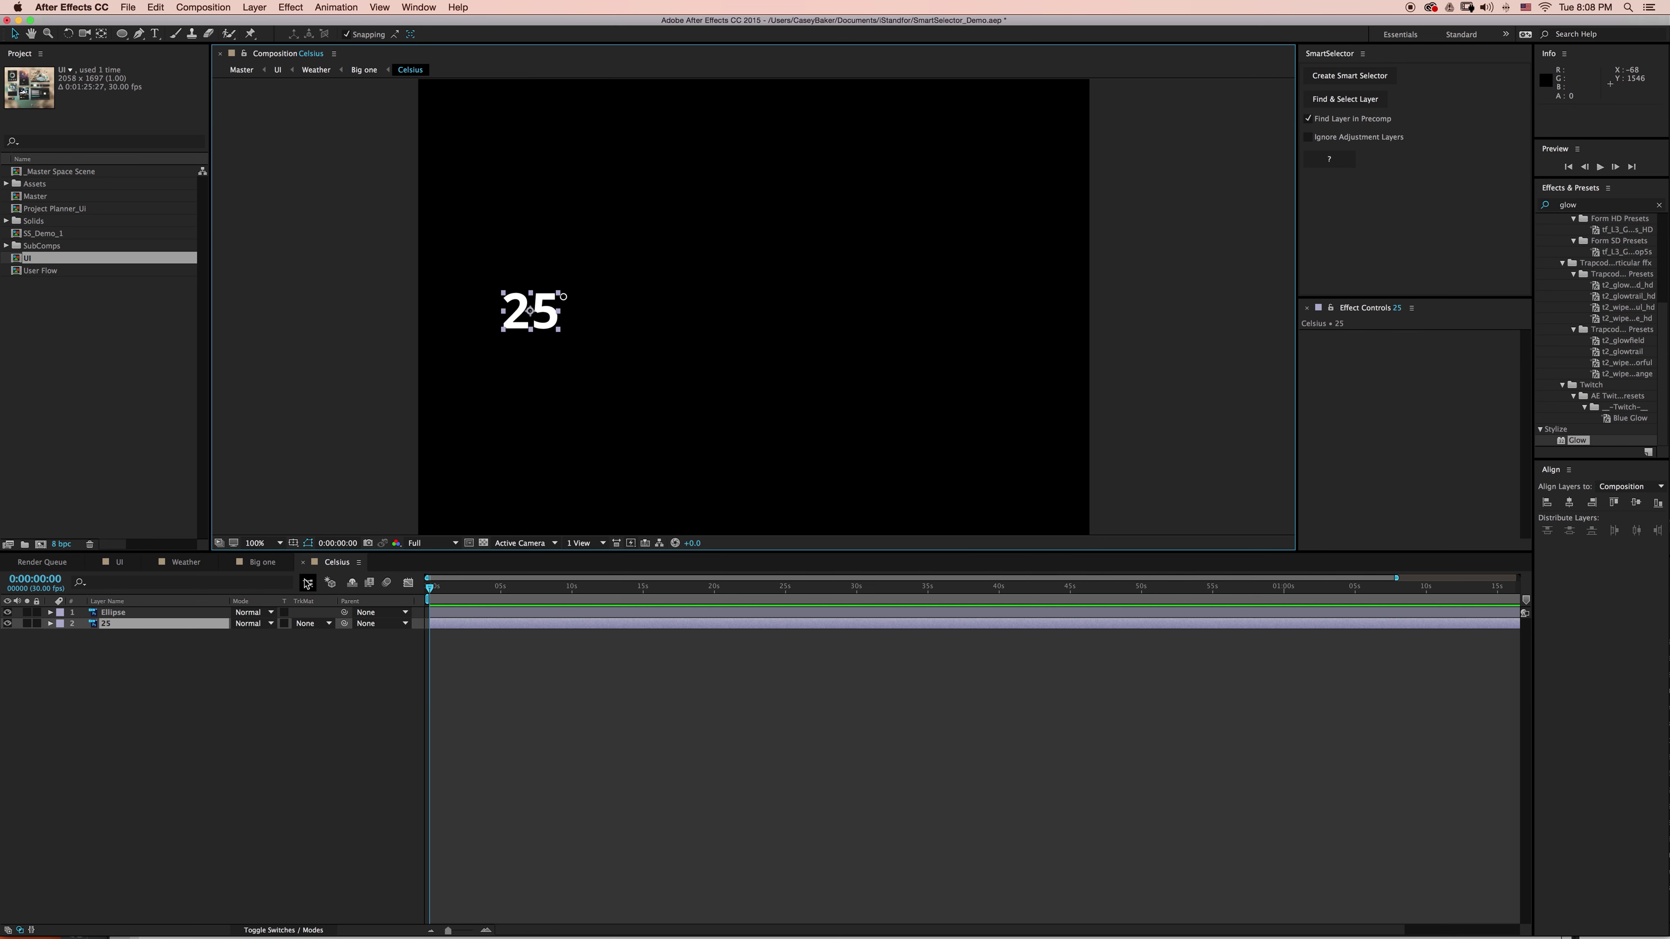
Navigate the mini-flowchart through the Big one comp back to UI and reselect Smart Selector
{"action": "left_click", "coordinate": [307, 583]}
{"action": "left_click", "coordinate": [240, 582]}
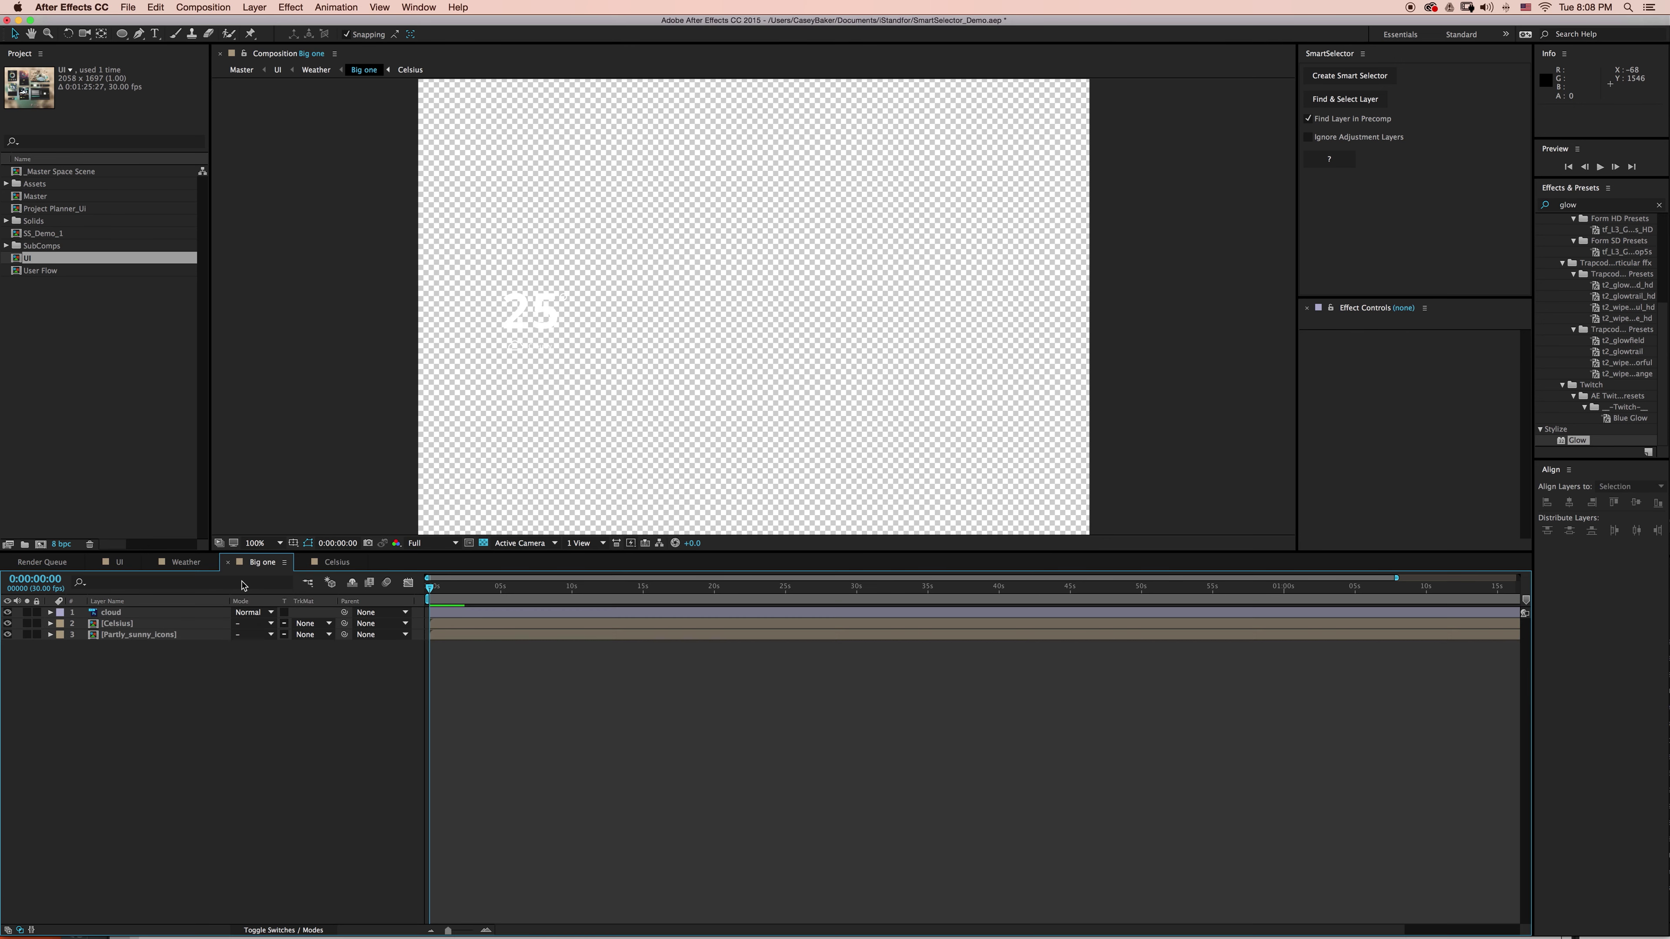
{"action": "left_click", "coordinate": [308, 582]}
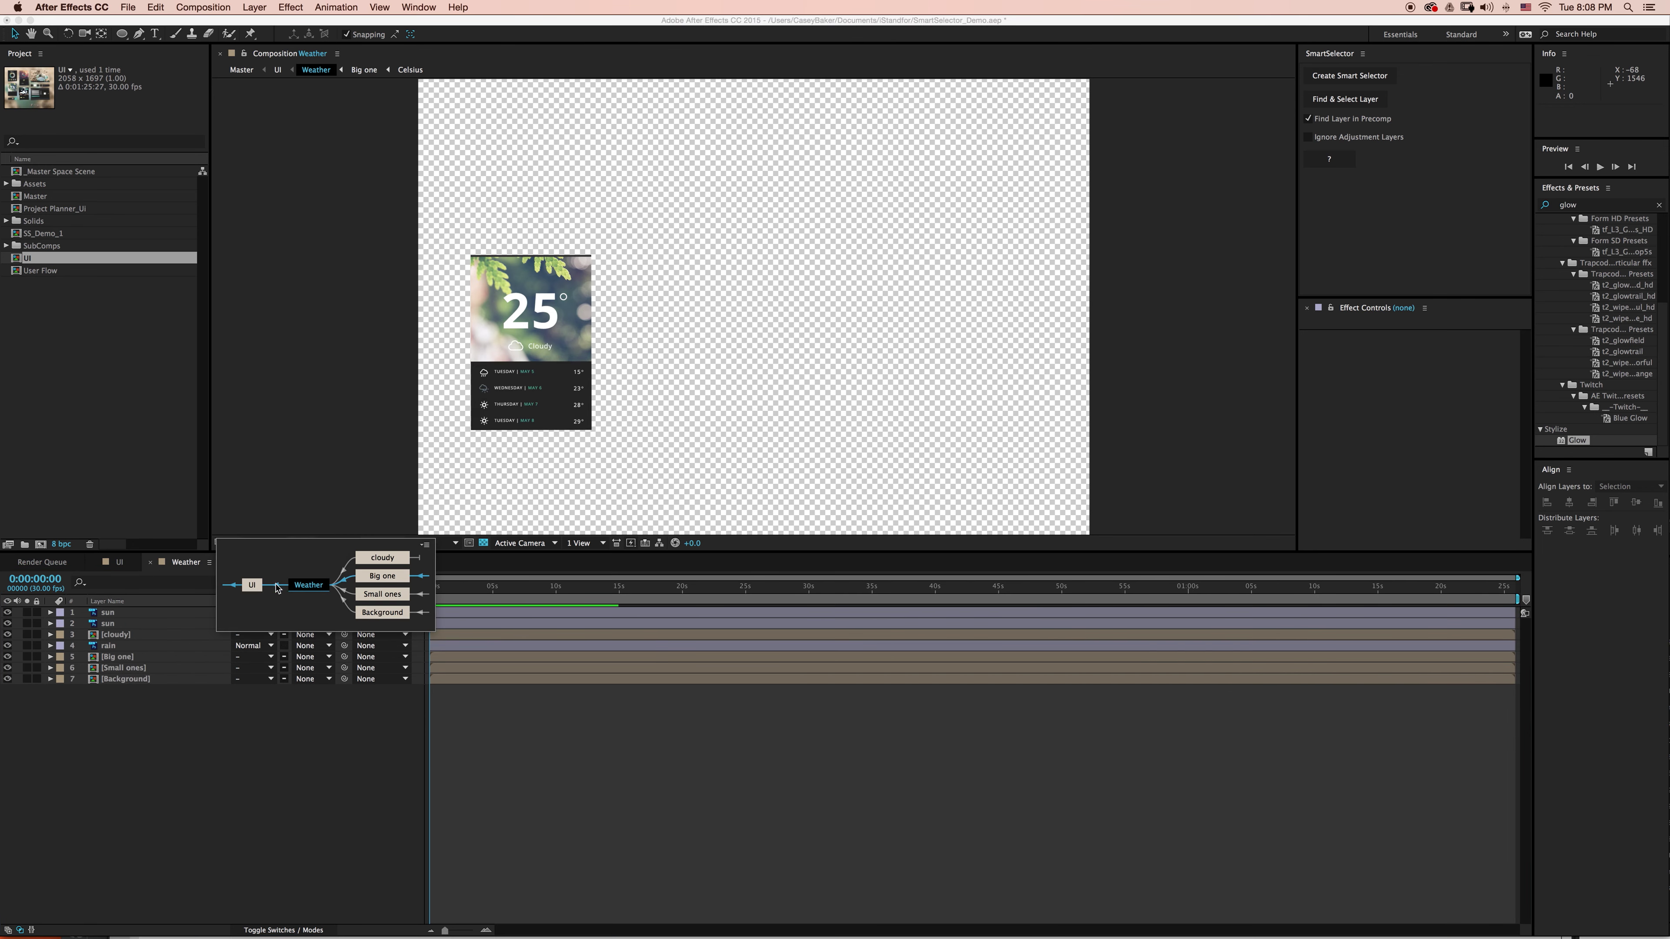
{"action": "left_click", "coordinate": [378, 579]}
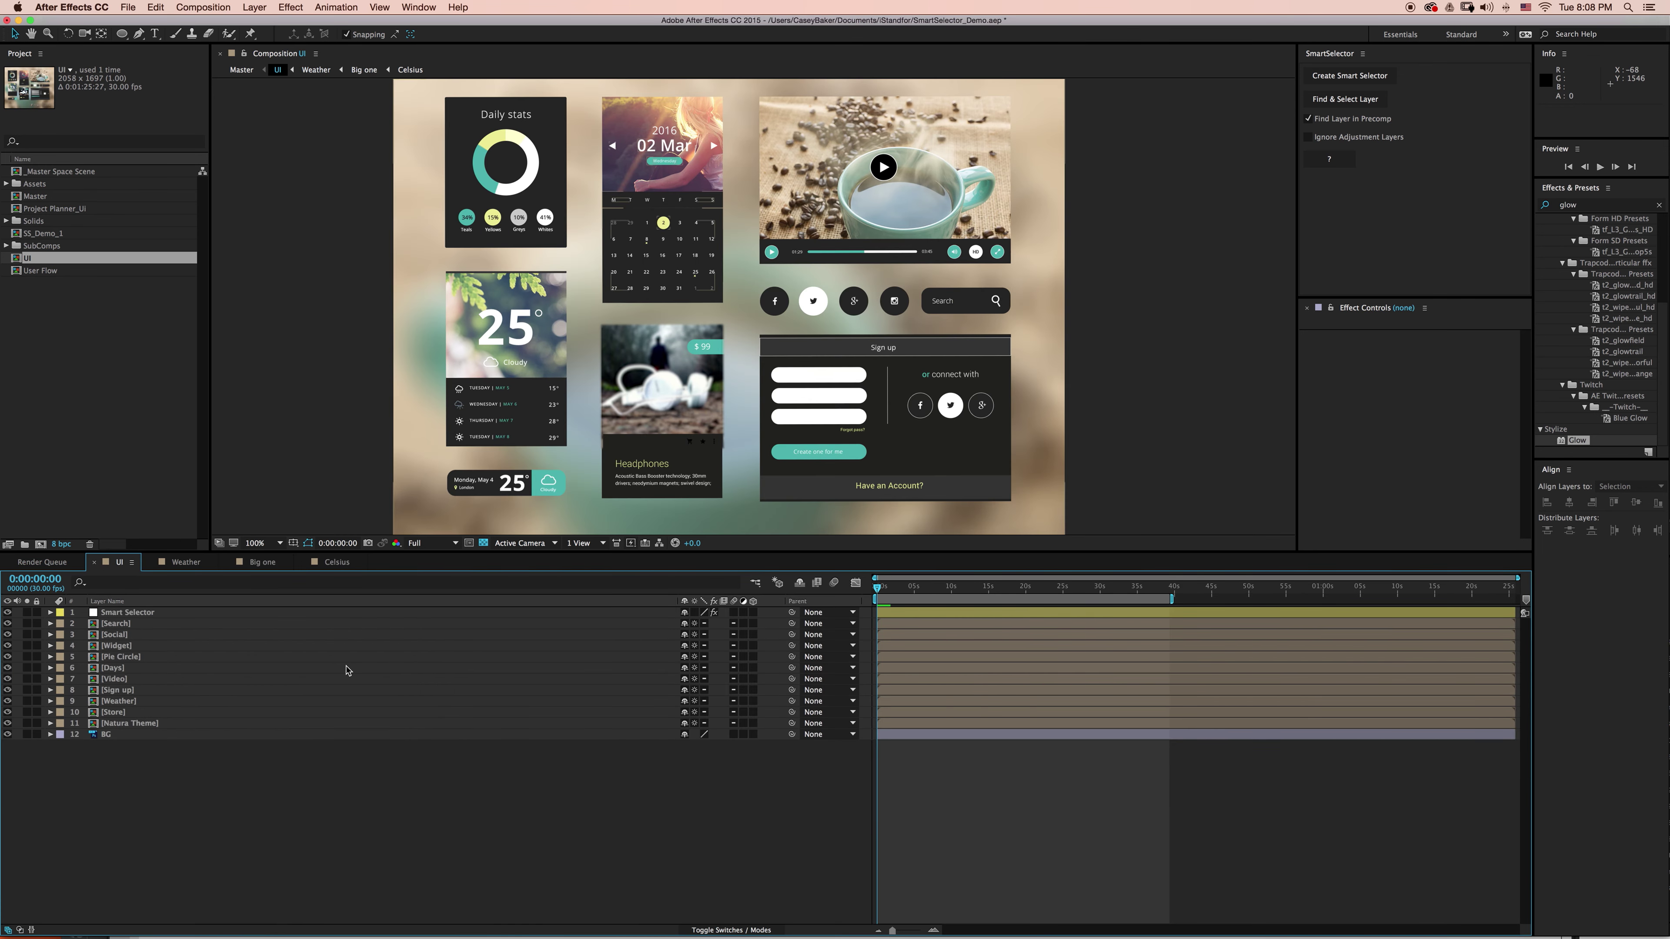
{"action": "left_click", "coordinate": [257, 612]}
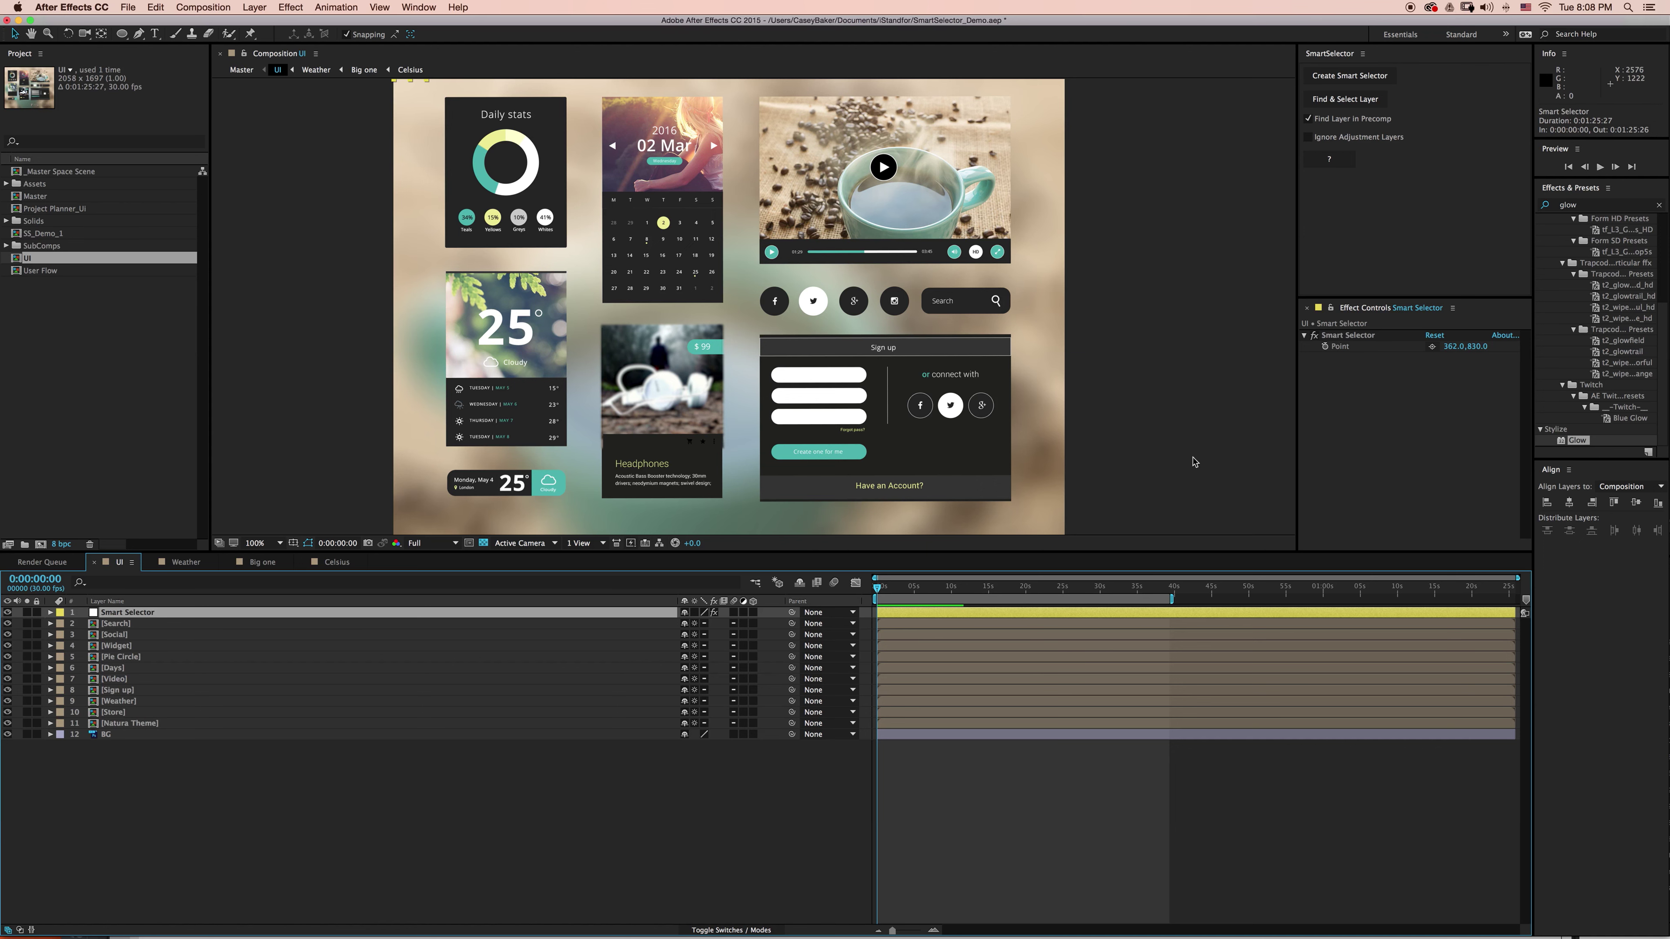
In the Master comp, put the Smart Selector point on the sign-up button and find the nested btn layer
{"action": "left_click", "coordinate": [755, 583]}
{"action": "left_click", "coordinate": [819, 557]}
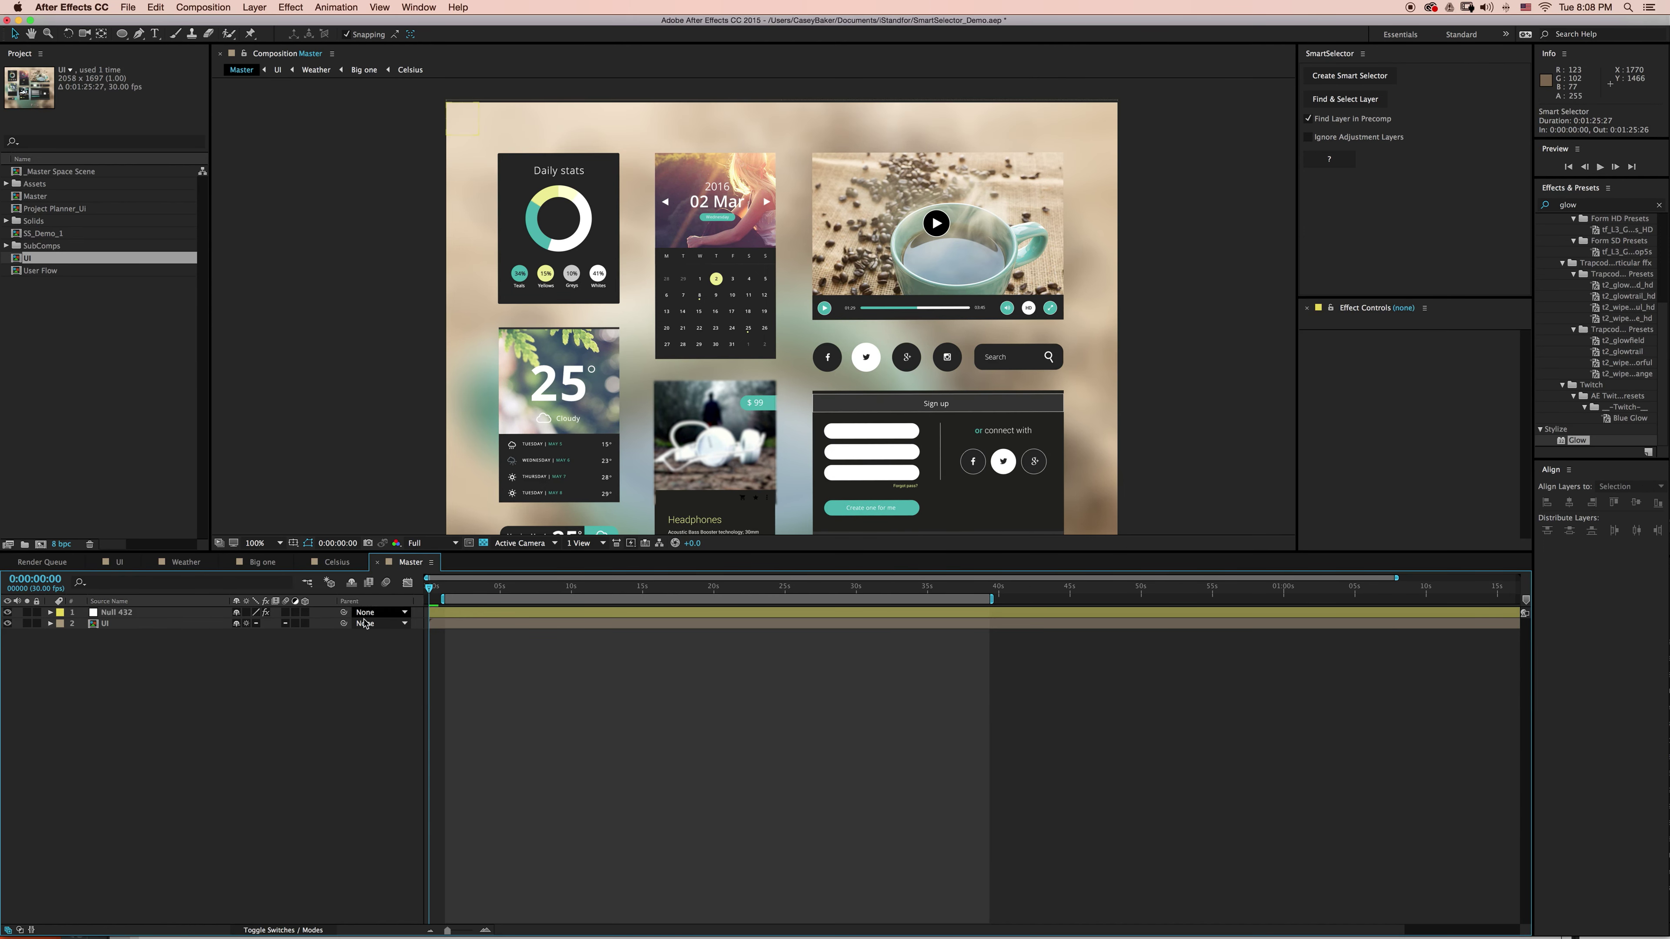
{"action": "left_click", "coordinate": [131, 612]}
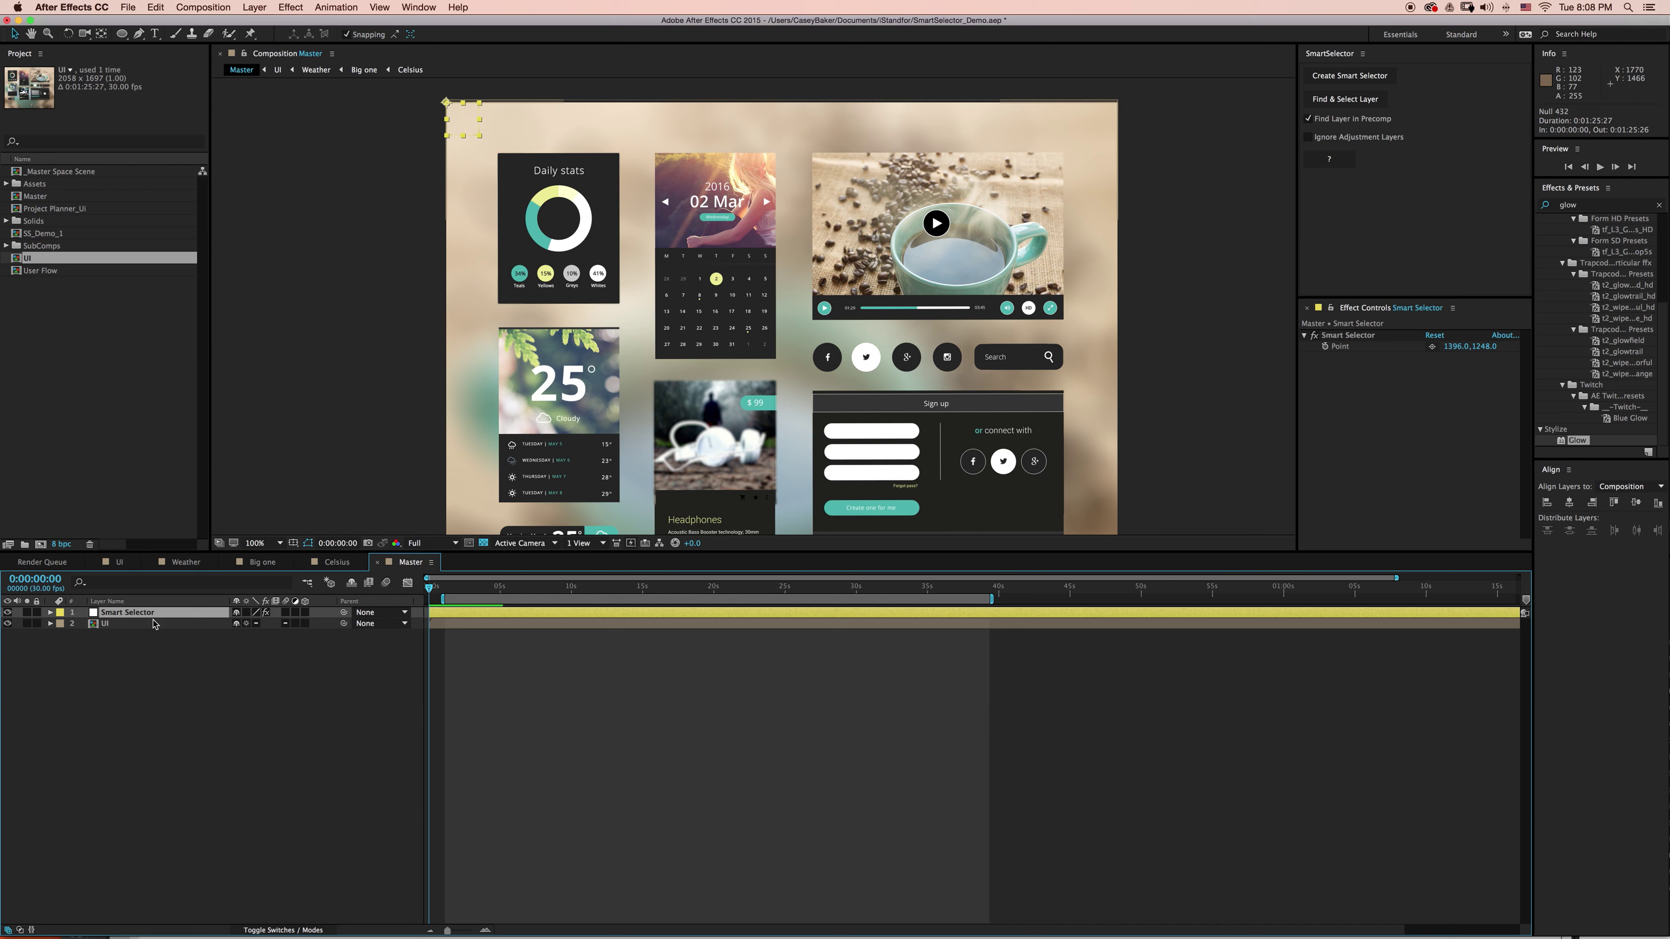
{"action": "left_click", "coordinate": [1432, 347]}
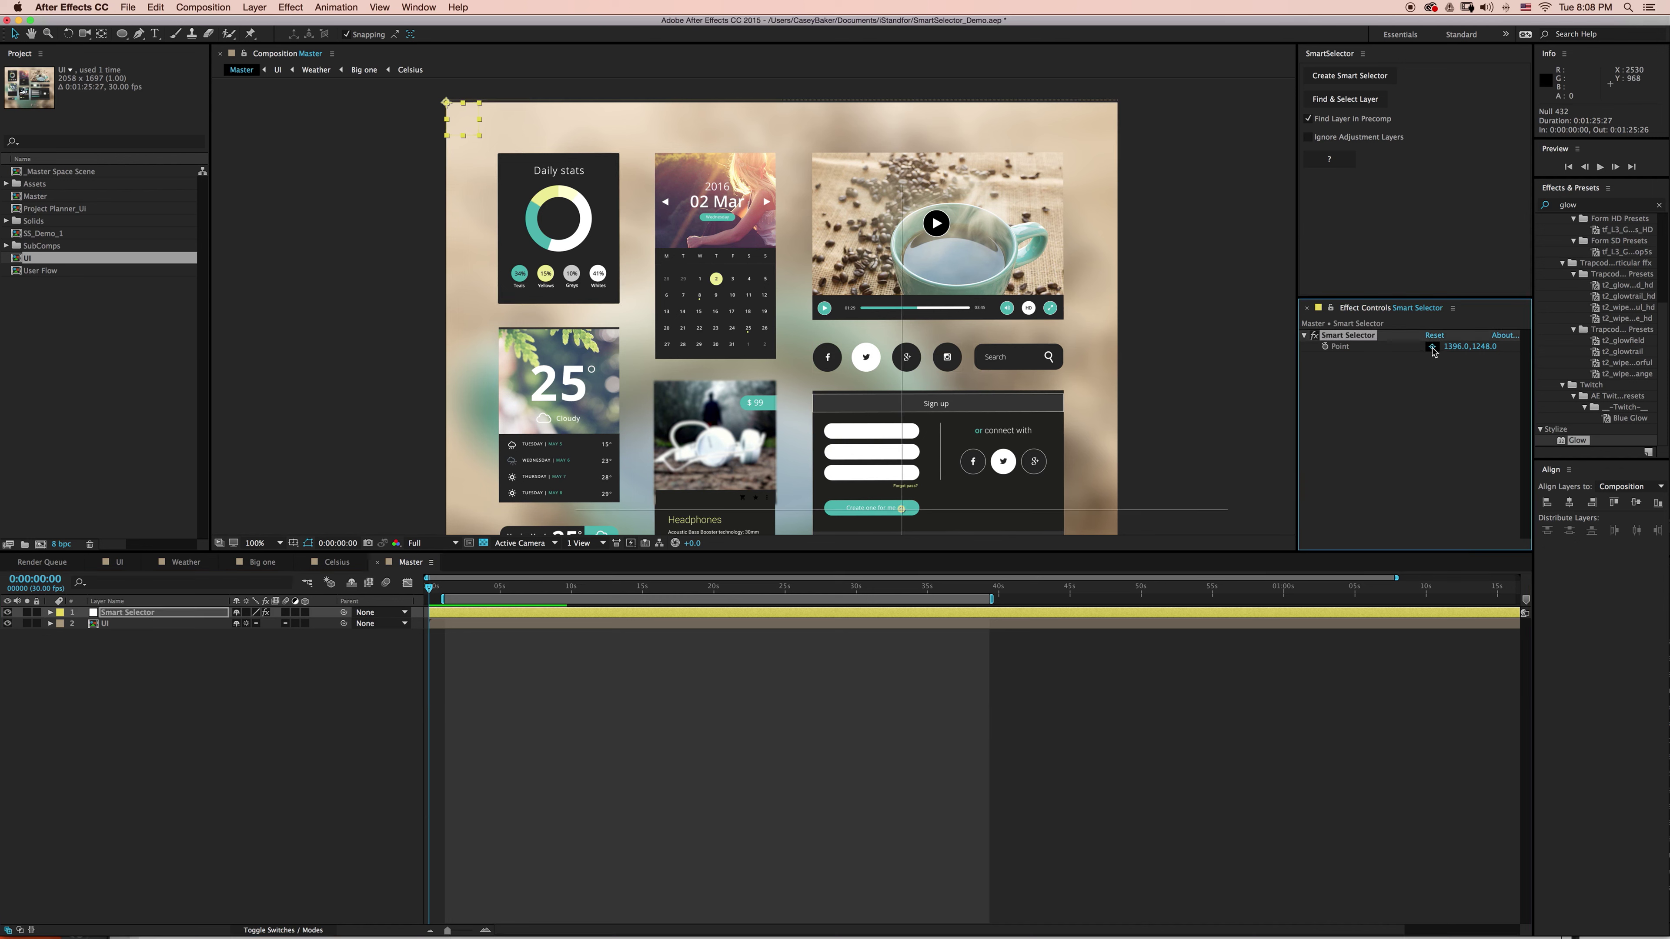
{"action": "left_click", "coordinate": [831, 507]}
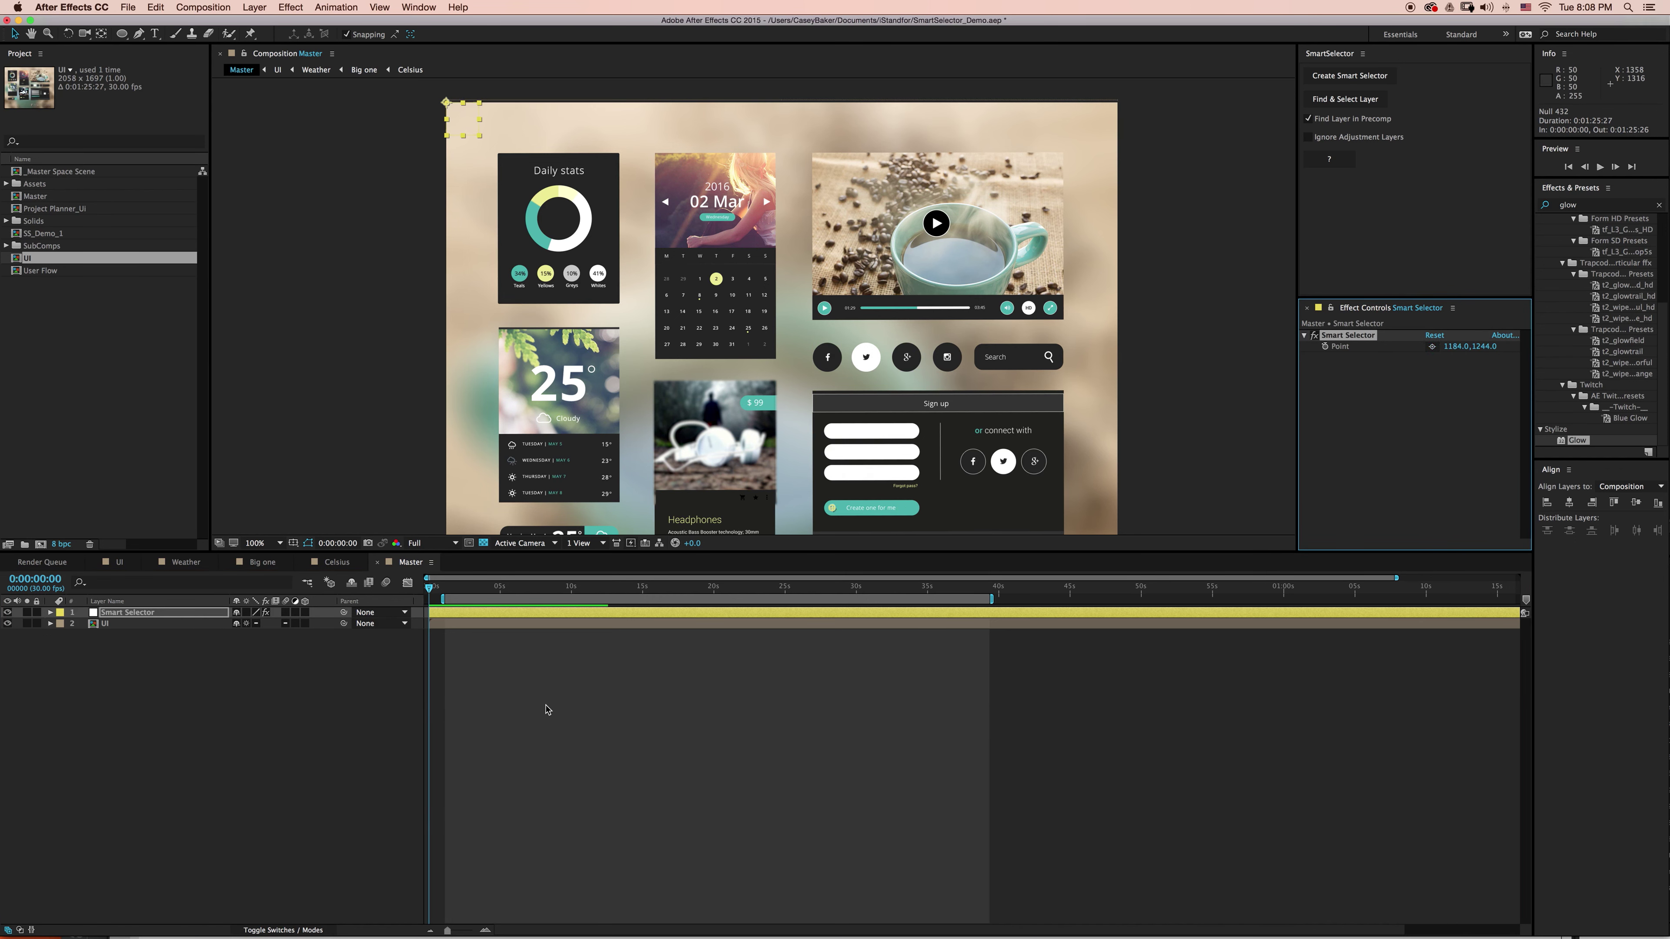
{"action": "left_click", "coordinate": [1337, 102]}
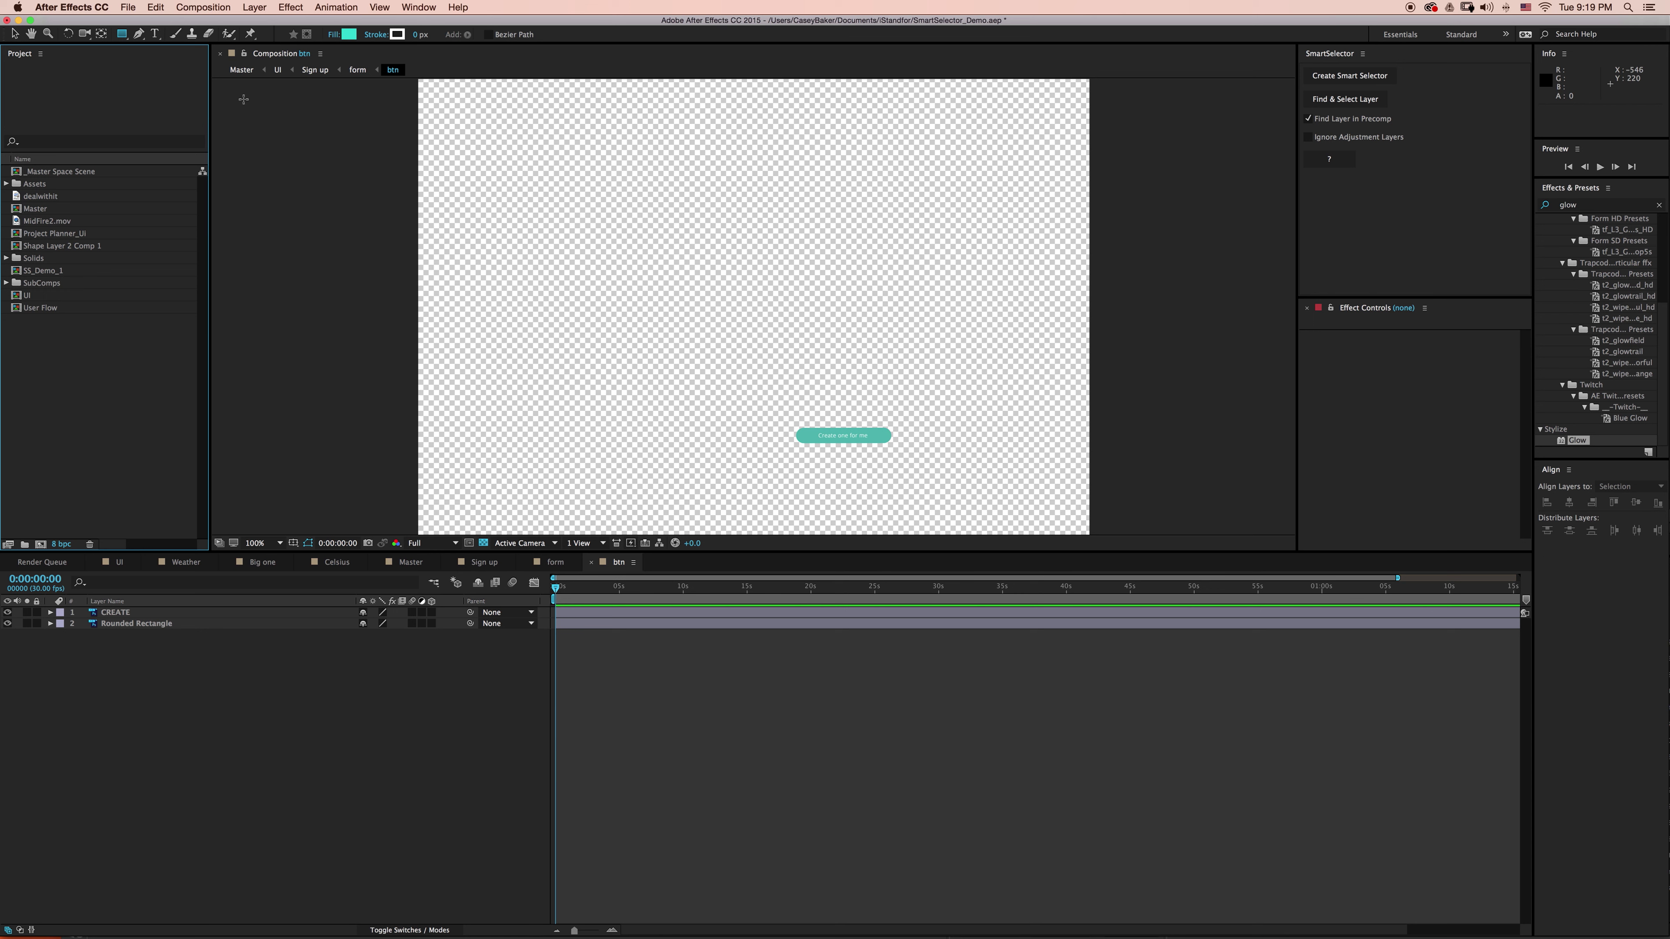
Create Comp 2 with default settings and a Medium Gray-Blue solid background
{"action": "left_click", "coordinate": [206, 12]}
{"action": "left_click", "coordinate": [210, 22]}
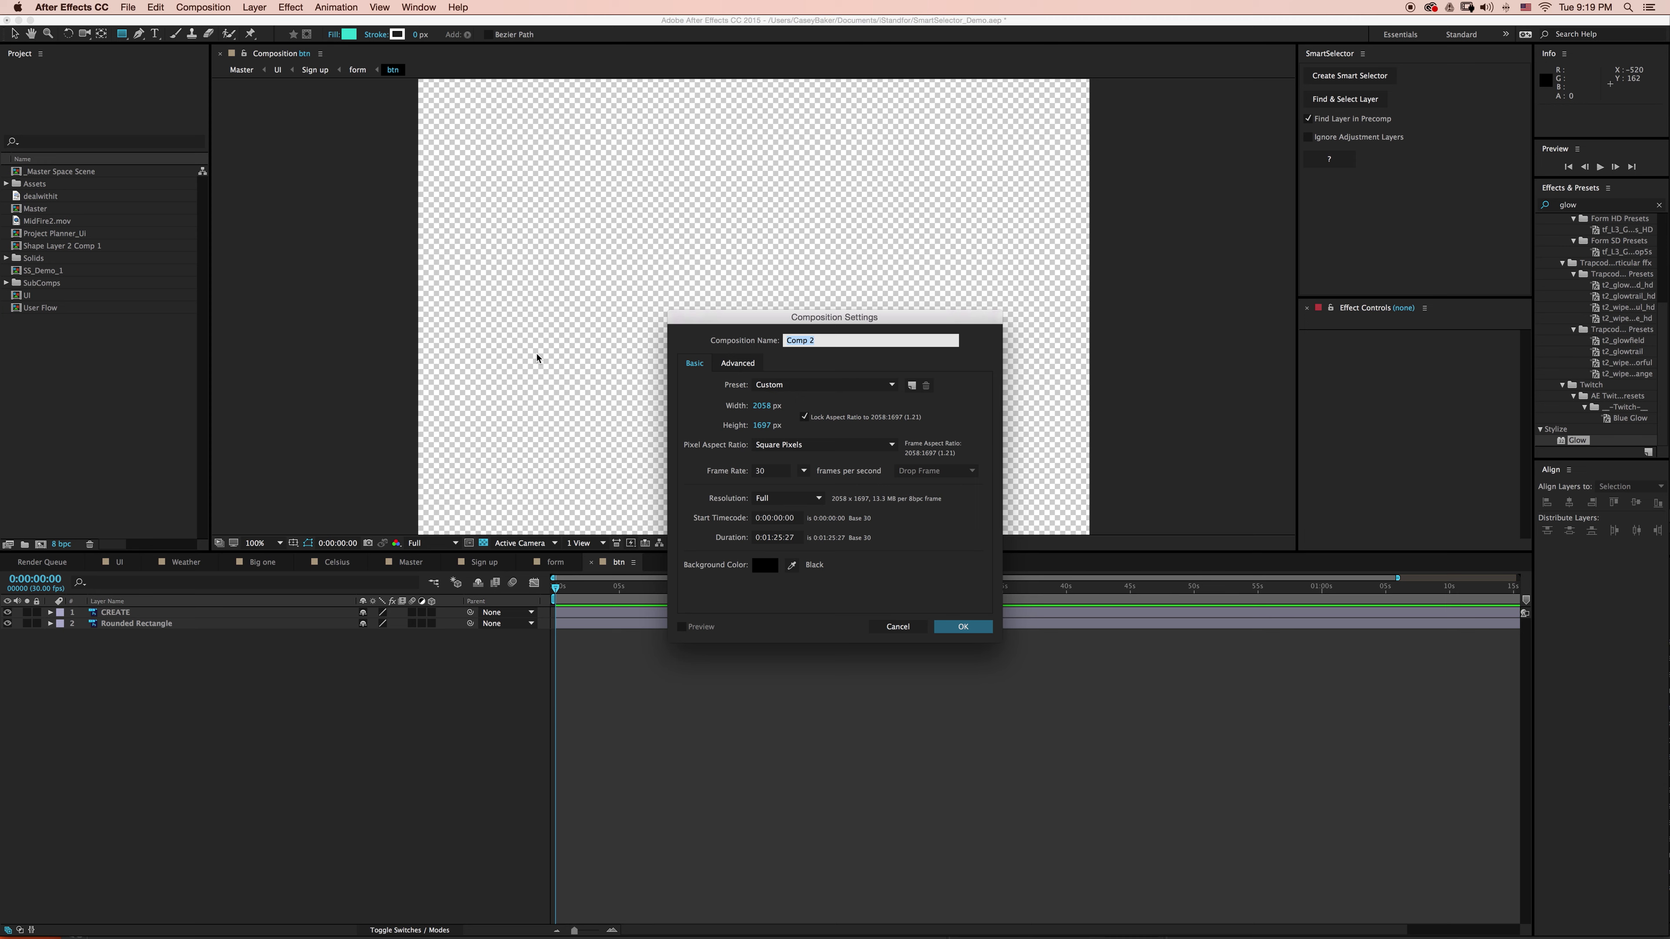
{"action": "key", "text": "Return"}
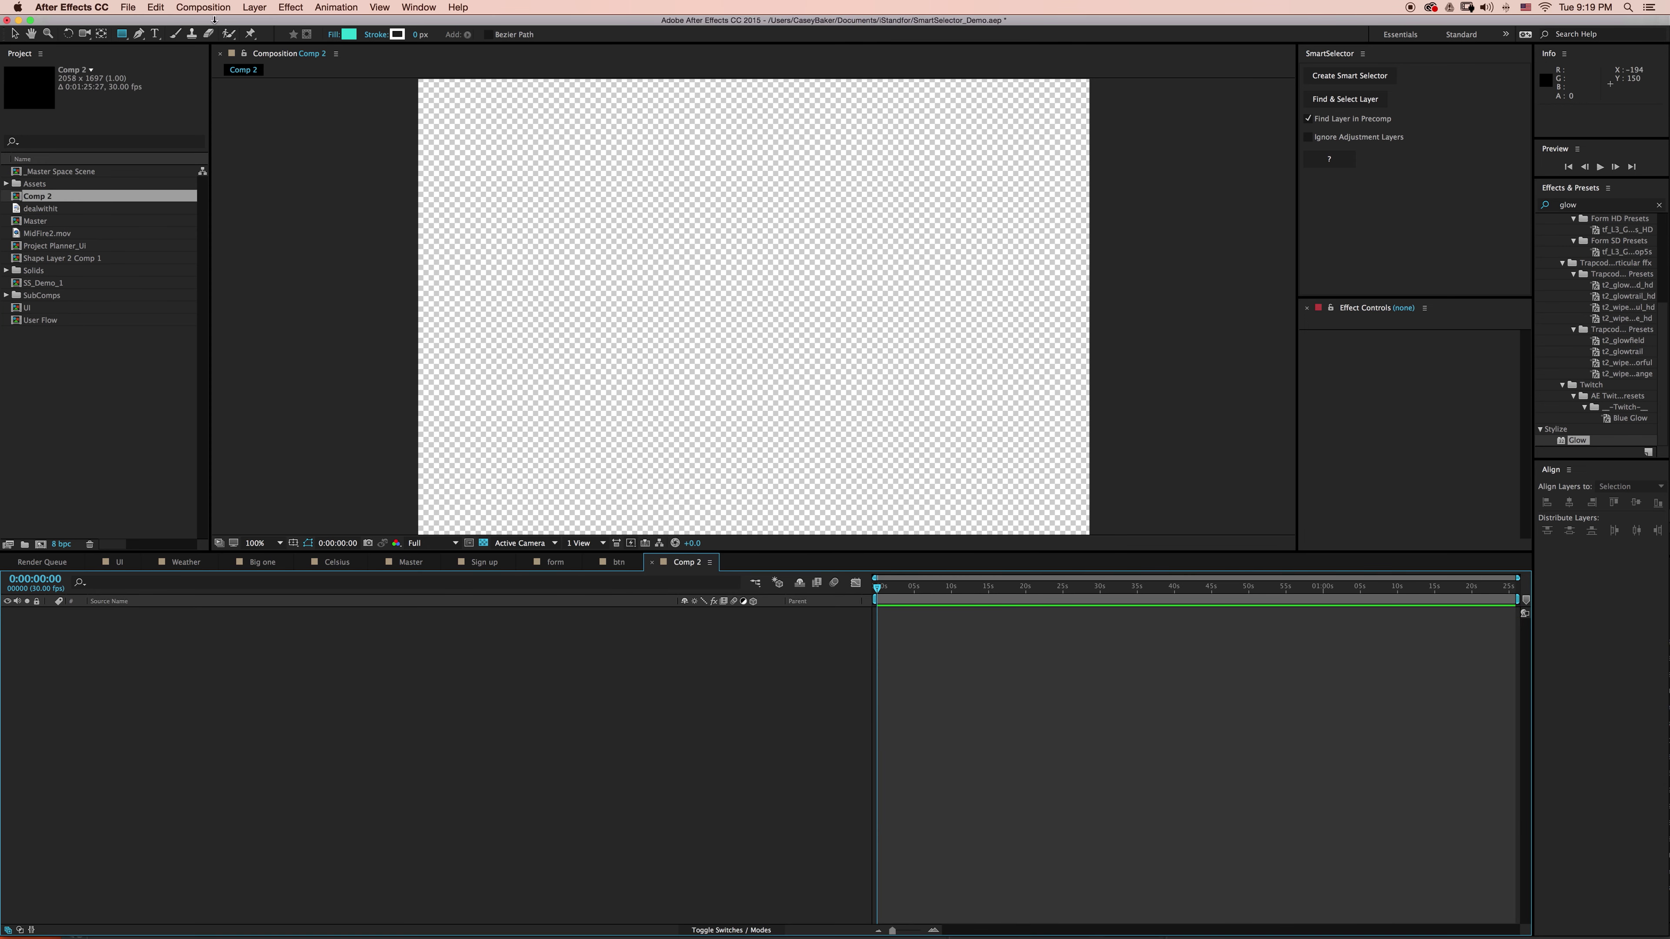
{"action": "left_click", "coordinate": [209, 10]}
{"action": "mouse_move", "coordinate": [276, 23]}
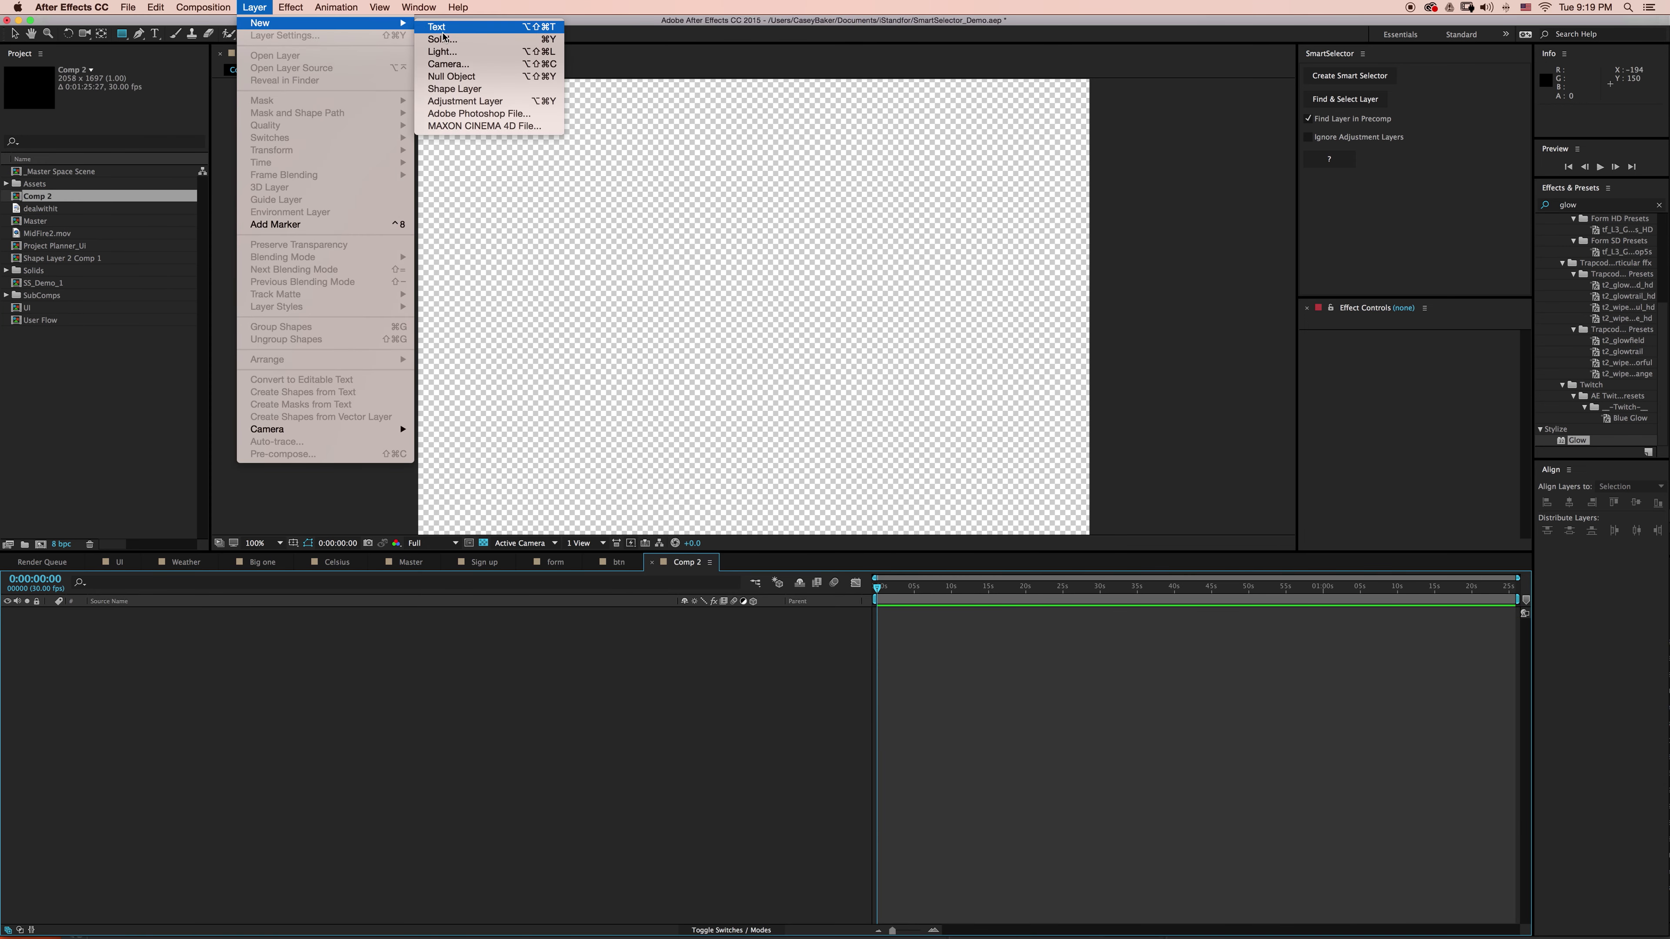
{"action": "left_click", "coordinate": [442, 39]}
{"action": "key", "text": "Return"}
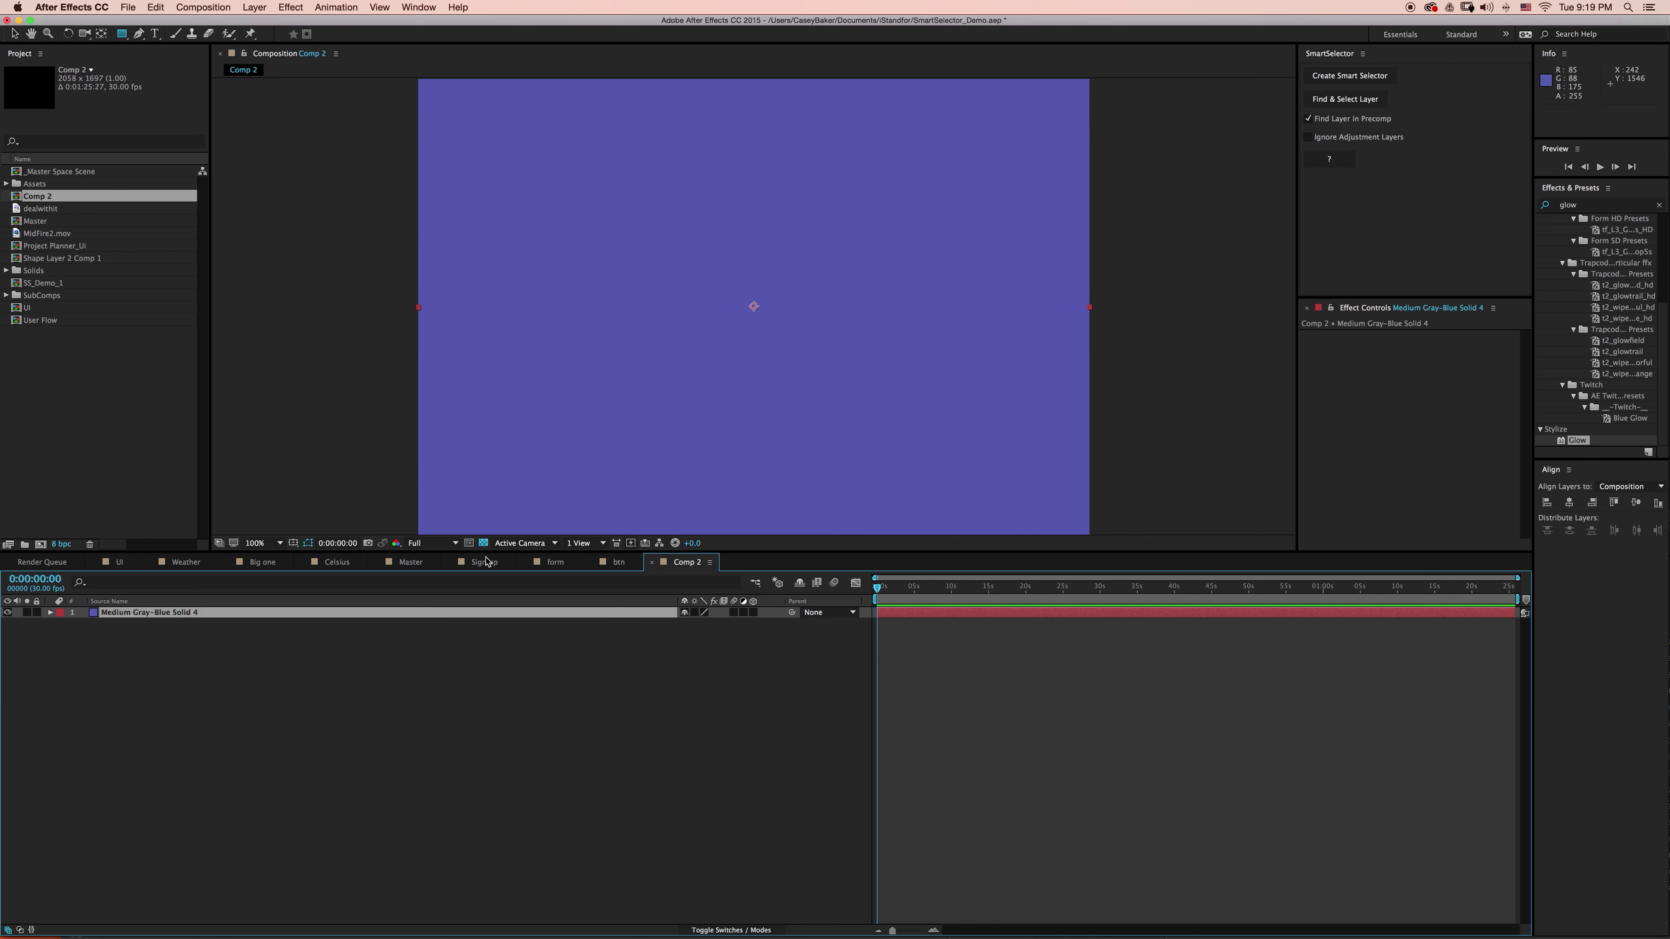
Add a shape layer and draw four cyan rectangles across Comp 2
{"action": "left_click", "coordinate": [252, 8]}
{"action": "mouse_move", "coordinate": [259, 24]}
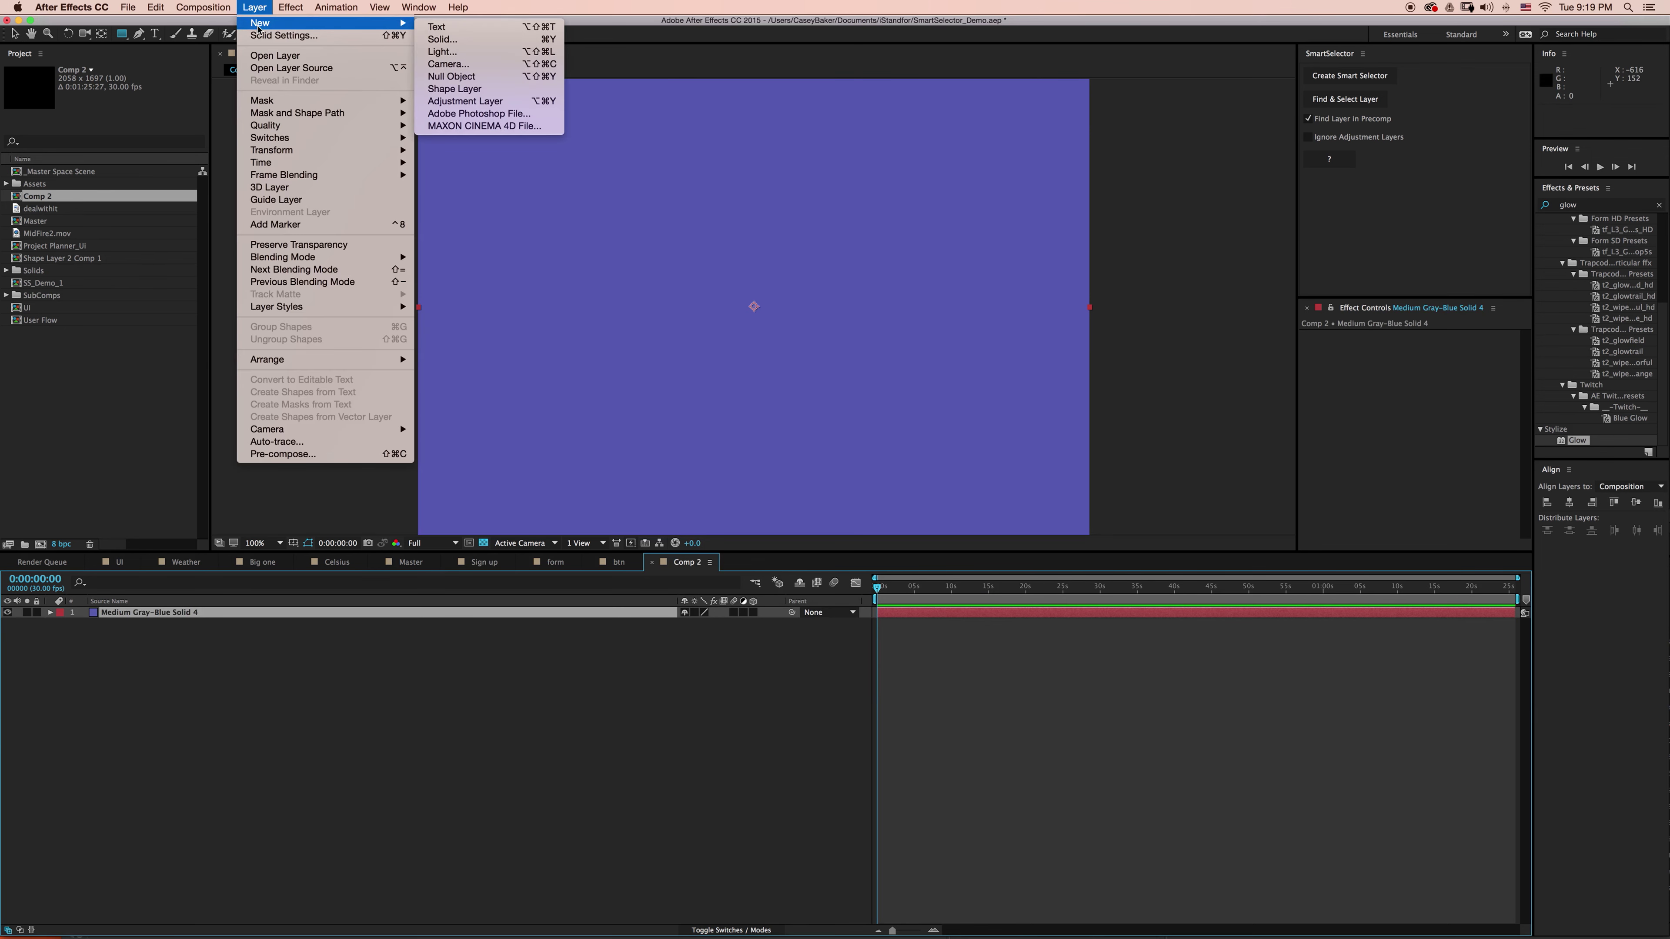
{"action": "left_click", "coordinate": [454, 89]}
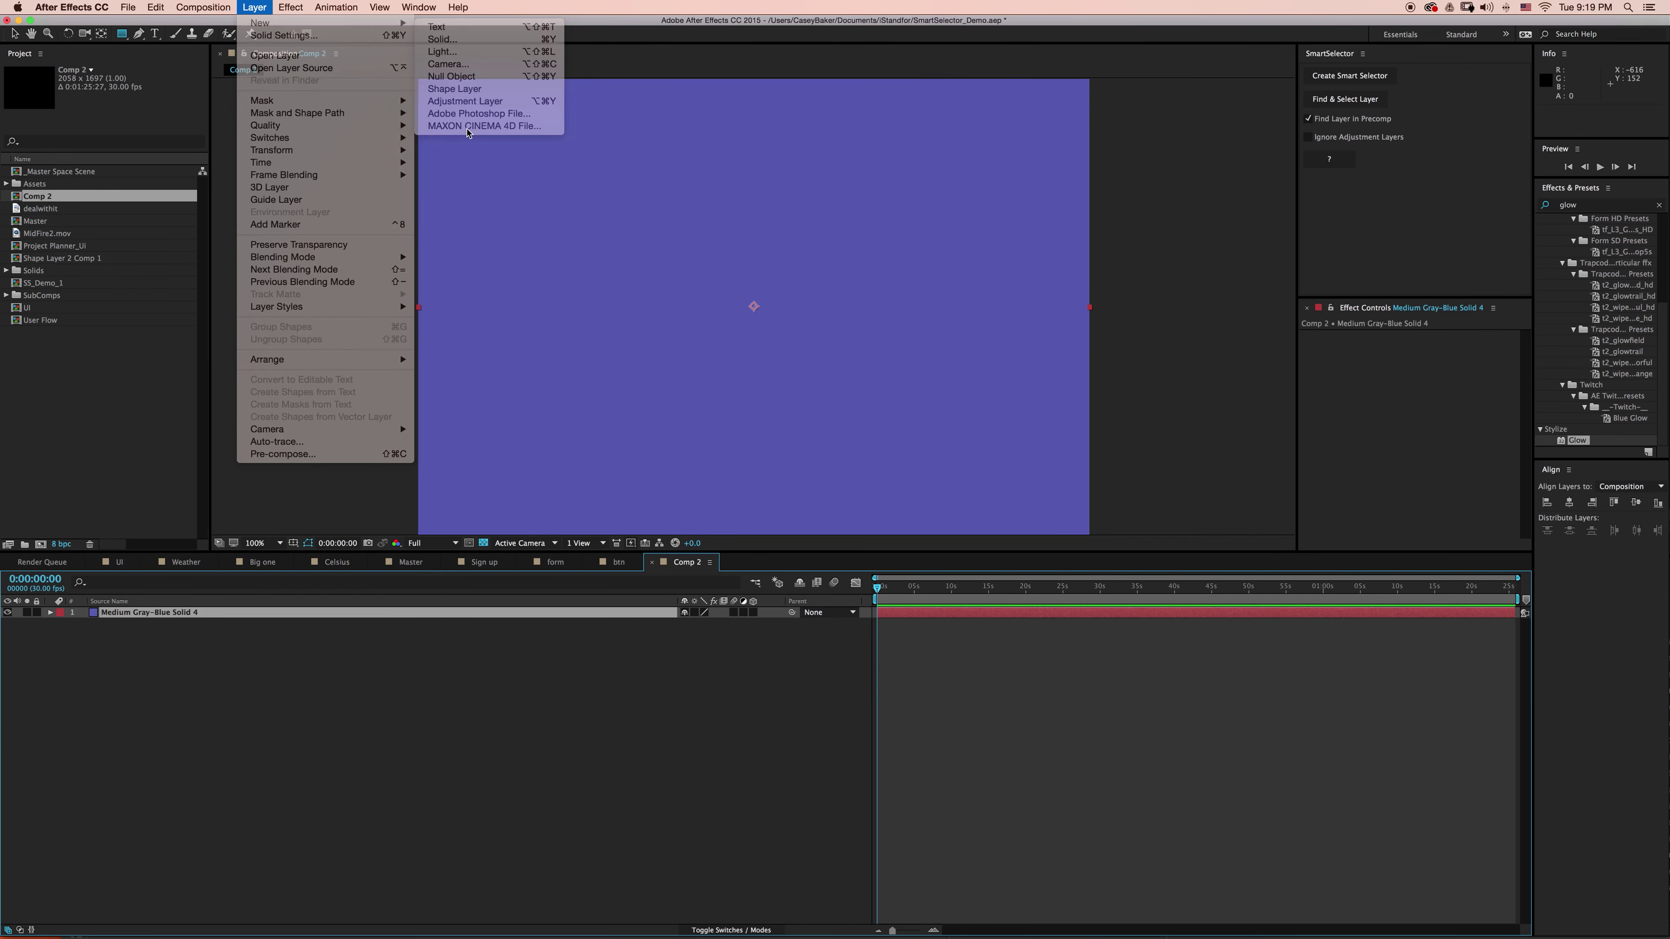
{"action": "left_click_drag", "start_coordinate": [629, 230], "coordinate": [706, 283]}
{"action": "left_click_drag", "start_coordinate": [823, 274], "coordinate": [941, 375]}
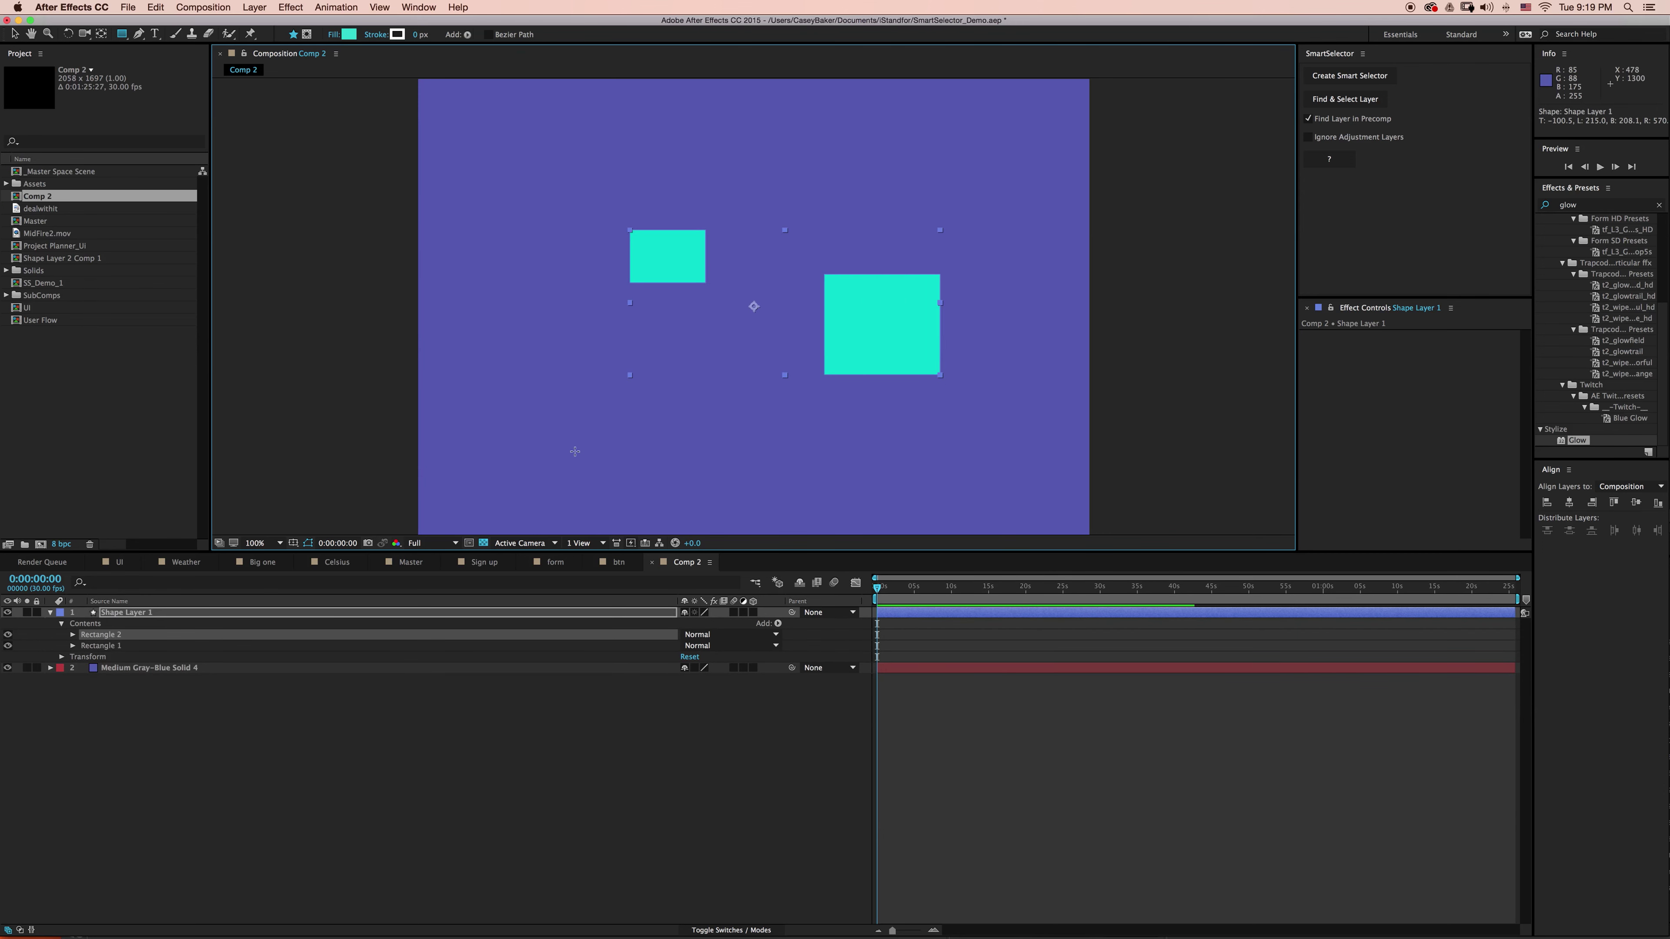
{"action": "left_click_drag", "start_coordinate": [614, 388], "coordinate": [700, 476]}
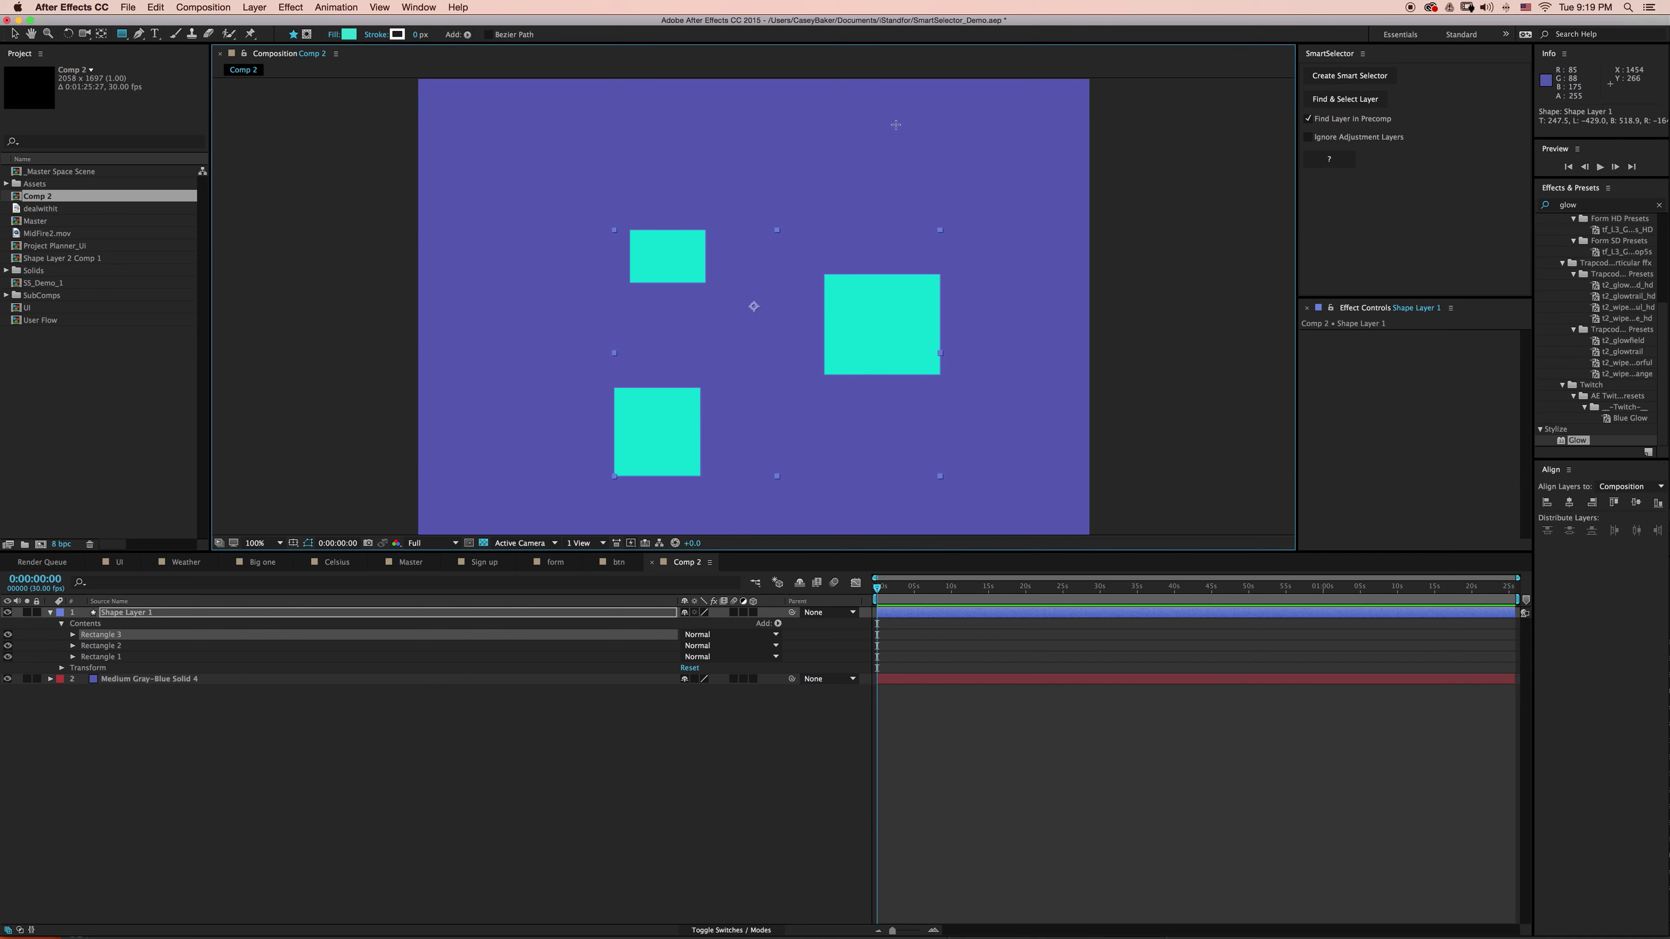
{"action": "mouse_move", "coordinate": [833, 159]}
{"action": "left_mouse_down"}
{"action": "mouse_move", "coordinate": [903, 222]}
{"action": "mouse_move", "coordinate": [967, 234]}
{"action": "left_mouse_up"}
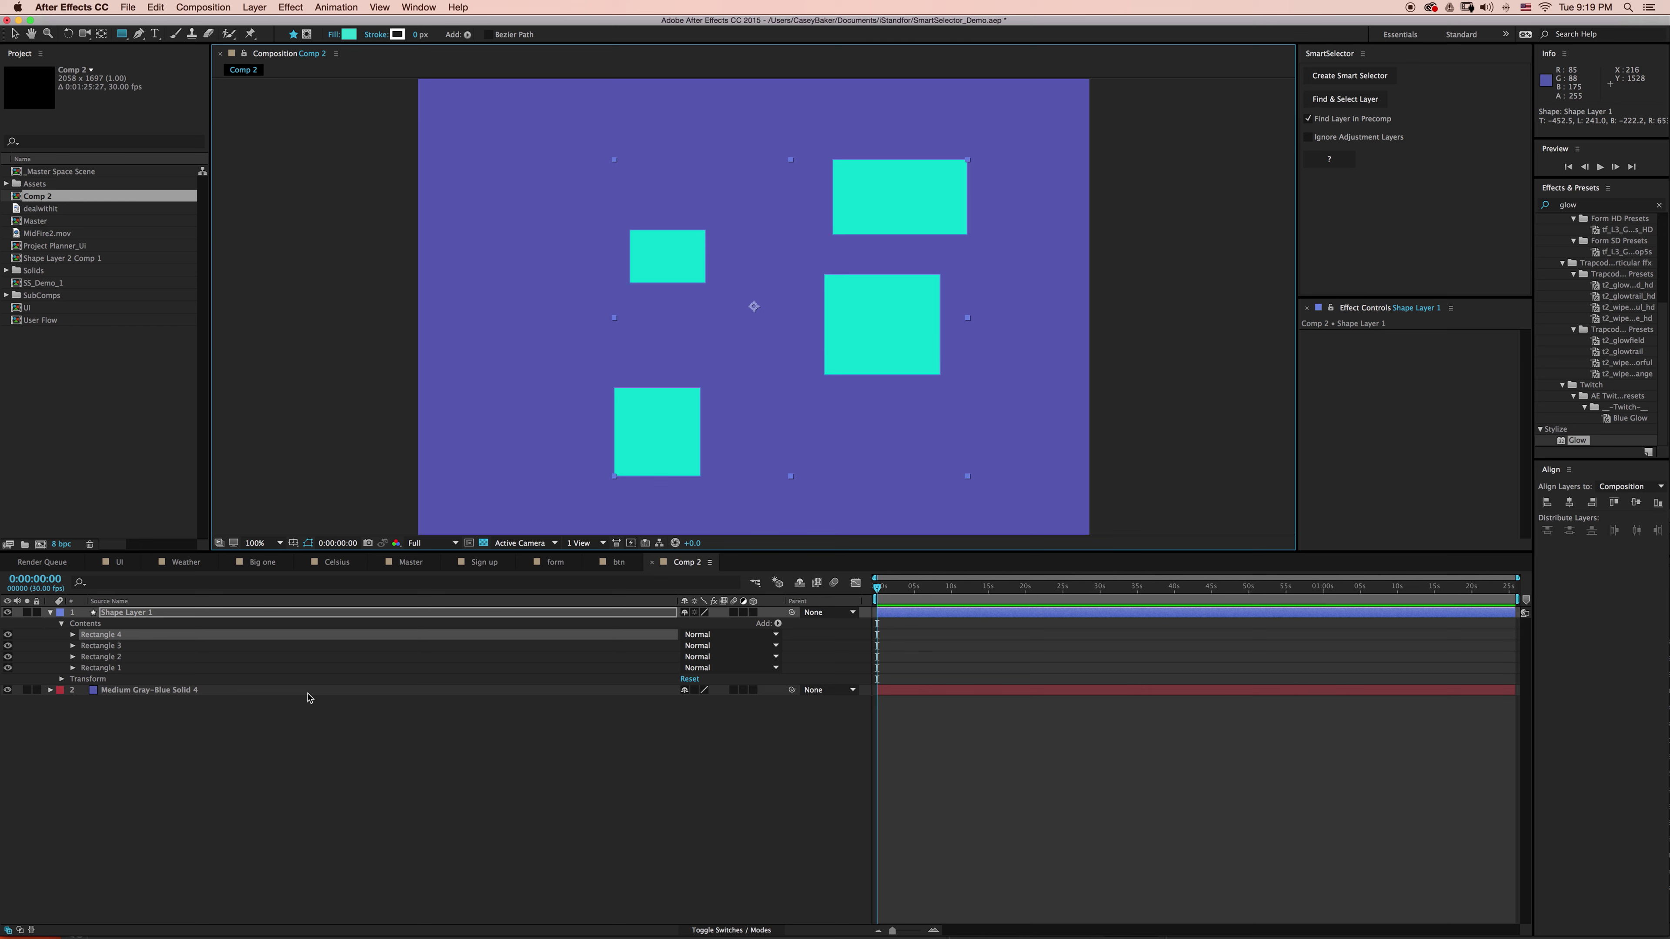
Switch to the Selection tool with V and select Shape Layer 1
{"action": "left_click", "coordinate": [488, 745]}
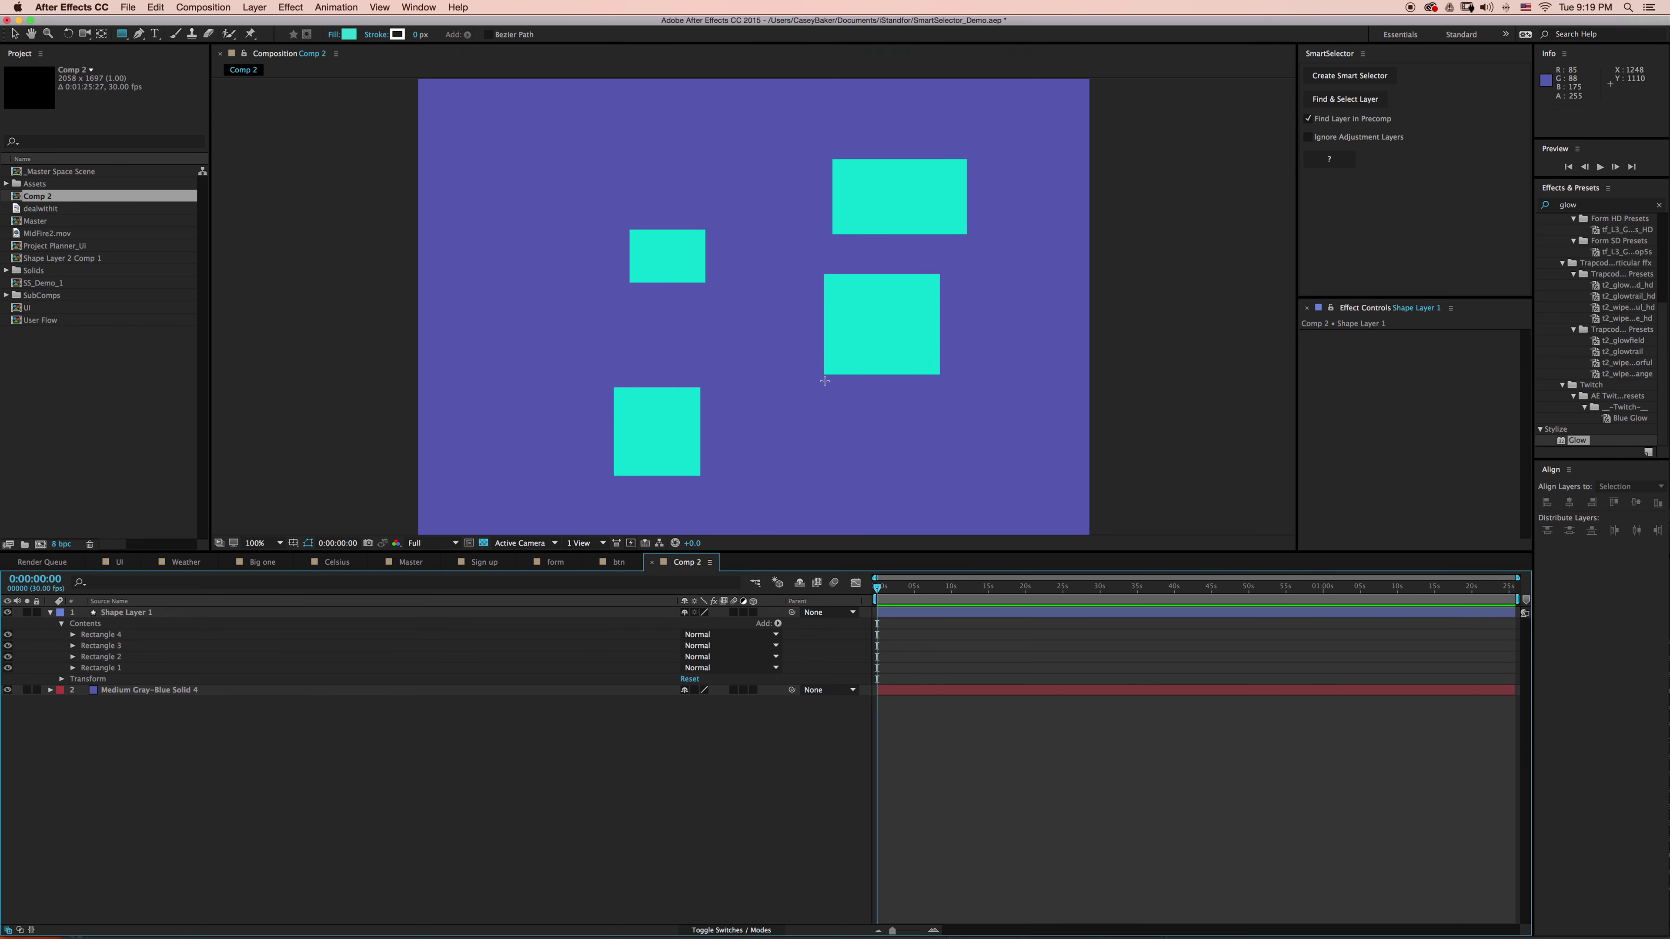
{"action": "key", "text": "v"}
{"action": "left_click", "coordinate": [766, 291]}
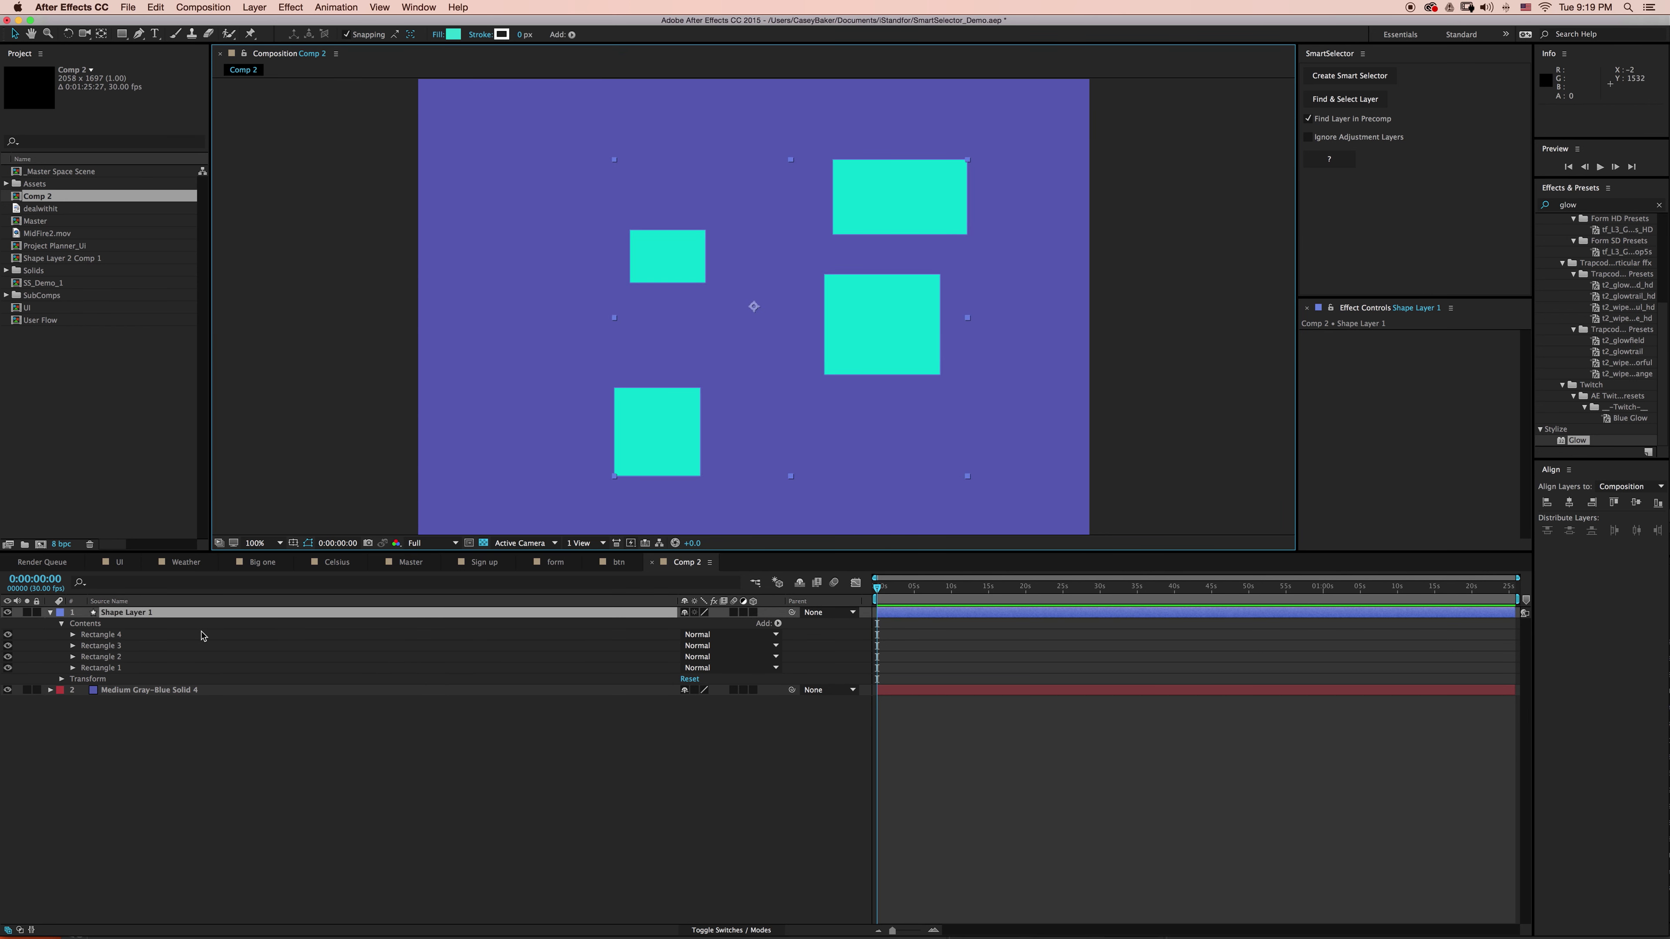
Create the Smart Selector null Null 457, place its point near the comp centre, and find the layer under it
{"action": "left_click", "coordinate": [1375, 76]}
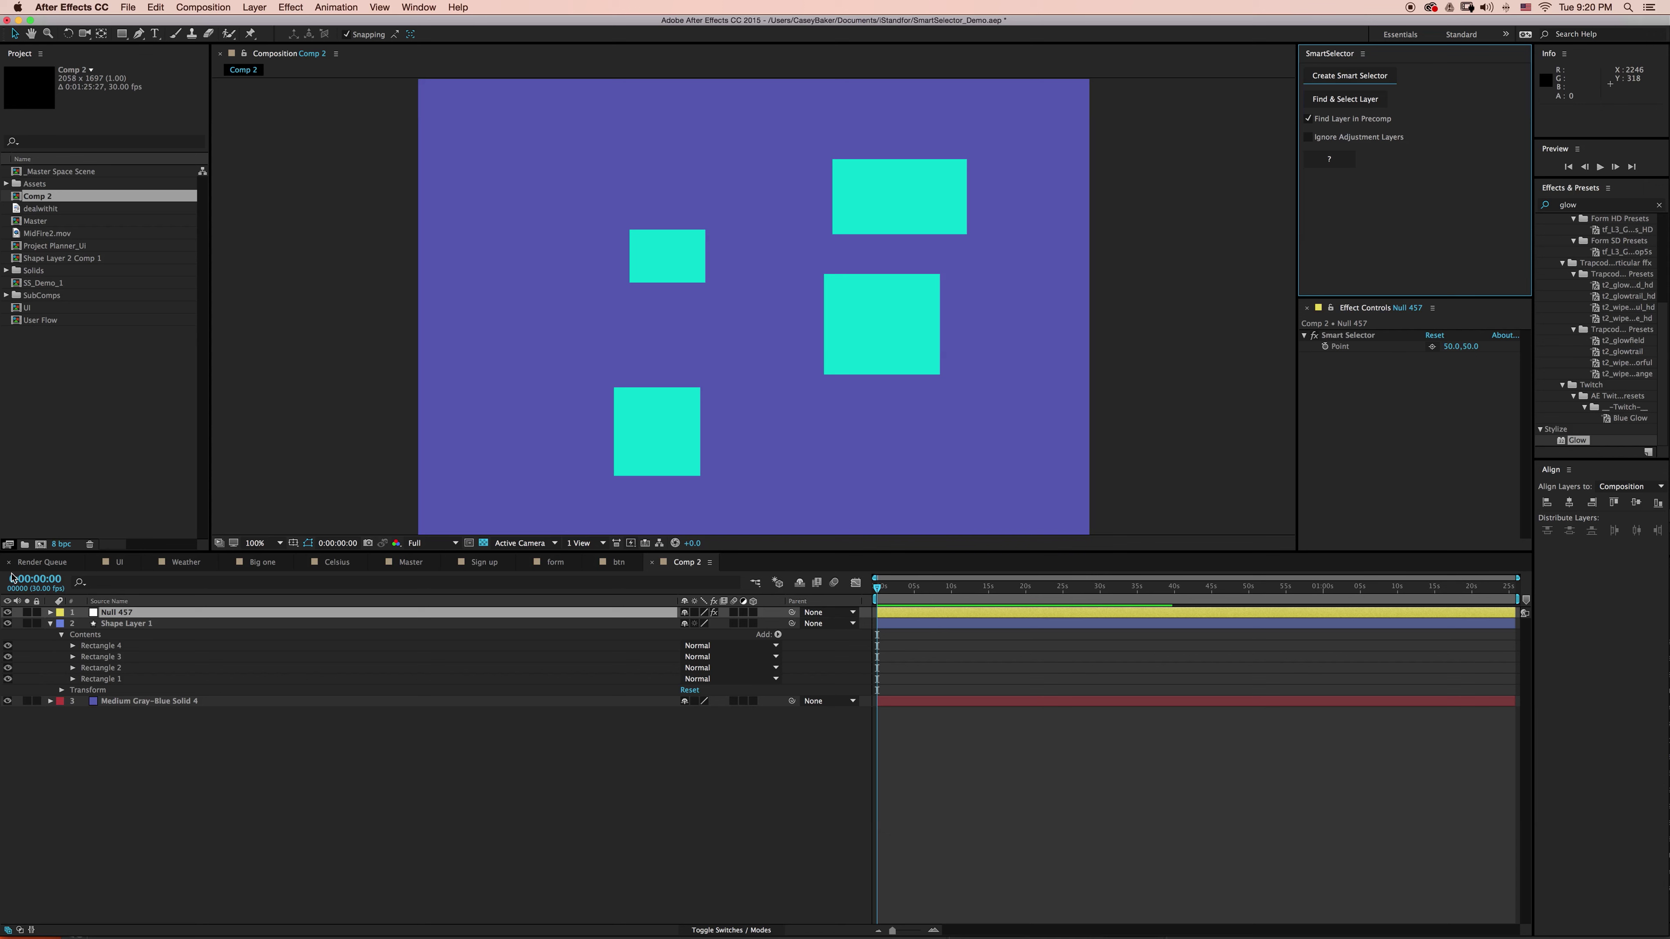
{"action": "left_click", "coordinate": [1434, 346]}
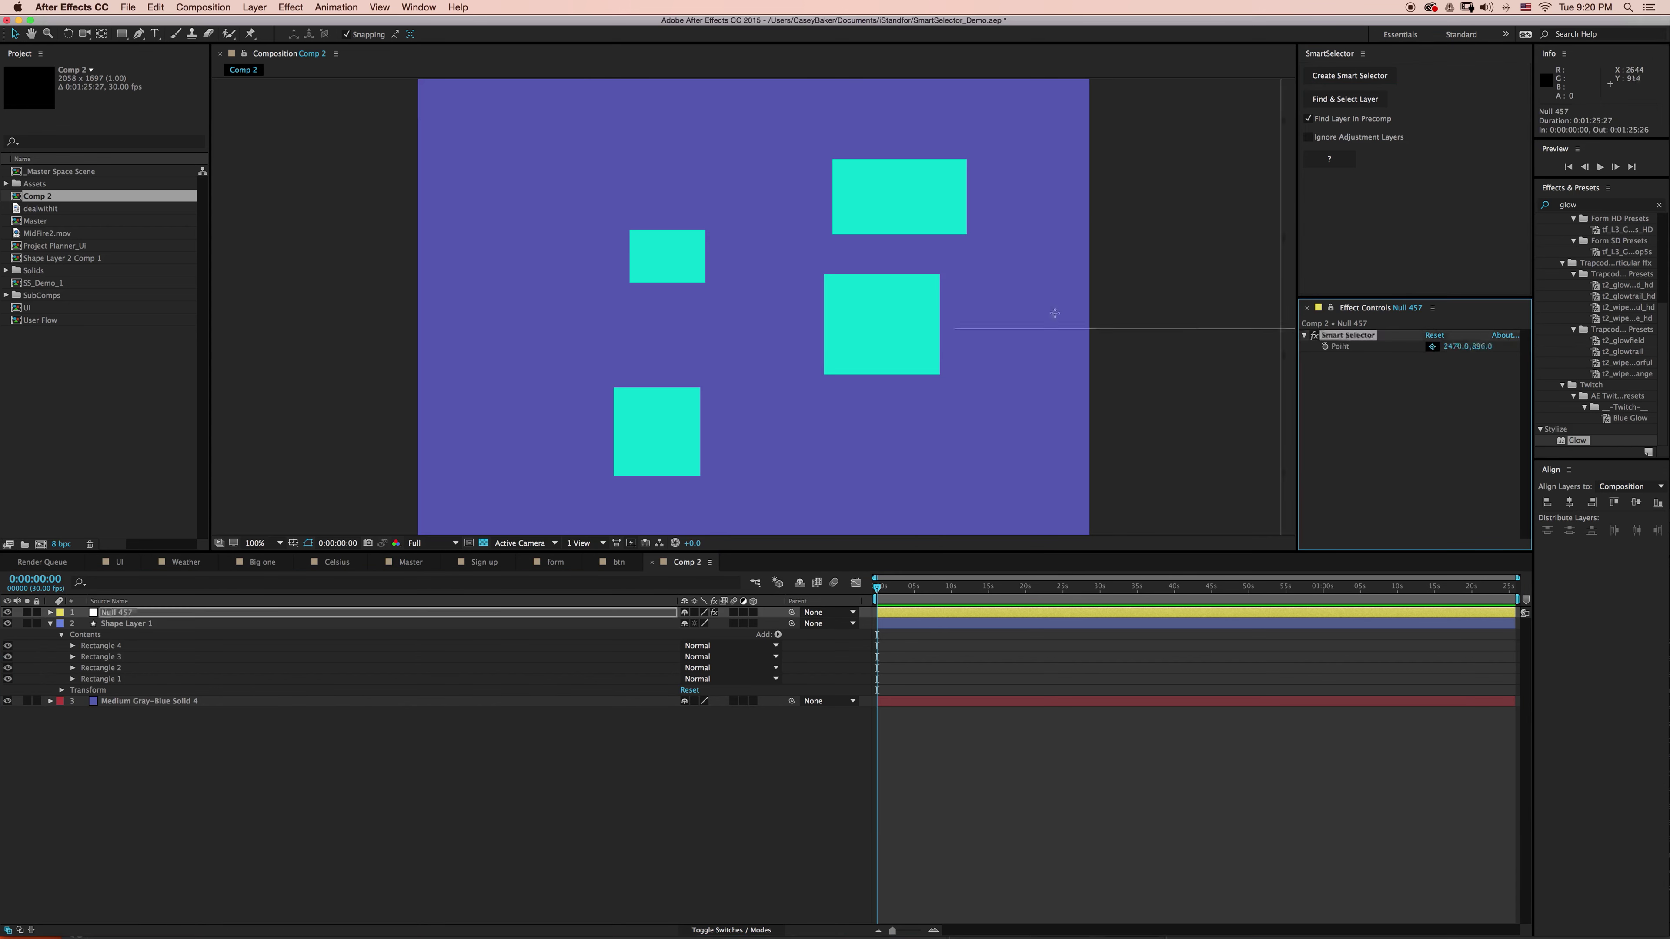
{"action": "left_click", "coordinate": [731, 295]}
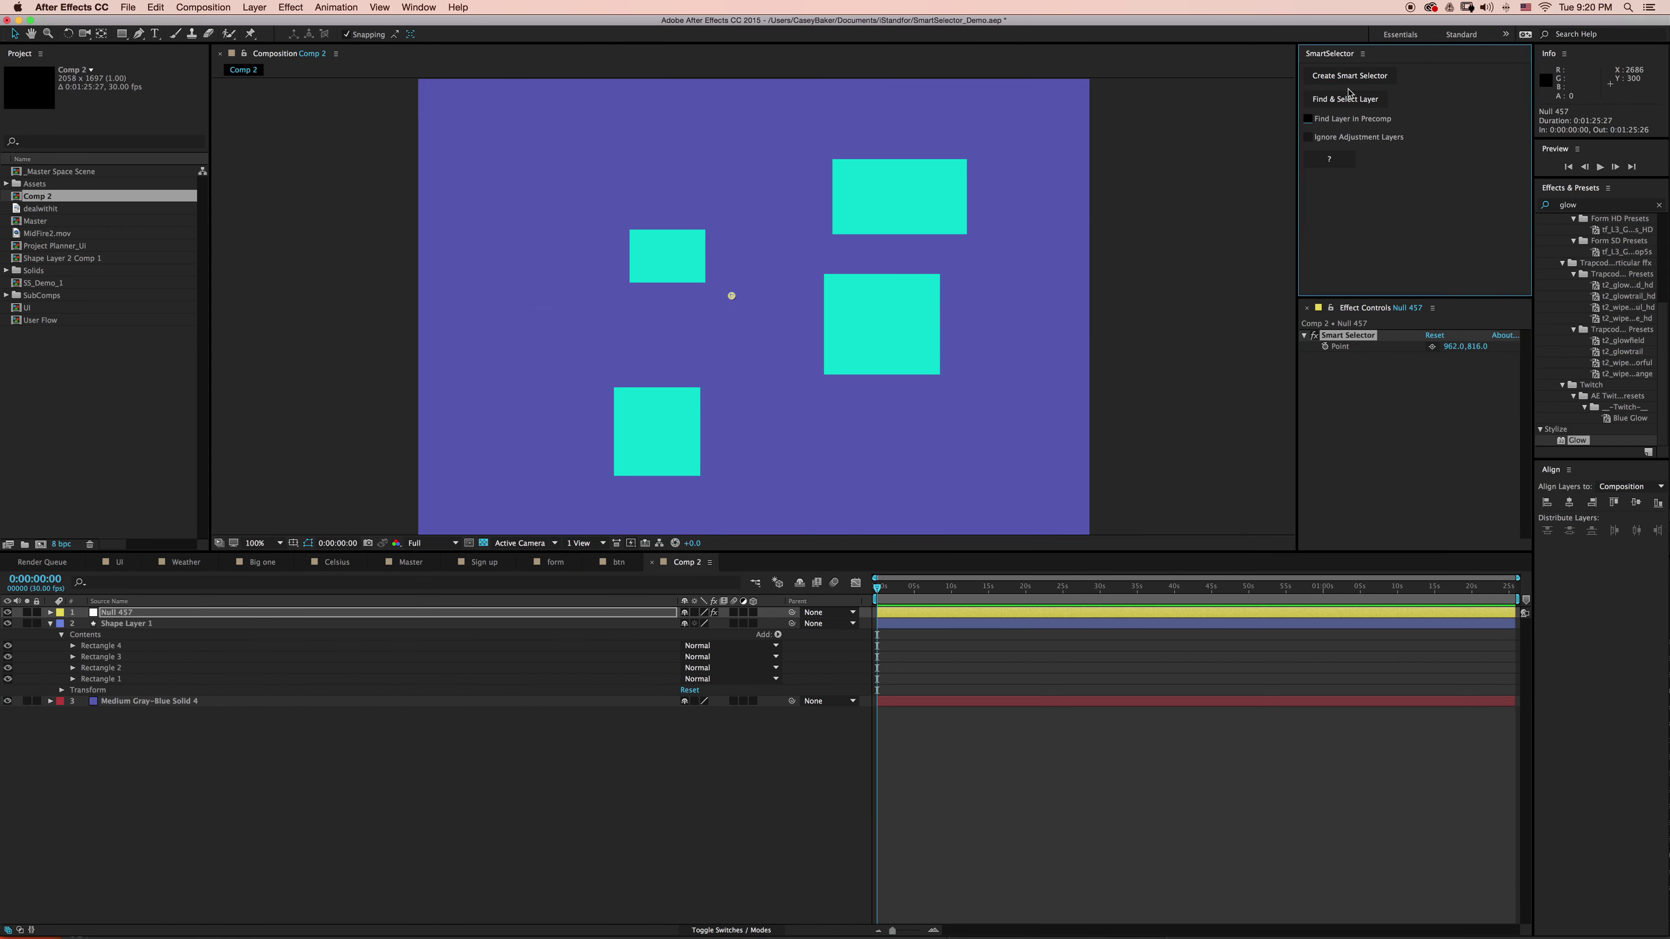
{"action": "left_click", "coordinate": [1349, 93]}
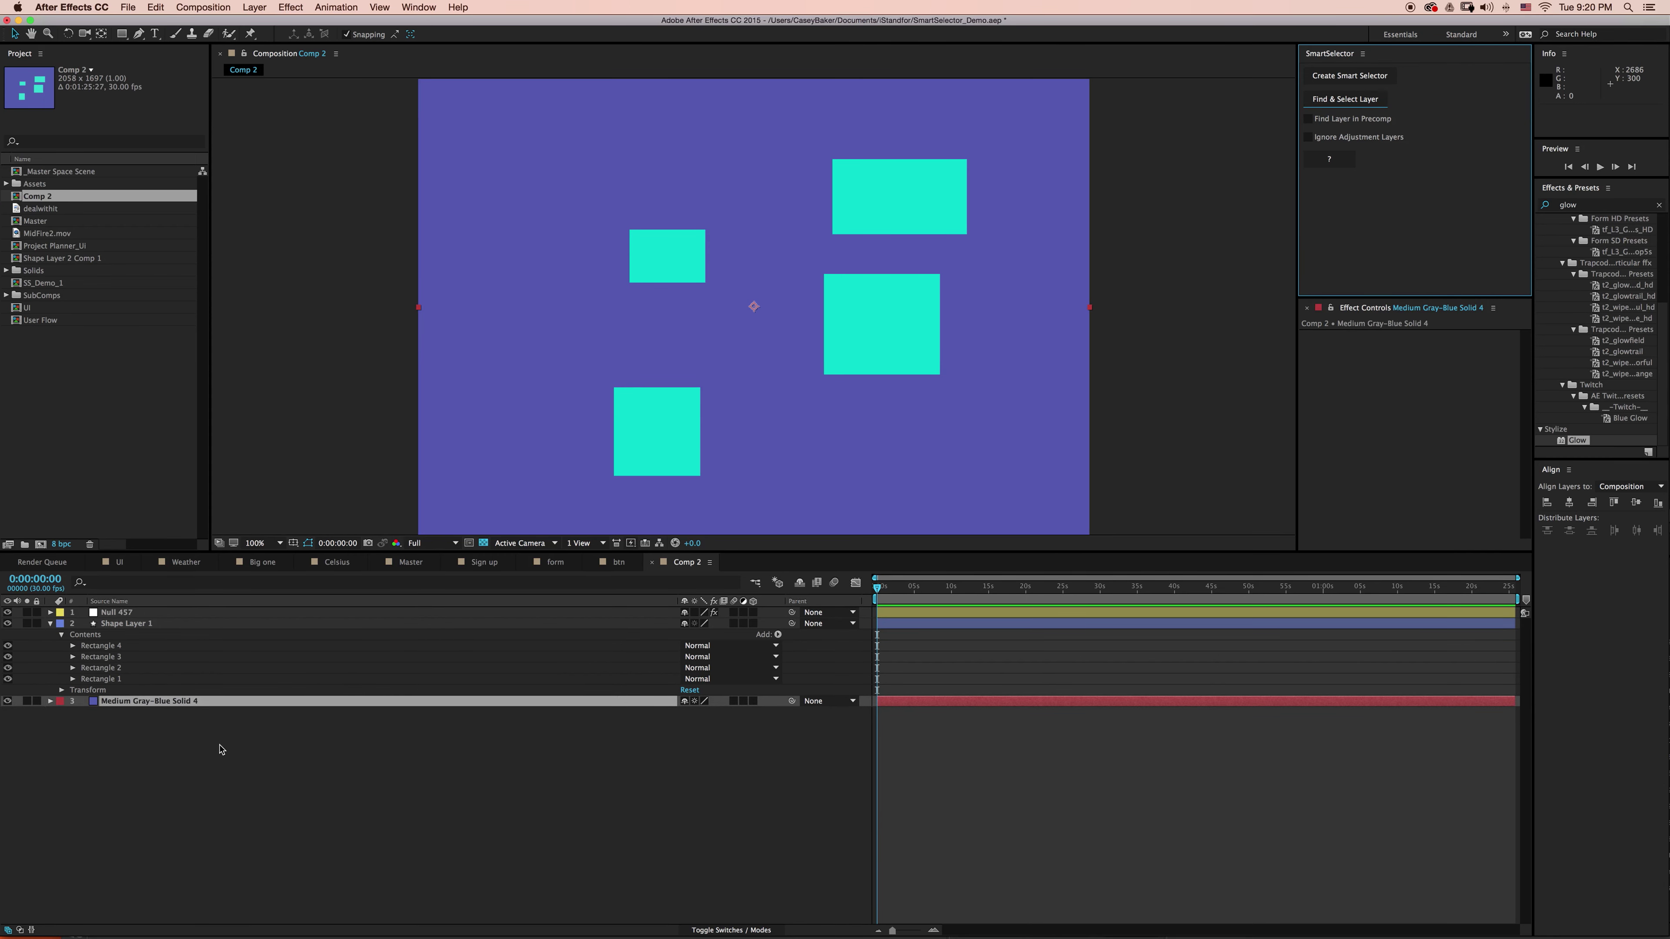
{"action": "left_click", "coordinate": [244, 762]}
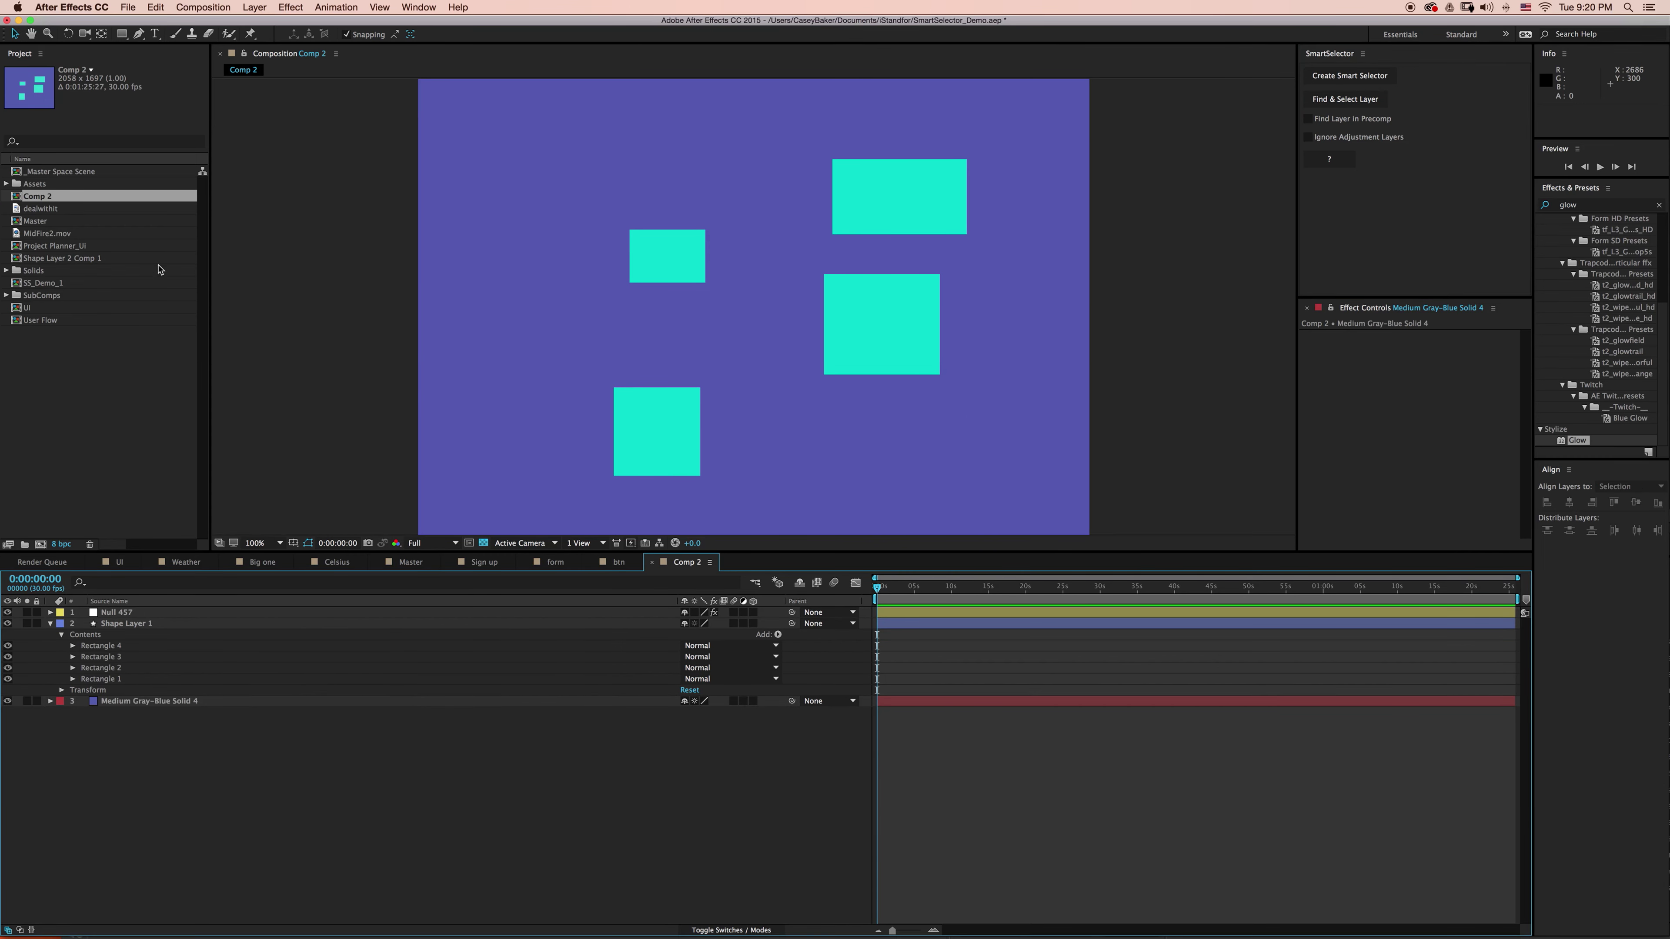
Add the dealwithit sunglasses footage to Comp 2 and select Null 457
{"action": "left_click_drag", "start_coordinate": [41, 209], "coordinate": [754, 321]}
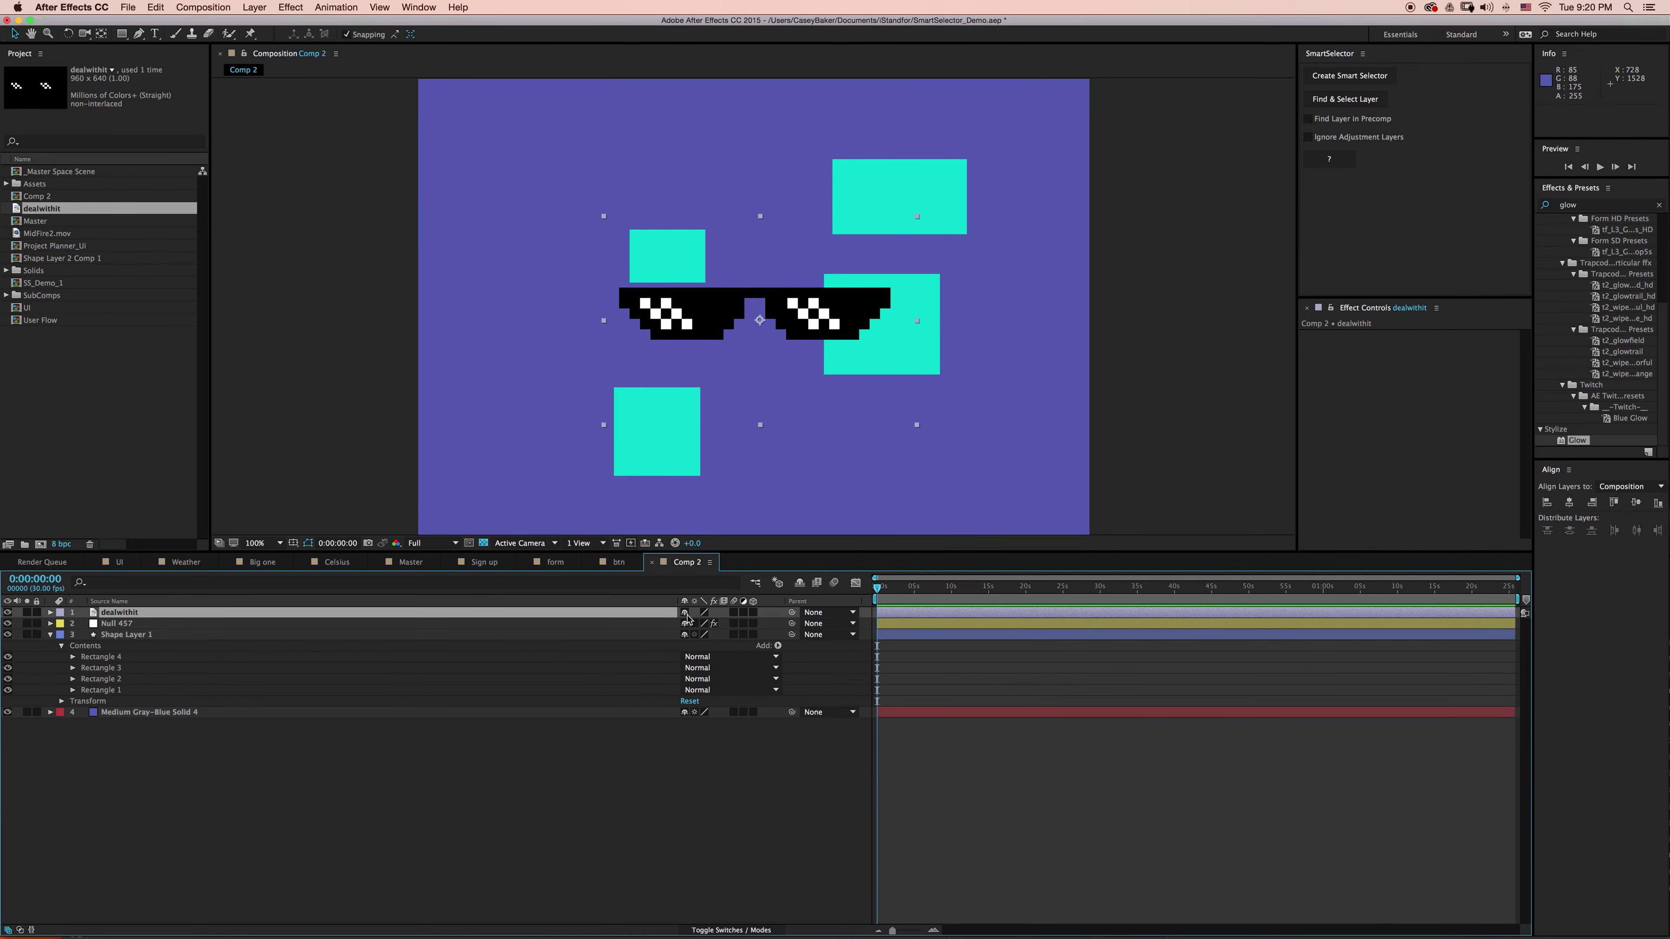
{"action": "left_click", "coordinate": [146, 624]}
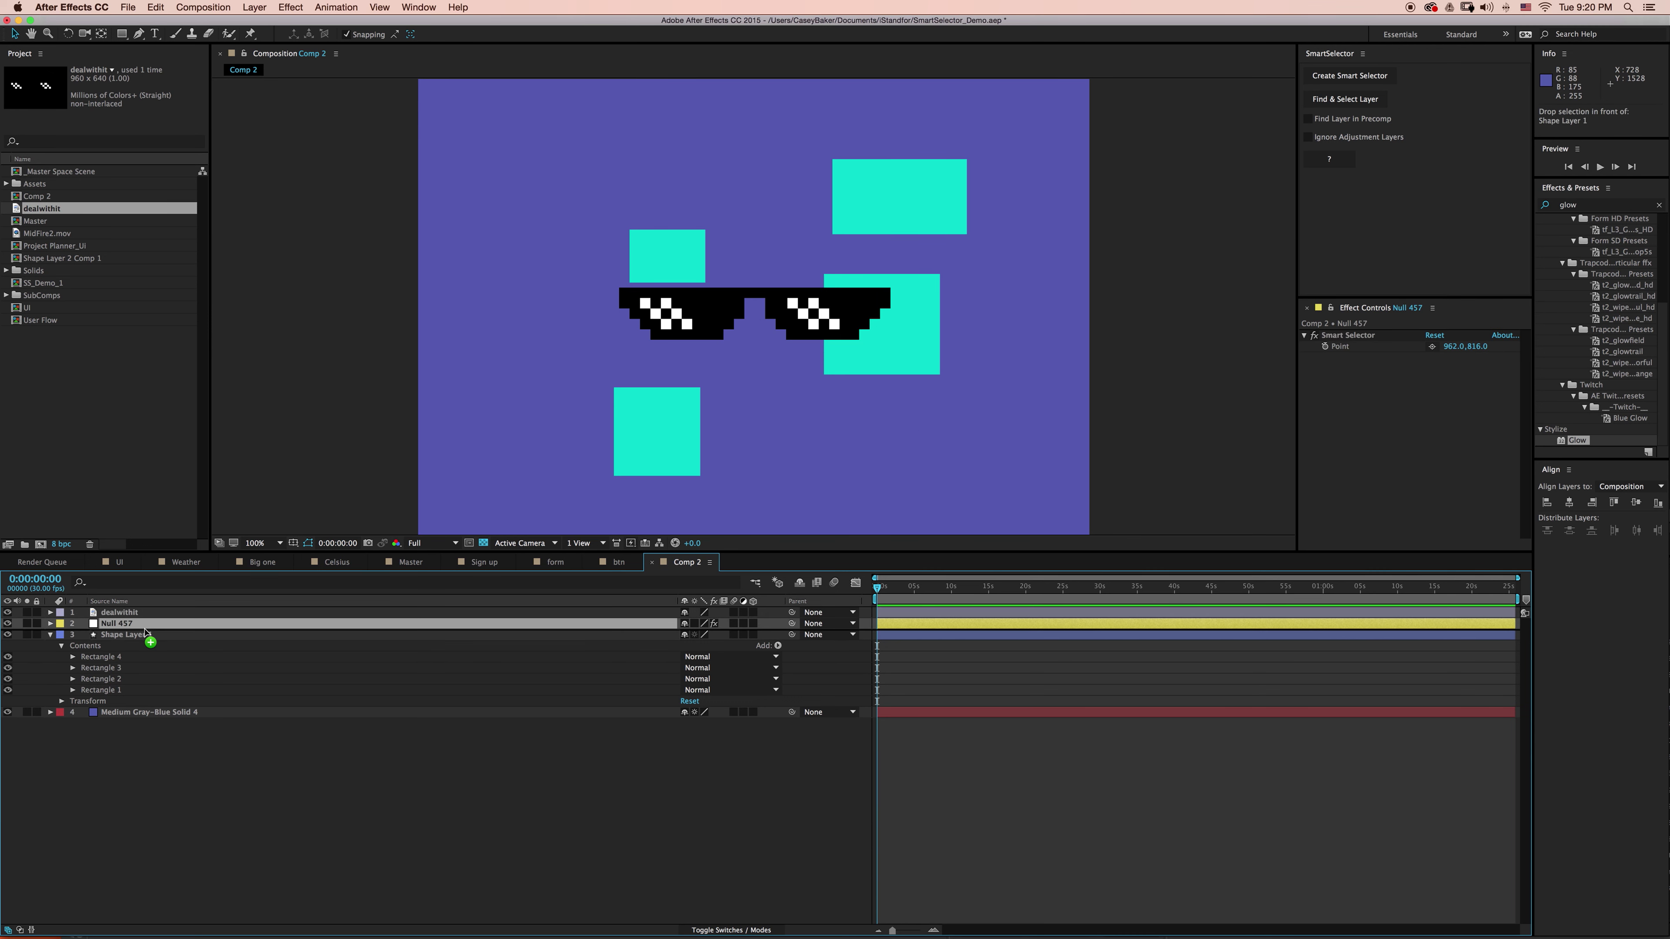
Rename Null 457 to 'Smart Selector' and move it to the top of the layer stack
{"action": "key", "text": "Return"}
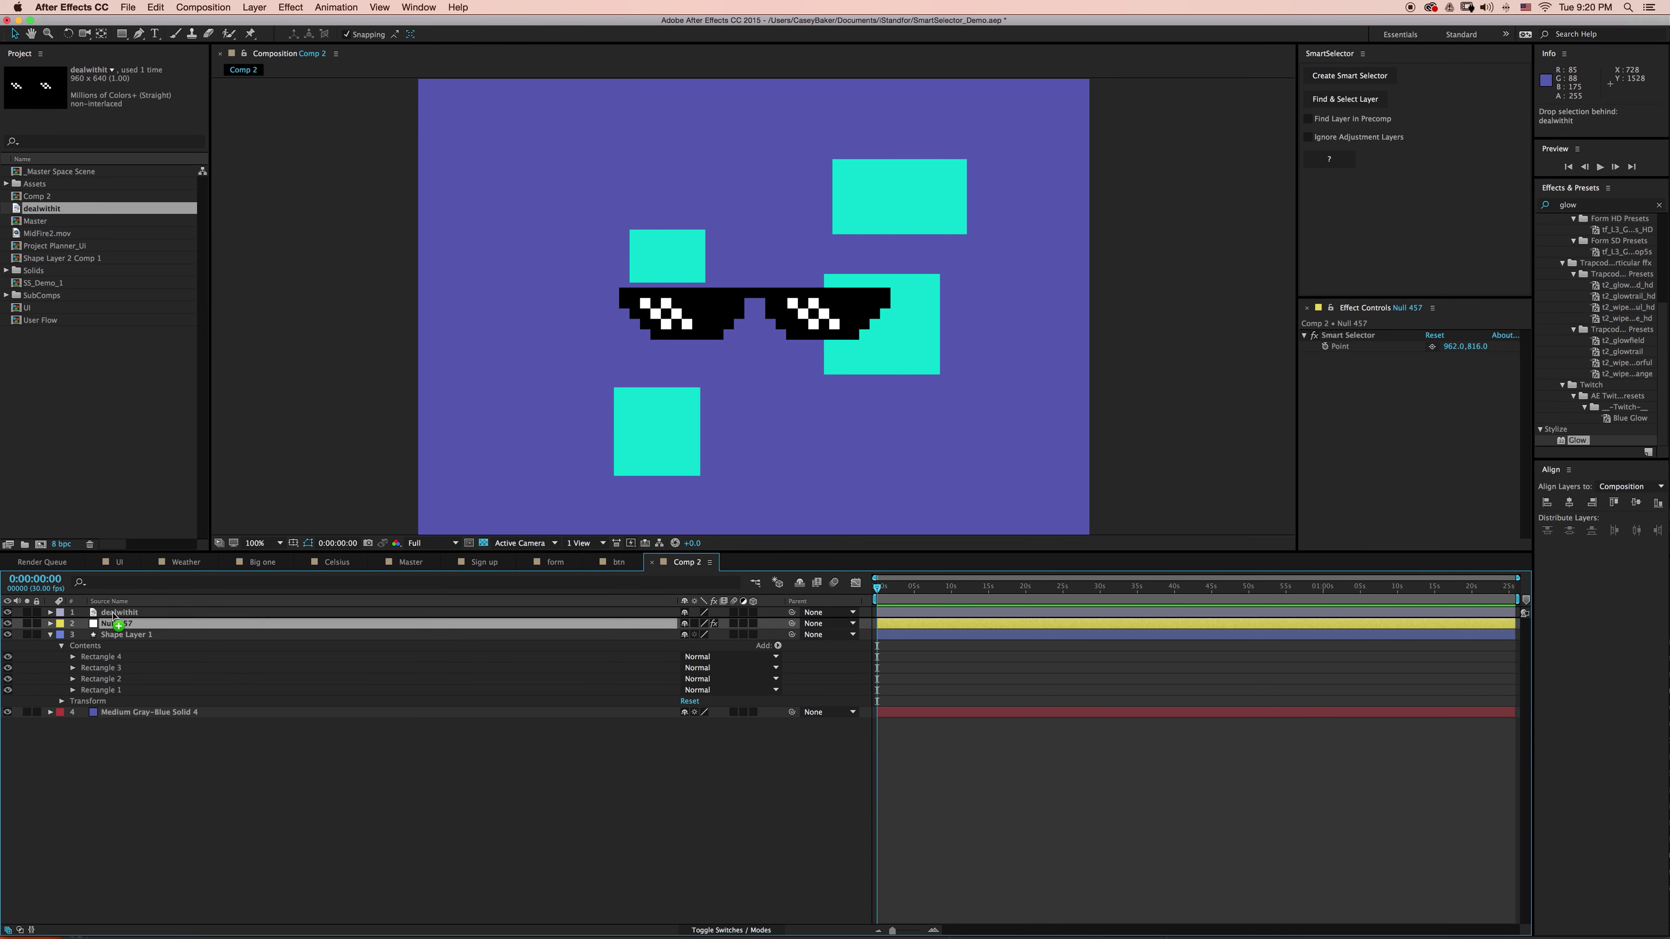
{"action": "type", "text": "Smart Selector"}
{"action": "key", "text": "Return"}
{"action": "left_click_drag", "start_coordinate": [119, 630], "coordinate": [125, 610]}
{"action": "left_click", "coordinate": [266, 781]}
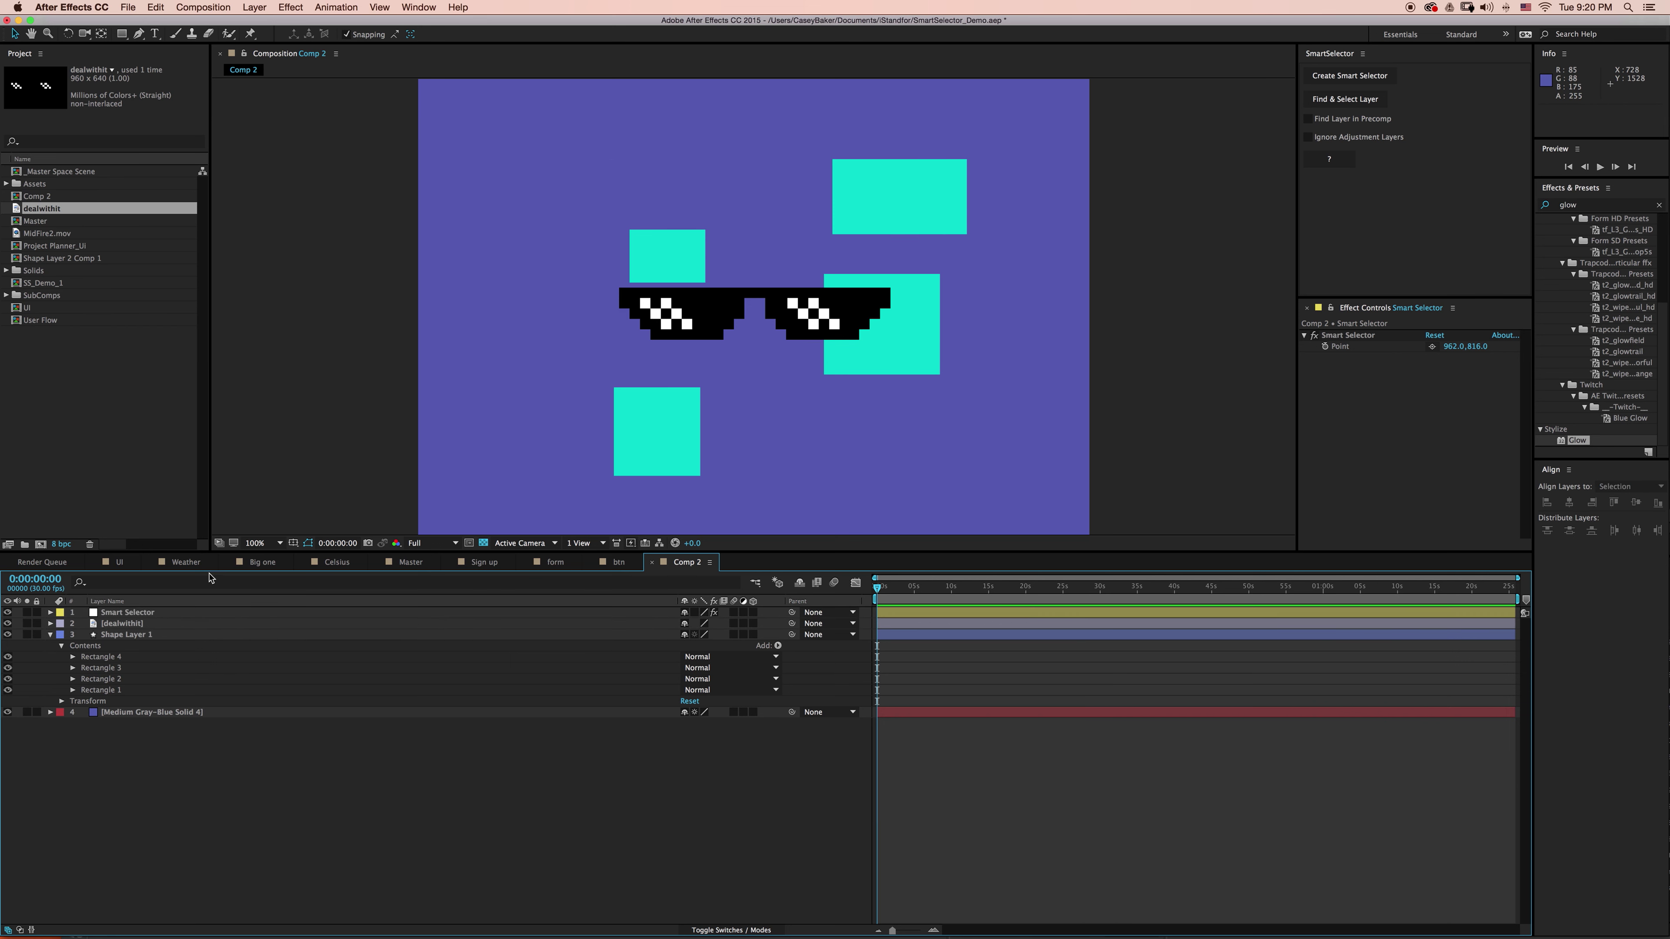
{"action": "left_click", "coordinate": [204, 623]}
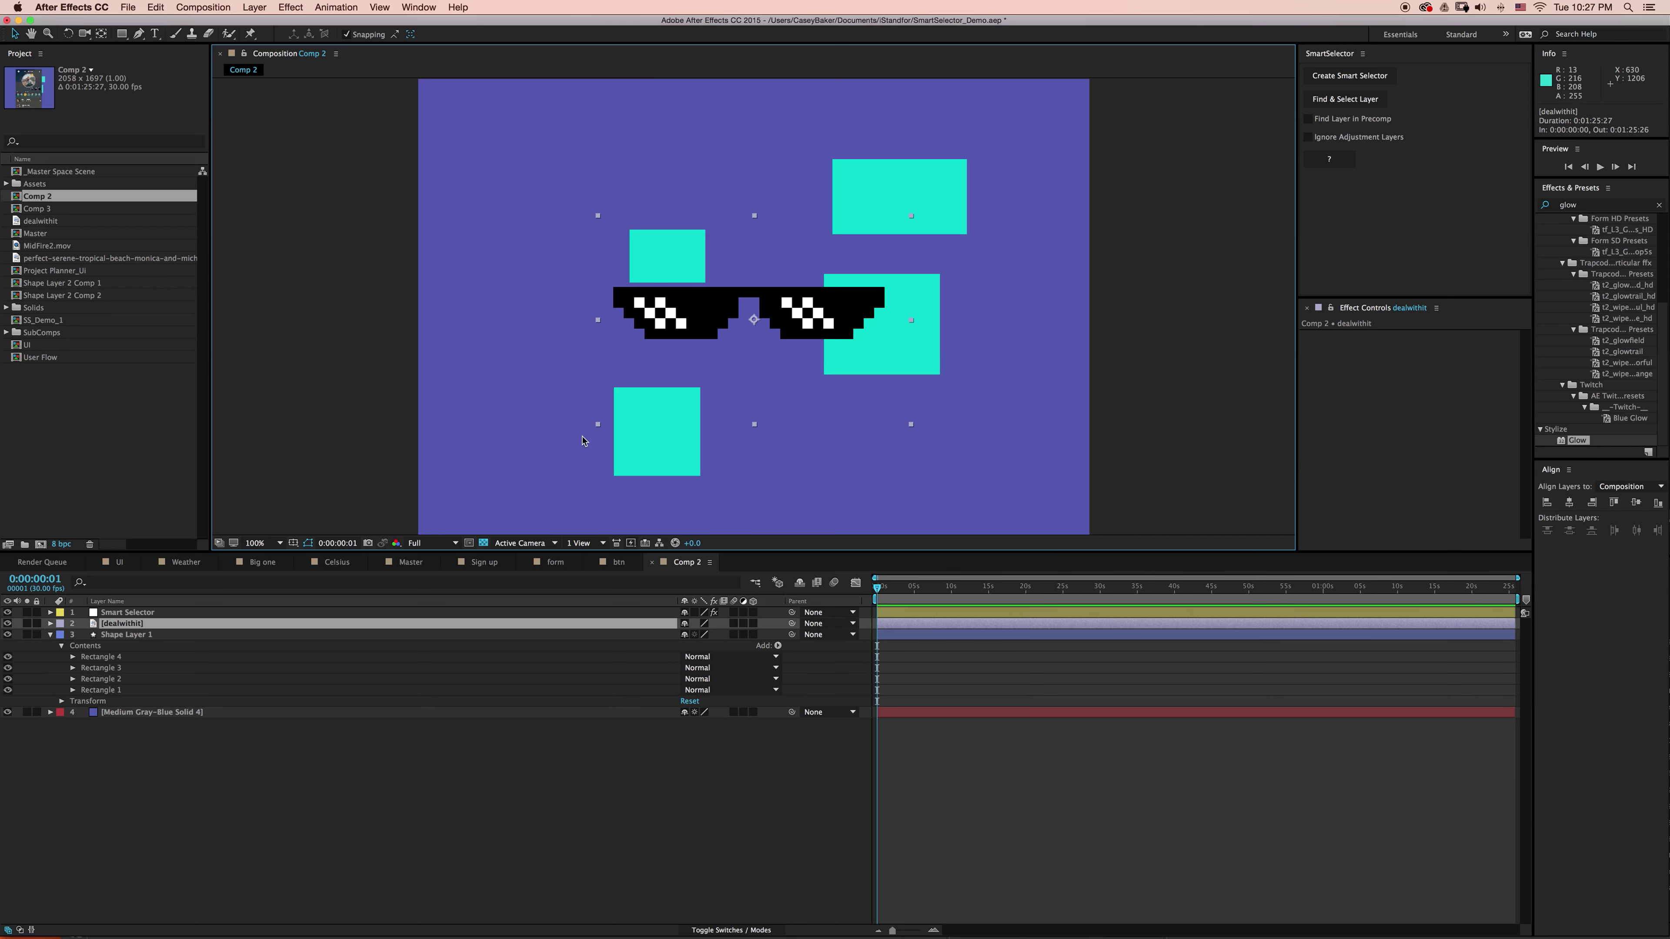
Move the selector point onto the upper-left rectangle and find its layer
{"action": "left_click", "coordinate": [756, 461]}
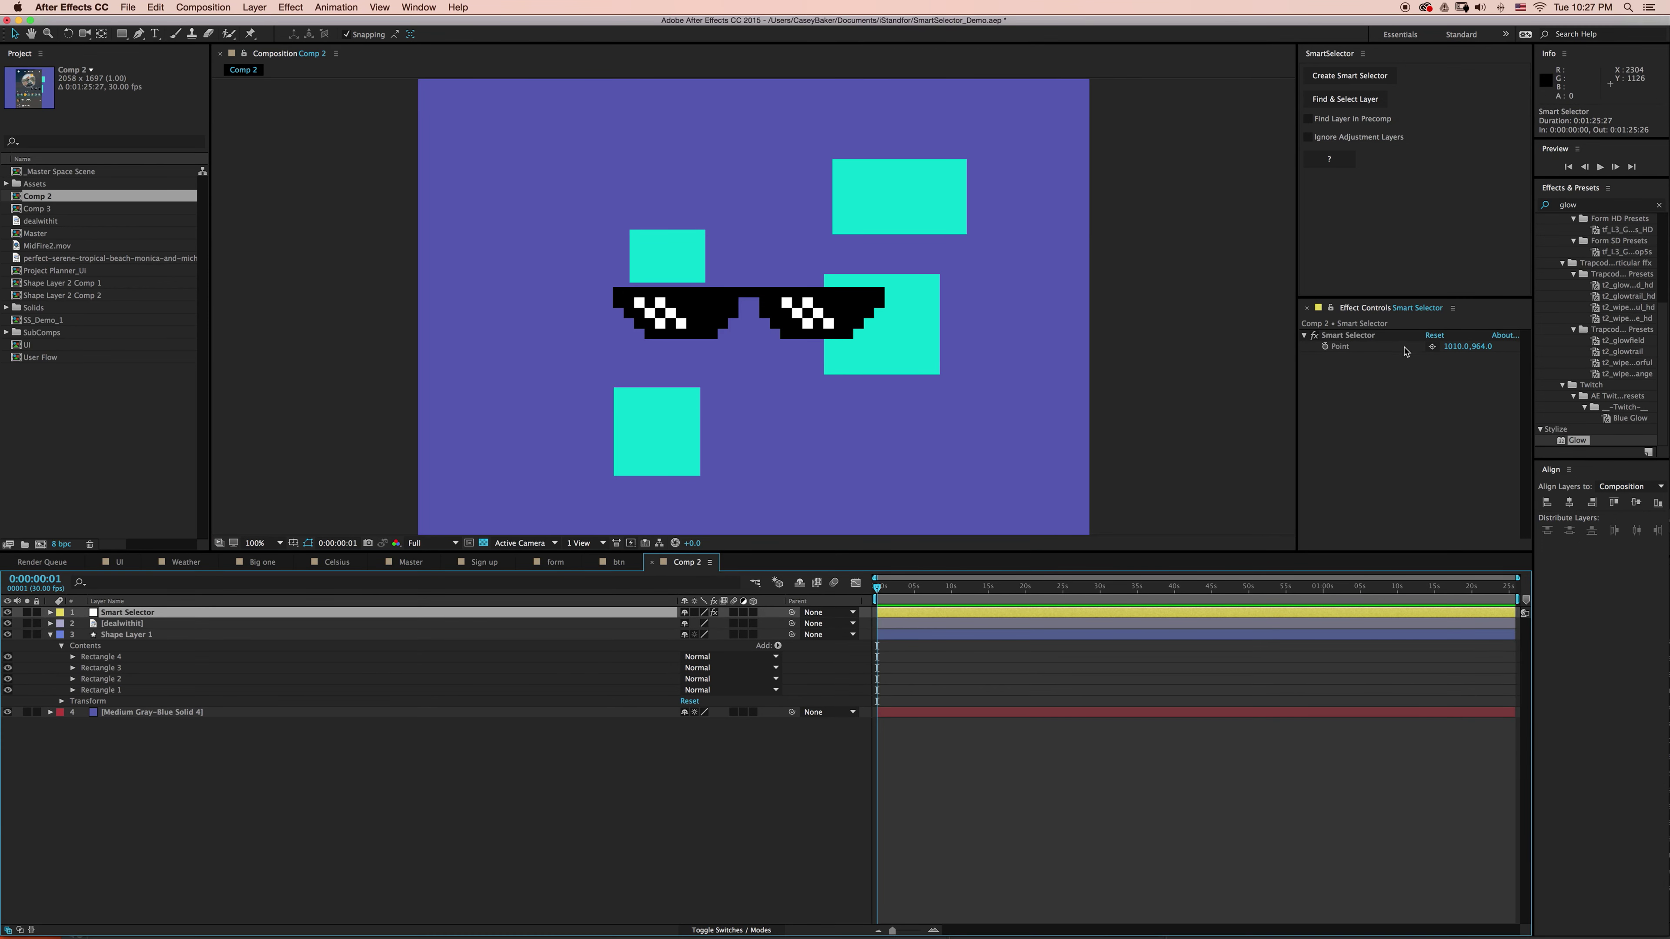
{"action": "left_click", "coordinate": [1432, 347]}
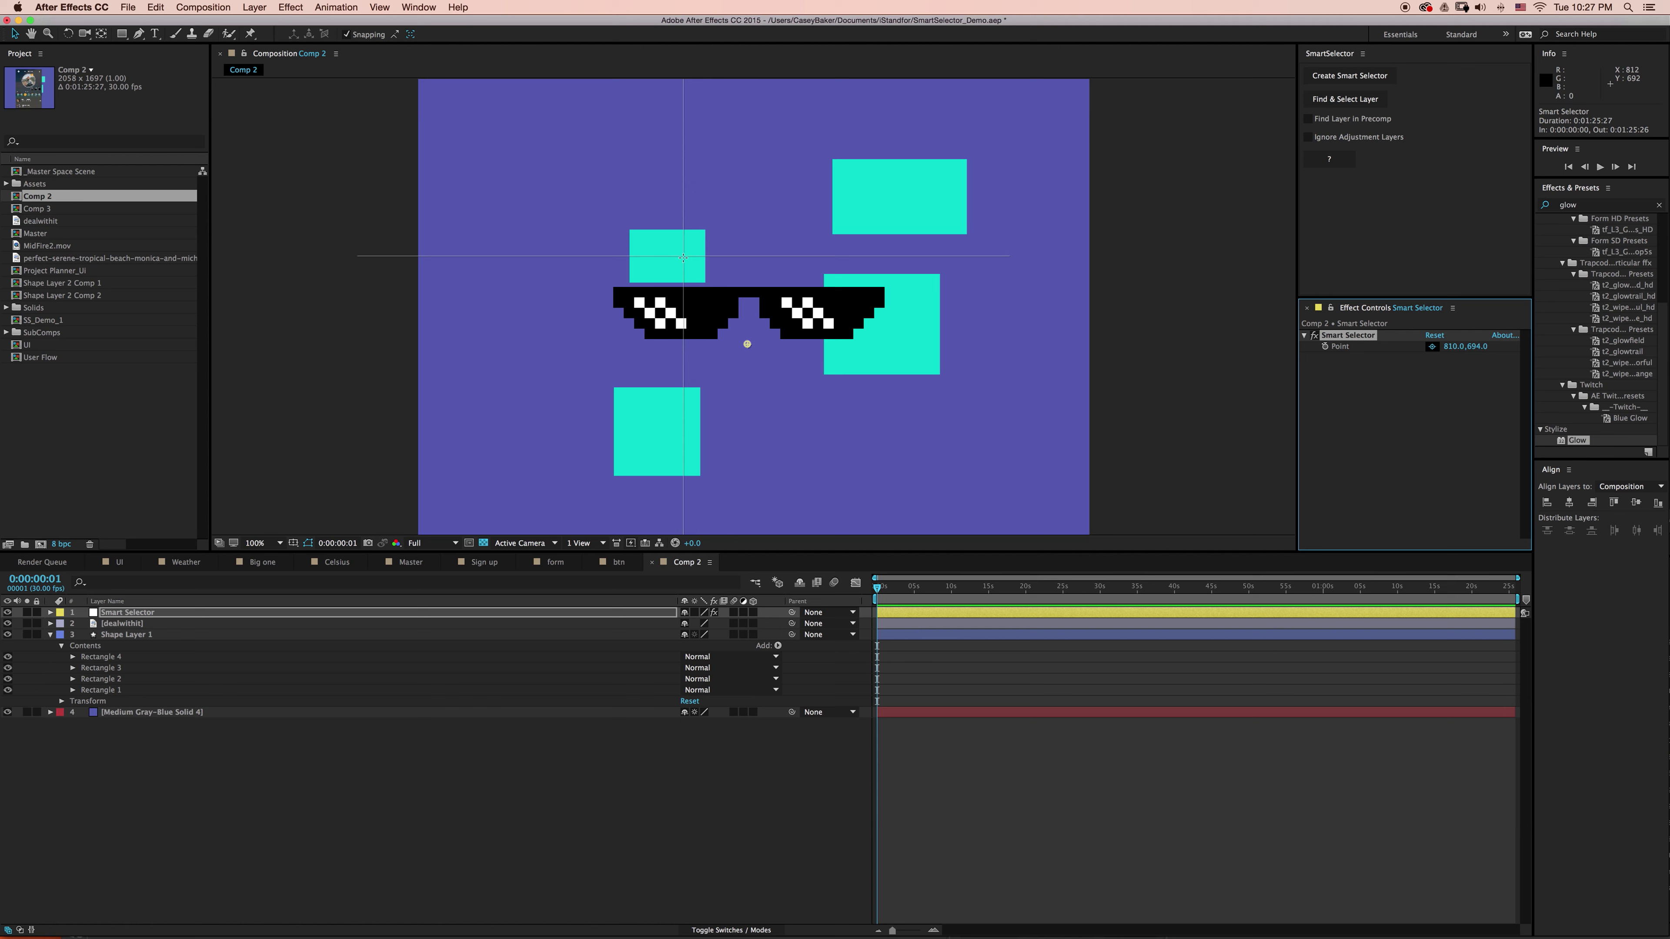
{"action": "left_click", "coordinate": [683, 257]}
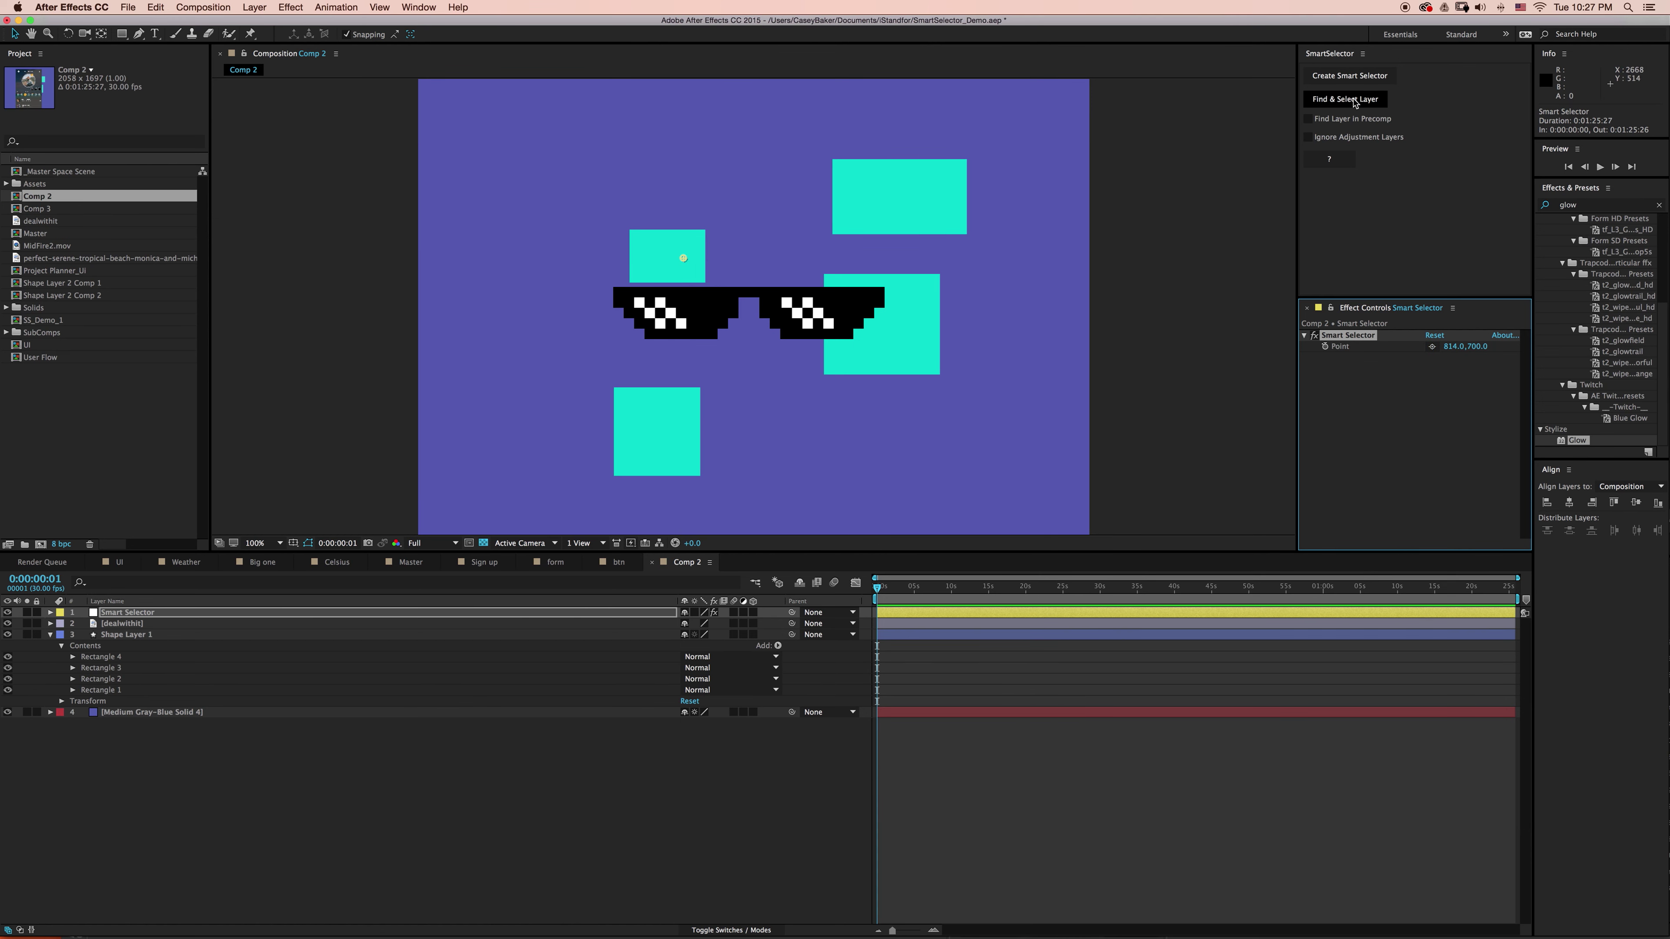
{"action": "left_click", "coordinate": [1351, 99]}
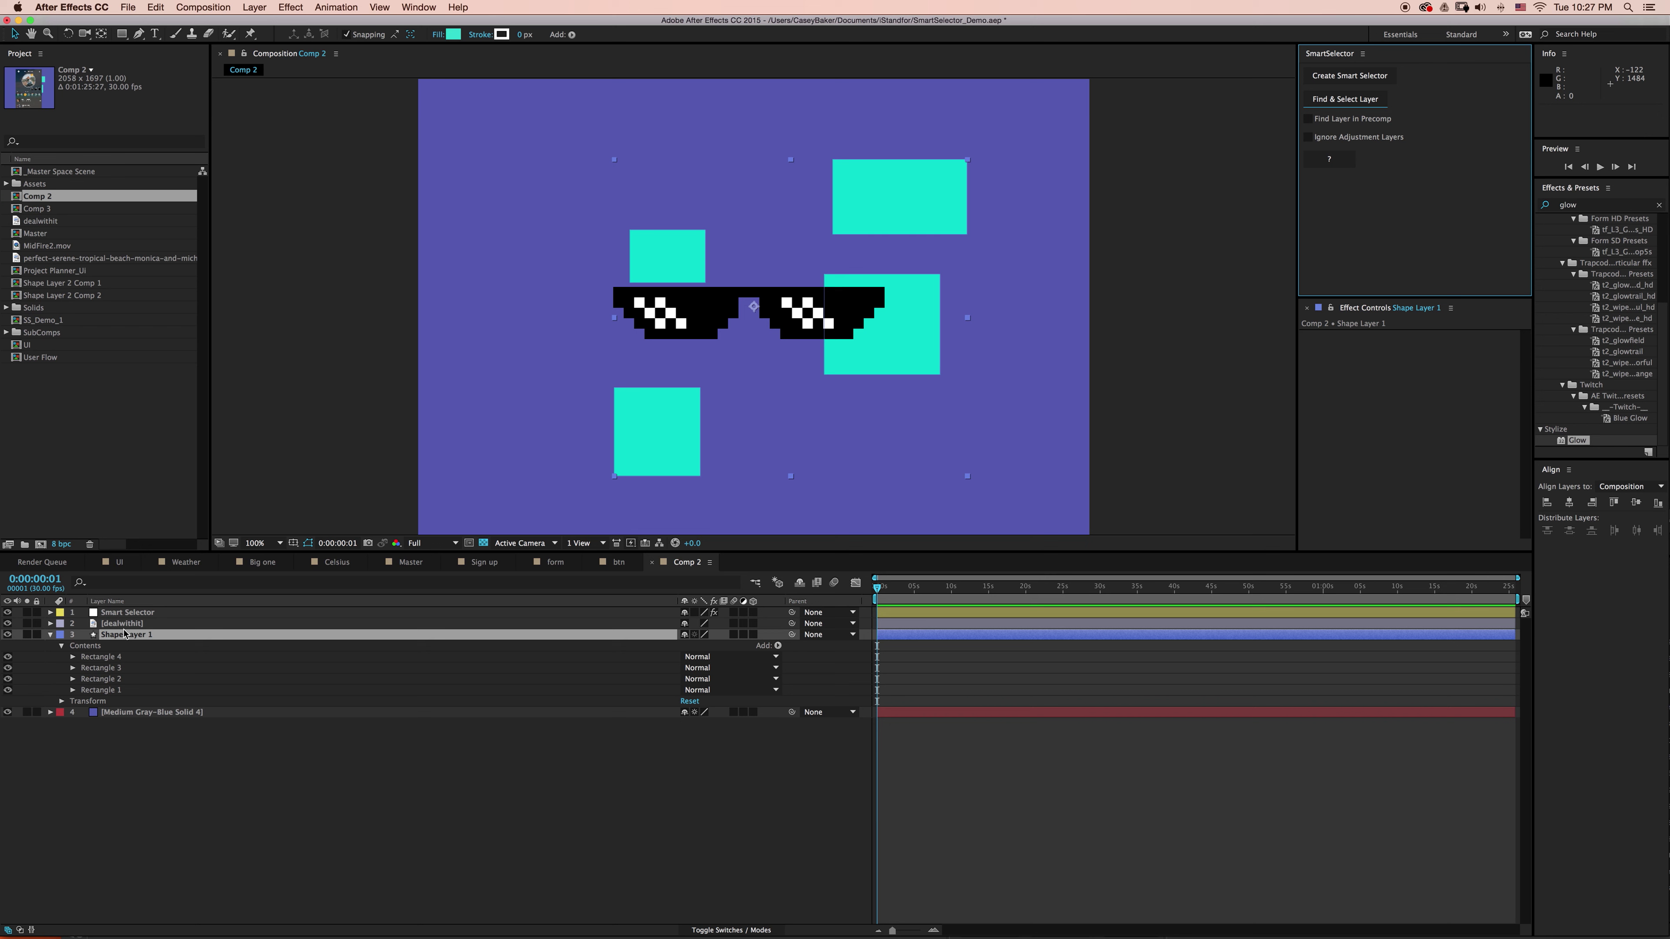
Move the selector point onto the sunglasses and find that layer
{"action": "left_click", "coordinate": [131, 614]}
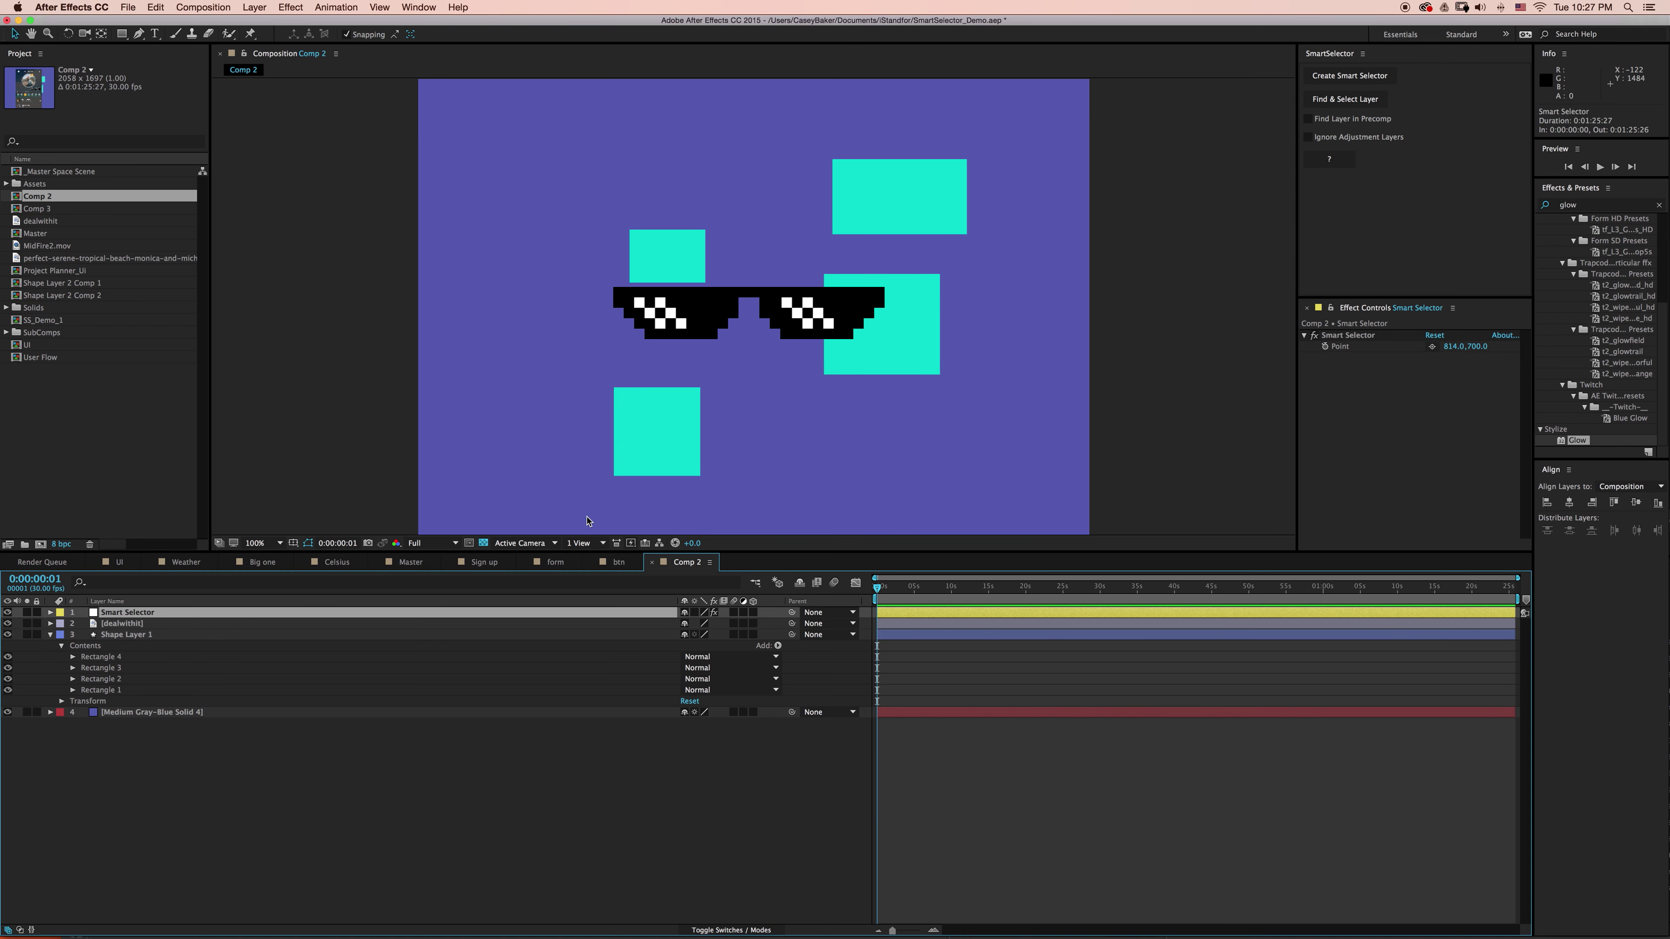
{"action": "left_click", "coordinate": [1432, 346]}
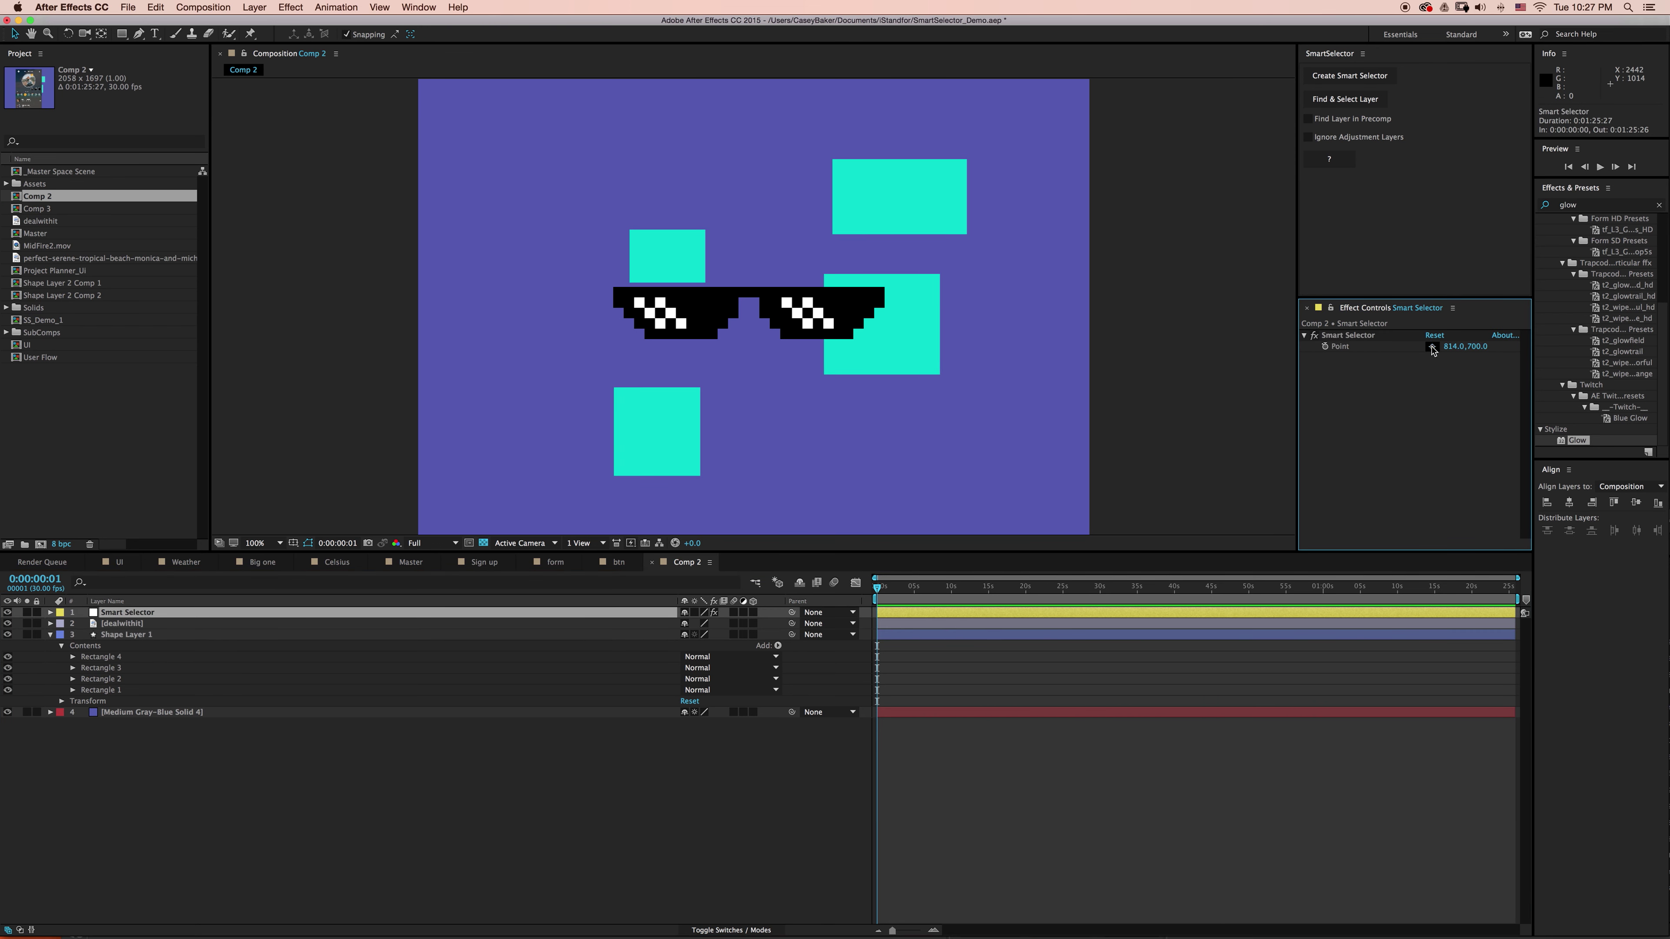
{"action": "left_click", "coordinate": [749, 331]}
{"action": "left_click", "coordinate": [1344, 99]}
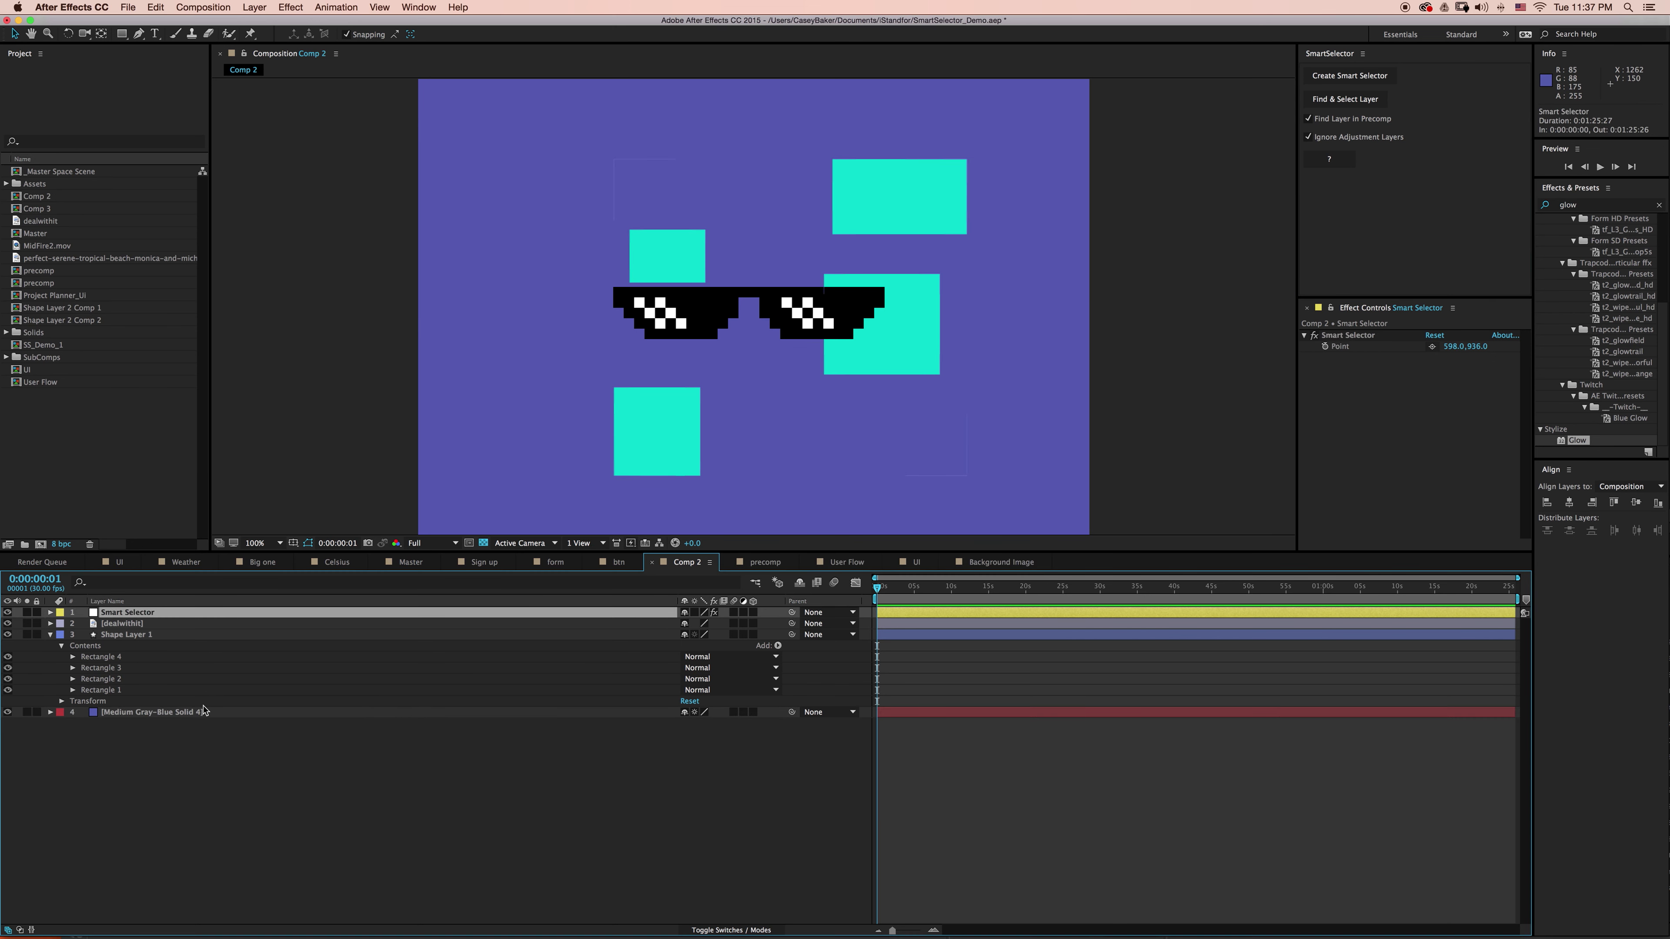
Duplicate Shape Layer 1 and give the copy a bright red fill
{"action": "left_click", "coordinate": [163, 636]}
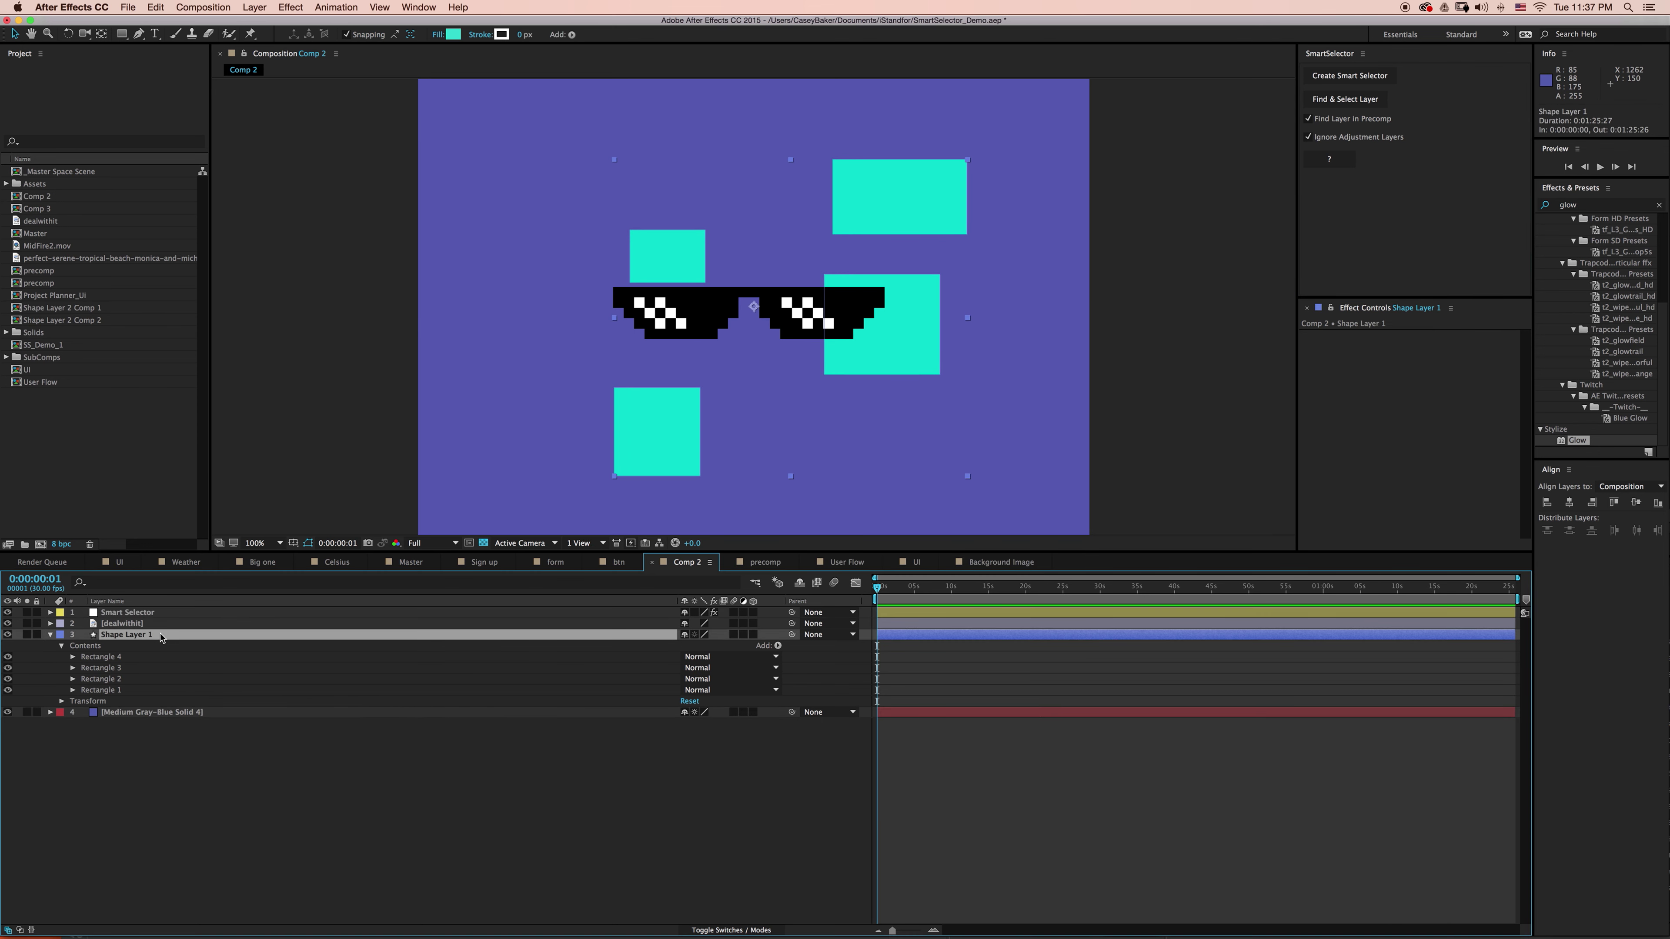
{"action": "key", "text": "super+d"}
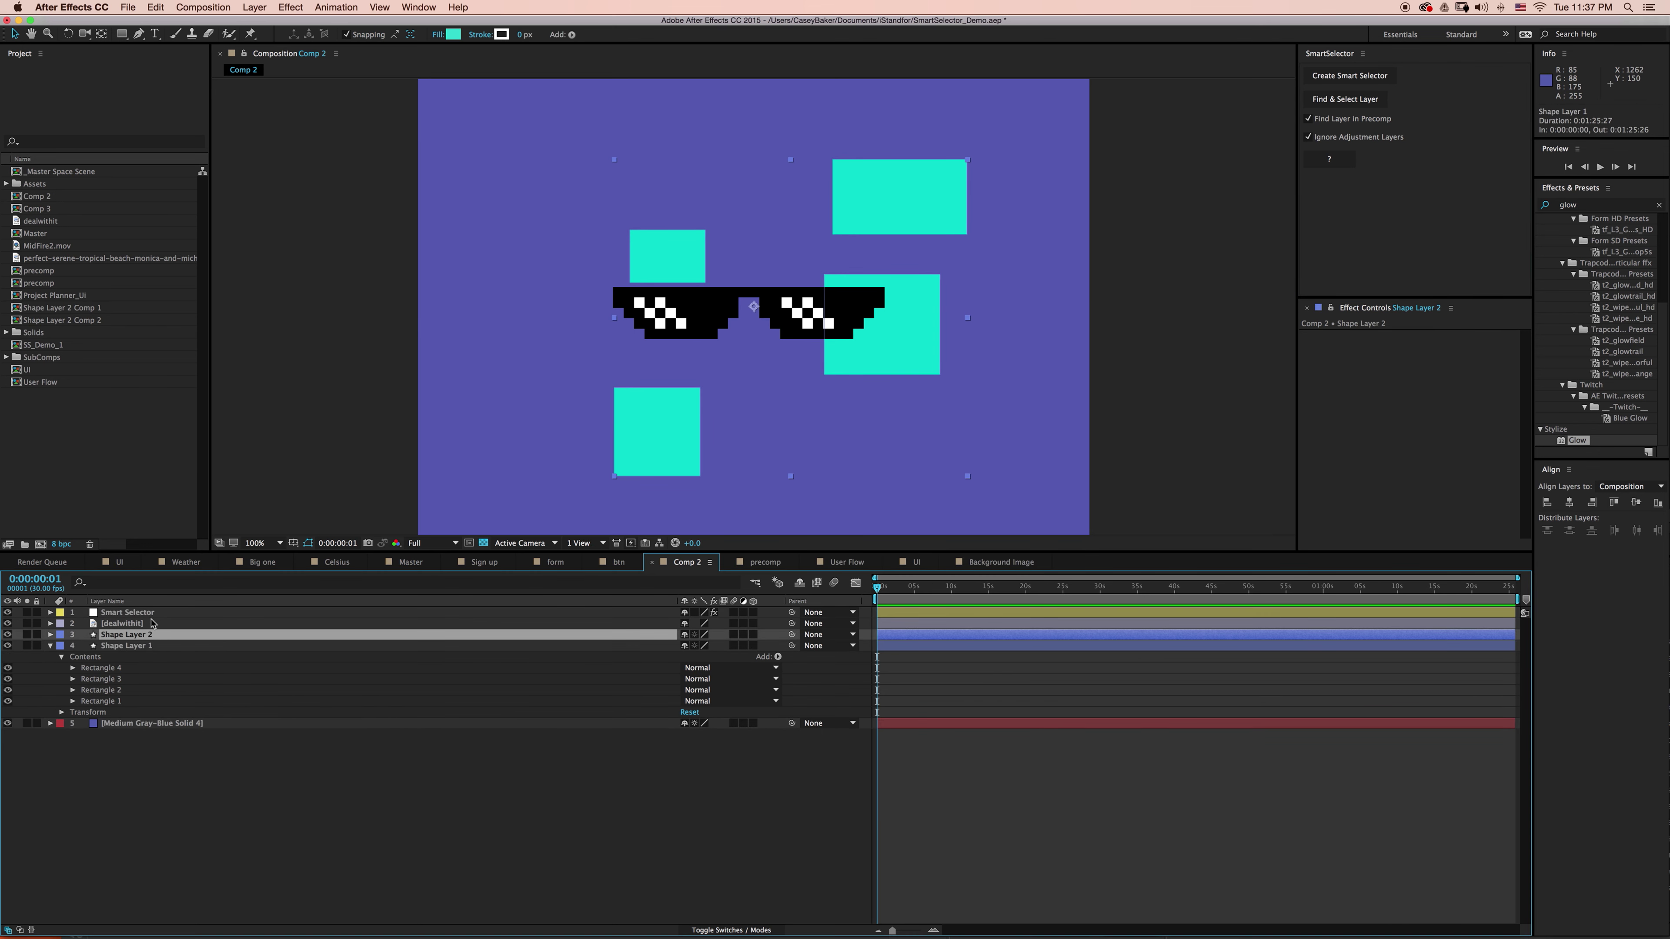
{"action": "left_click", "coordinate": [455, 36]}
{"action": "left_click", "coordinate": [1003, 264]}
{"action": "left_click", "coordinate": [979, 263]}
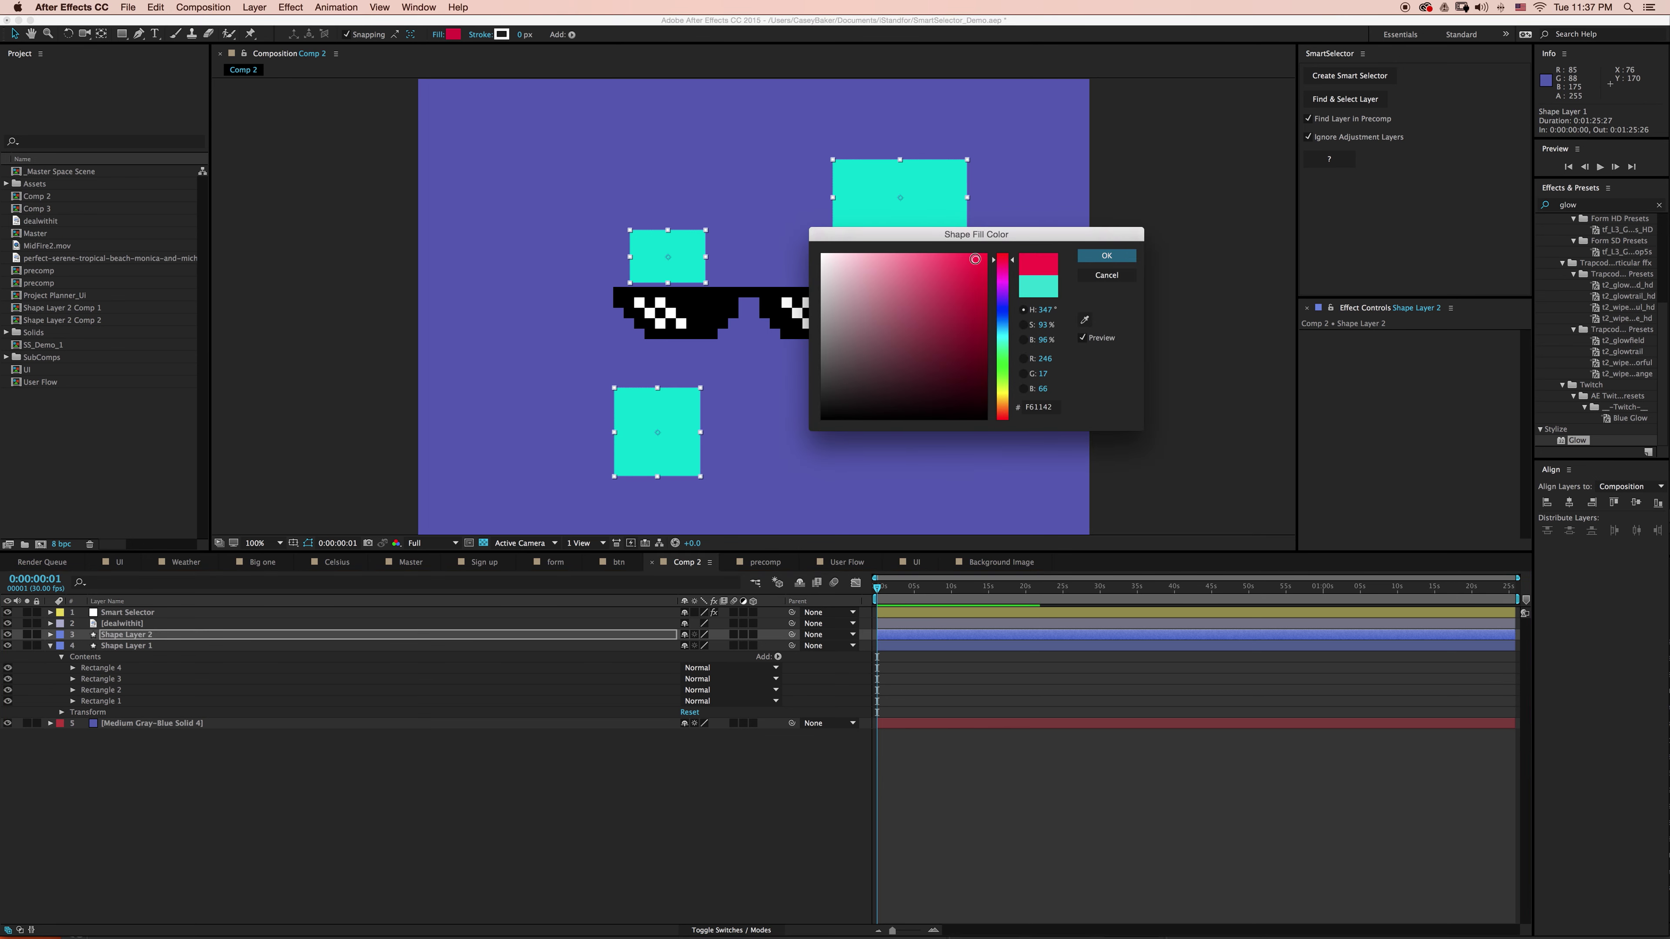
{"action": "left_click", "coordinate": [1106, 255]}
Rotate Shape Layer 2 by 180°, shift it right over the cyan squares, and start pre-composing it
{"action": "left_click", "coordinate": [651, 634]}
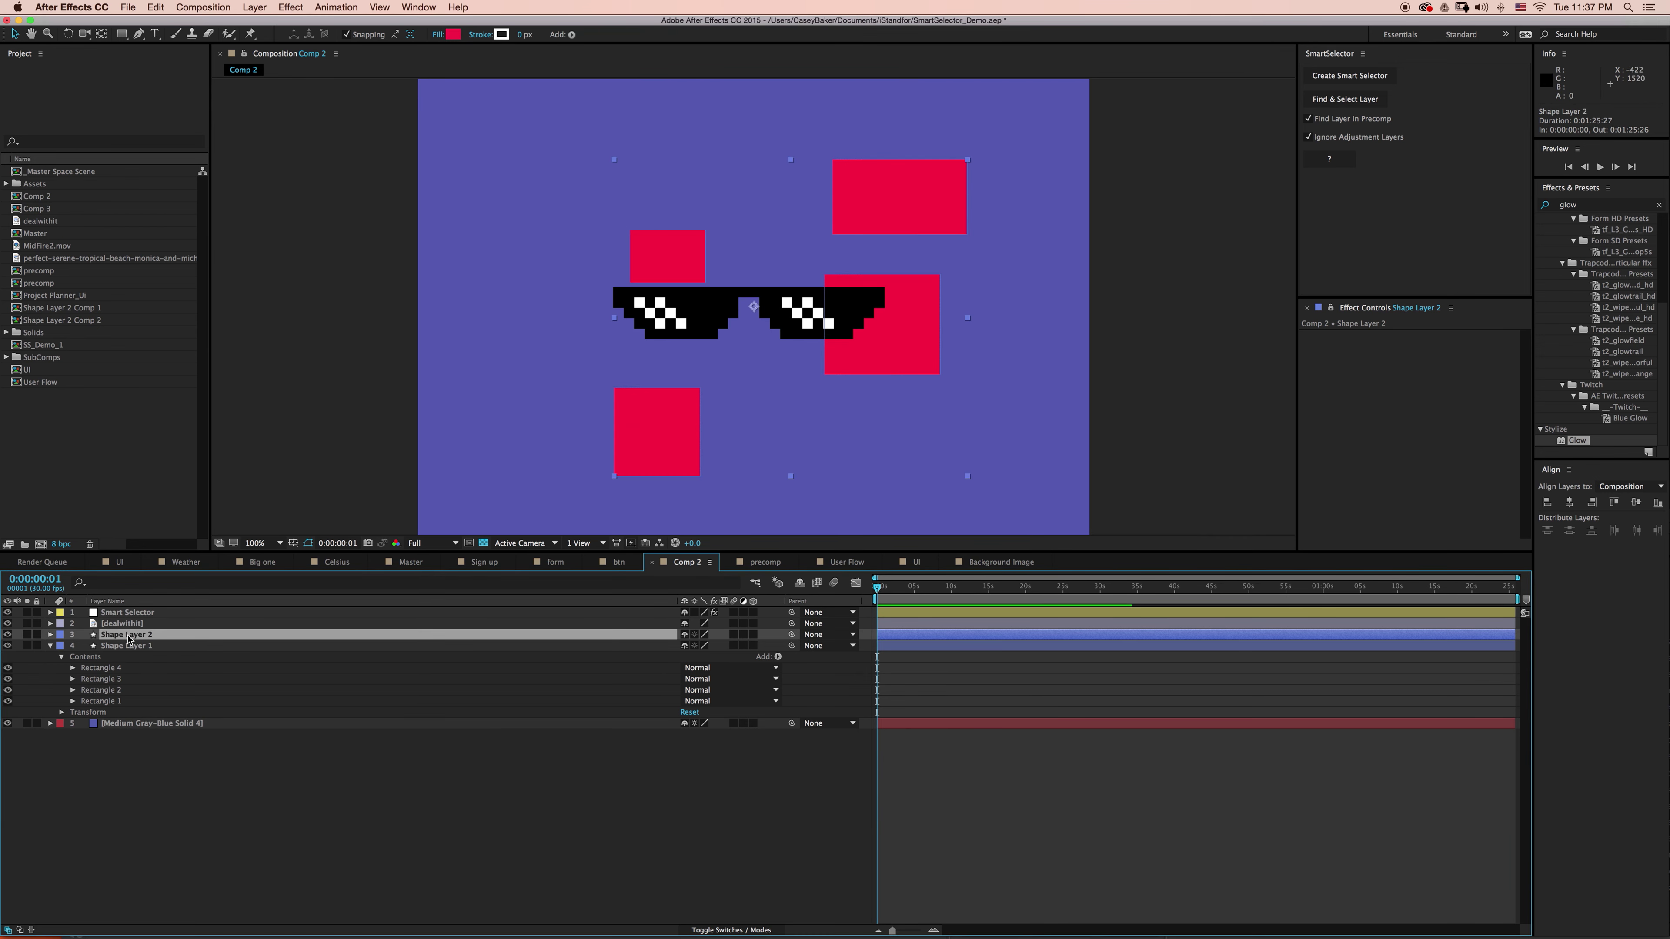
{"action": "key", "text": "r"}
{"action": "left_click", "coordinate": [701, 646]}
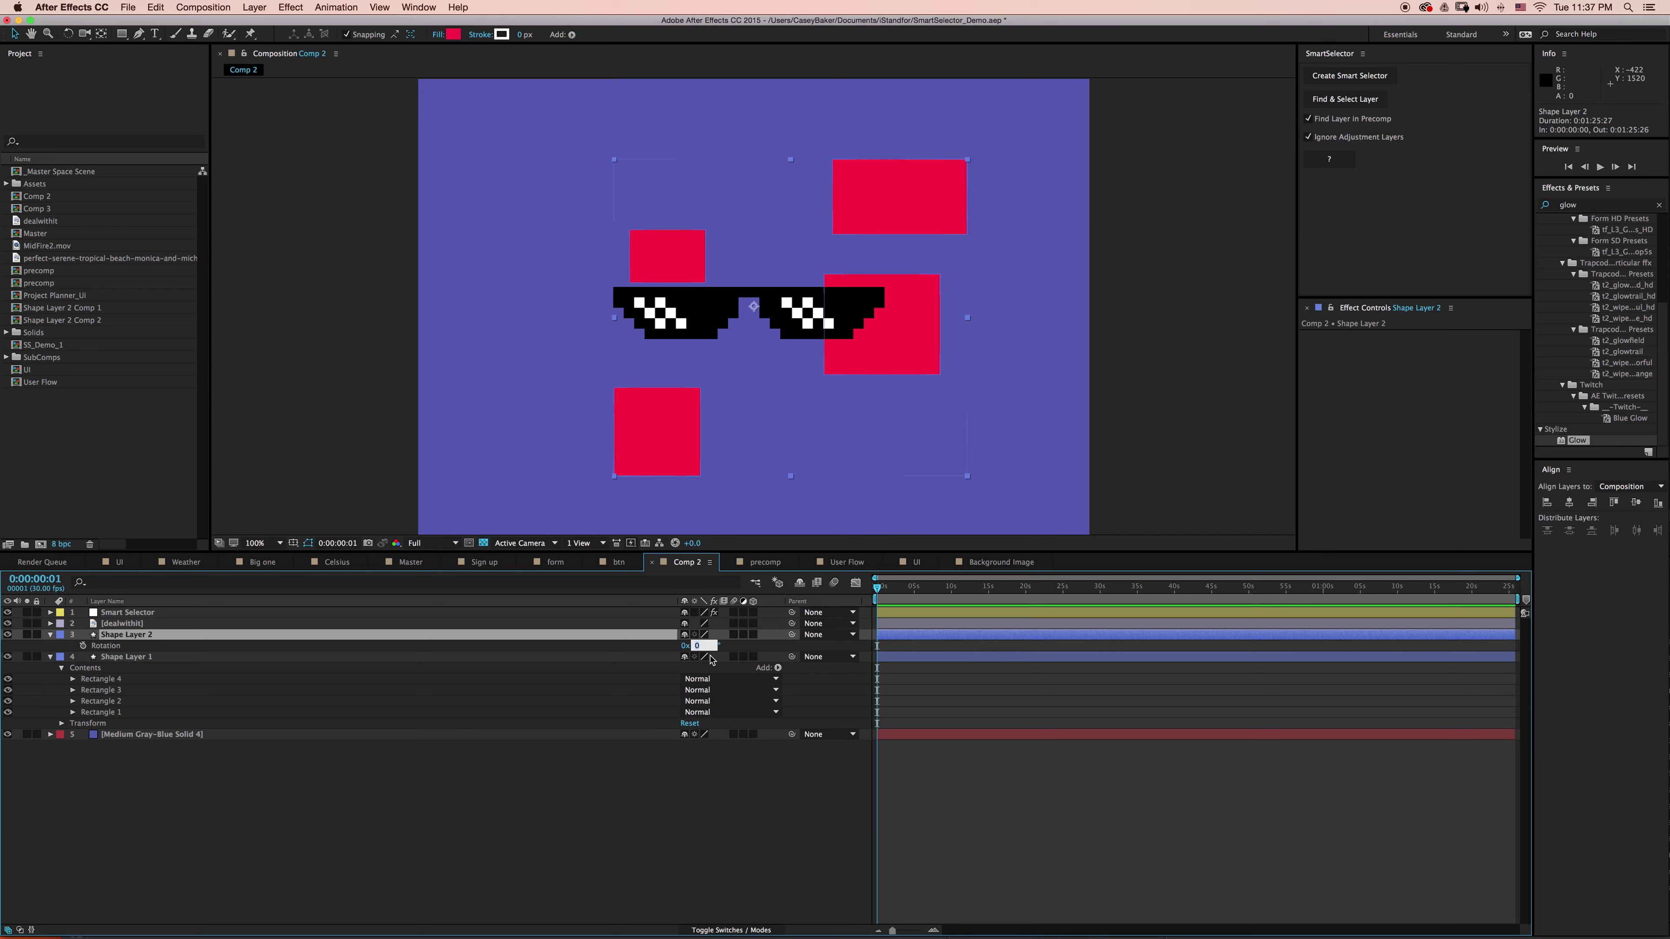
{"action": "type", "text": "180"}
{"action": "key", "text": "Return"}
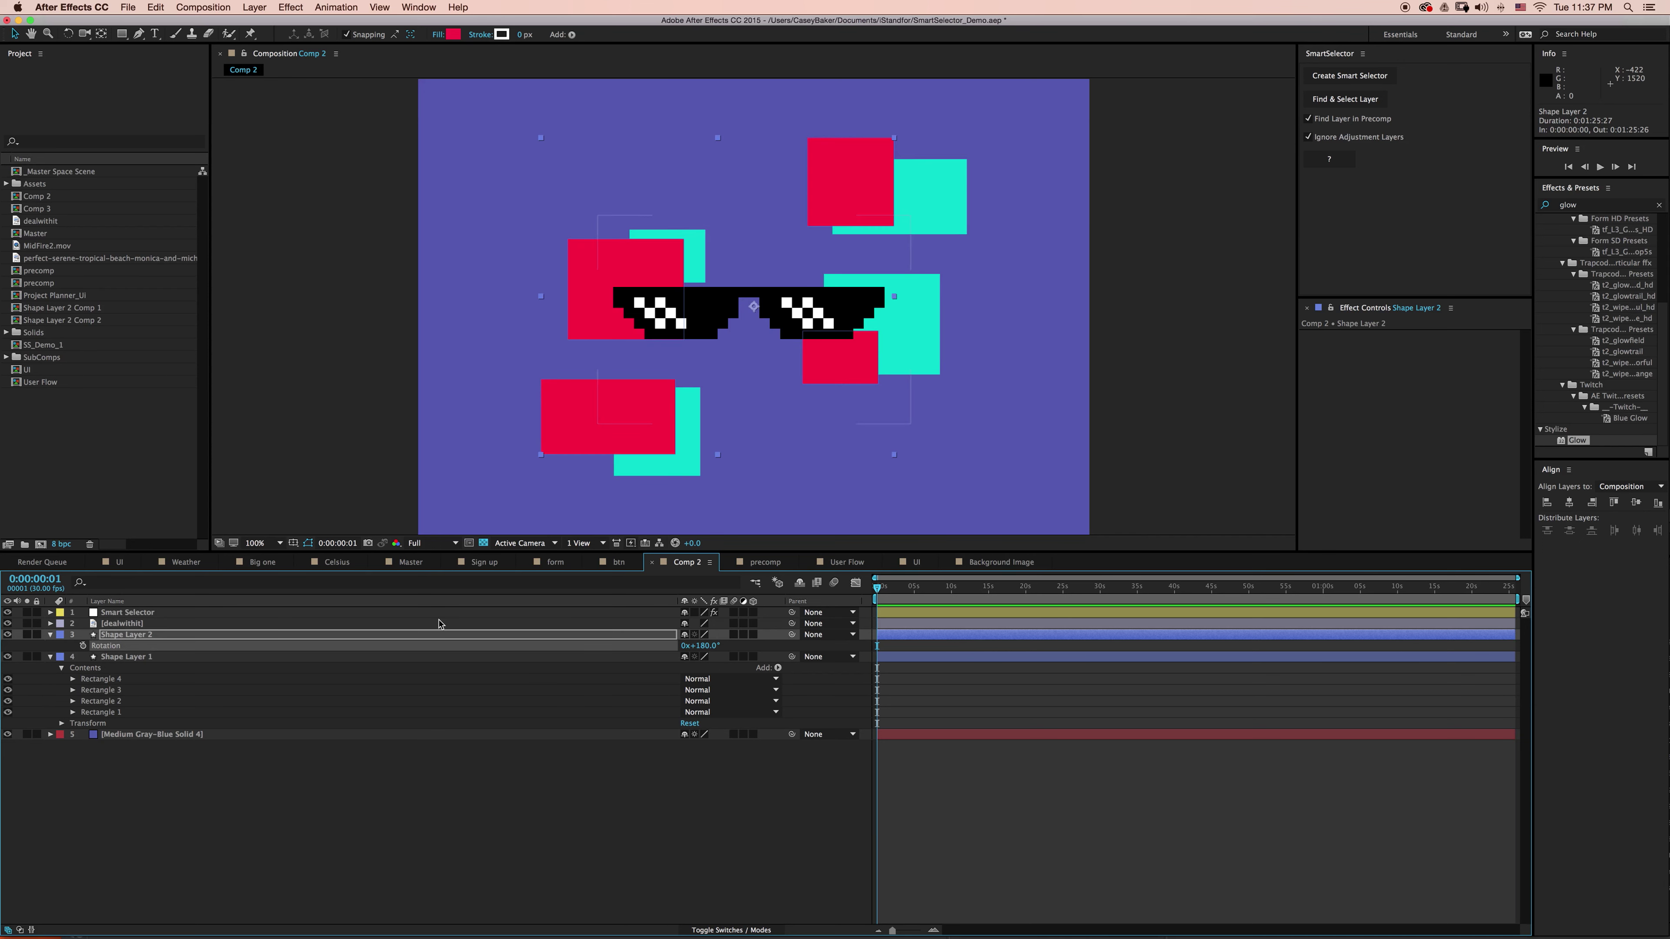
{"action": "left_click", "coordinate": [151, 636]}
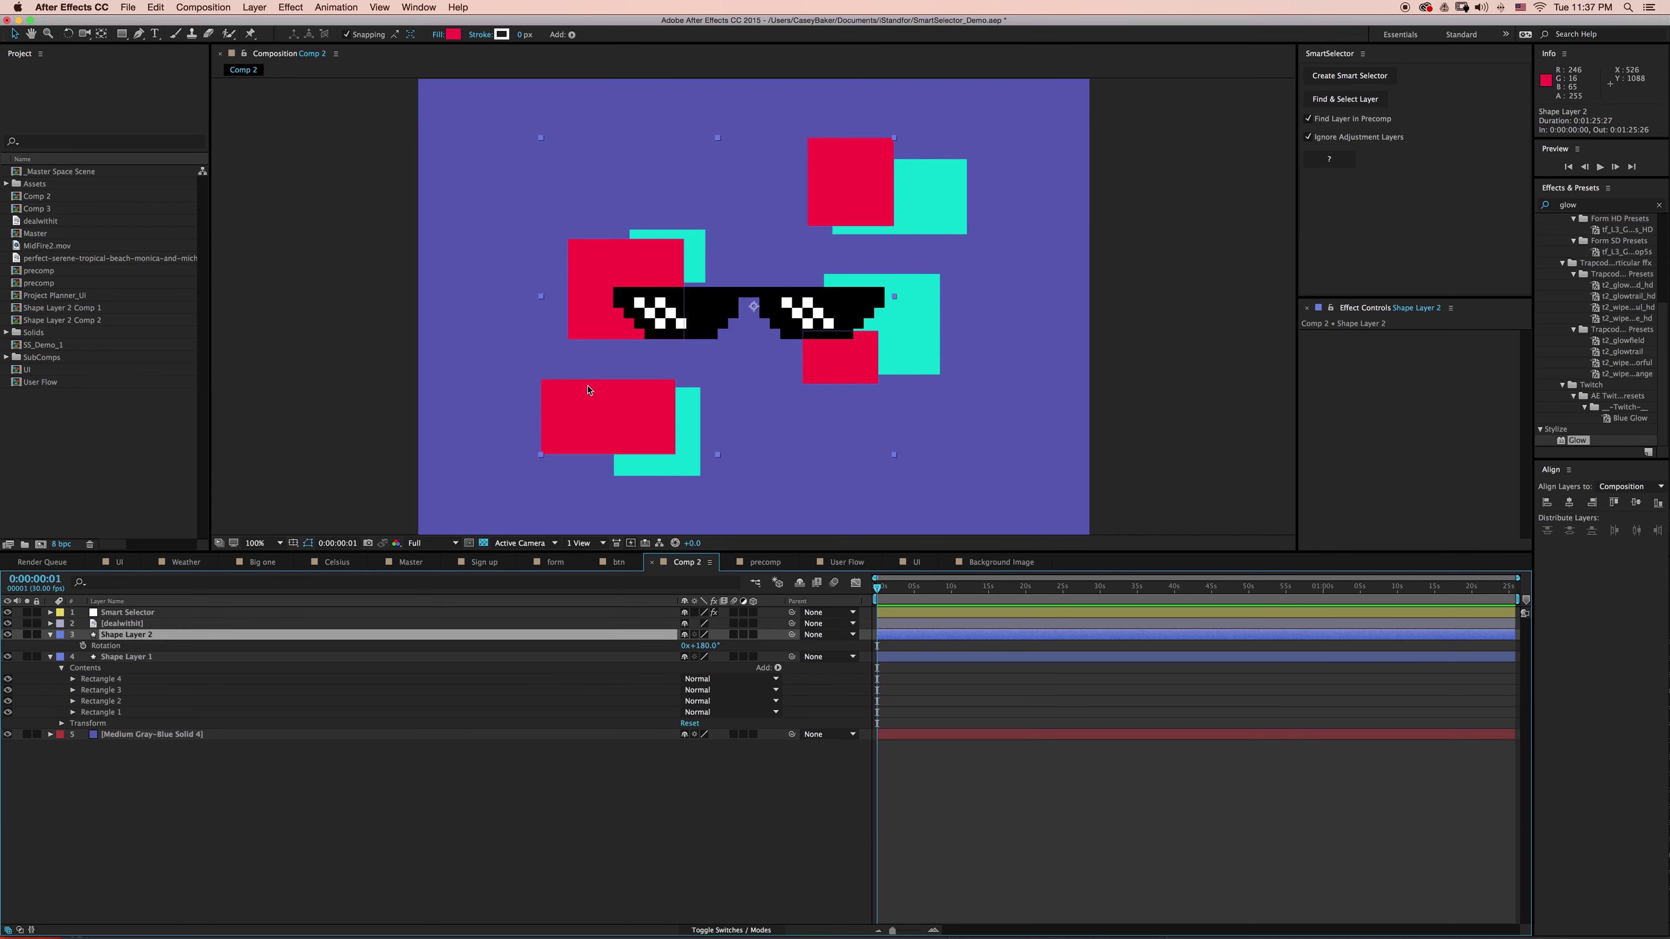
{"action": "left_click_drag", "start_coordinate": [639, 398], "coordinate": [722, 413]}
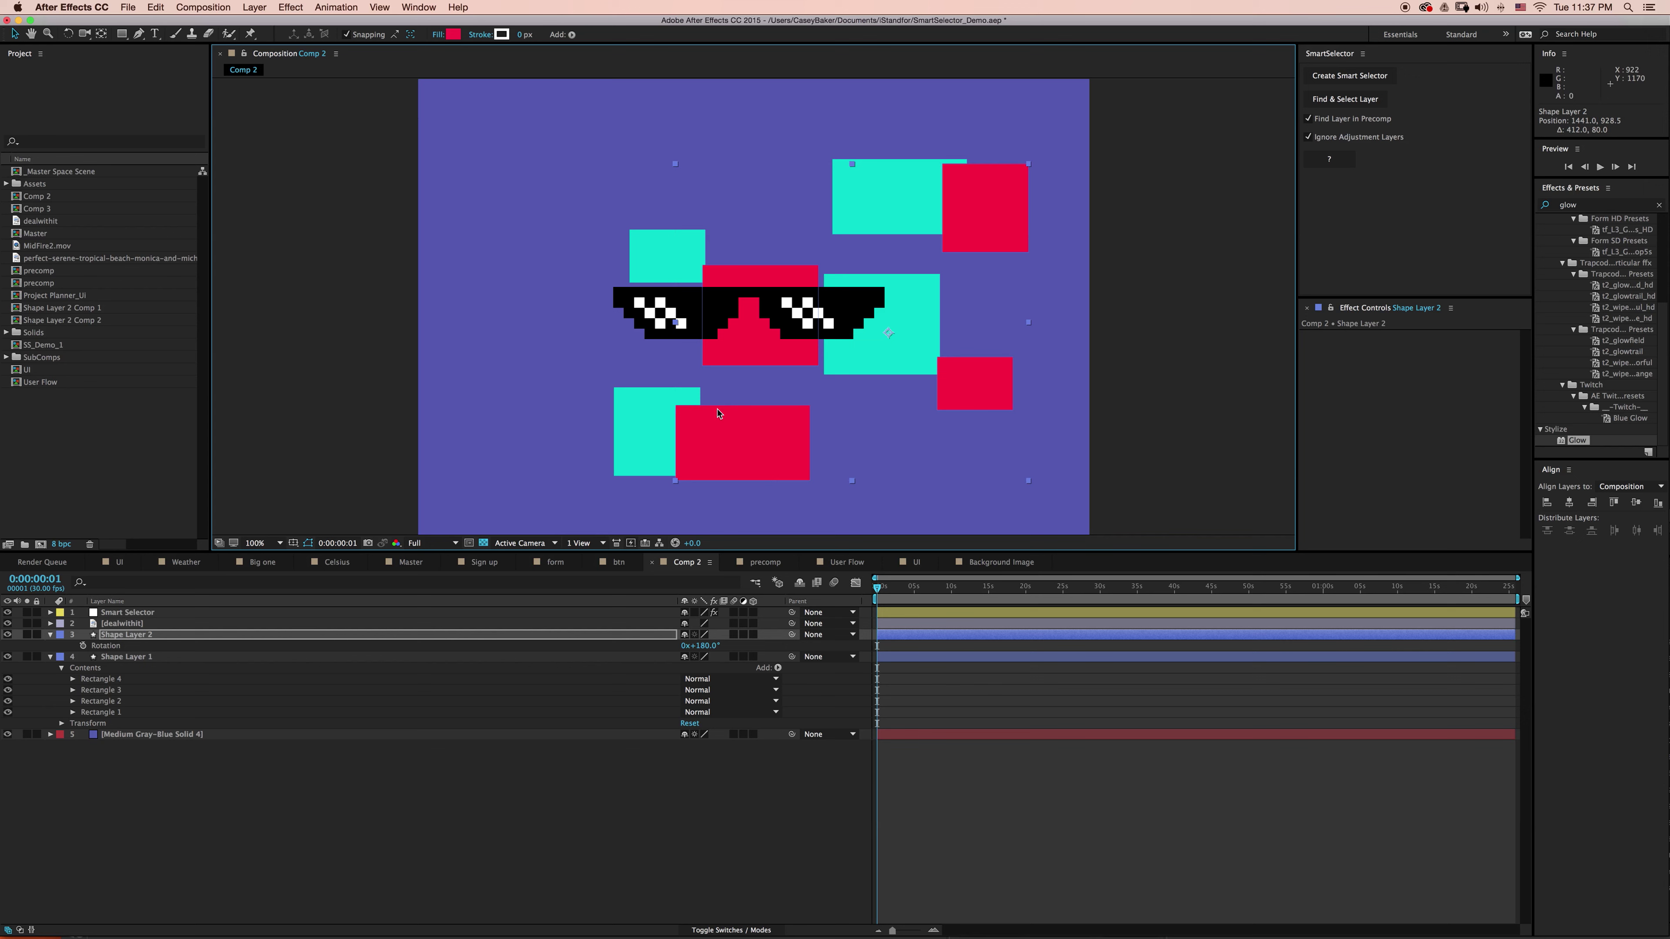
{"action": "left_click", "coordinate": [184, 637]}
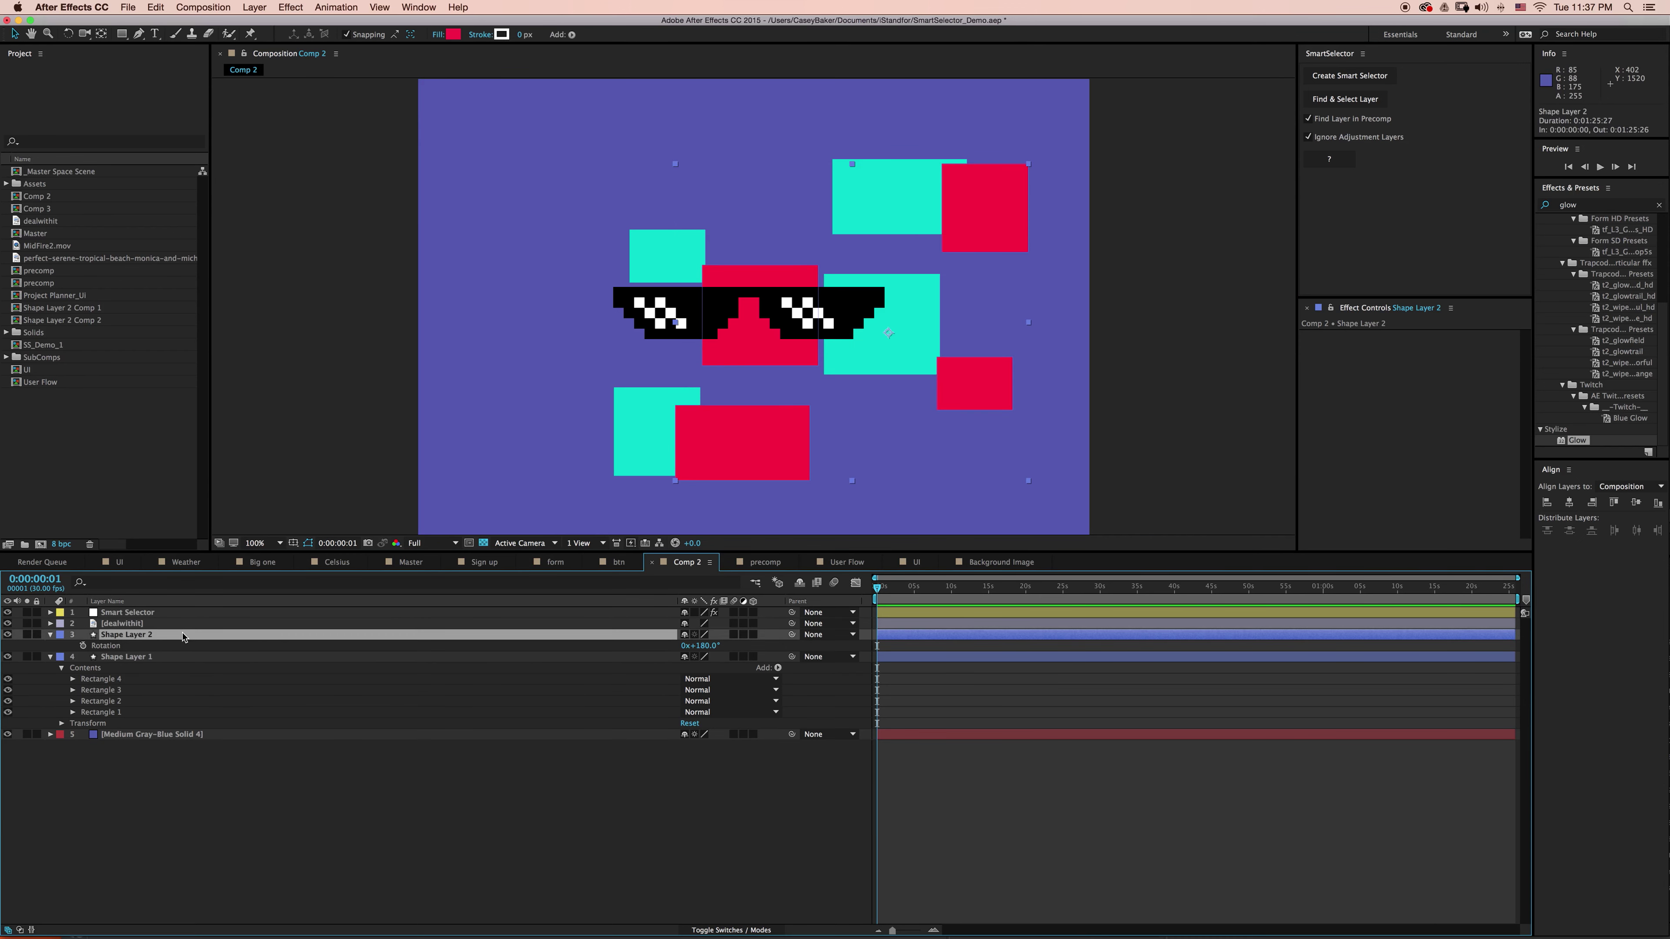
{"action": "key", "text": "super+shift+c"}
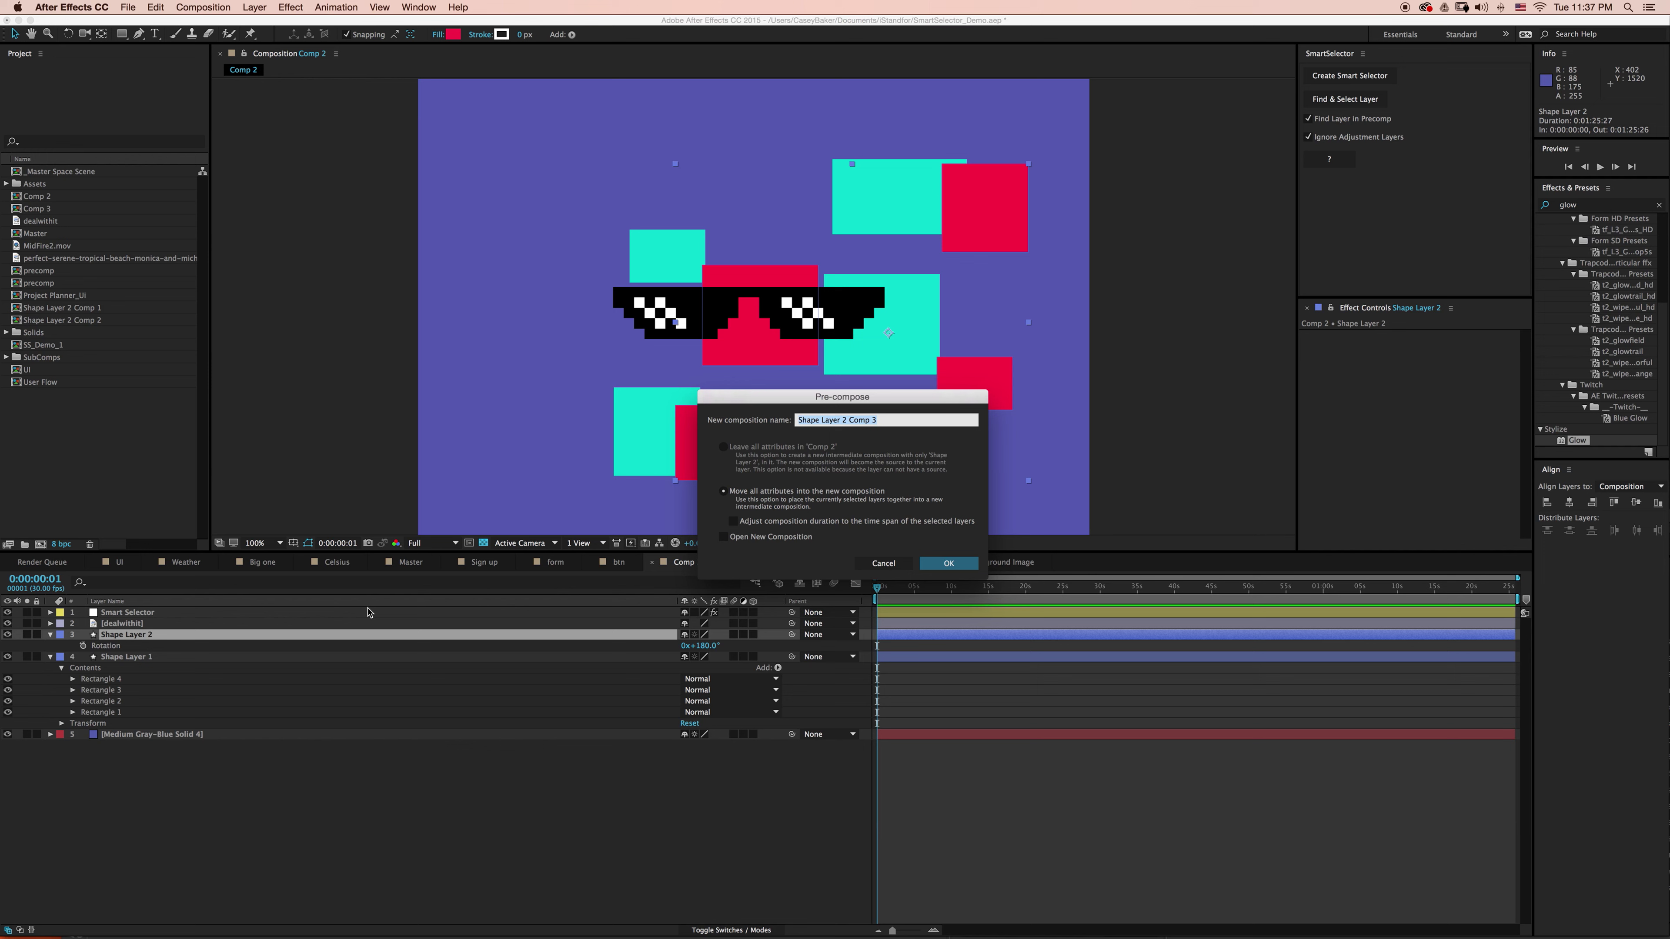
Pre-compose Shape Layer 2 as 'precomp' and move it below Shape Layer 1
{"action": "type", "text": "precomp"}
{"action": "key", "text": "Return"}
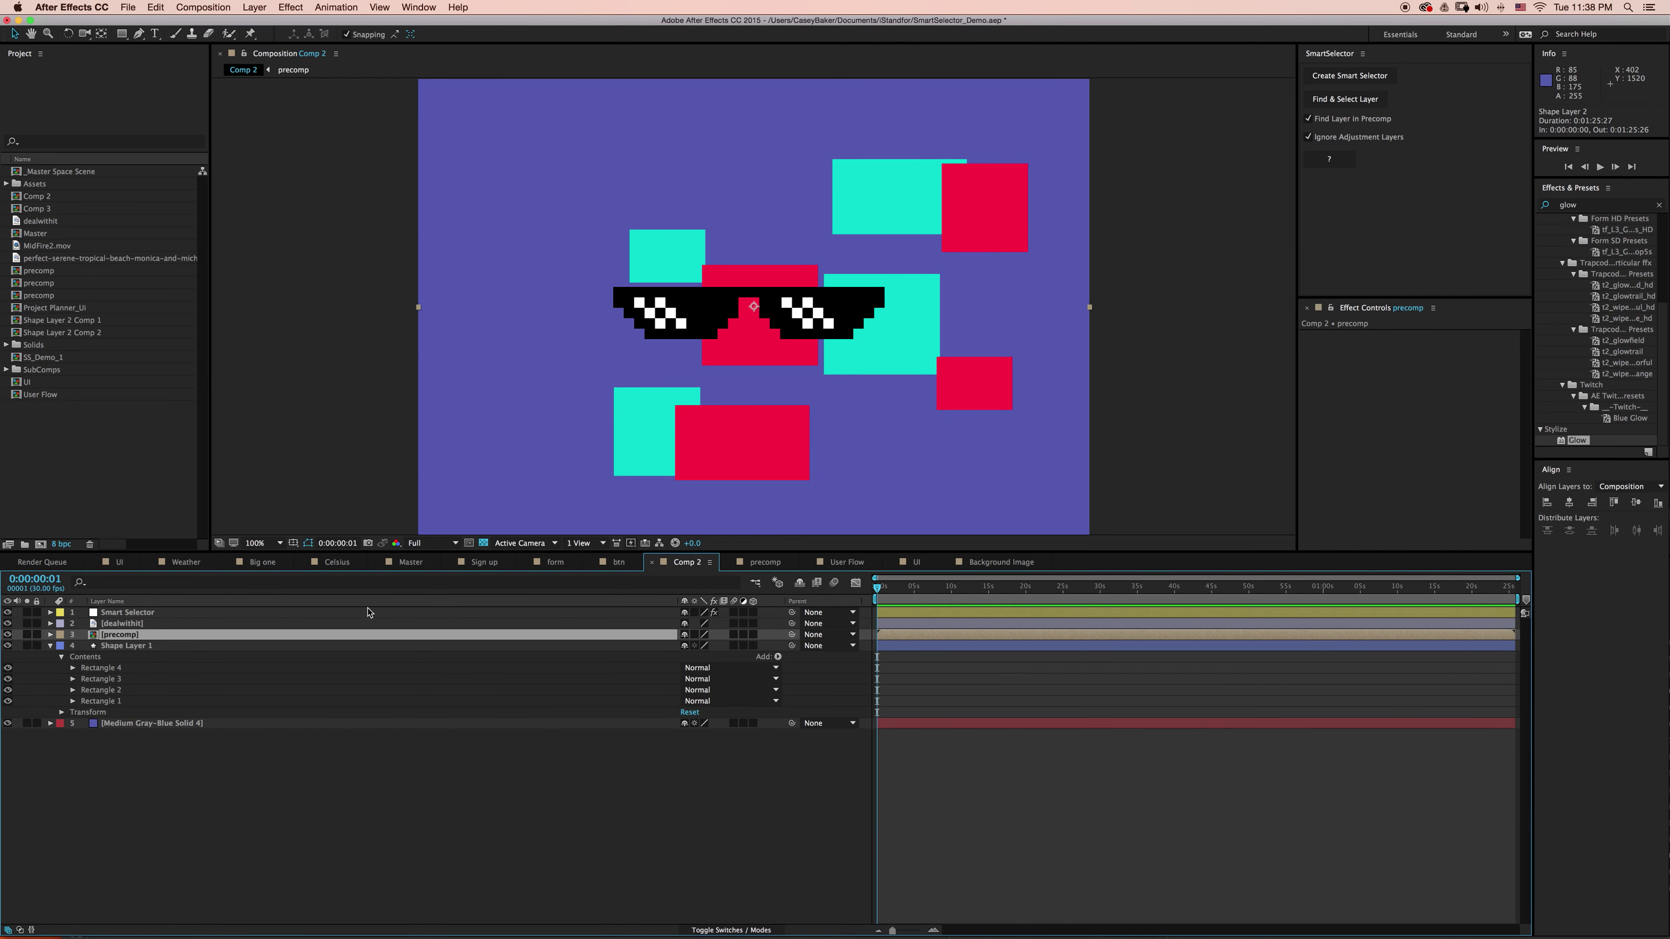
{"action": "left_click_drag", "start_coordinate": [143, 640], "coordinate": [105, 717]}
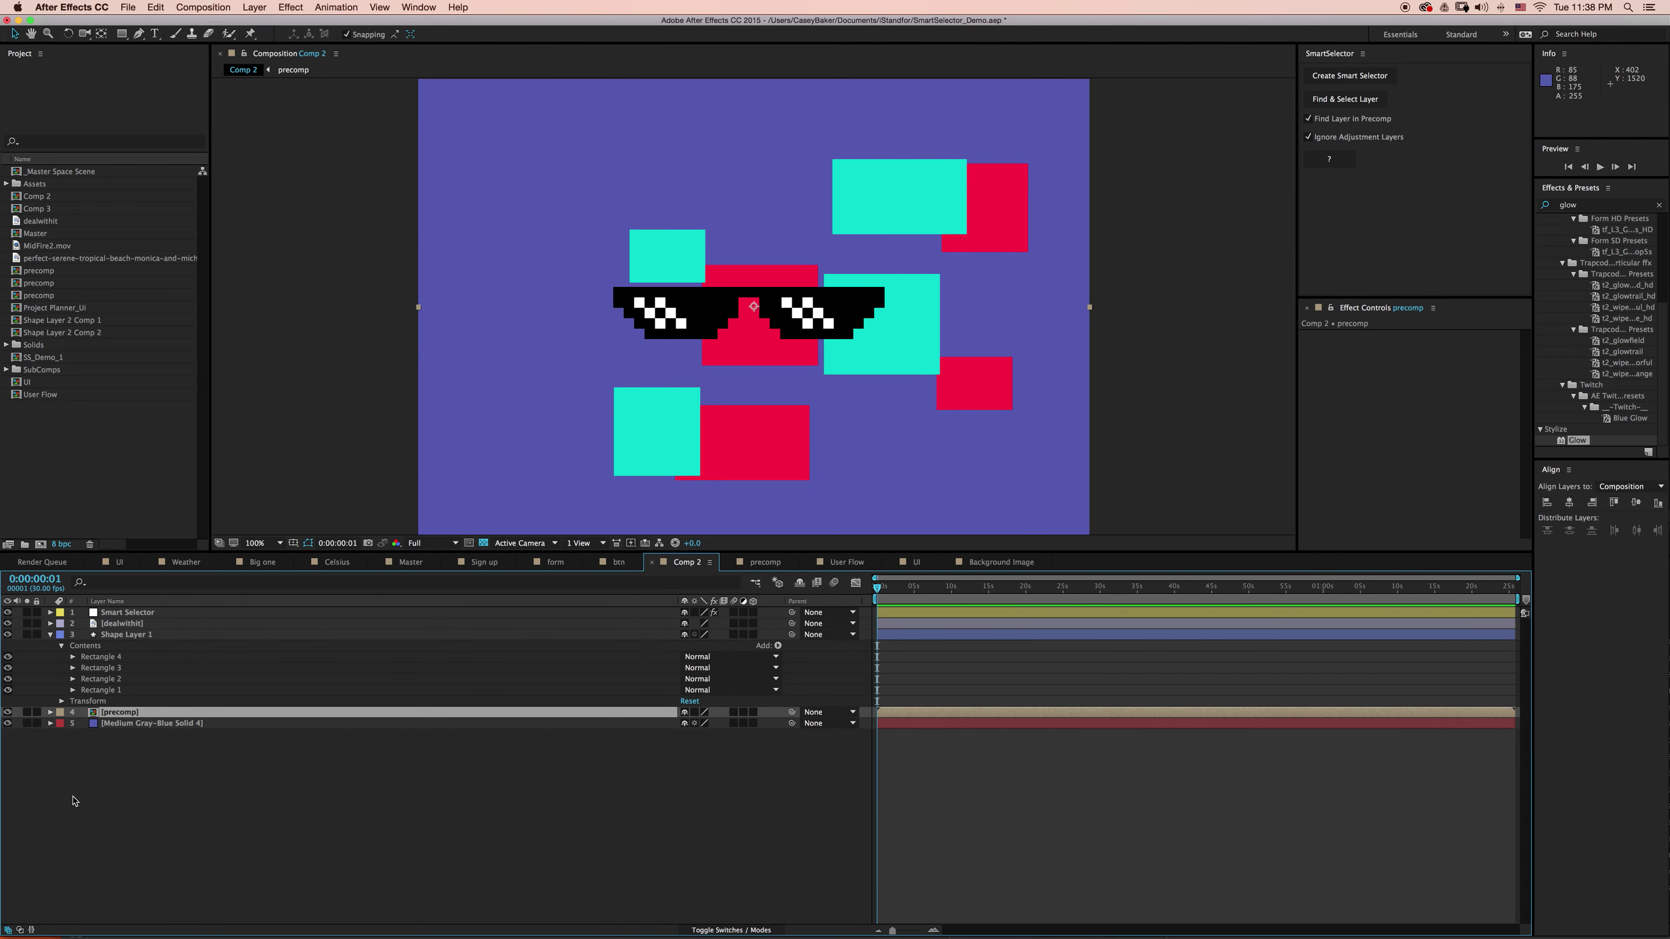
{"action": "left_click", "coordinate": [115, 795]}
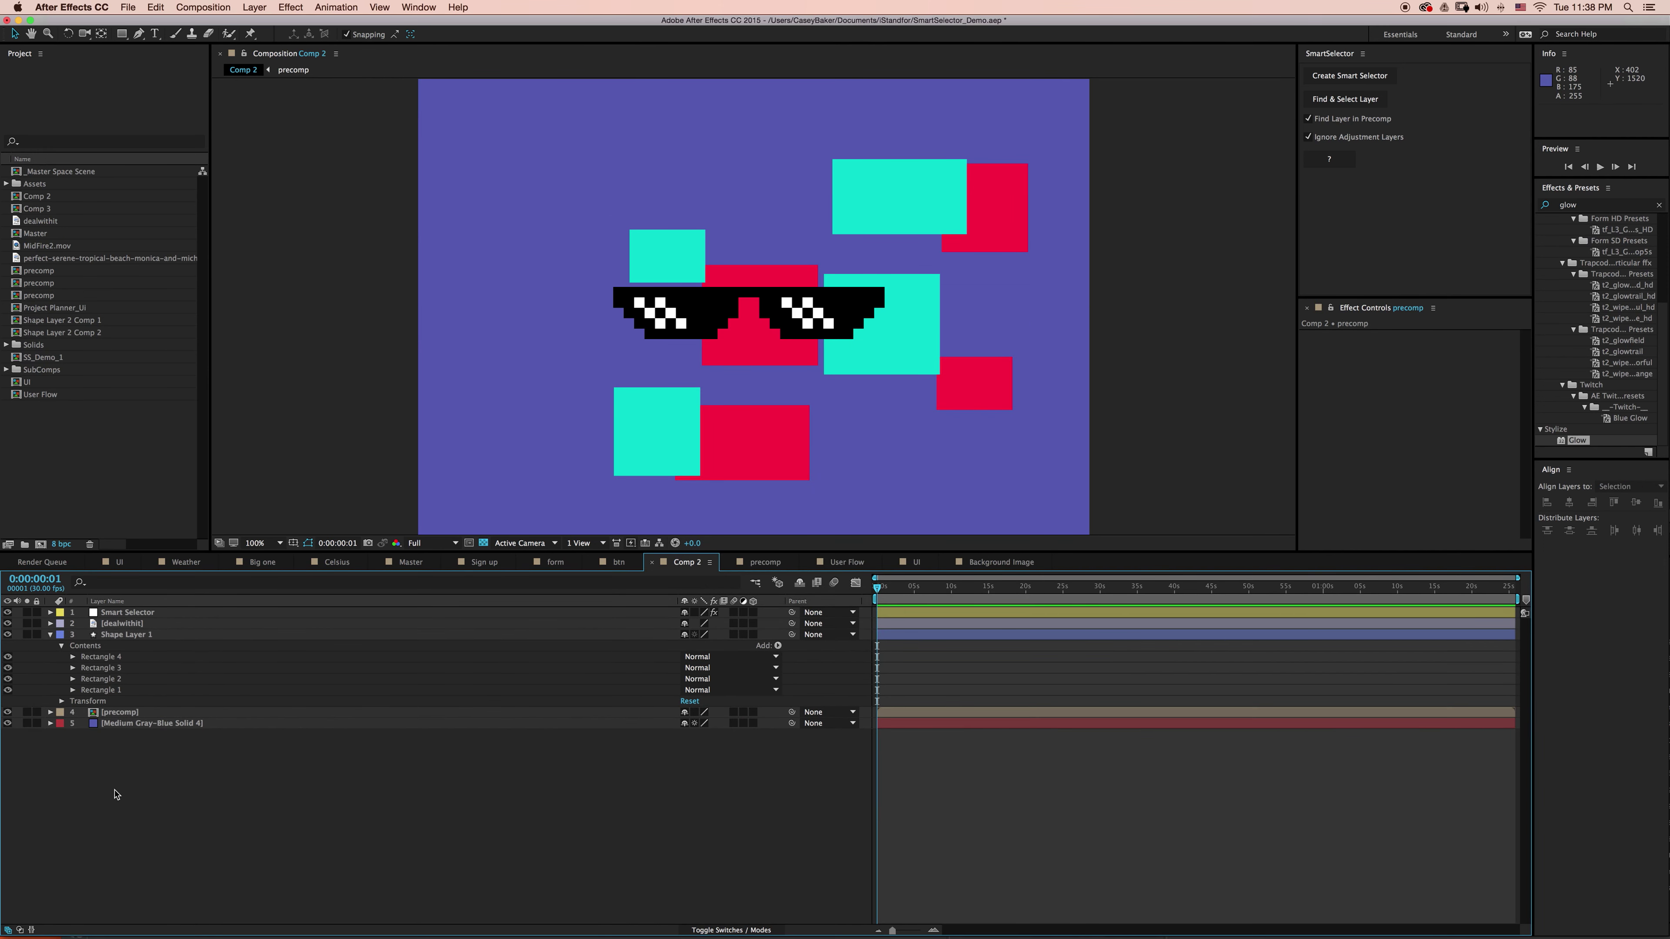
Put the Smart Selector point on a red square and find the layer with precomp search and adjustment-layer skipping off
{"action": "left_click", "coordinate": [157, 614]}
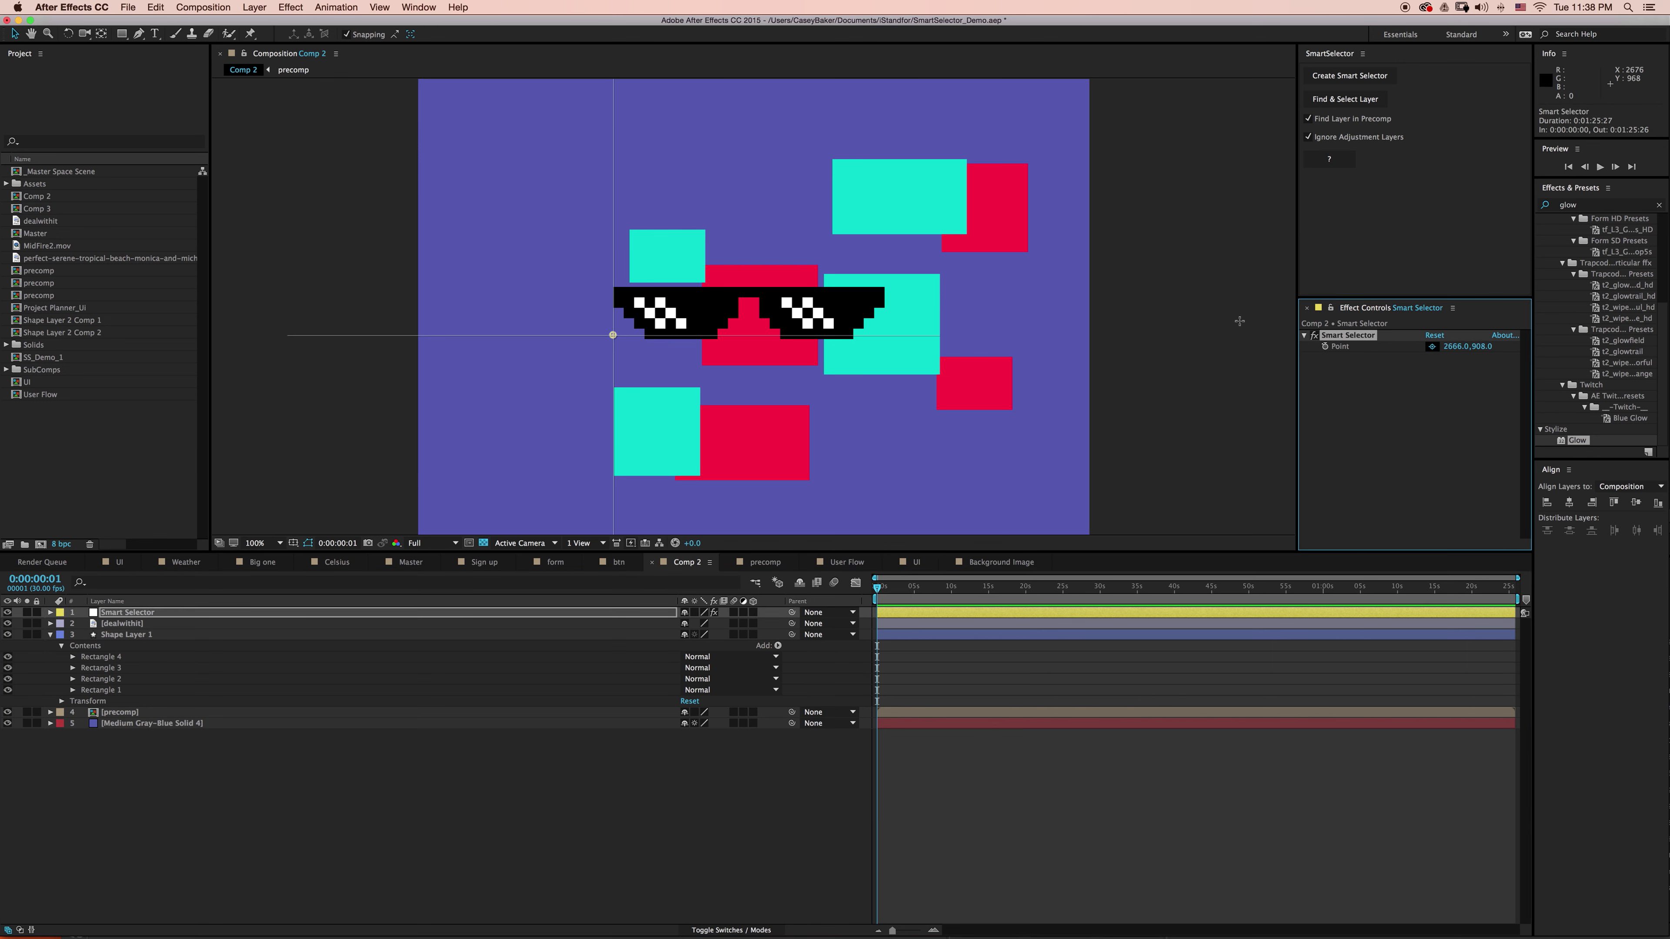
{"action": "left_click_drag", "start_coordinate": [613, 335], "coordinate": [754, 339]}
{"action": "left_click", "coordinate": [1308, 118]}
{"action": "left_click", "coordinate": [1309, 137]}
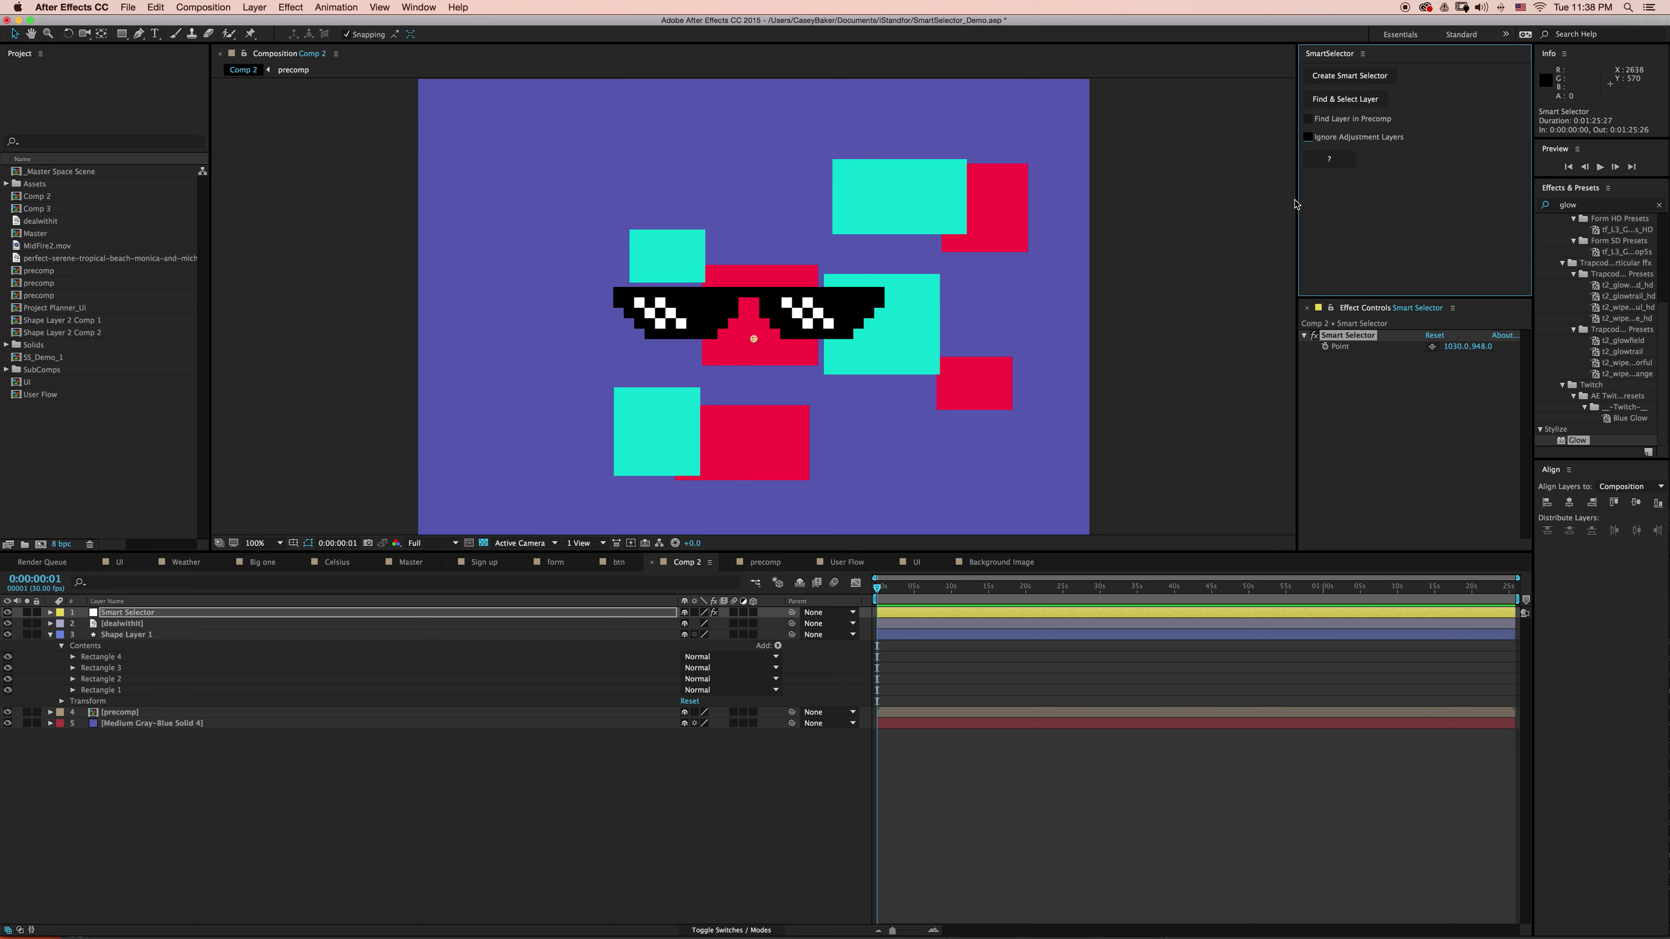
{"action": "left_click", "coordinate": [1345, 99]}
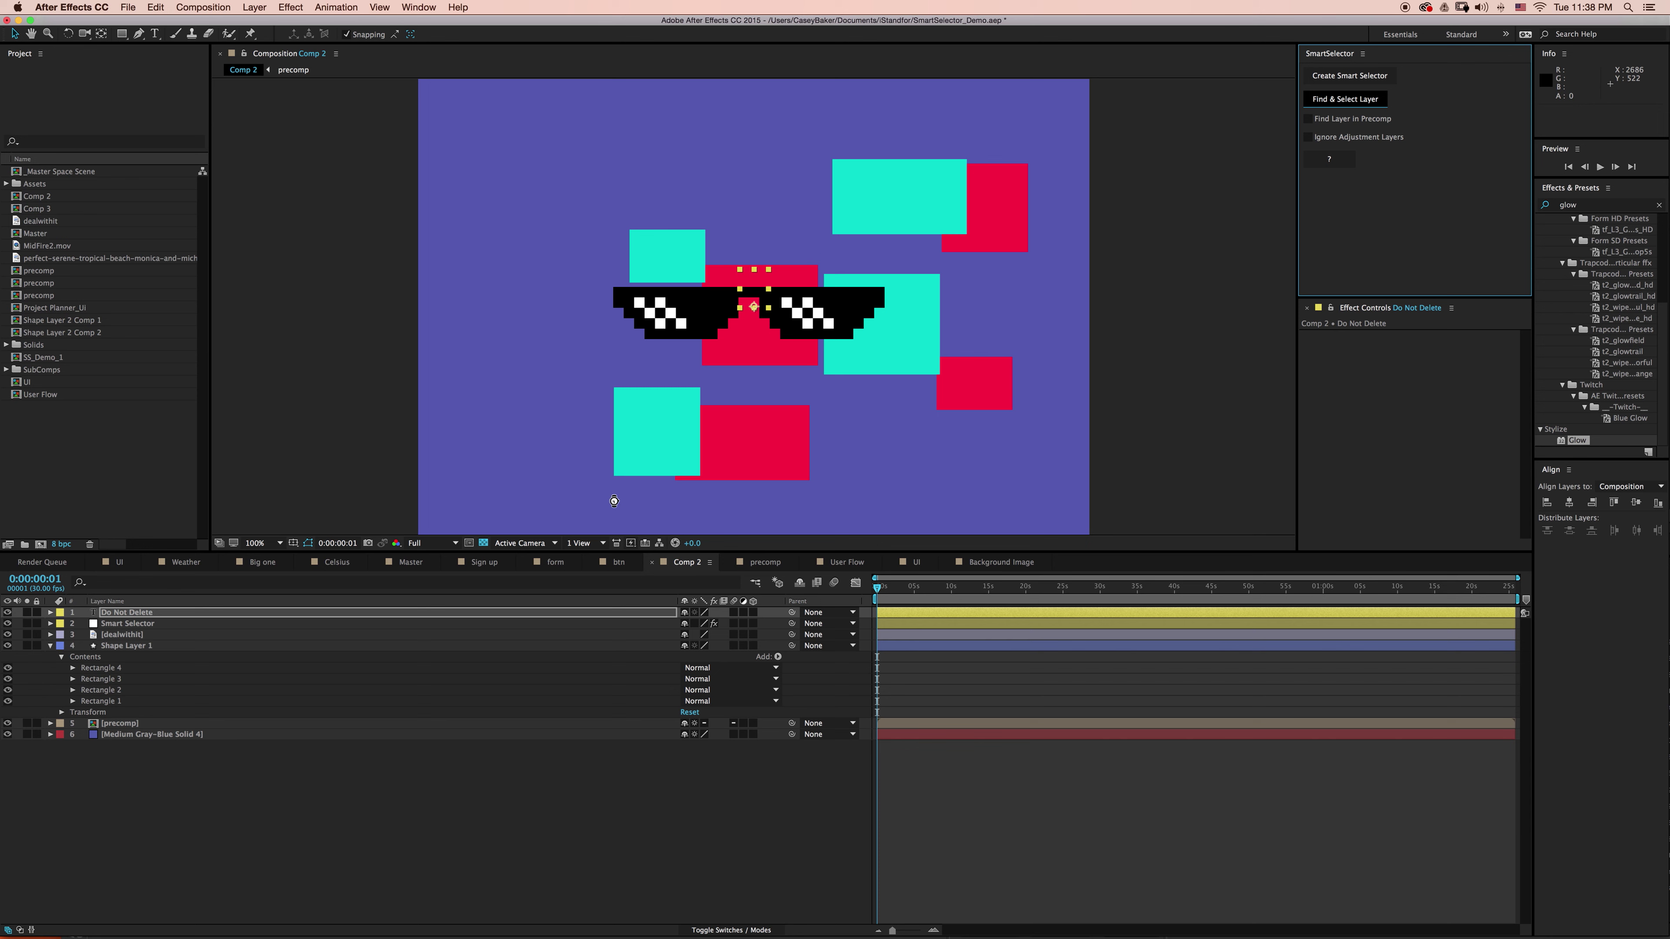
{"action": "left_click", "coordinate": [611, 502]}
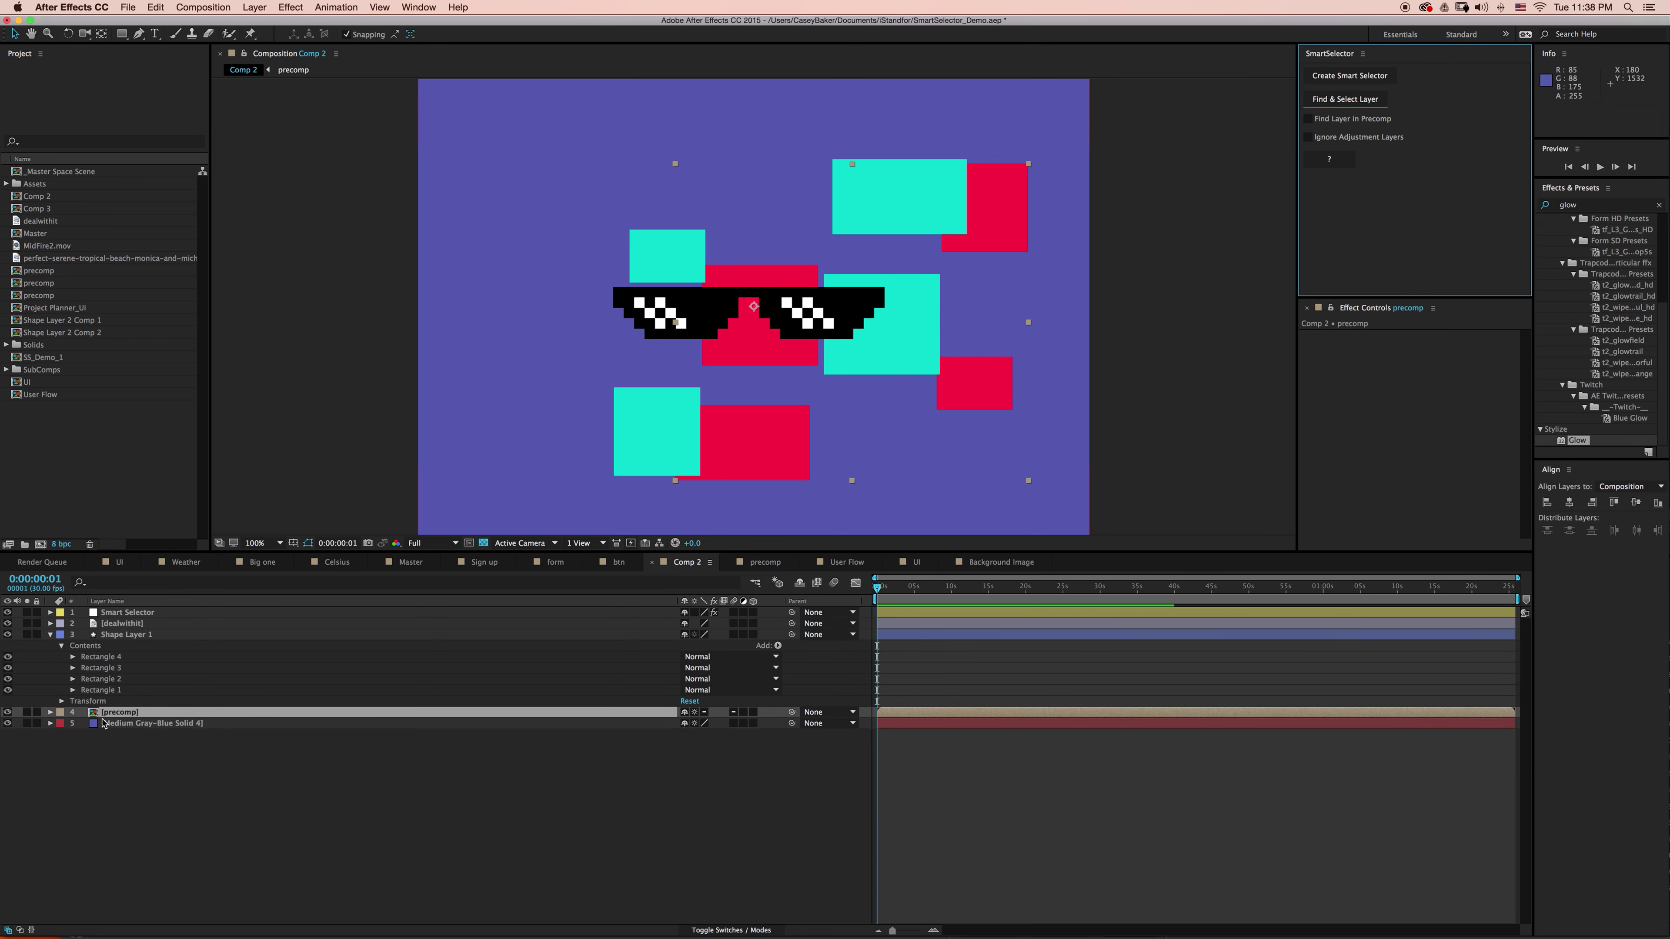
Rerun the search with Find Layer in Precomp on, then add the User Flow comp into Comp 2
{"action": "left_click", "coordinate": [1308, 119]}
{"action": "left_click", "coordinate": [1344, 99]}
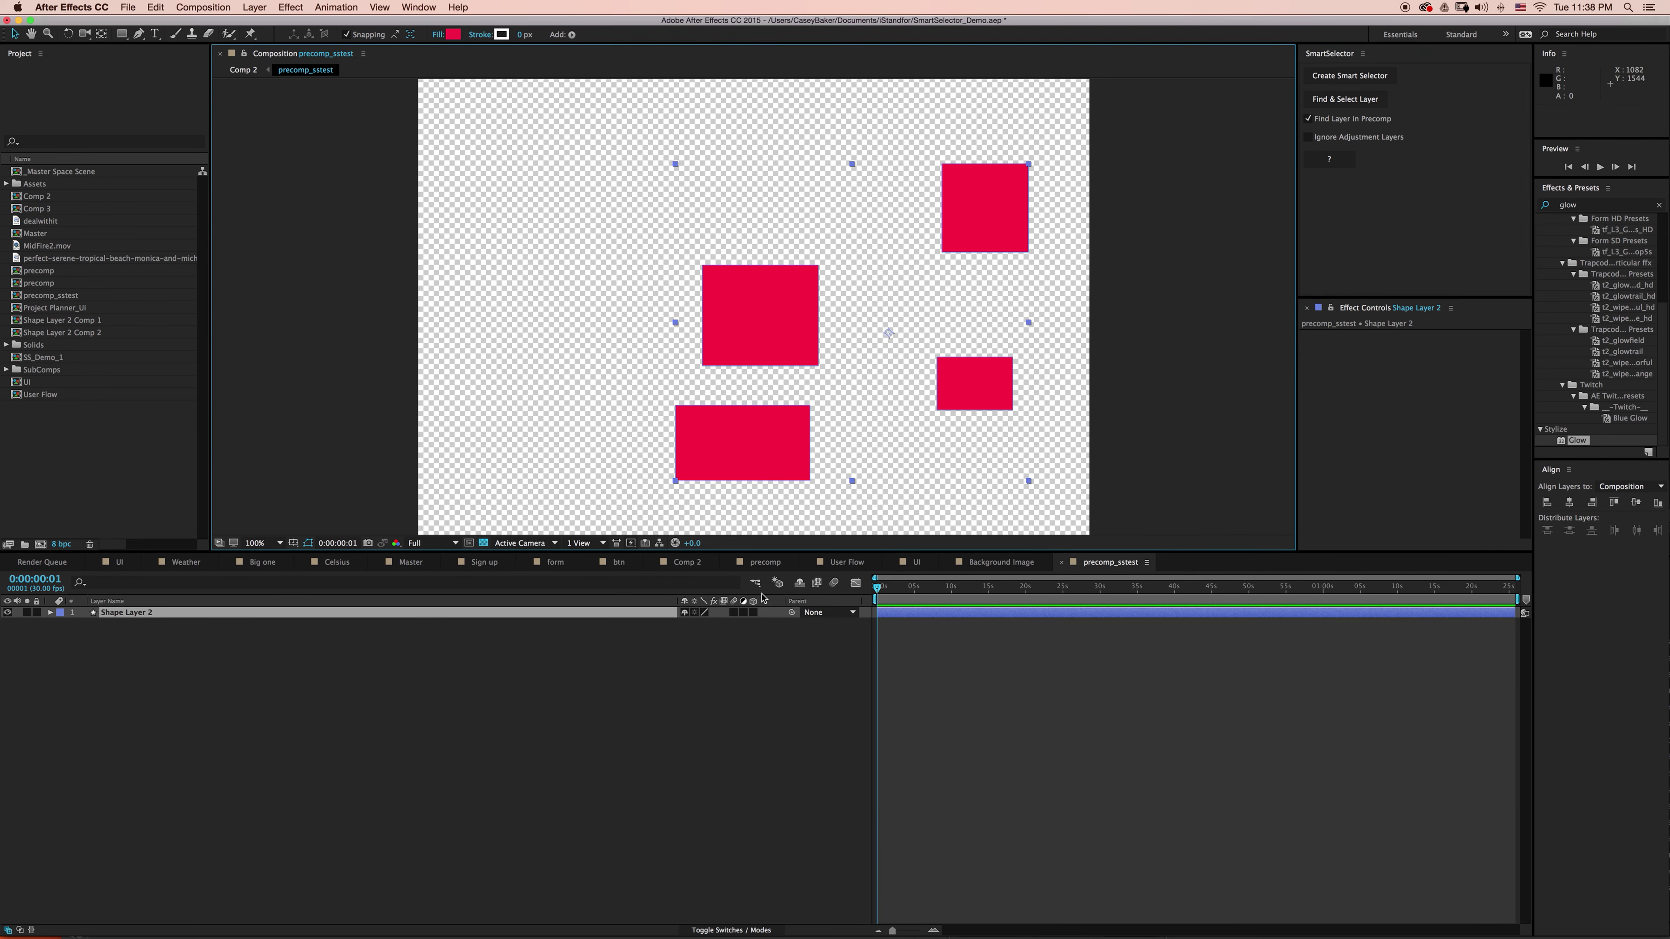
{"action": "left_click", "coordinate": [756, 583]}
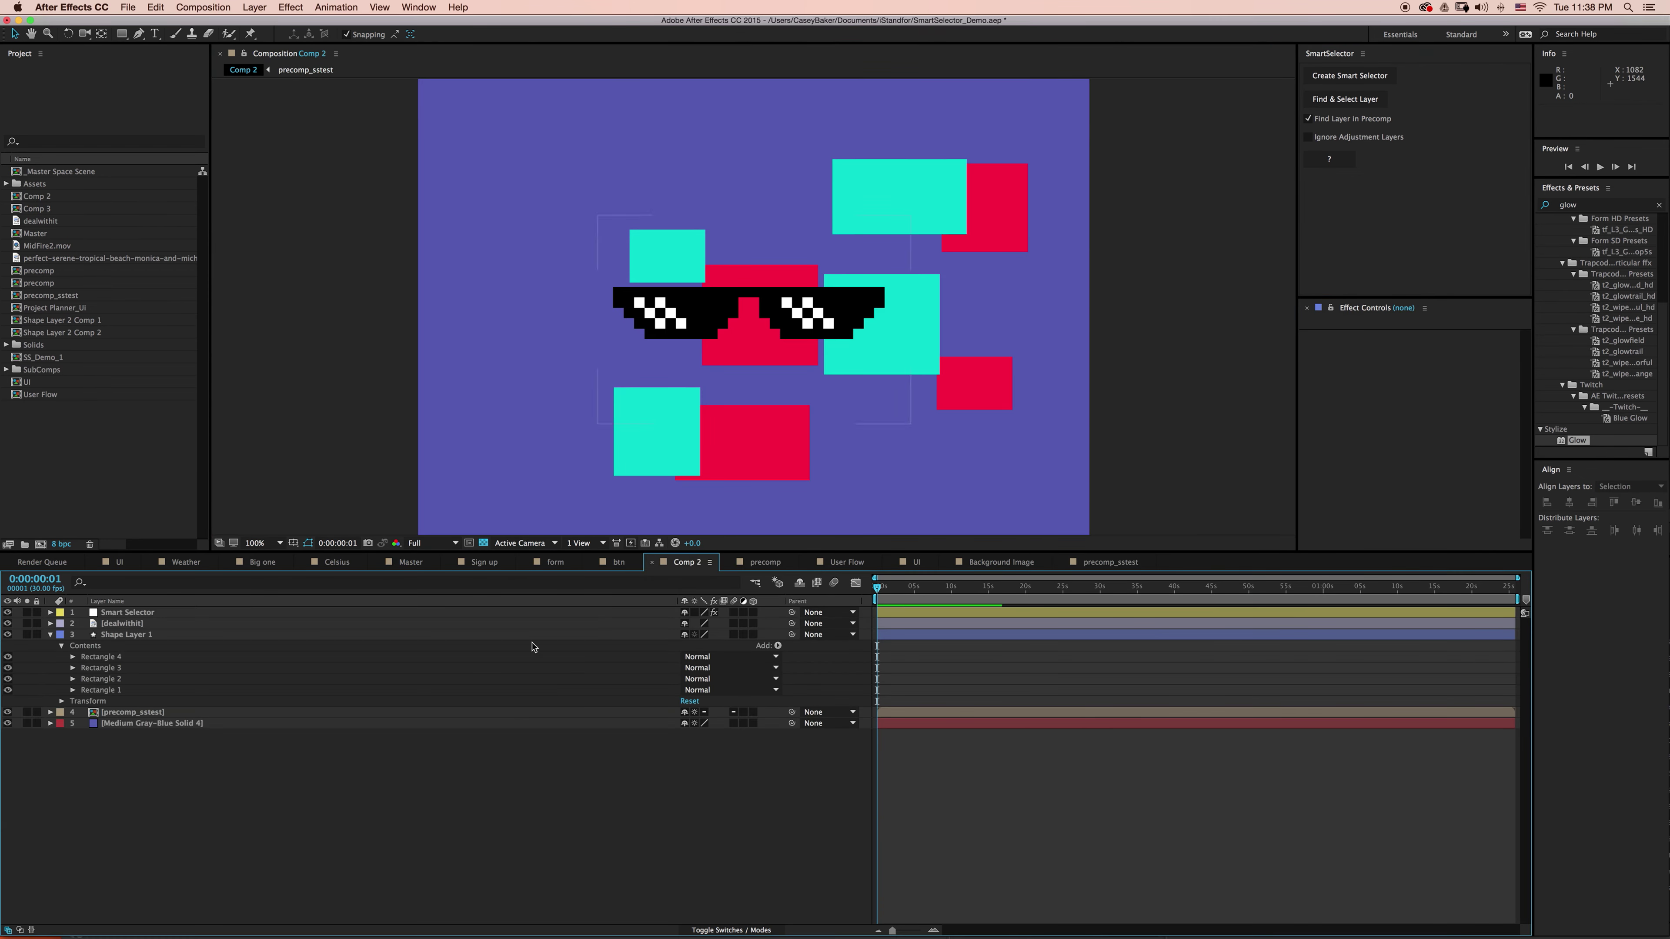
{"action": "left_click", "coordinate": [690, 588]}
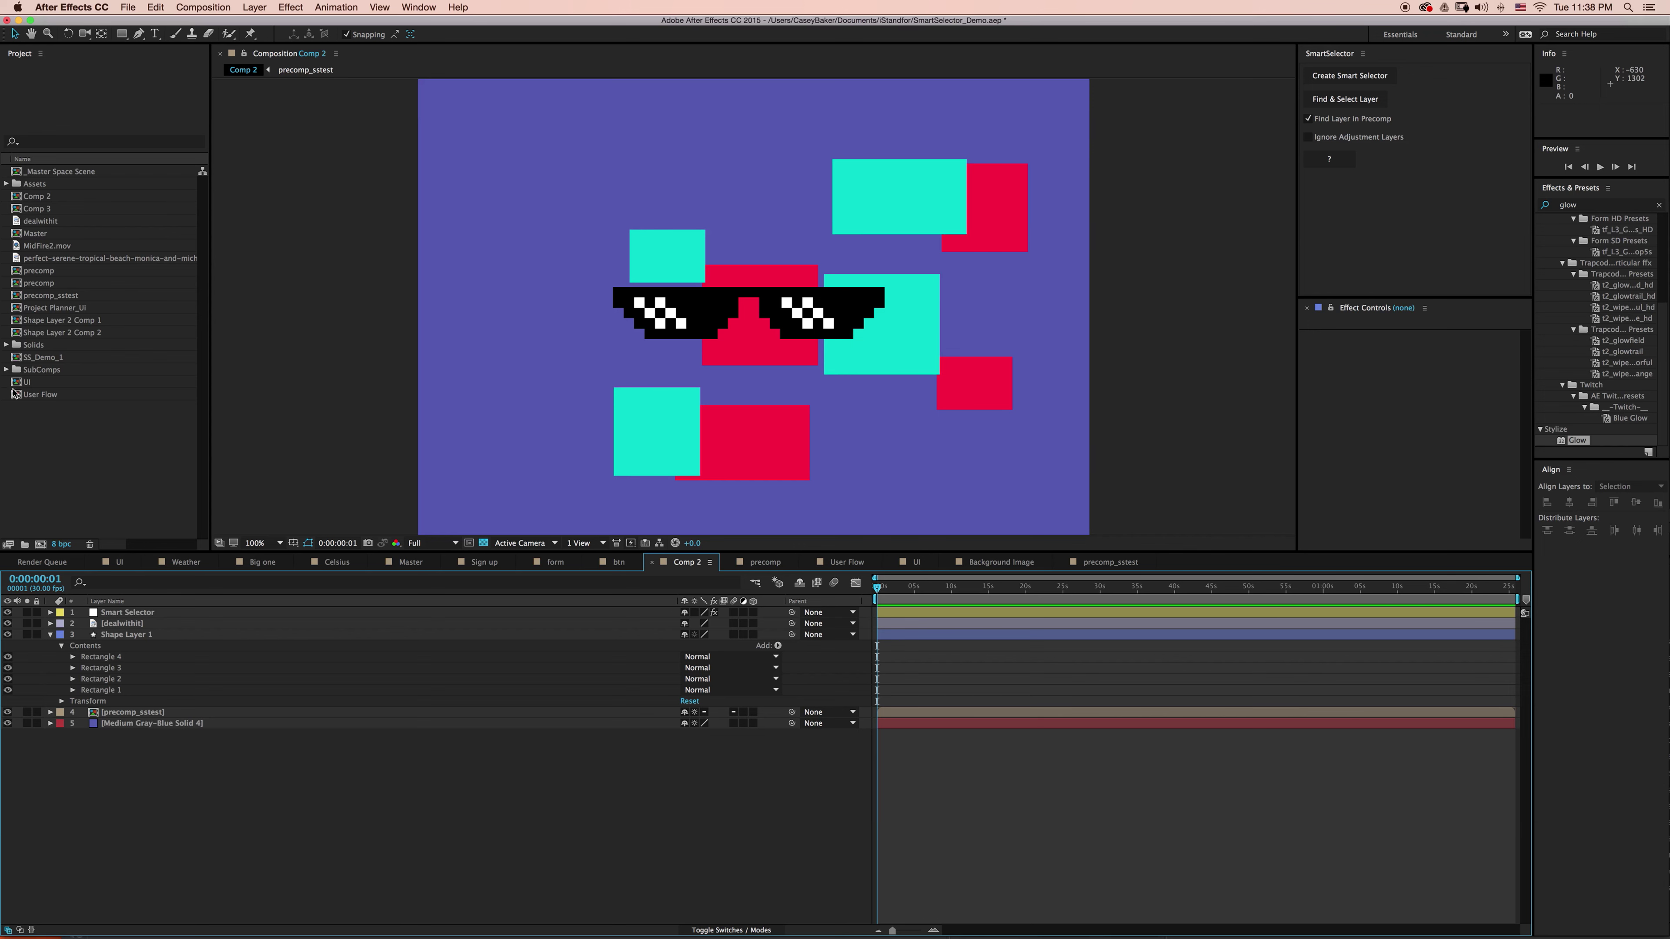
{"action": "left_click_drag", "start_coordinate": [21, 396], "coordinate": [141, 687]}
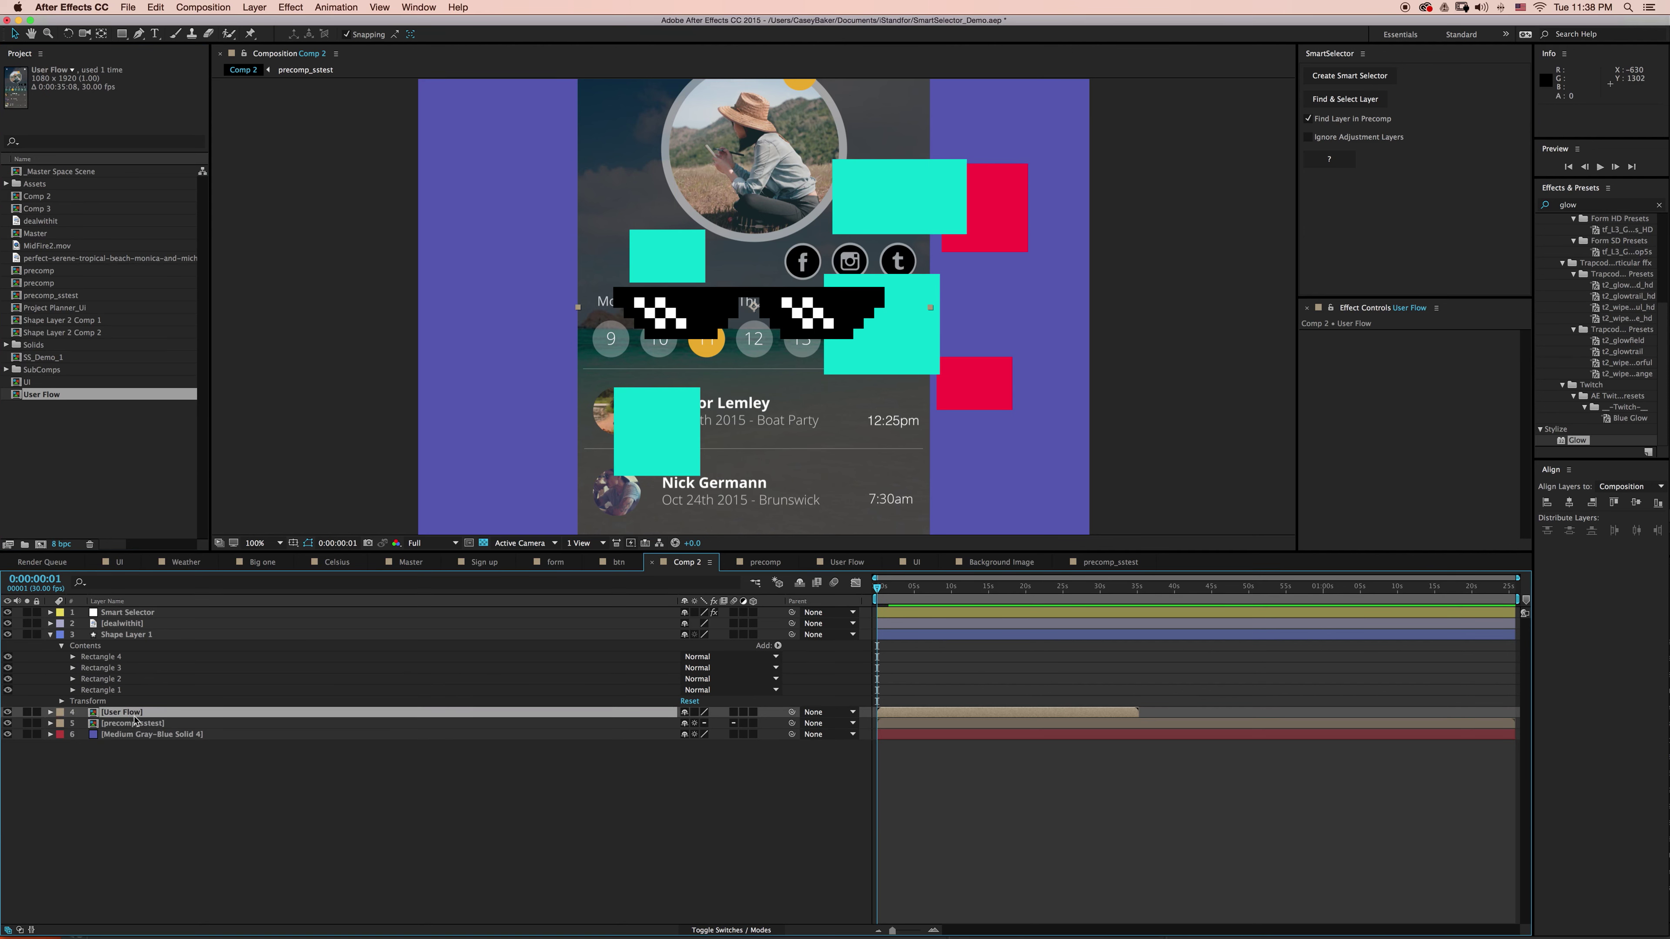
Scale the User Flow layer to about a third and move it down and right
{"action": "key", "text": "s"}
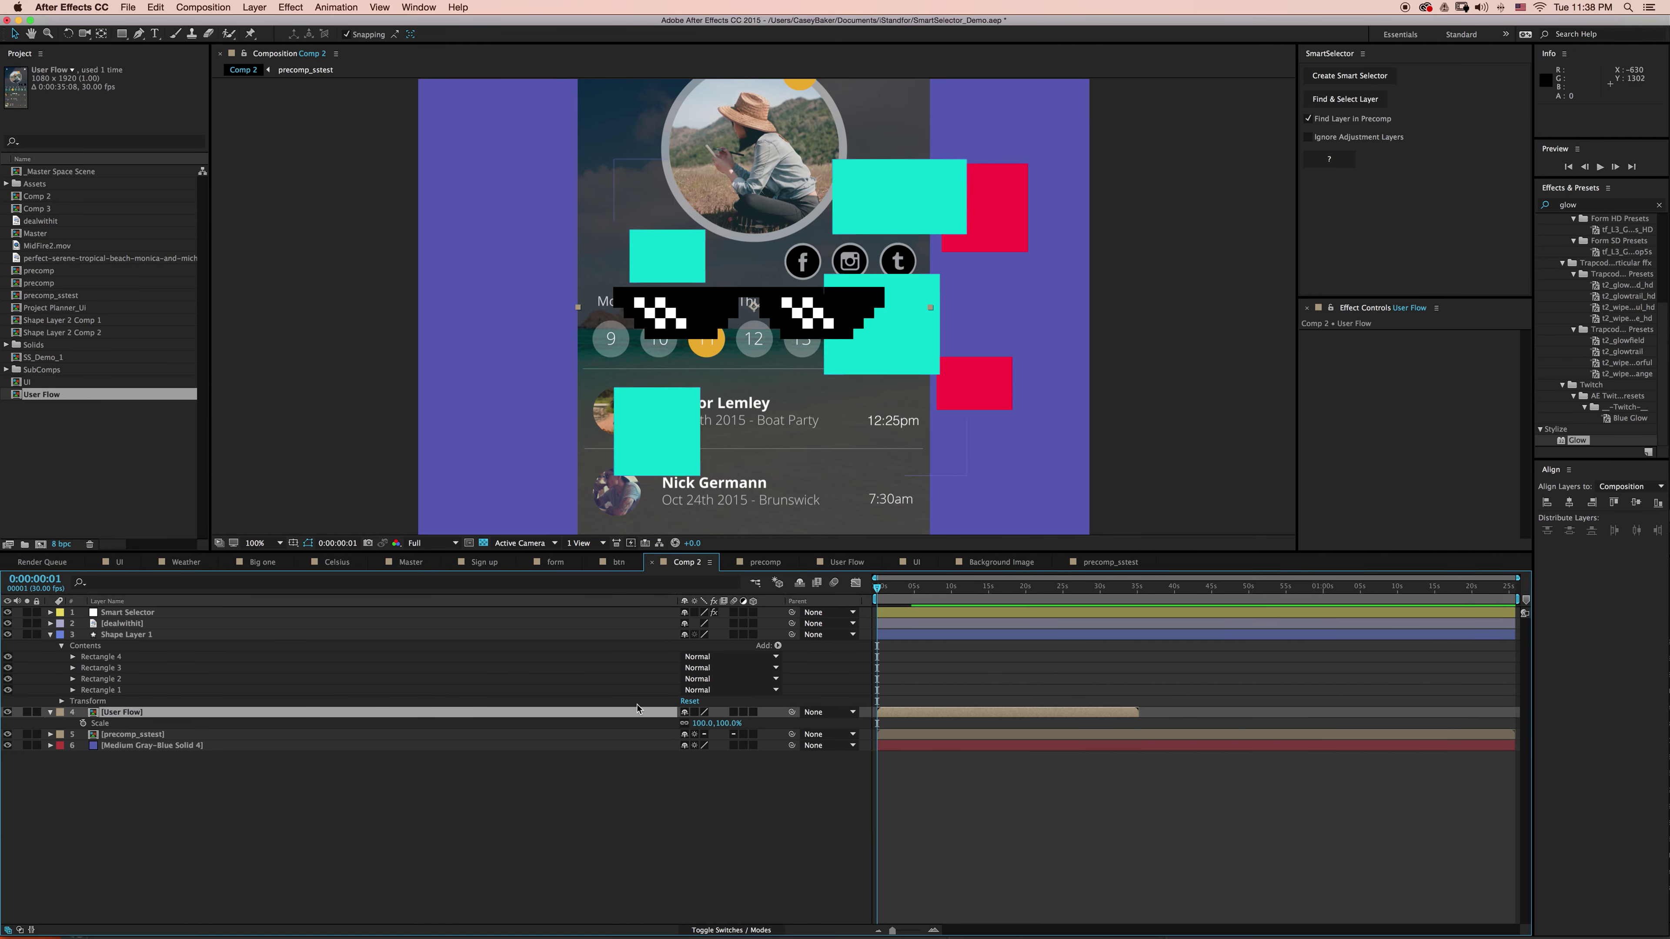
{"action": "mouse_move", "coordinate": [715, 723]}
{"action": "left_mouse_down"}
{"action": "mouse_move", "coordinate": [665, 726]}
{"action": "mouse_move", "coordinate": [713, 723]}
{"action": "left_mouse_up"}
{"action": "left_click_drag", "start_coordinate": [780, 361], "coordinate": [748, 446]}
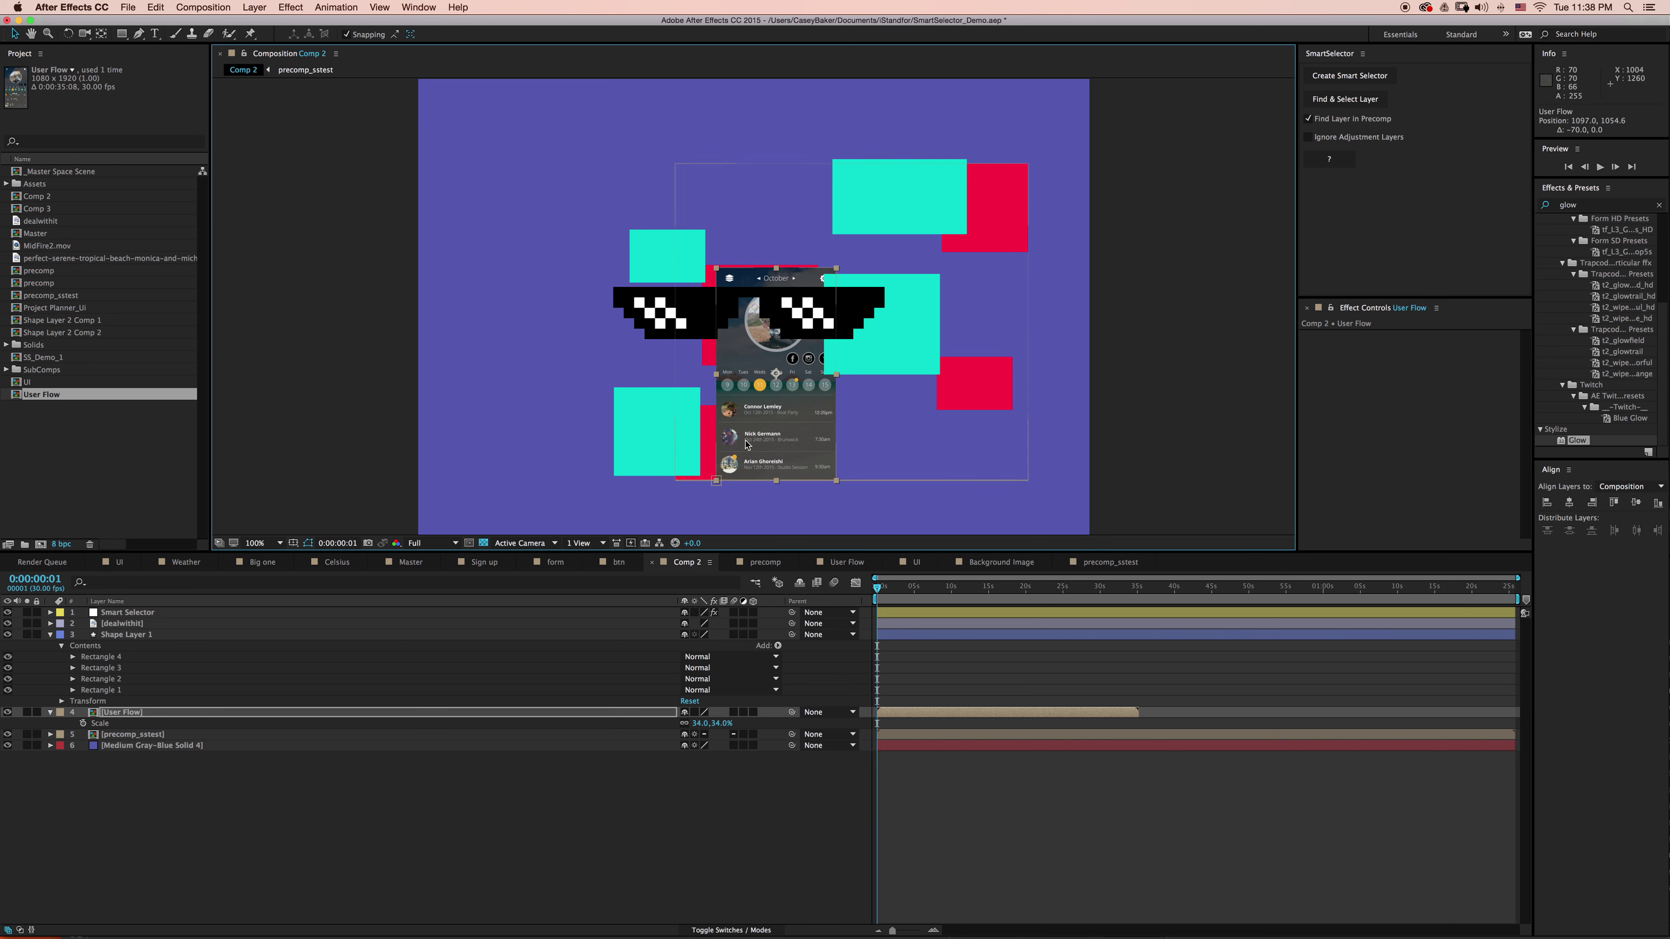
{"action": "left_click", "coordinate": [351, 801]}
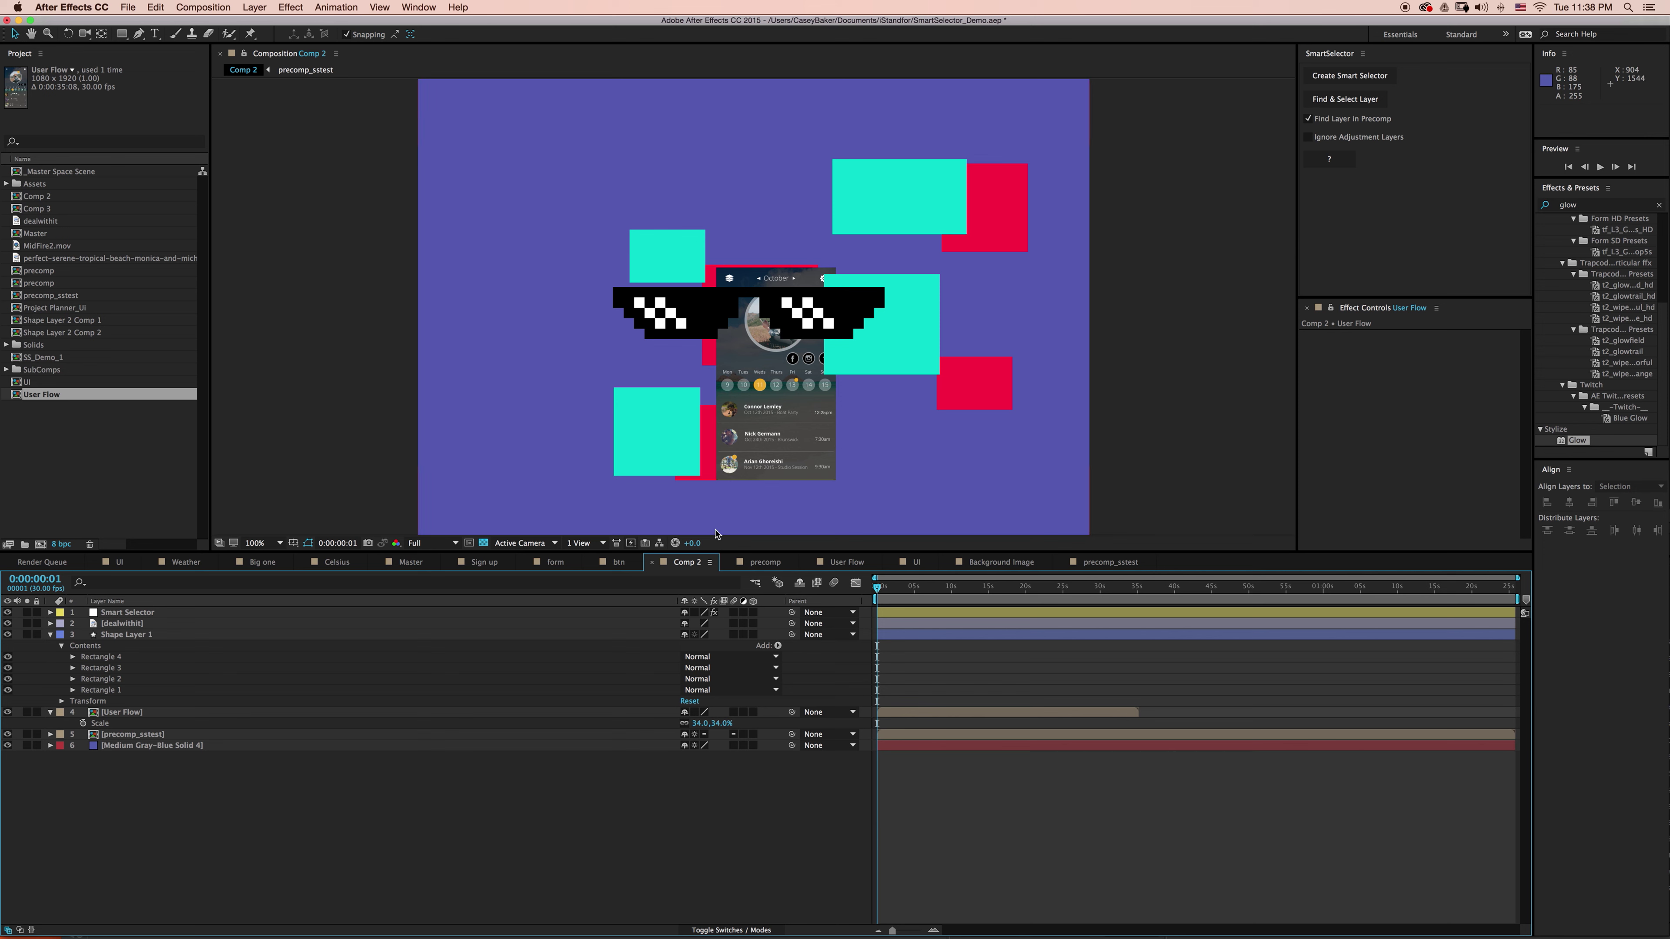
{"action": "left_click", "coordinate": [760, 380]}
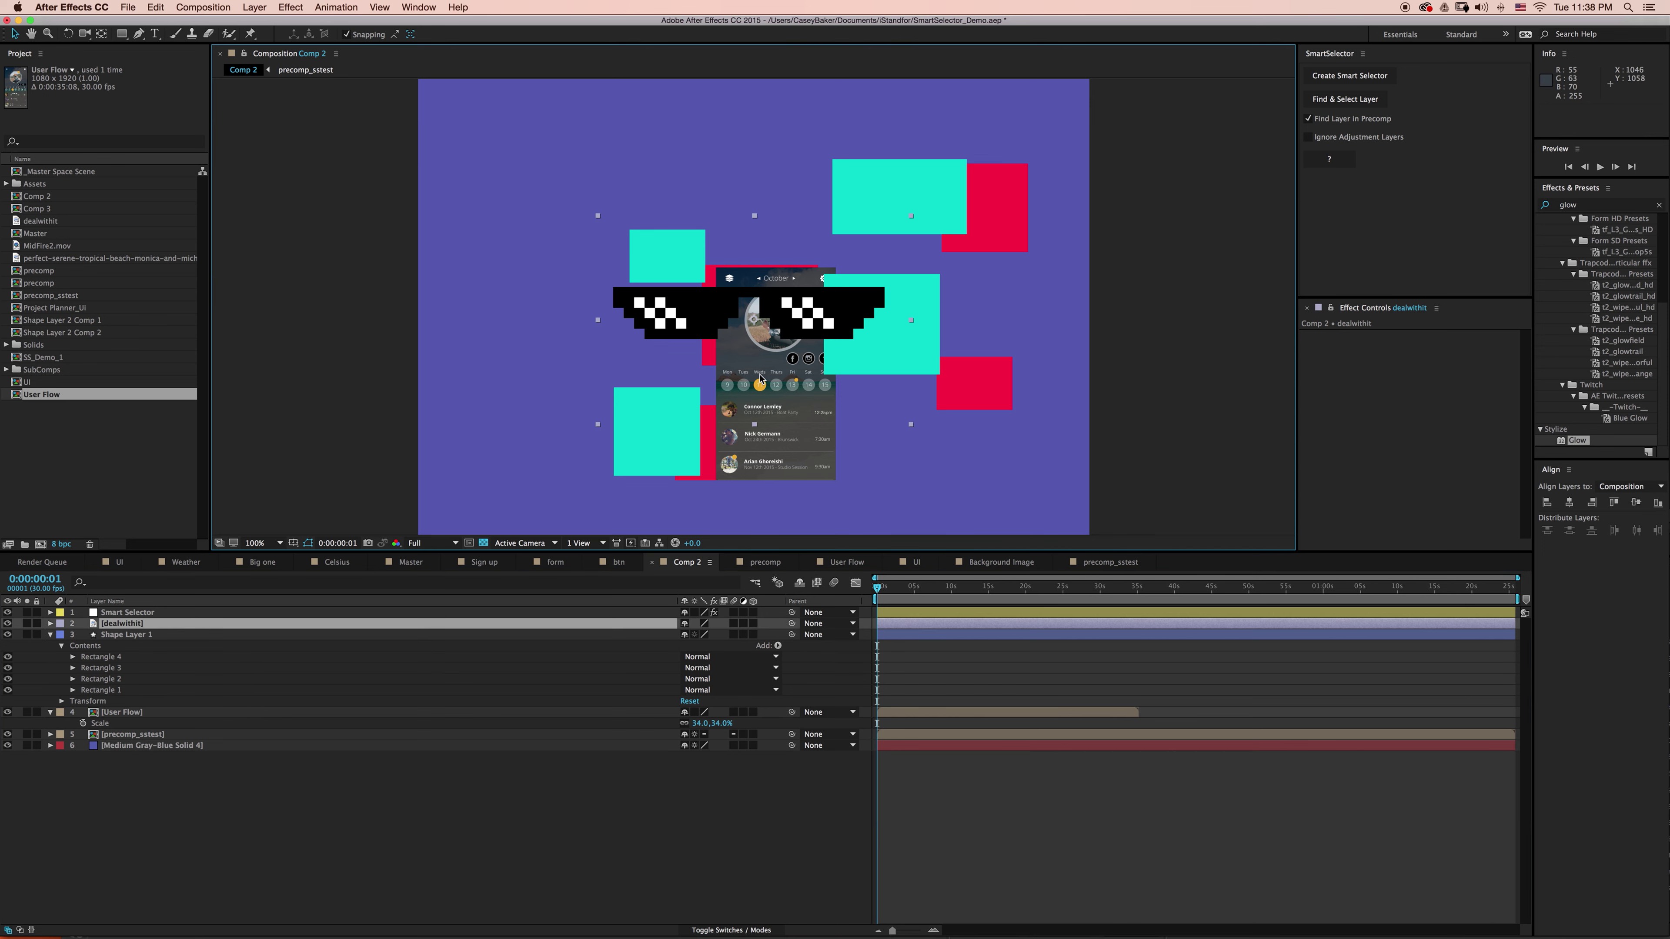
{"action": "left_click", "coordinate": [264, 715]}
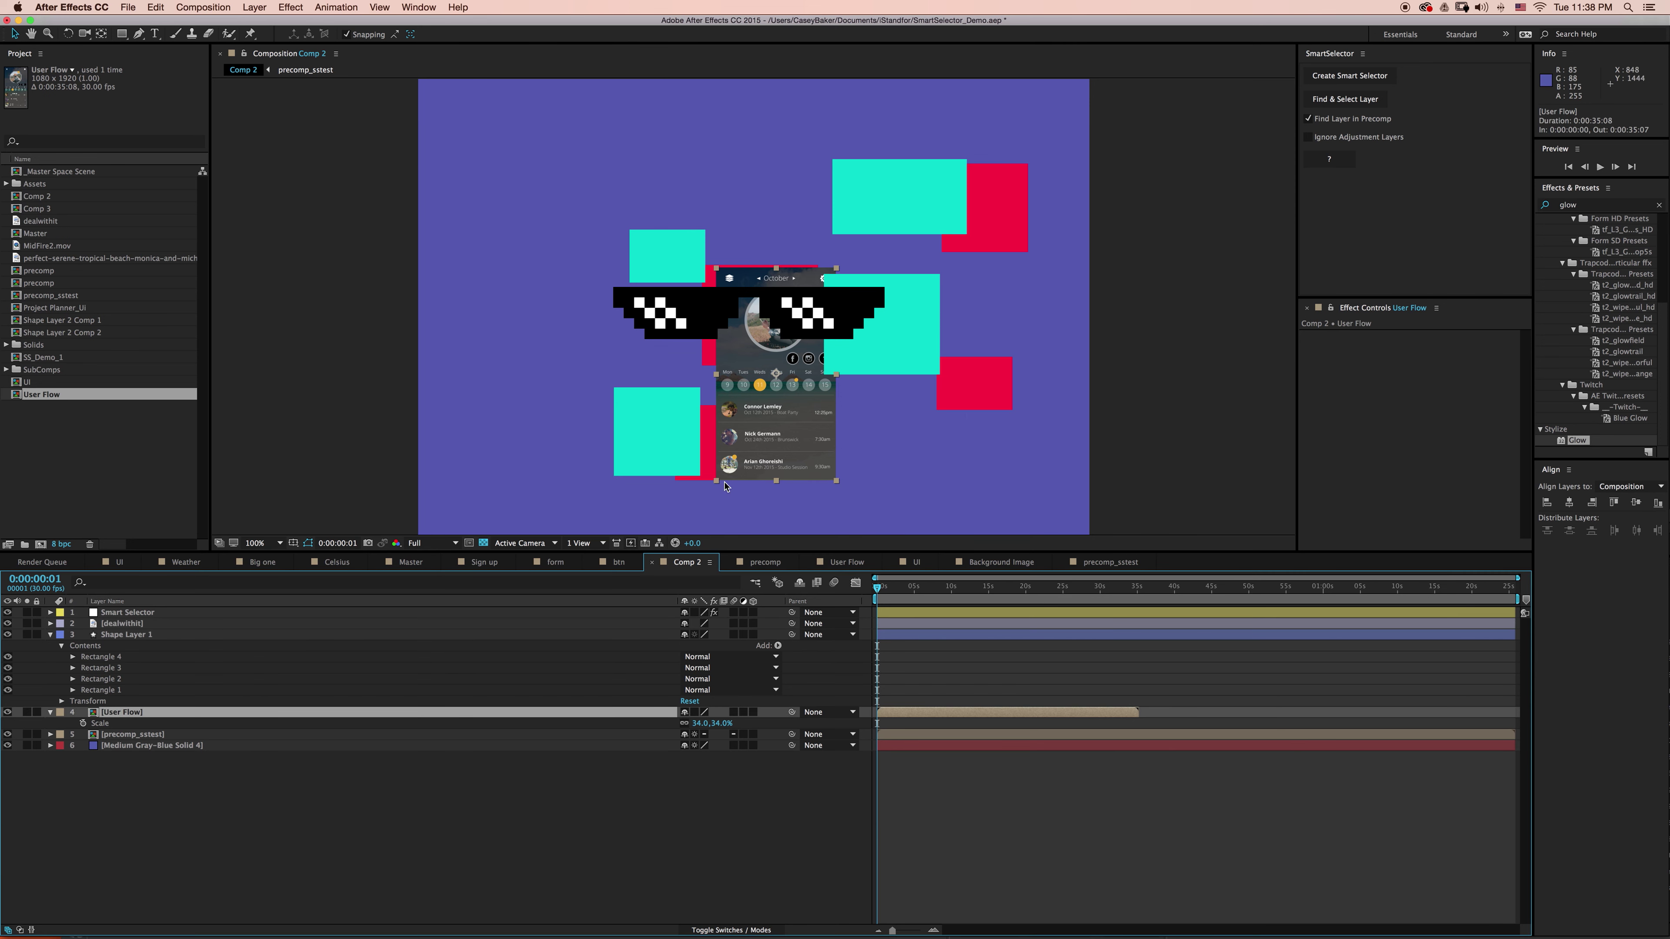
{"action": "left_click", "coordinate": [333, 765]}
Set the Smart Selector point to 972,994 and find the Background Image layer under it
{"action": "left_click", "coordinate": [213, 612]}
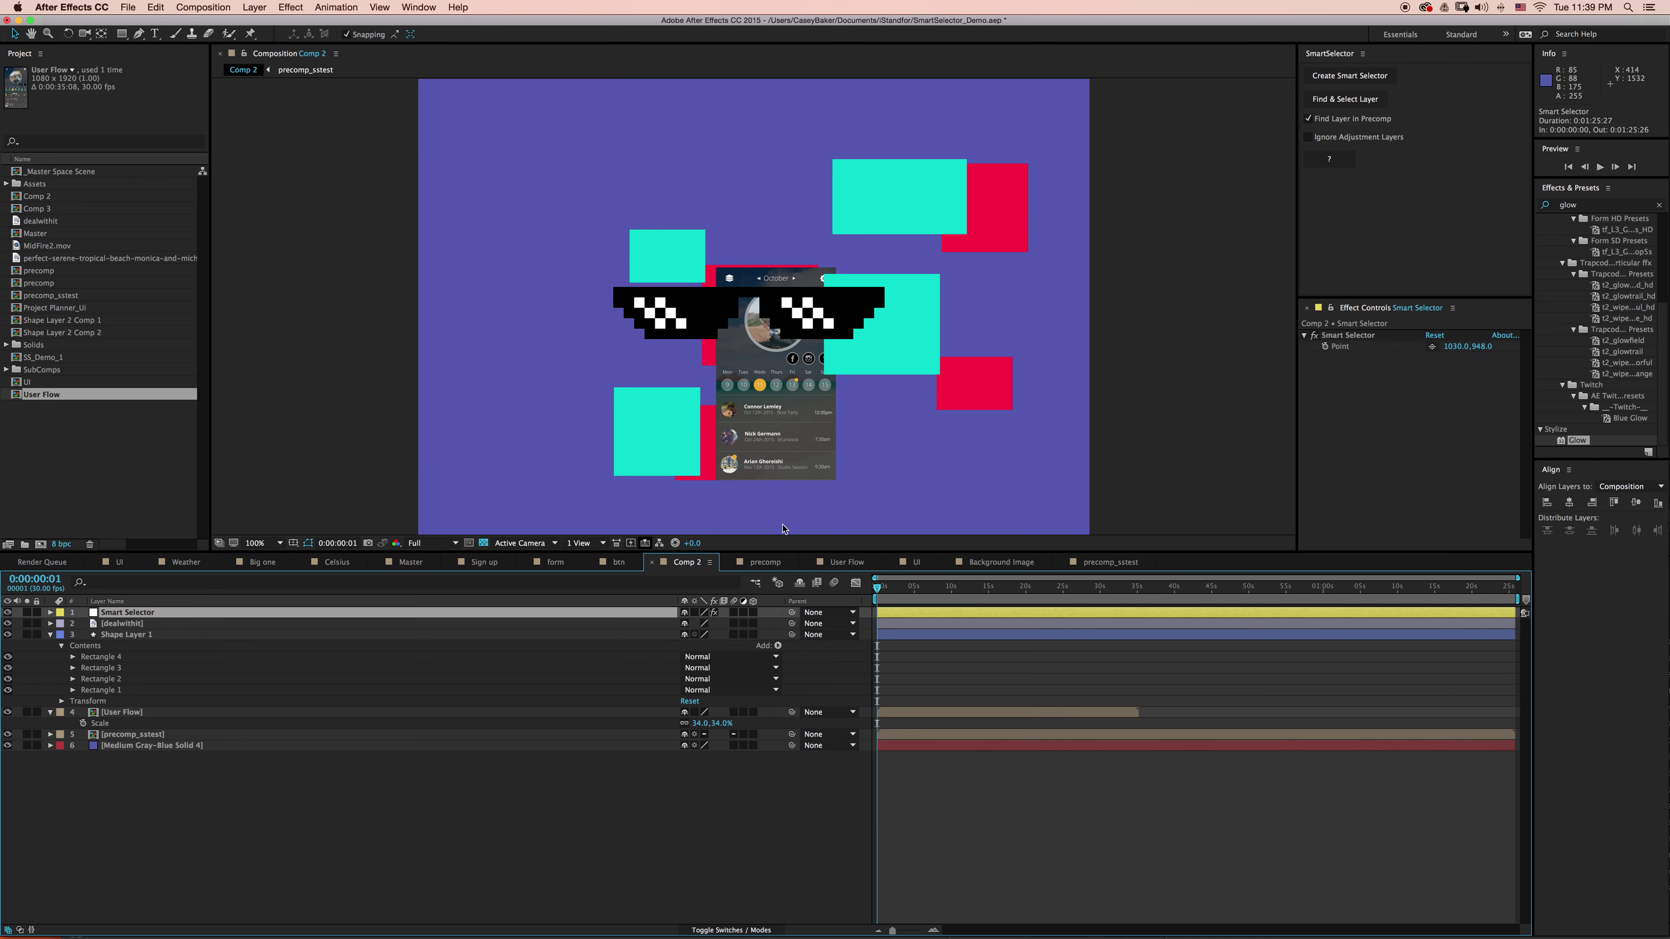
{"action": "left_click", "coordinate": [1432, 347]}
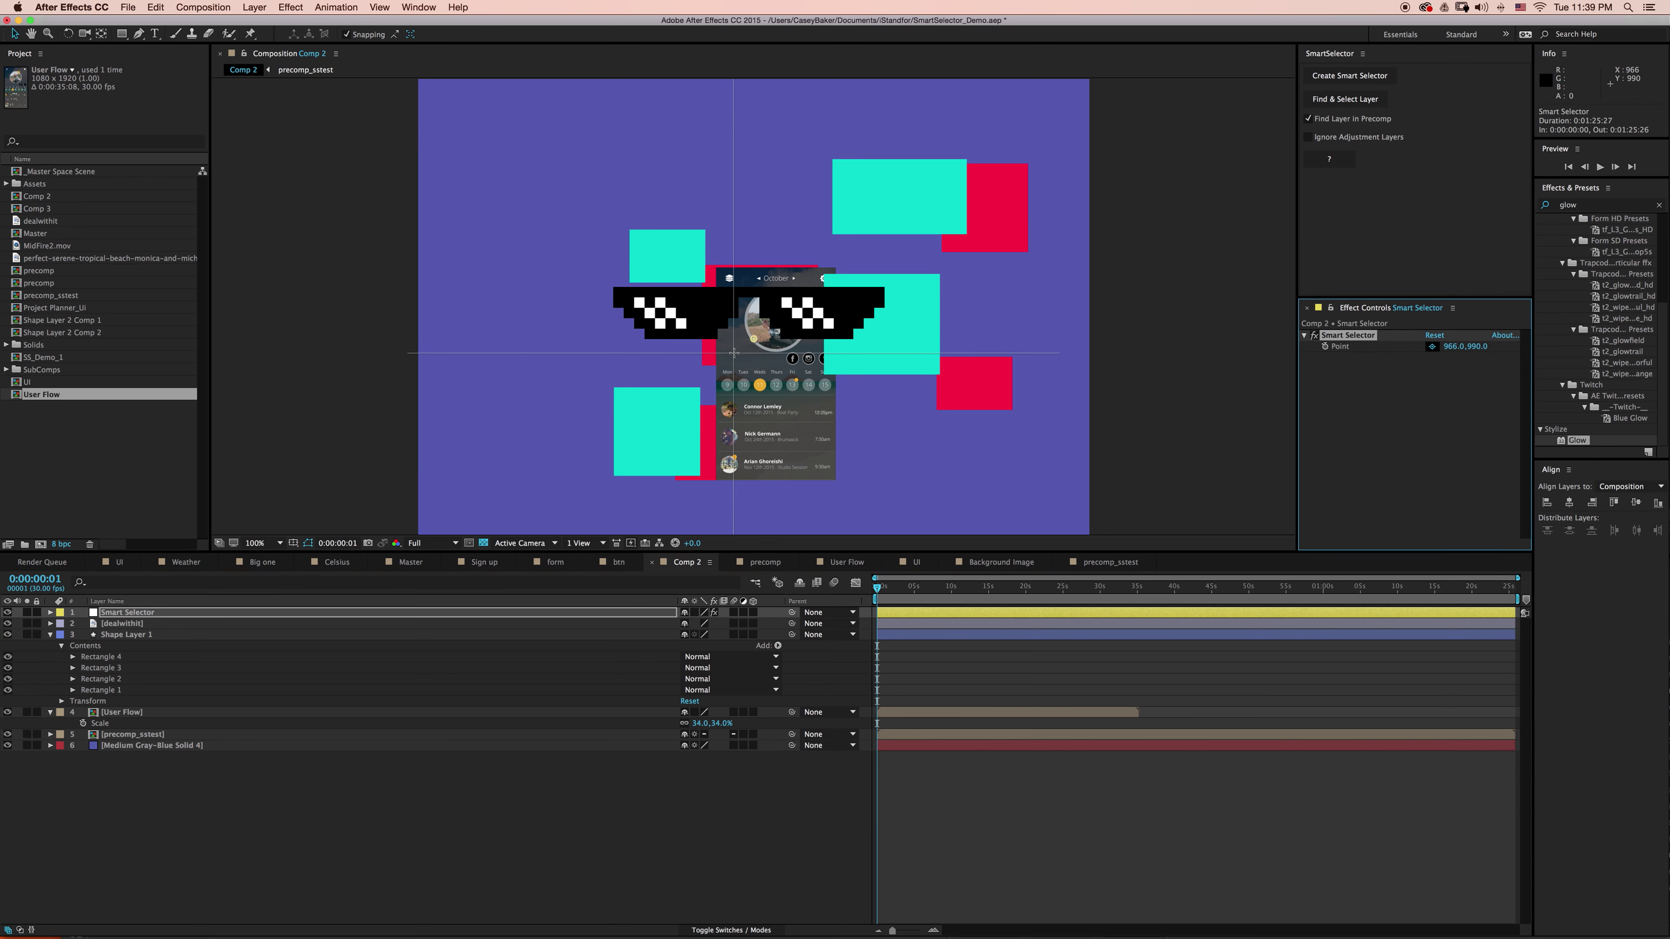
{"action": "left_click", "coordinate": [735, 354]}
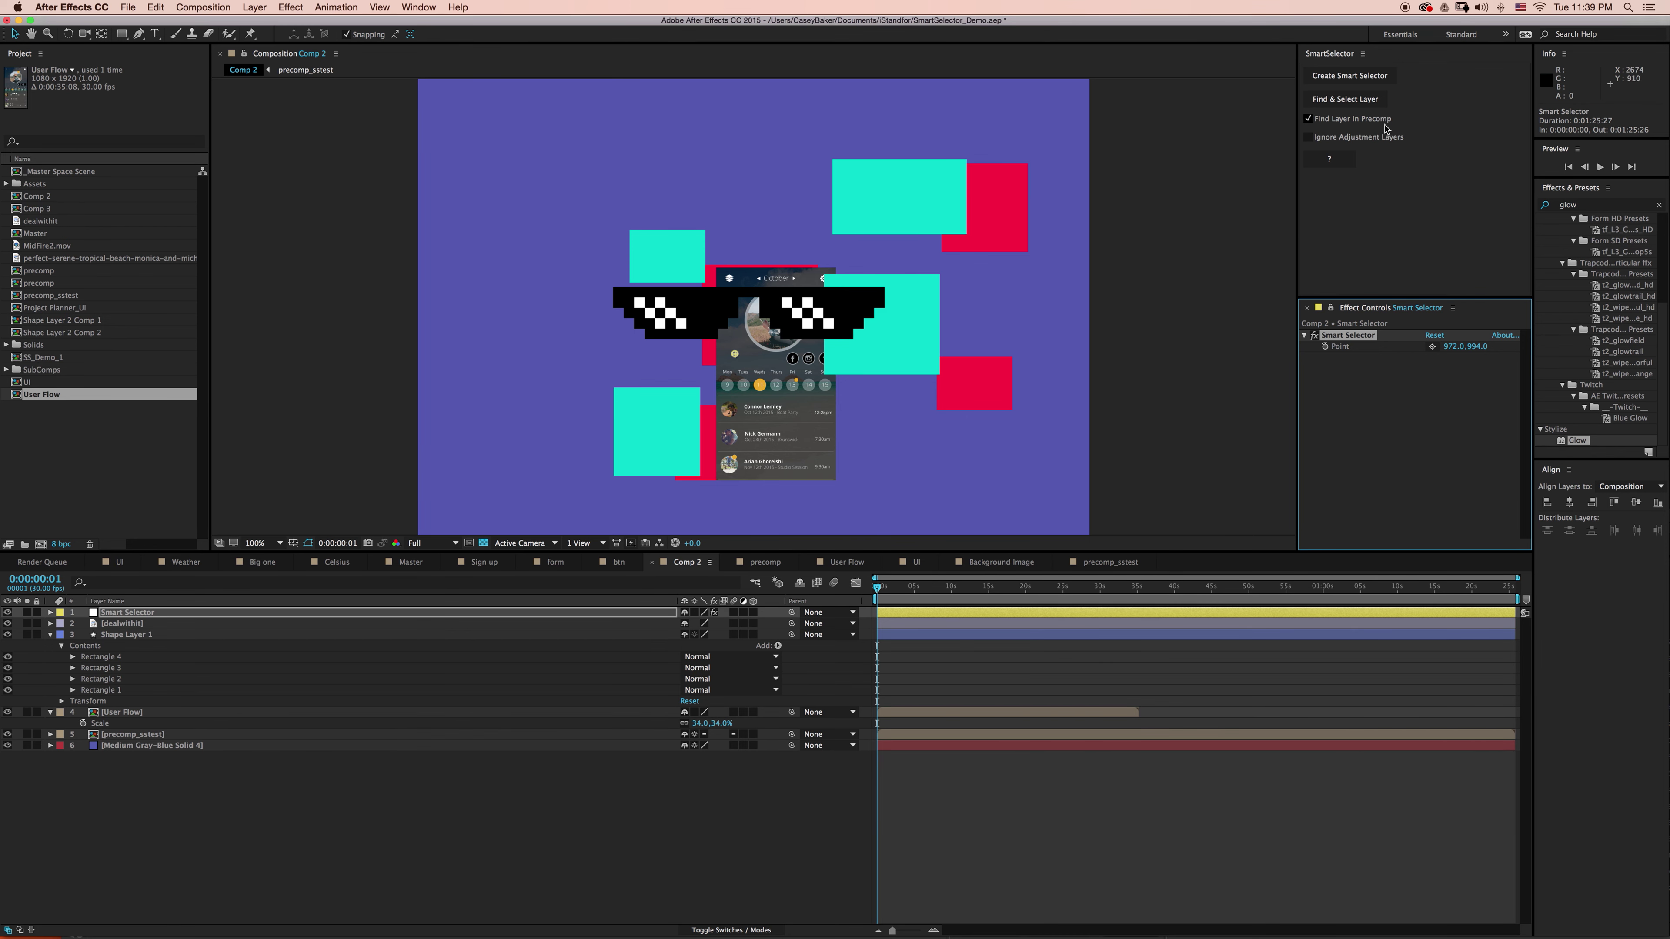
{"action": "left_click", "coordinate": [1344, 99]}
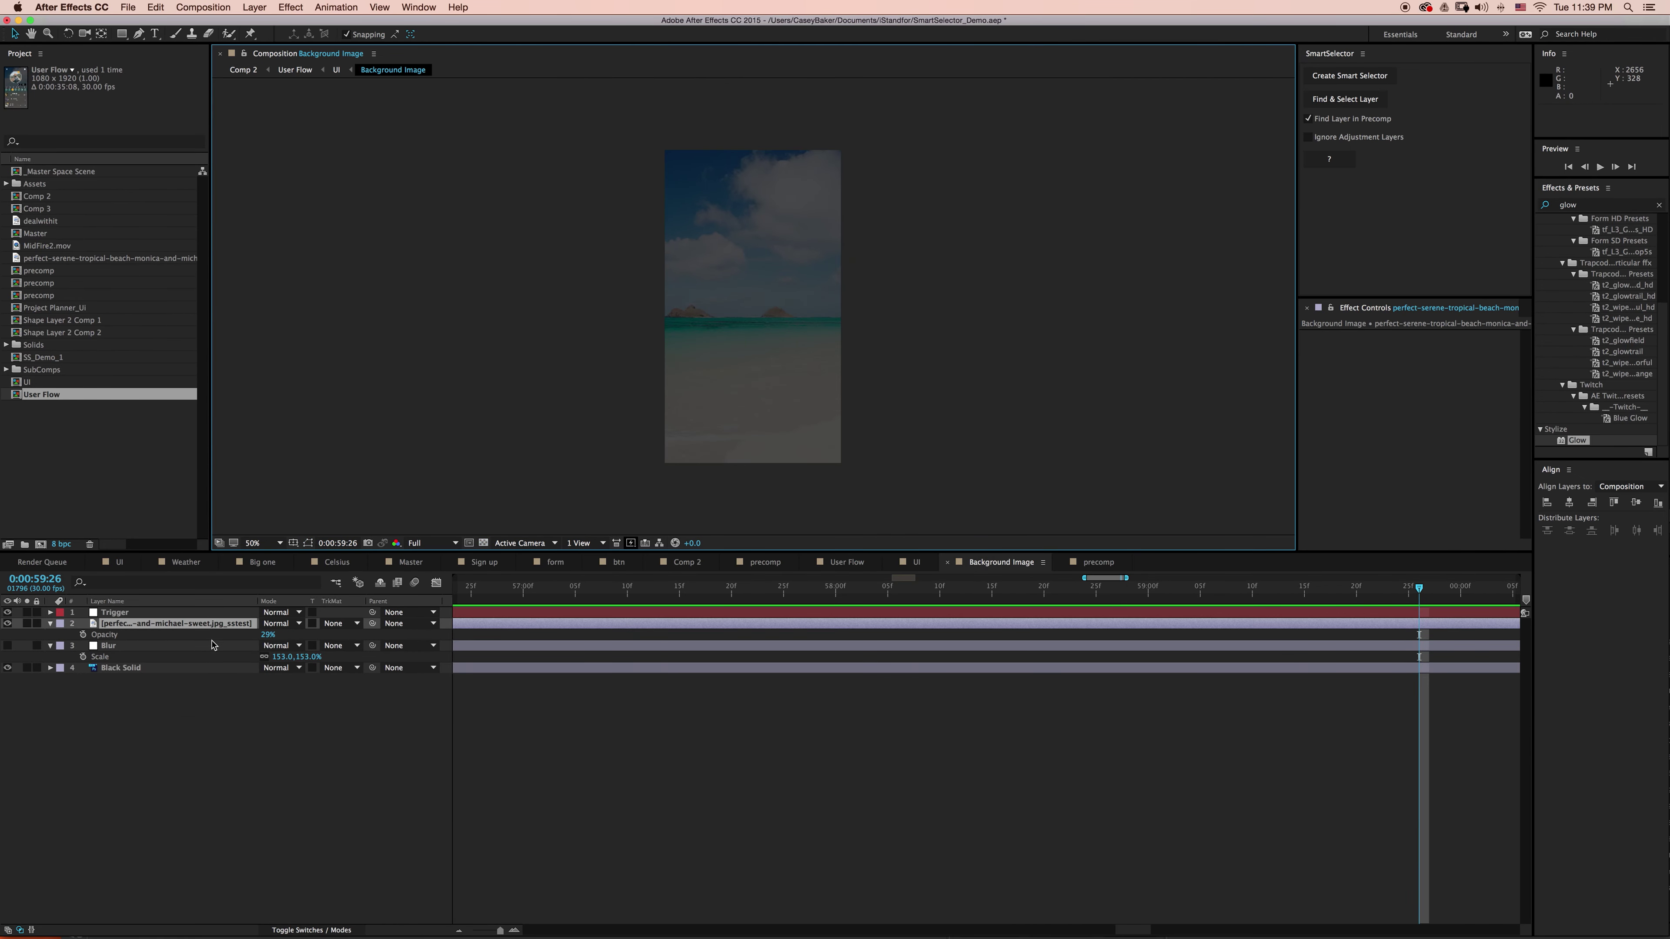
Move the Blur layer above the beach photo, switch it on, and raise Blurriness to 39.3
{"action": "left_click", "coordinate": [189, 624]}
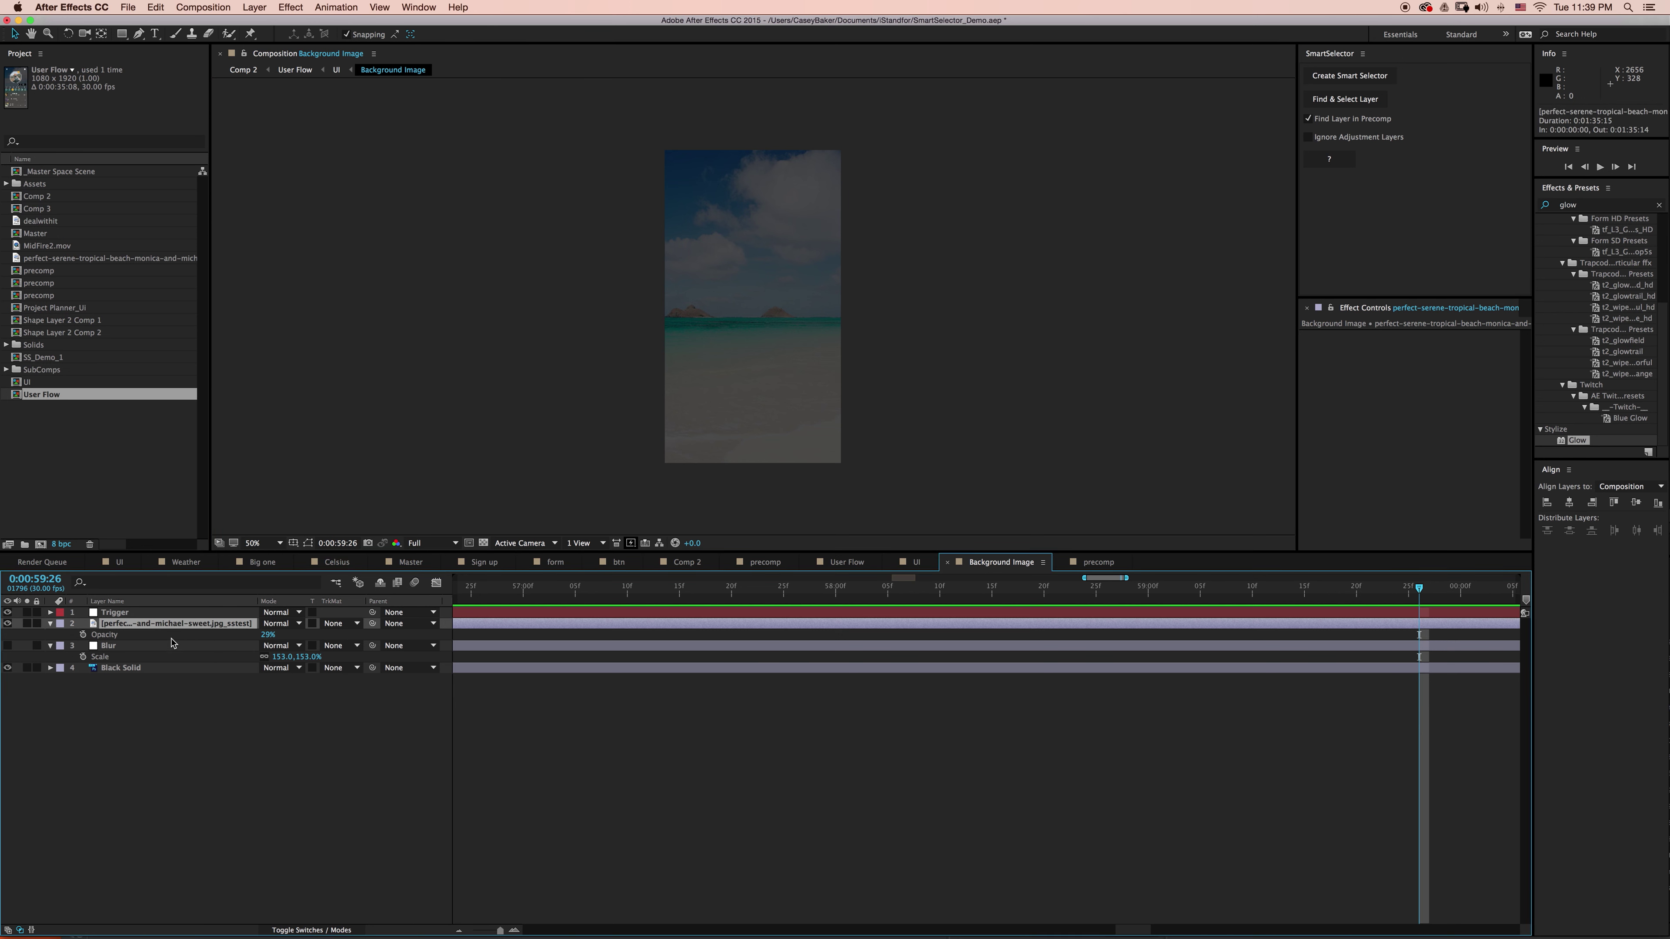
{"action": "left_click", "coordinate": [142, 645]}
{"action": "key", "text": "Return"}
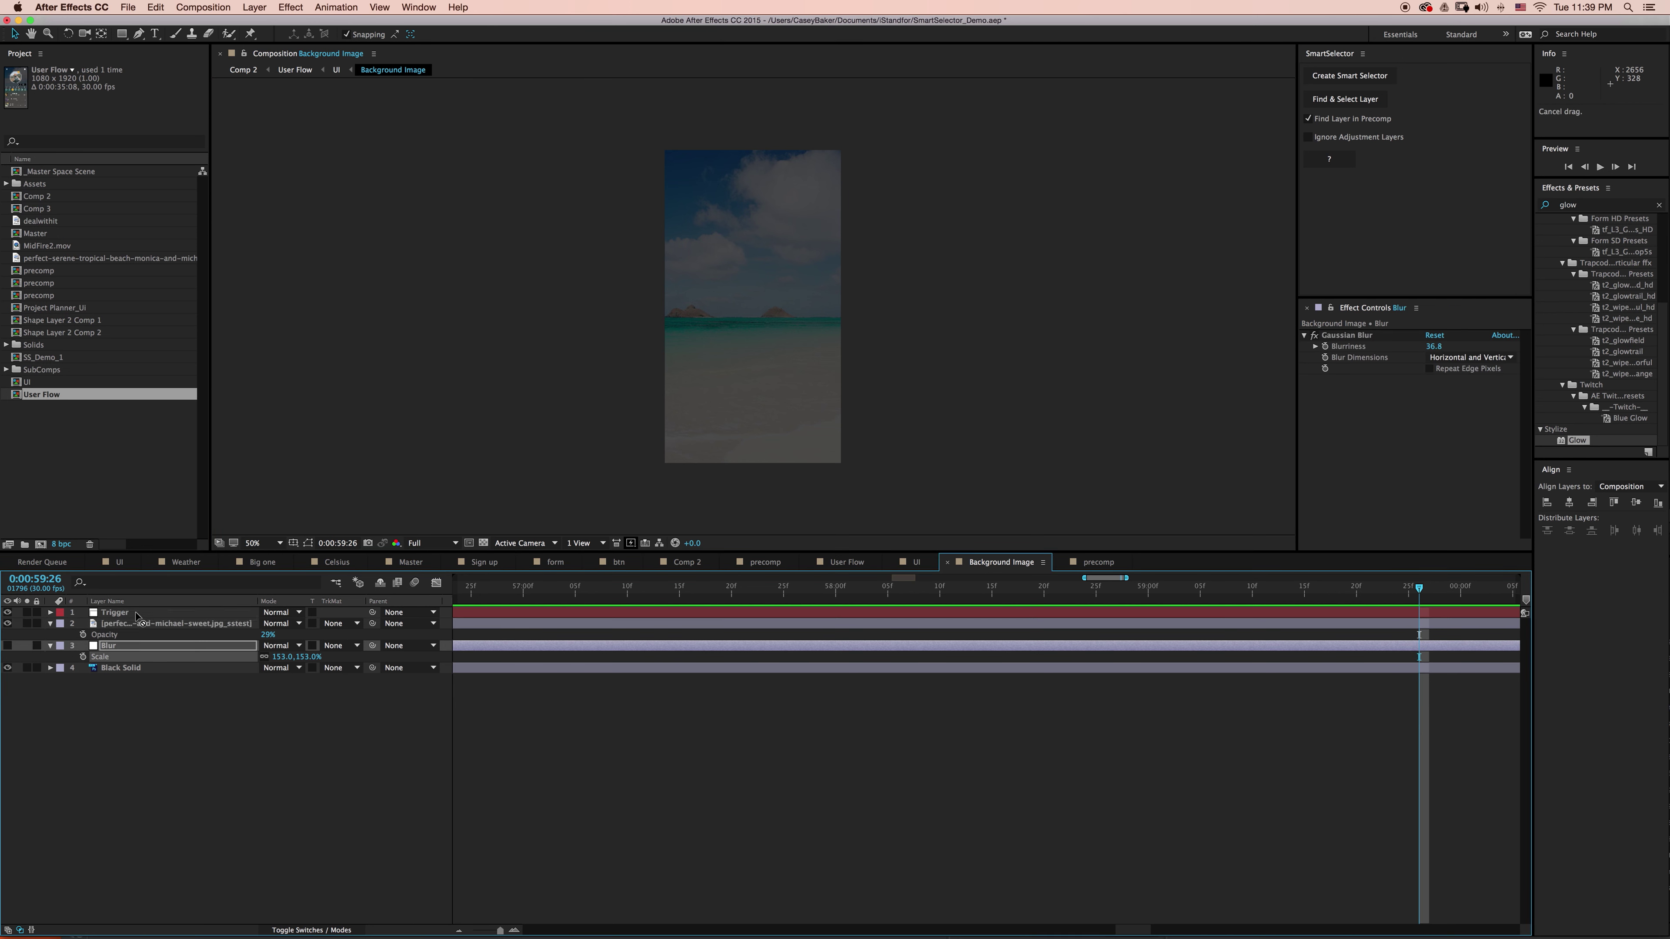
{"action": "left_click_drag", "start_coordinate": [111, 645], "coordinate": [100, 628]}
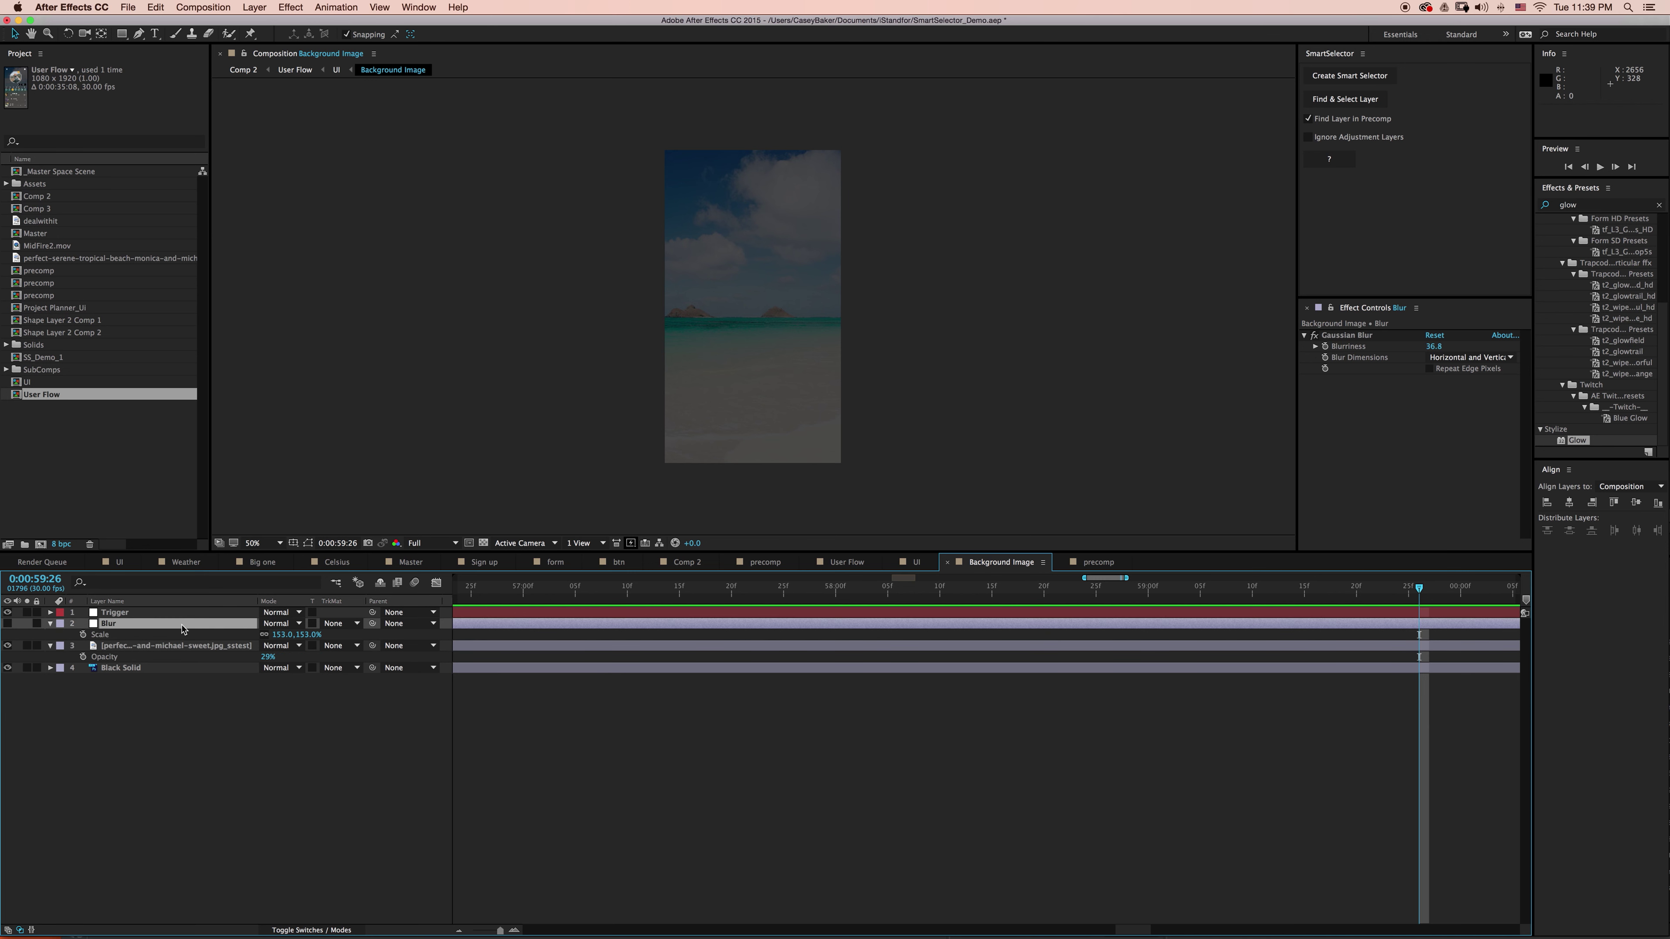
{"action": "left_click", "coordinate": [8, 623]}
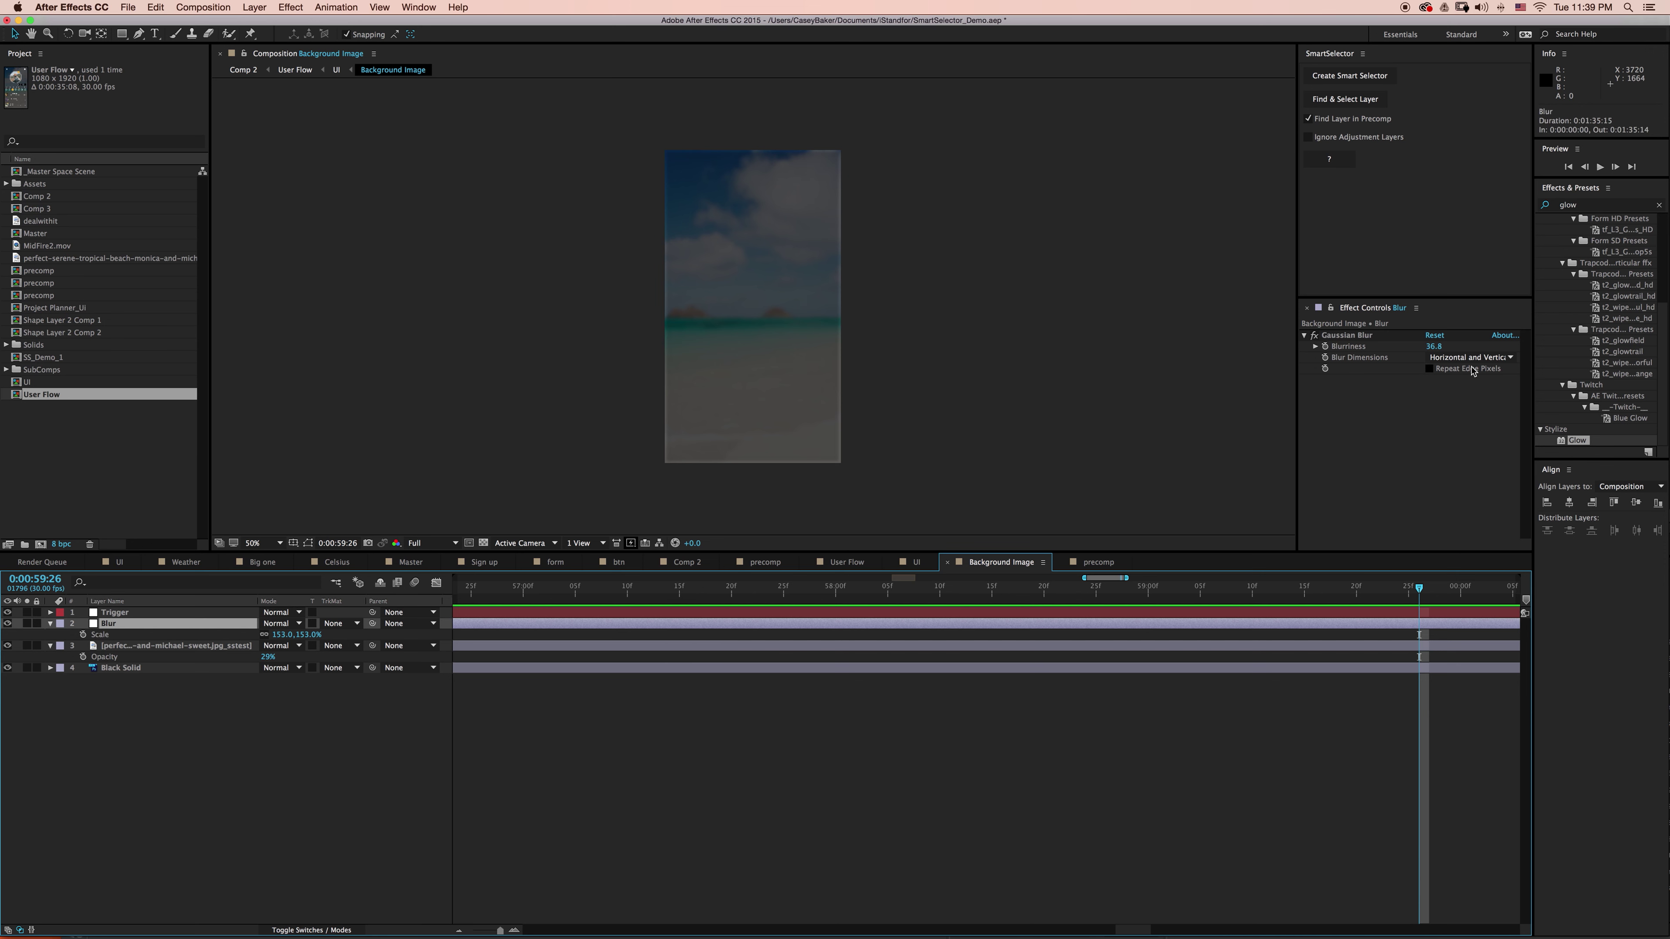
{"action": "left_click_drag", "start_coordinate": [1431, 346], "coordinate": [1441, 346]}
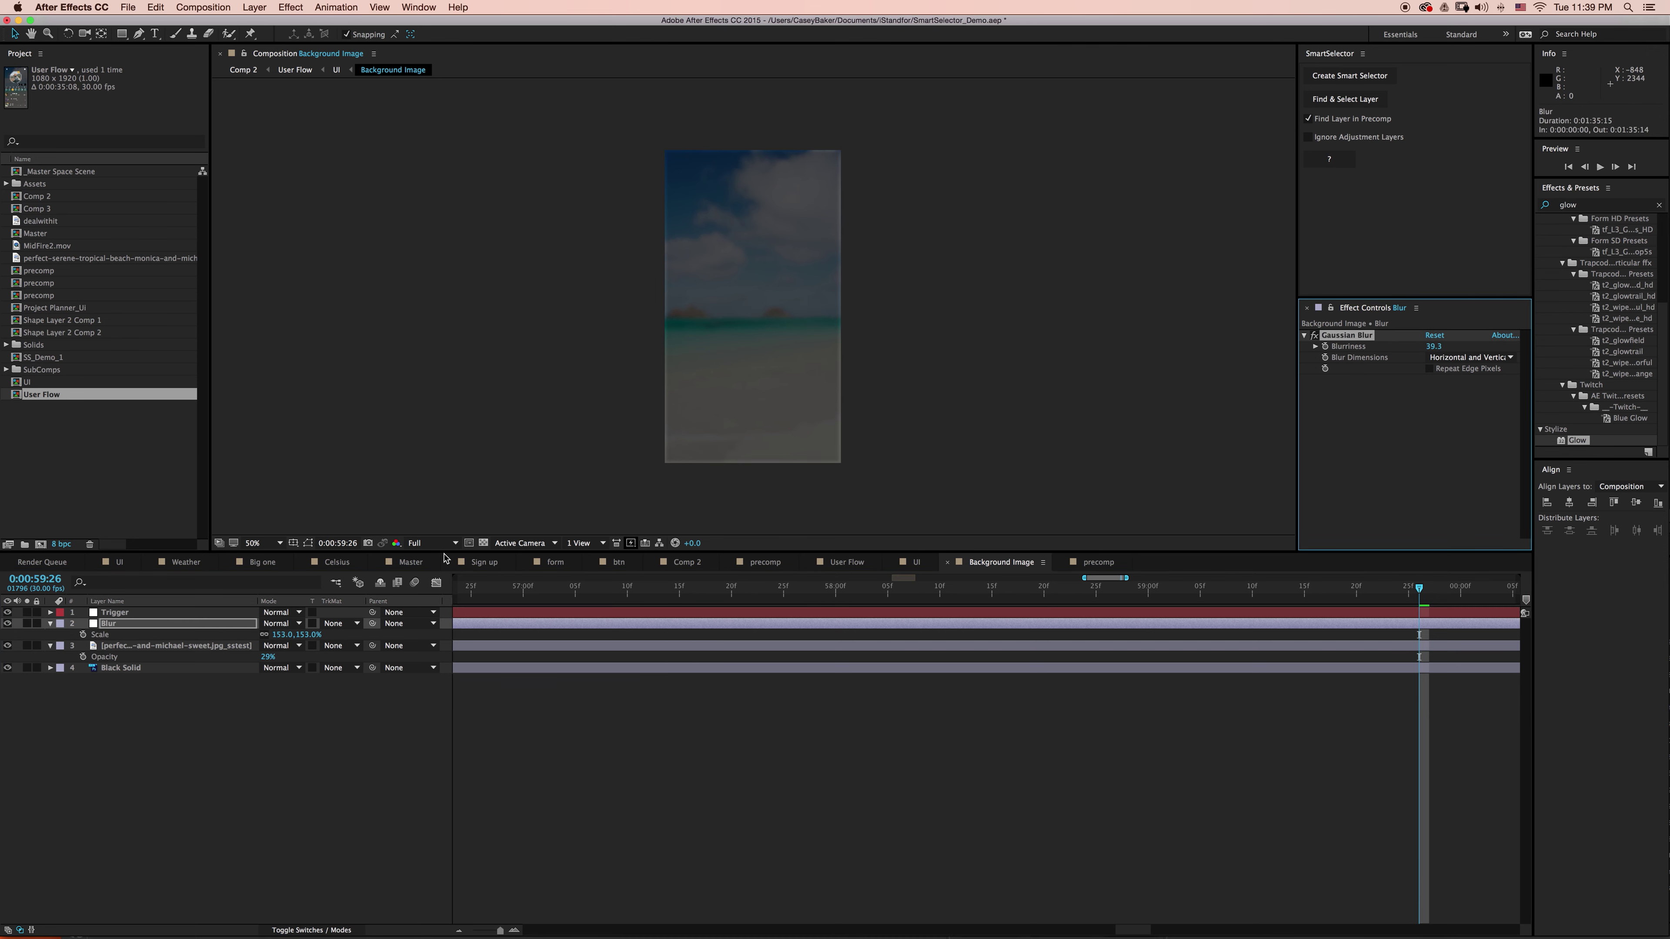
Navigate back up through UI and User Flow to Comp 2 via the comp flowchart
{"action": "key", "text": "Tab"}
{"action": "left_click", "coordinate": [253, 580]}
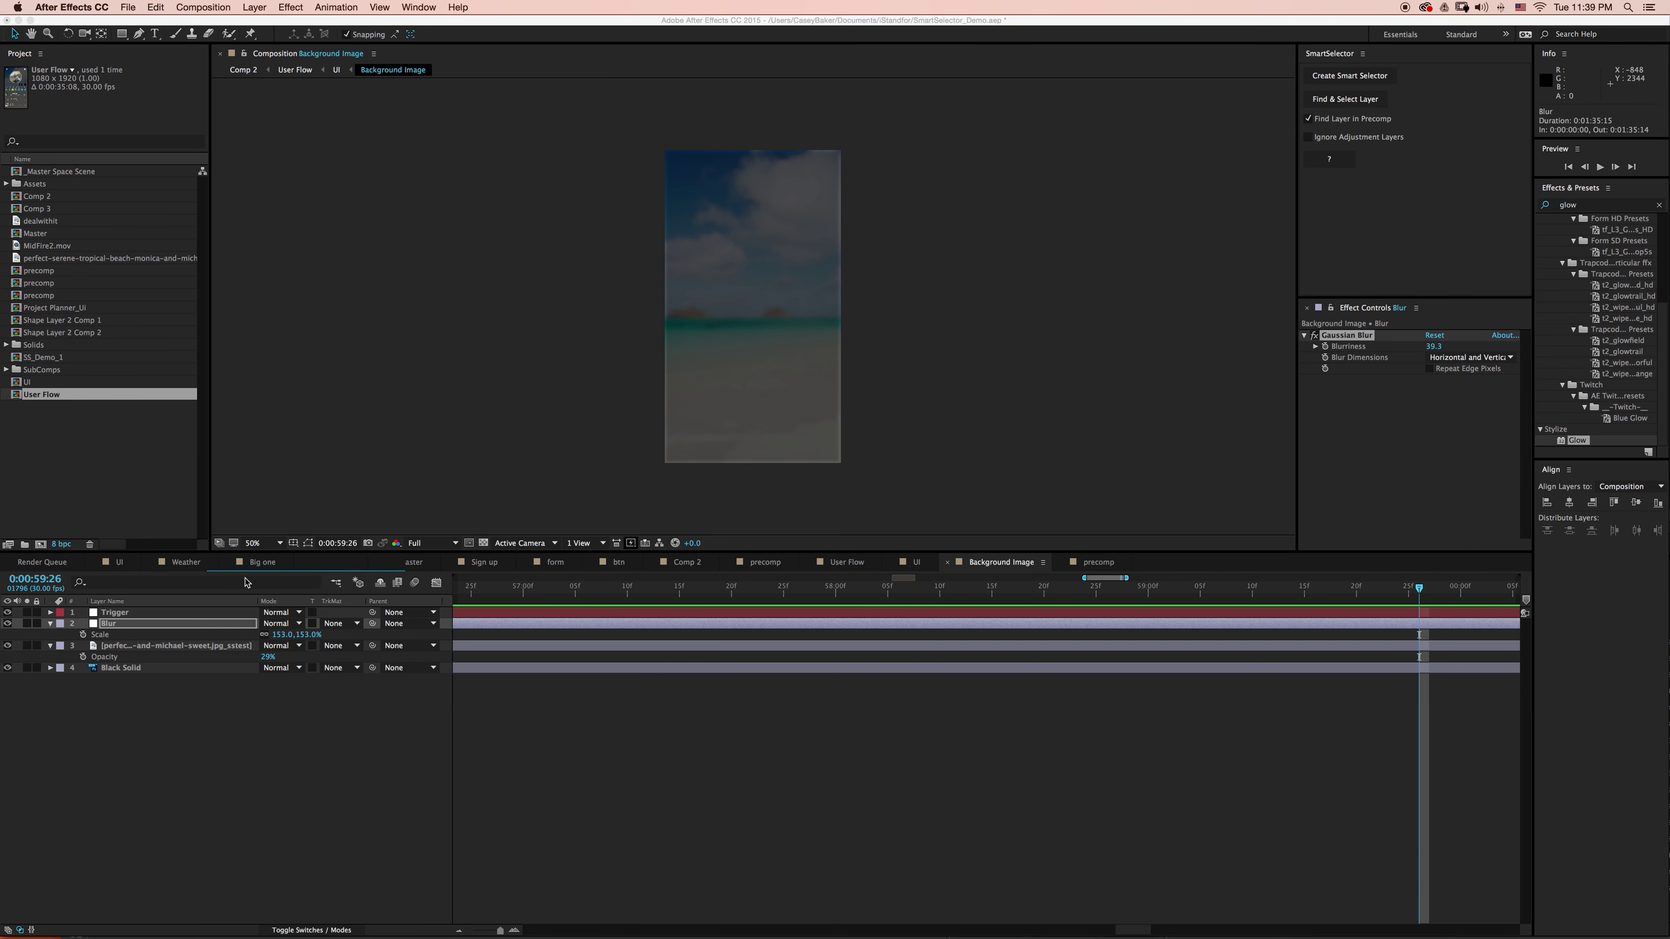
{"action": "key", "text": "Tab"}
{"action": "left_click", "coordinate": [282, 588]}
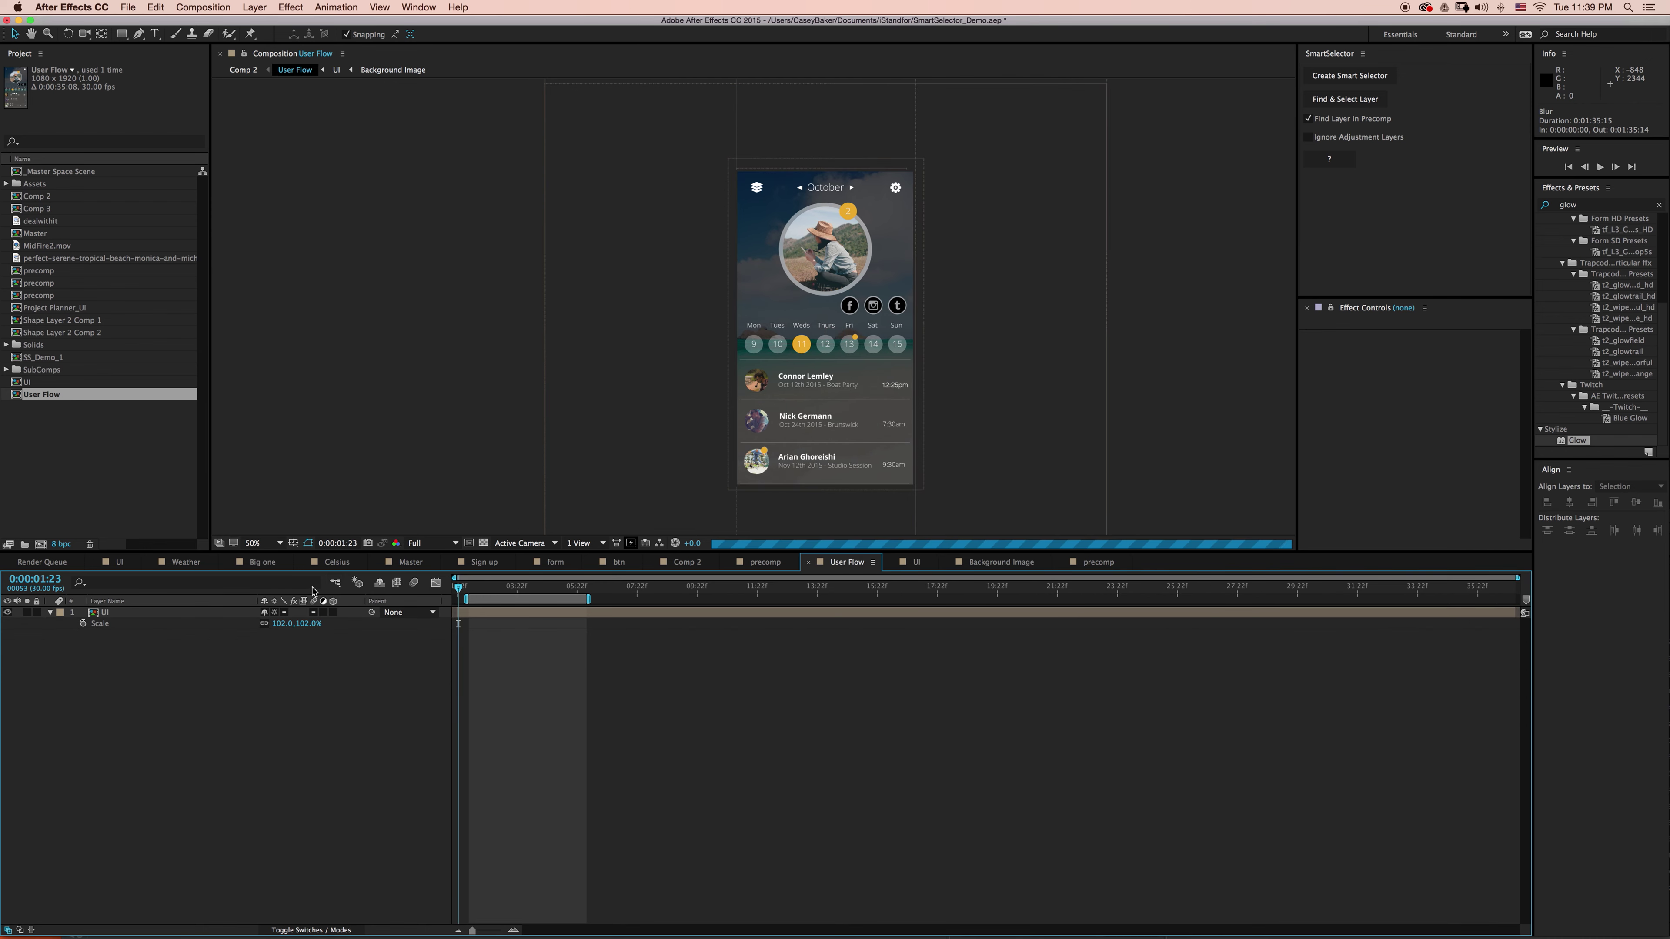
{"action": "key", "text": "Tab"}
{"action": "left_click", "coordinate": [309, 586]}
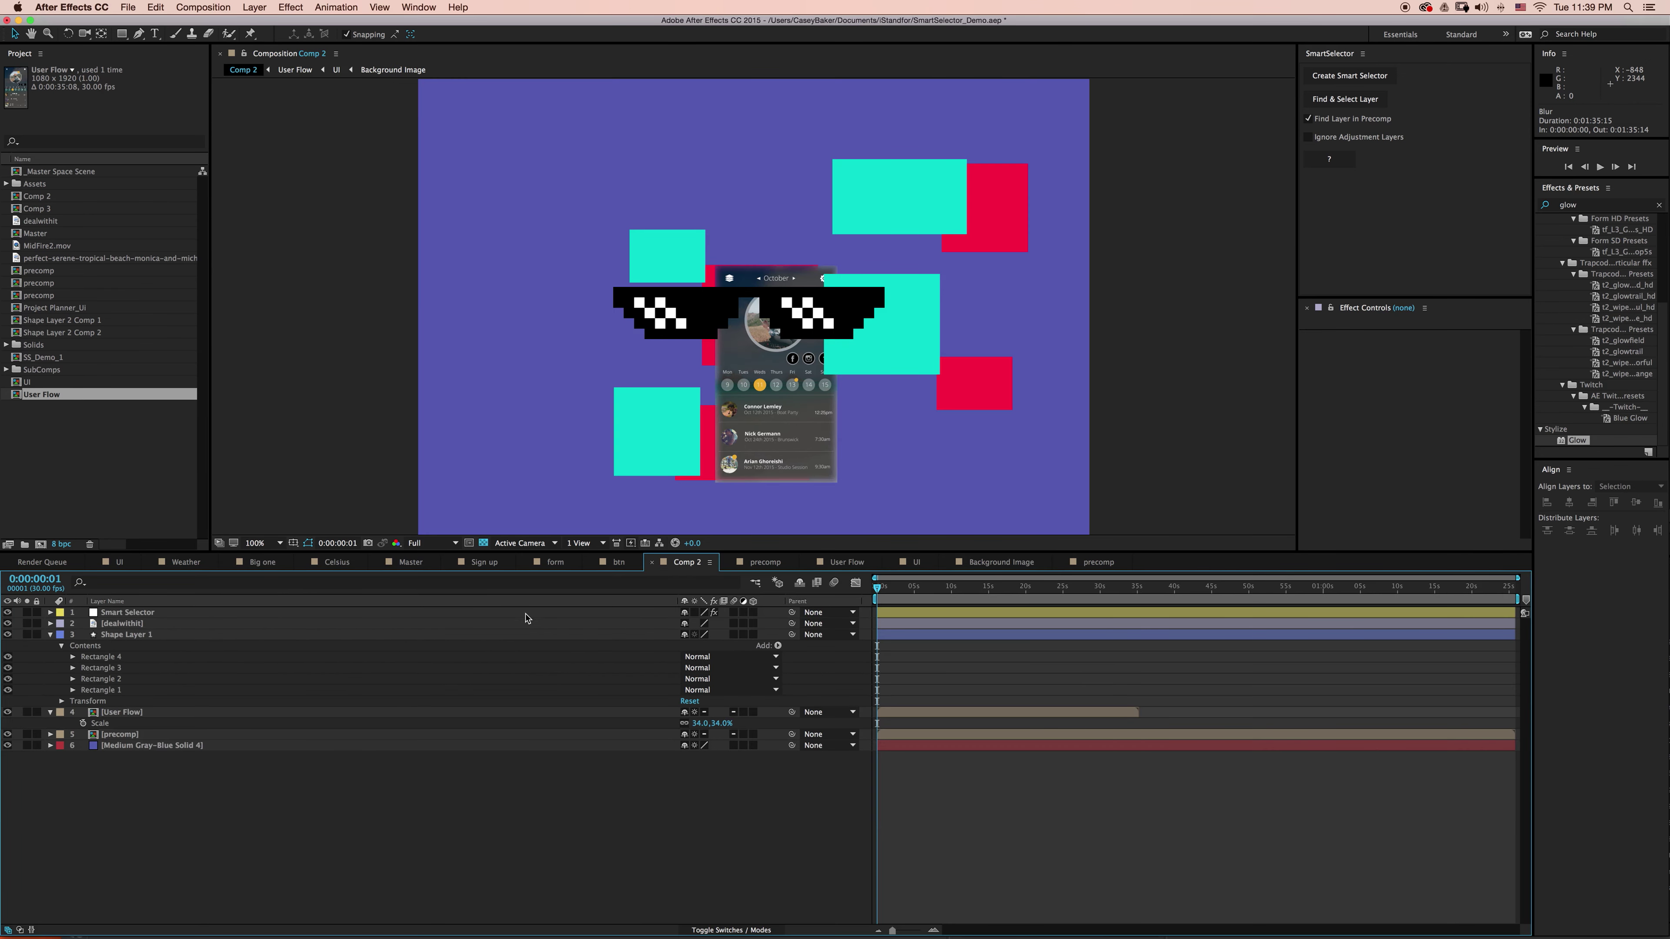
Re-pick the selector point at 1068,1024 and find the layer with Ignore Adjustment Layers checked
{"action": "left_click", "coordinate": [132, 614]}
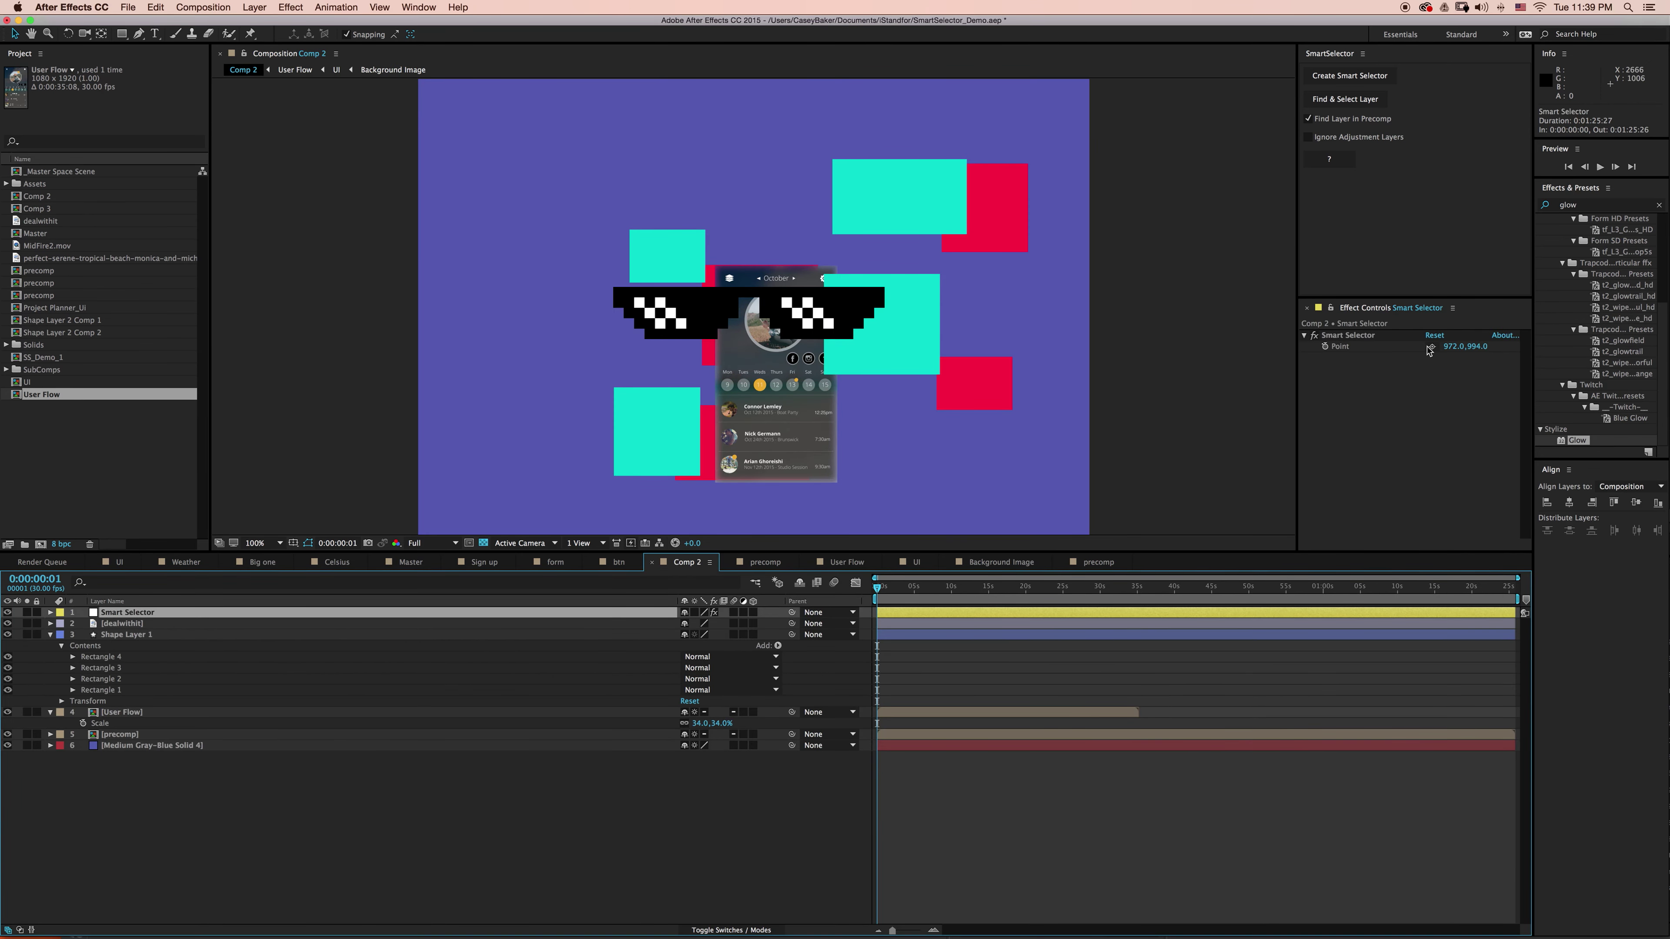
{"action": "left_click", "coordinate": [1430, 350]}
{"action": "left_click", "coordinate": [765, 363]}
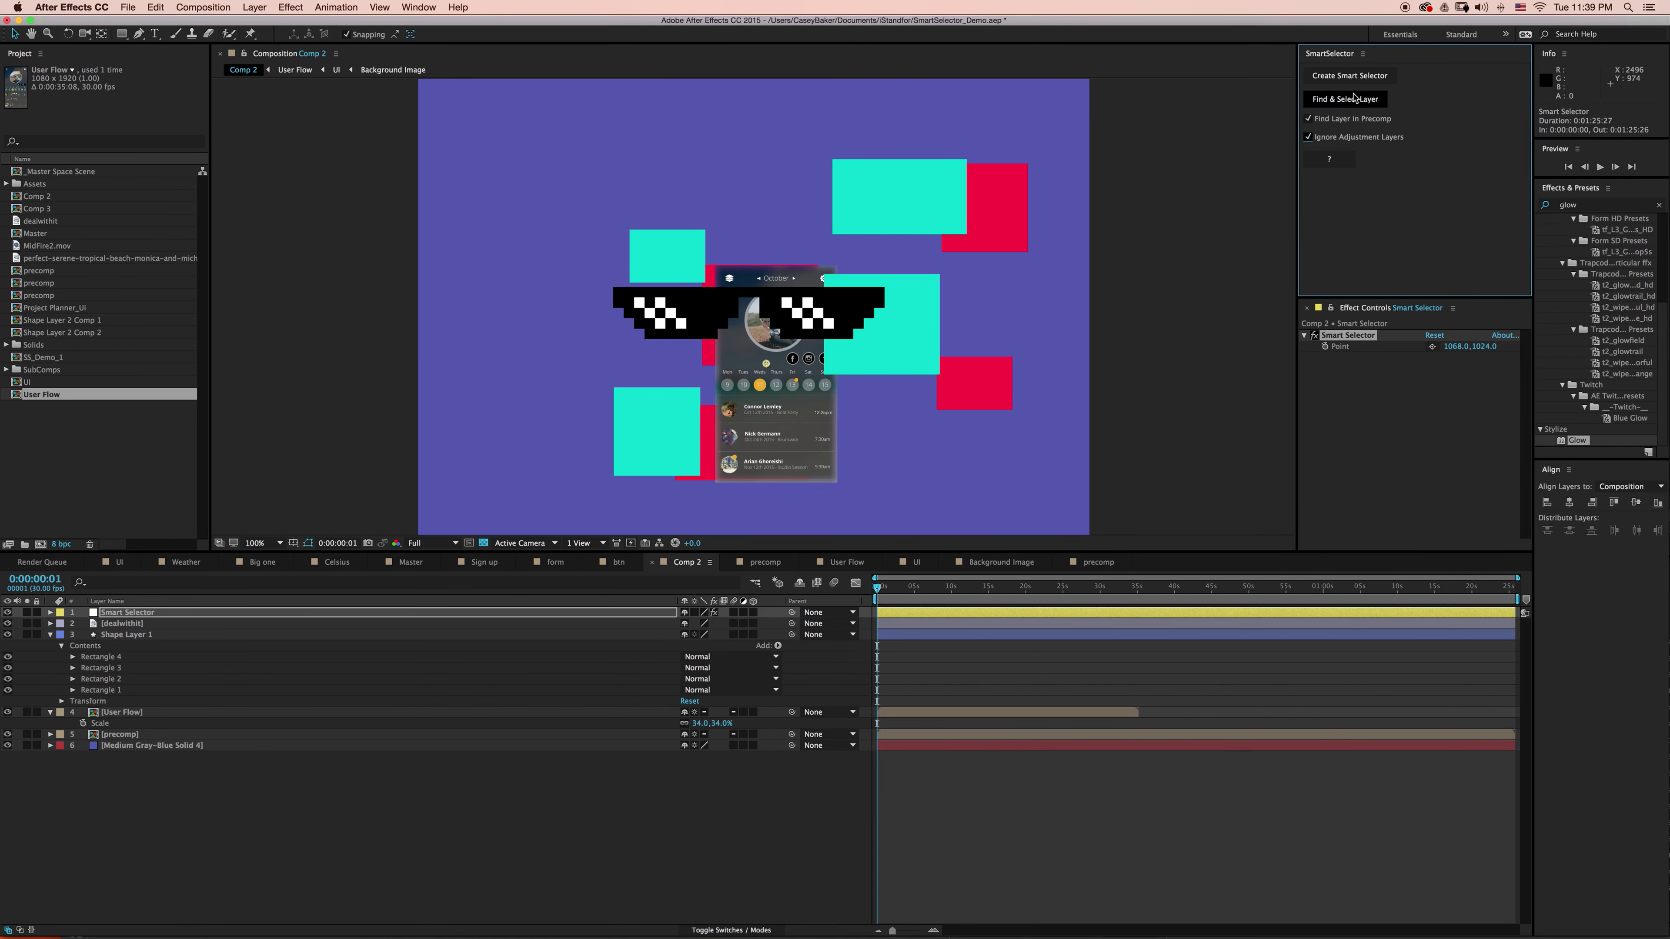
{"action": "left_click", "coordinate": [1393, 136]}
{"action": "key", "text": "Return"}
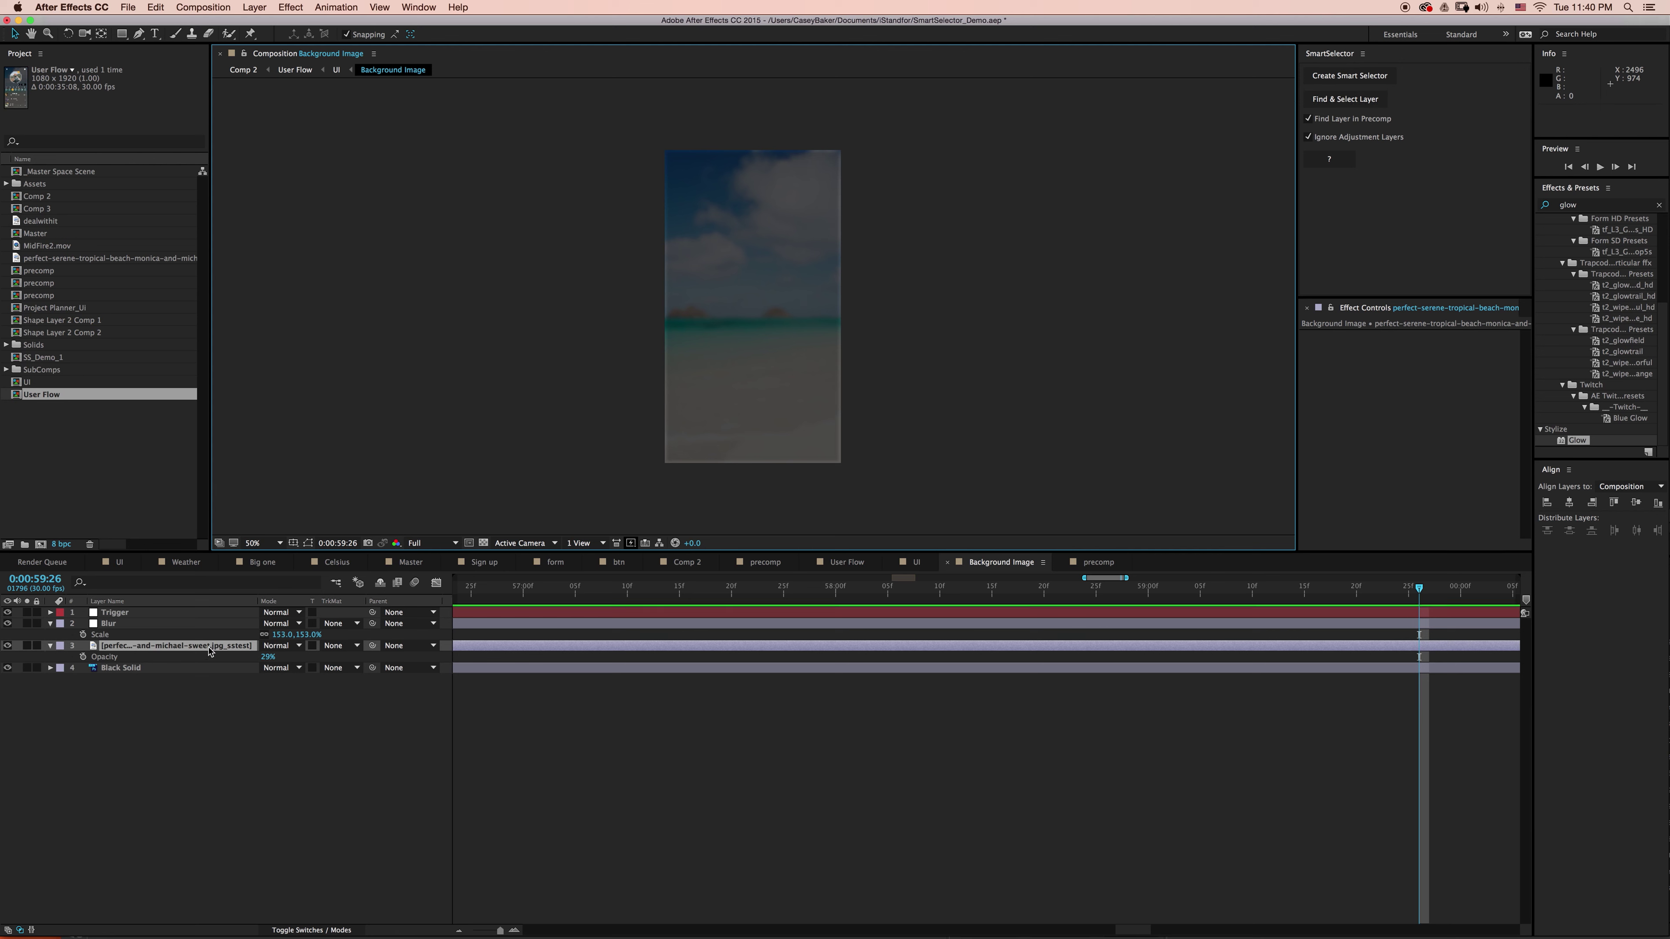
{"action": "left_click", "coordinate": [174, 625]}
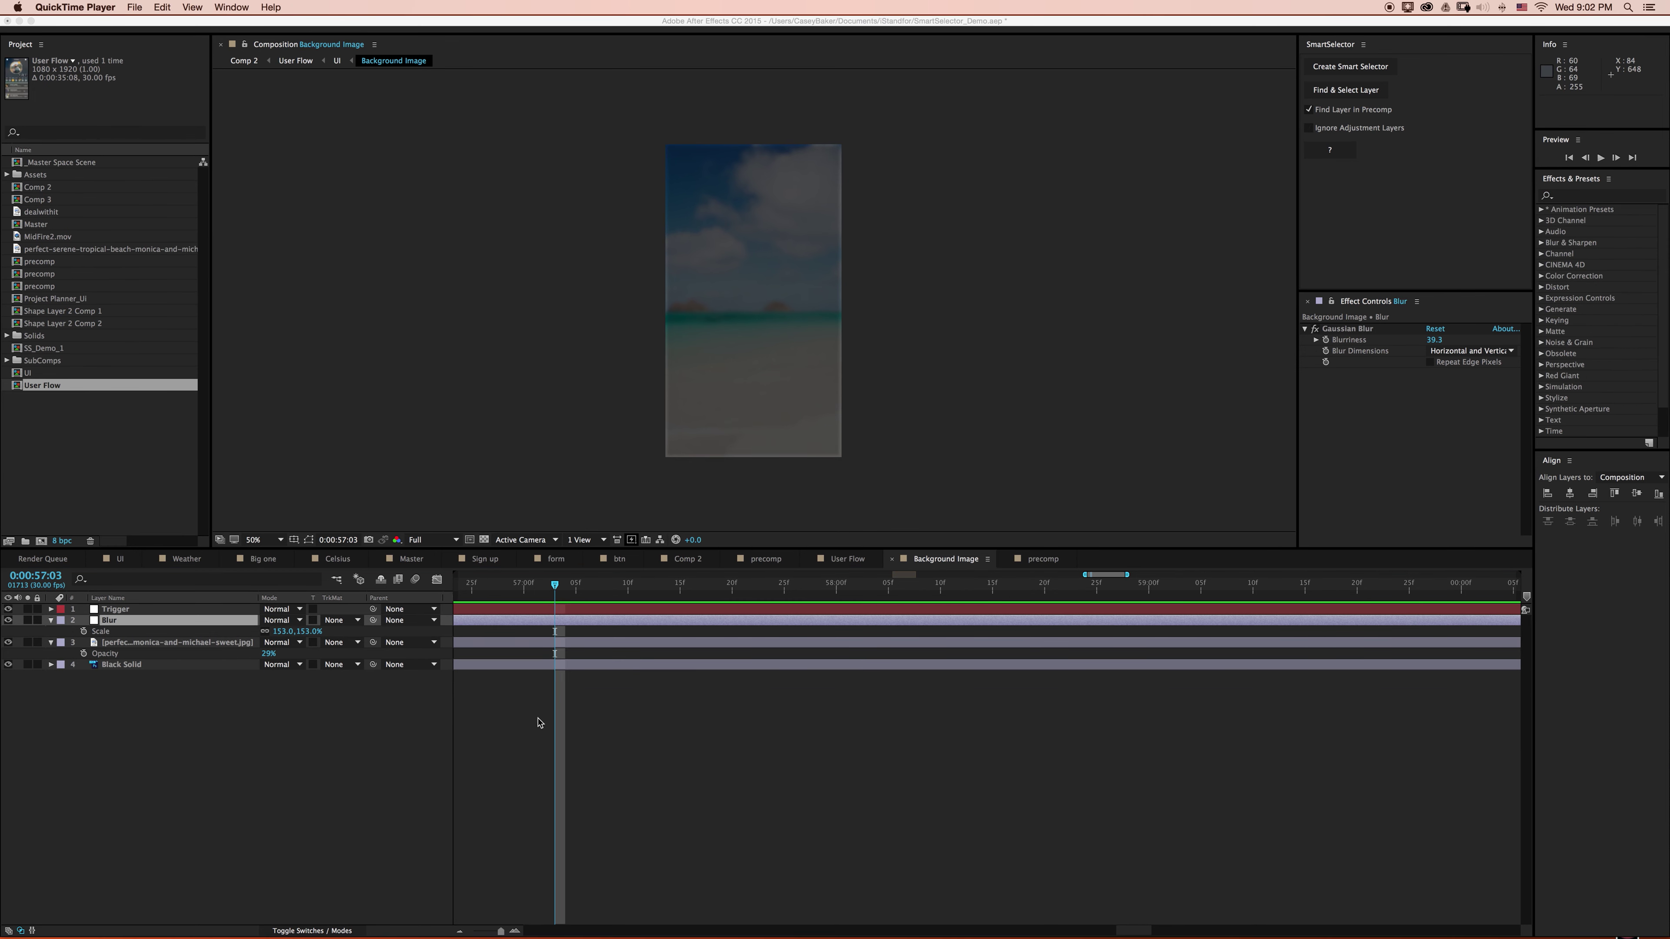
Add a Smart Selector to _Master Space Scene aimed at the astronaut's helmet, then find and solo the helmet highlight layer
{"action": "double_click", "coordinate": [65, 166]}
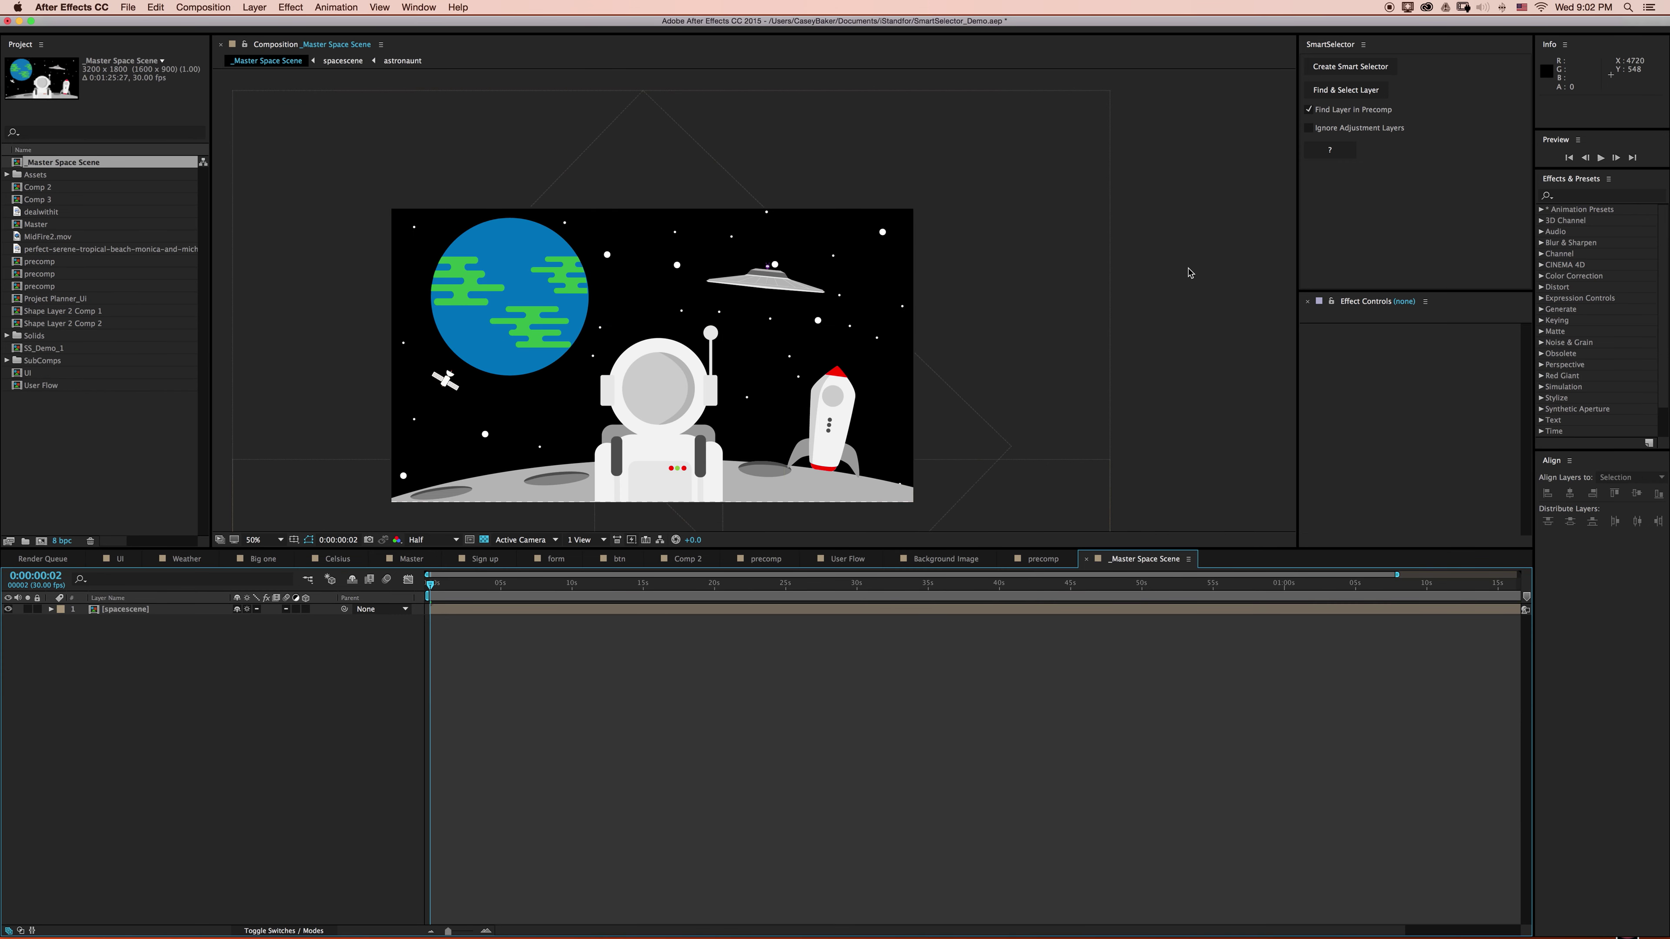
{"action": "left_click", "coordinate": [1350, 70]}
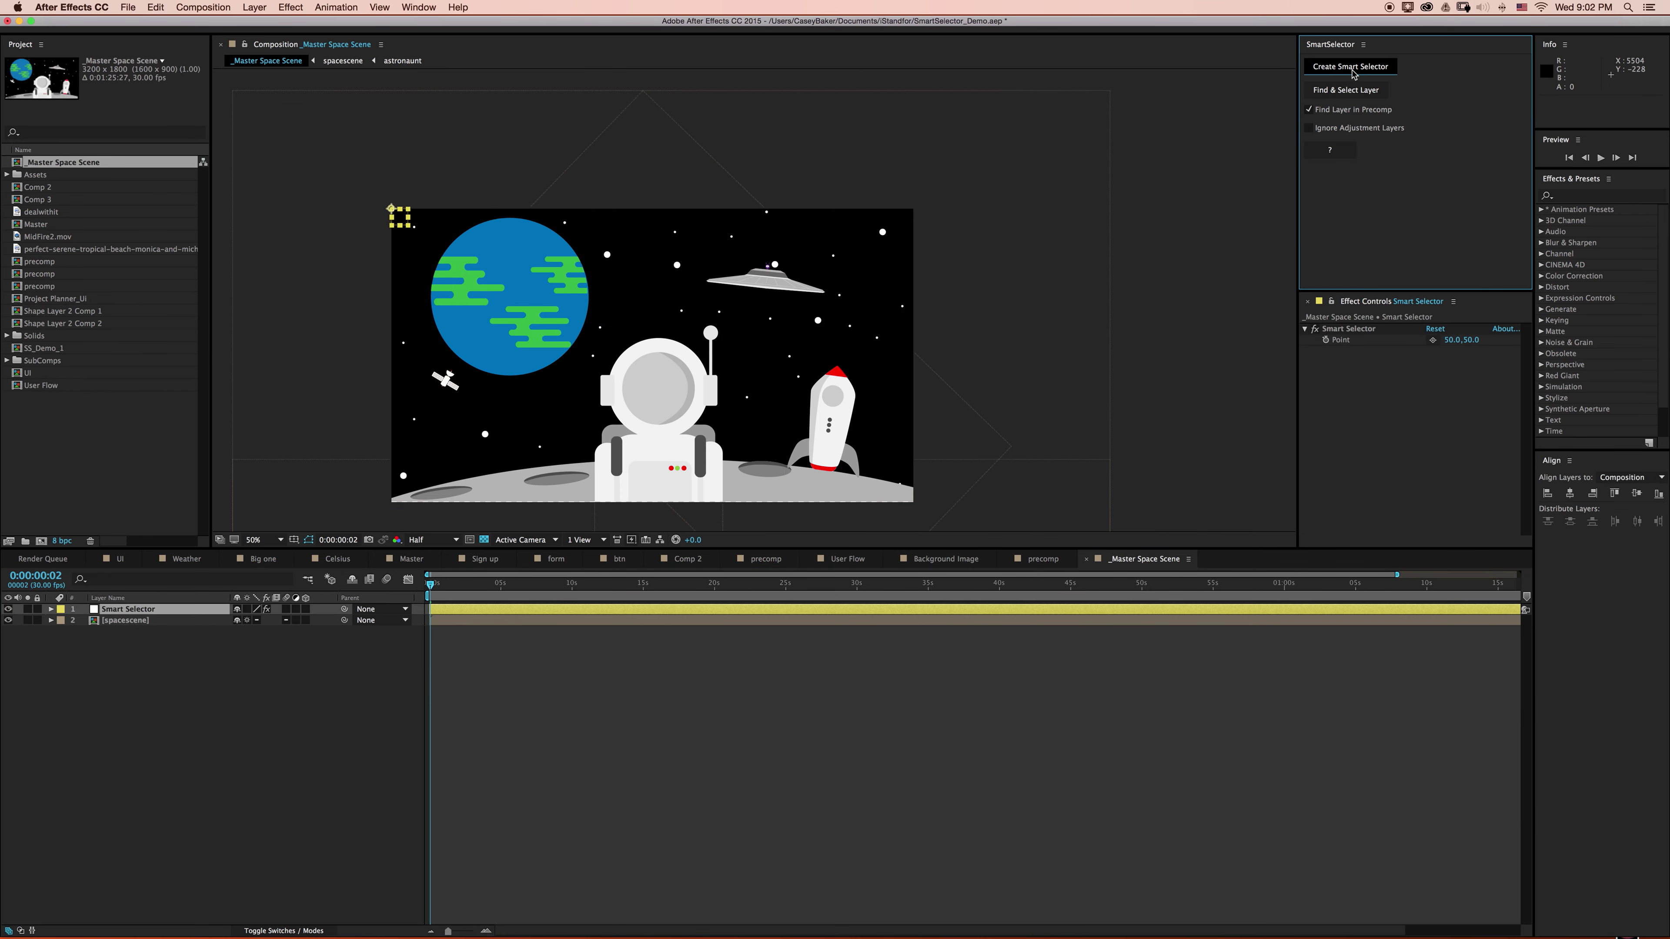
{"action": "left_click", "coordinate": [1432, 339]}
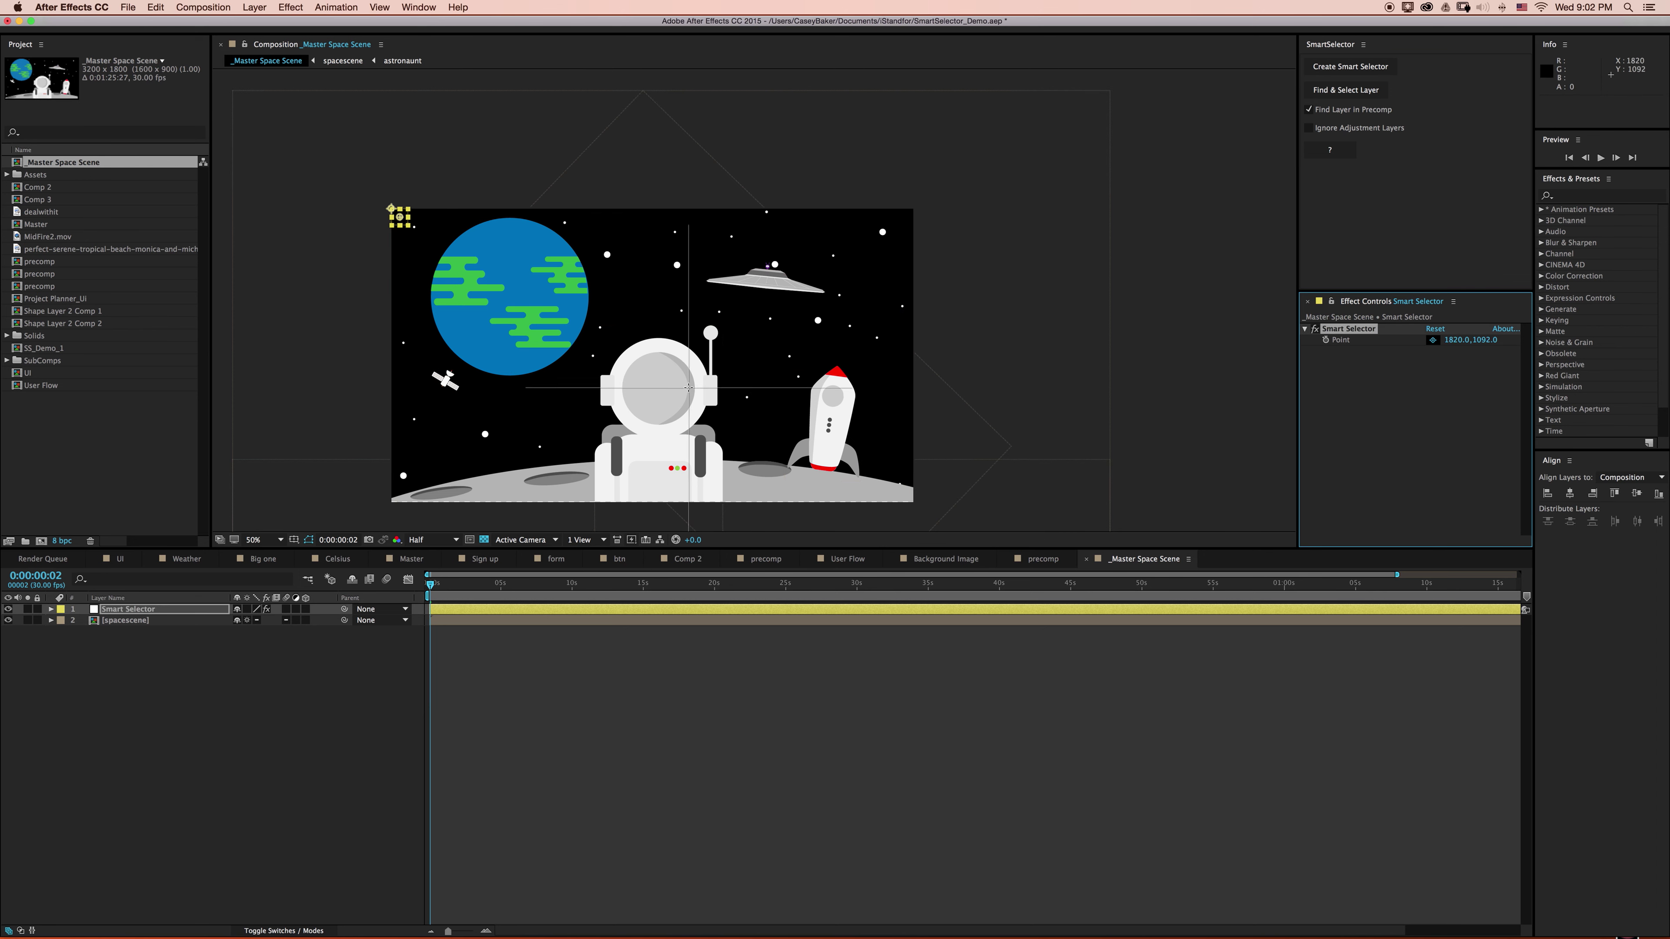
{"action": "left_click", "coordinate": [689, 386]}
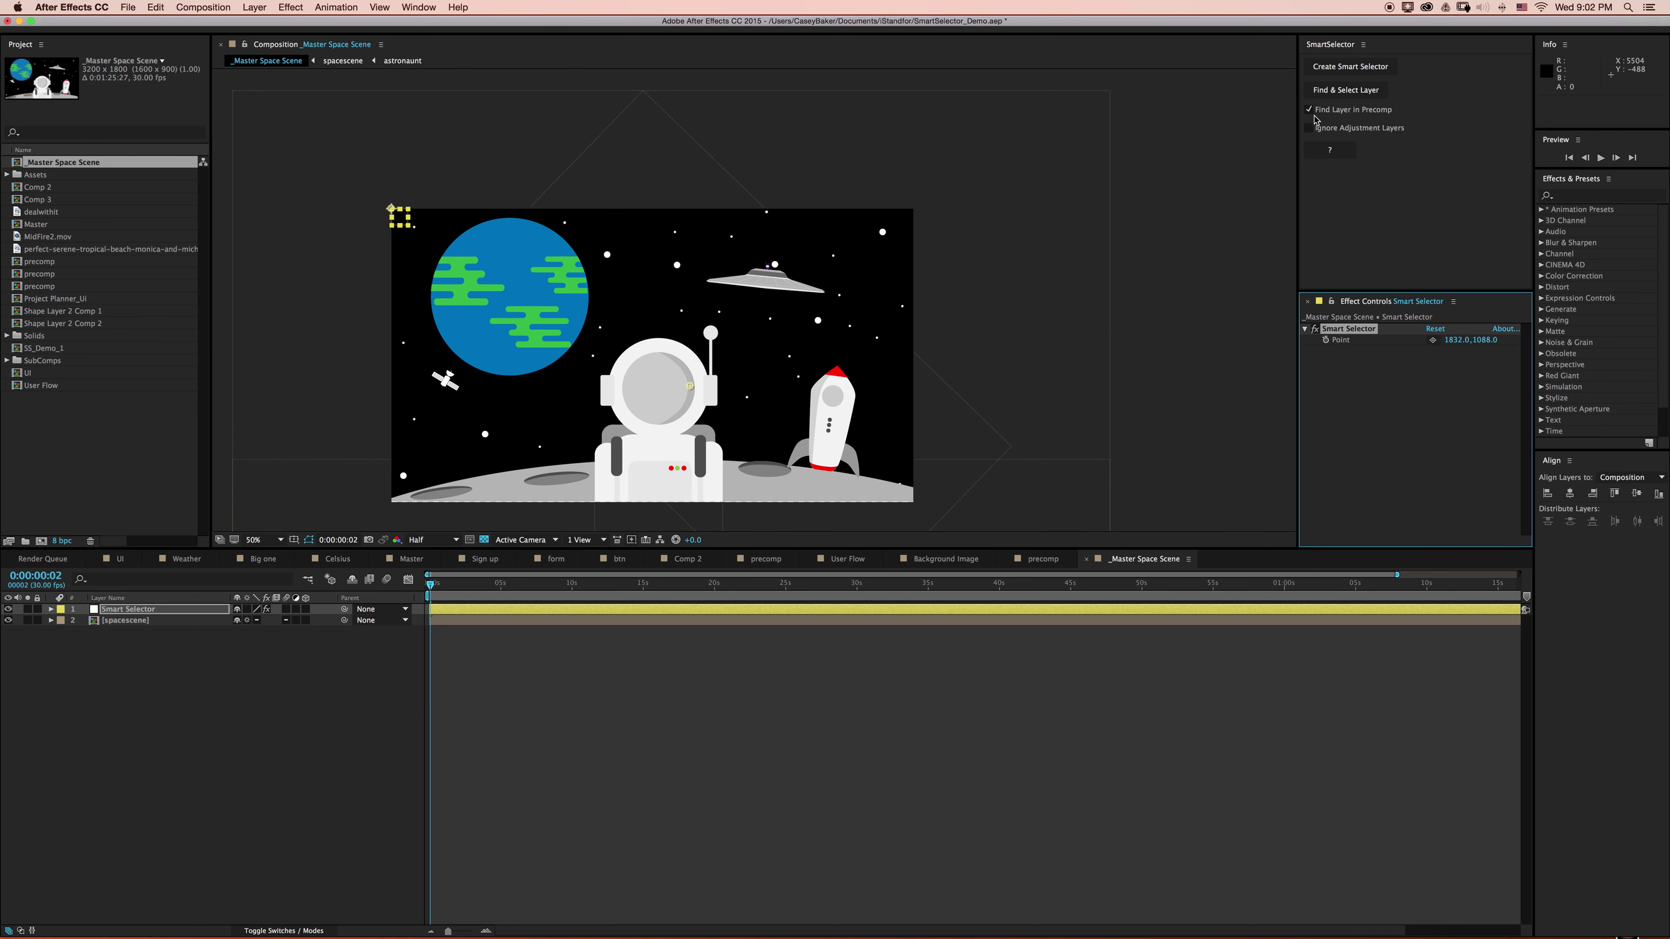
{"action": "left_click", "coordinate": [1345, 90]}
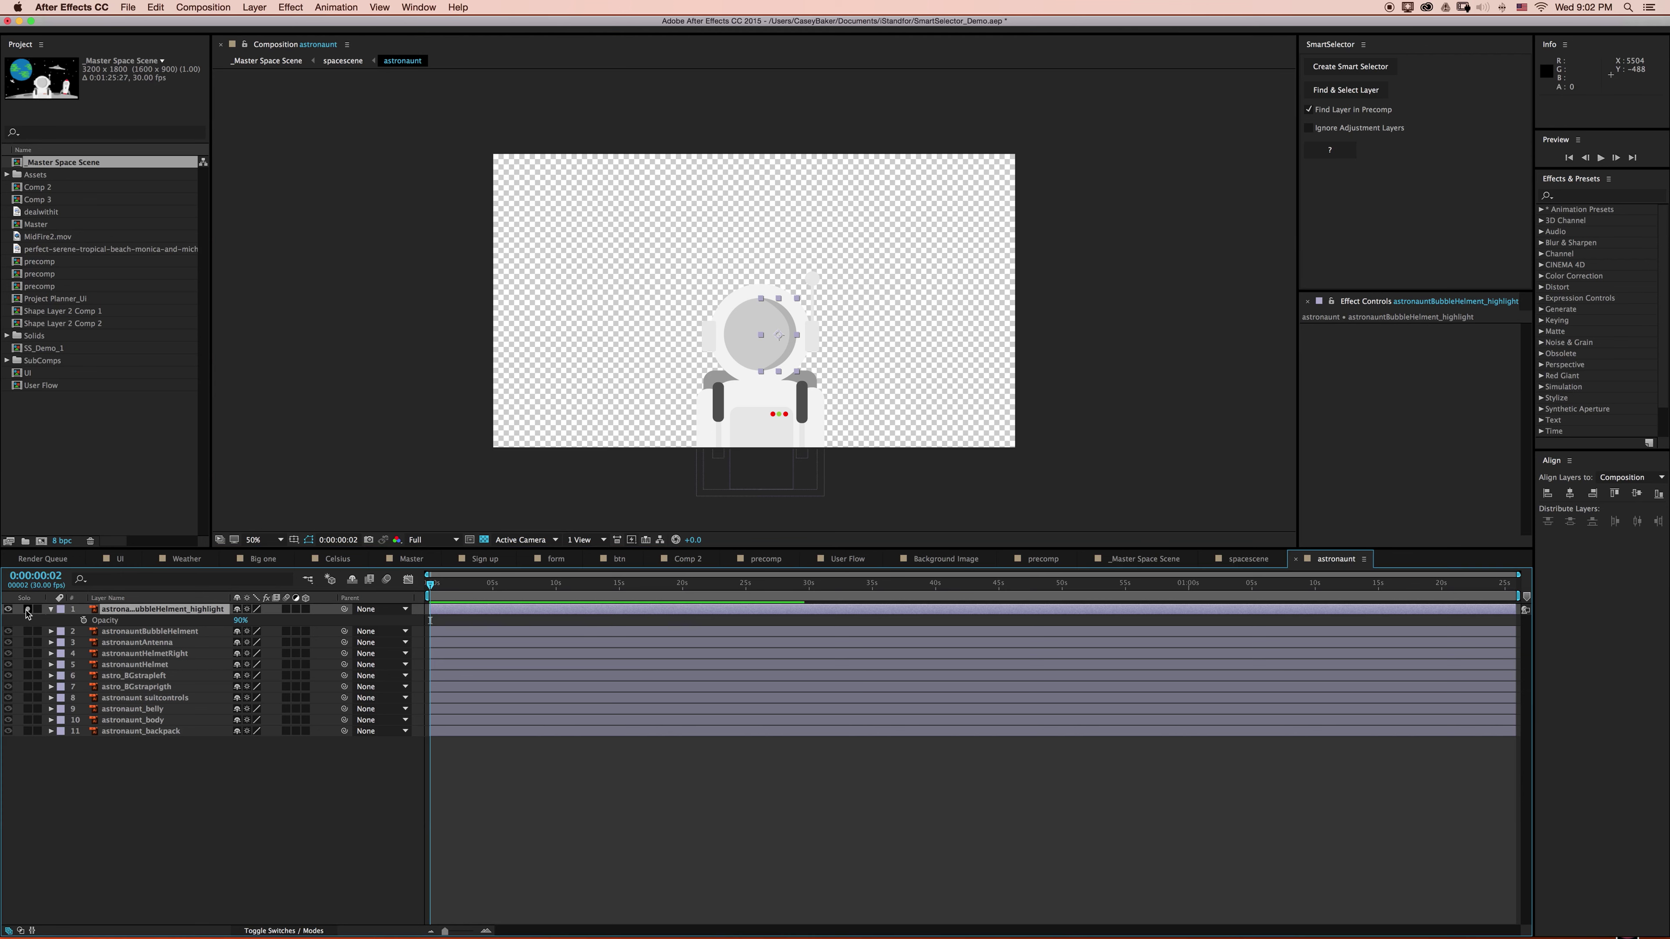
{"action": "left_click", "coordinate": [27, 610]}
Unsolo the helmet highlight, return to spacescene and add a Smart Selector there
{"action": "left_click", "coordinate": [27, 611]}
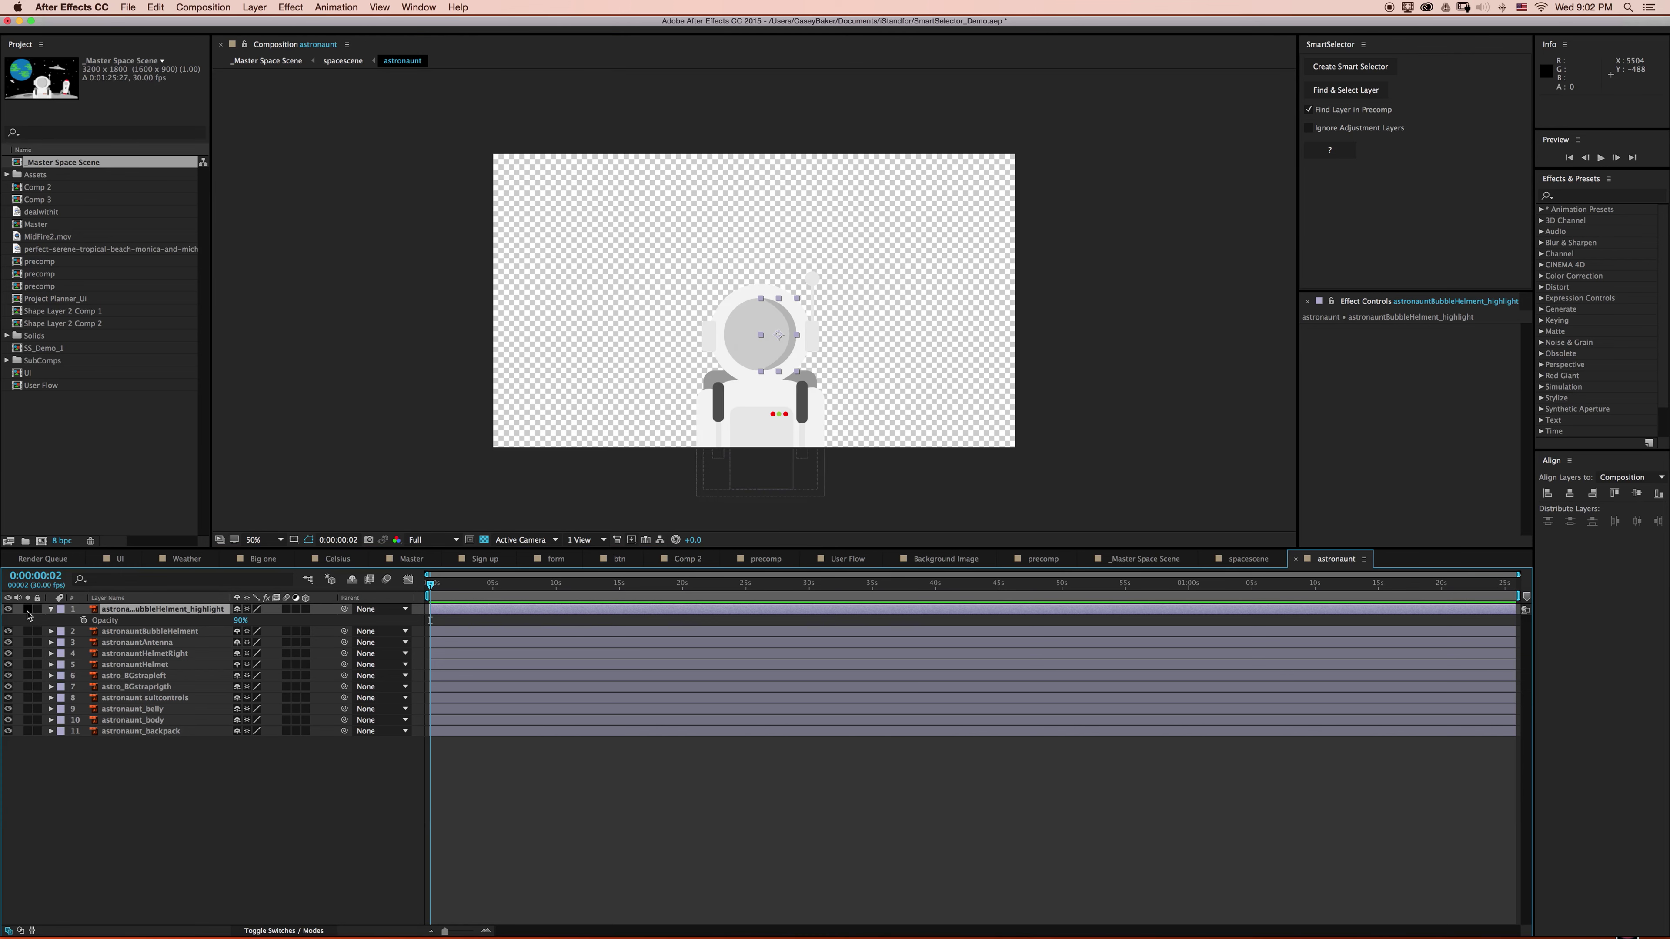
{"action": "left_click", "coordinate": [1248, 558]}
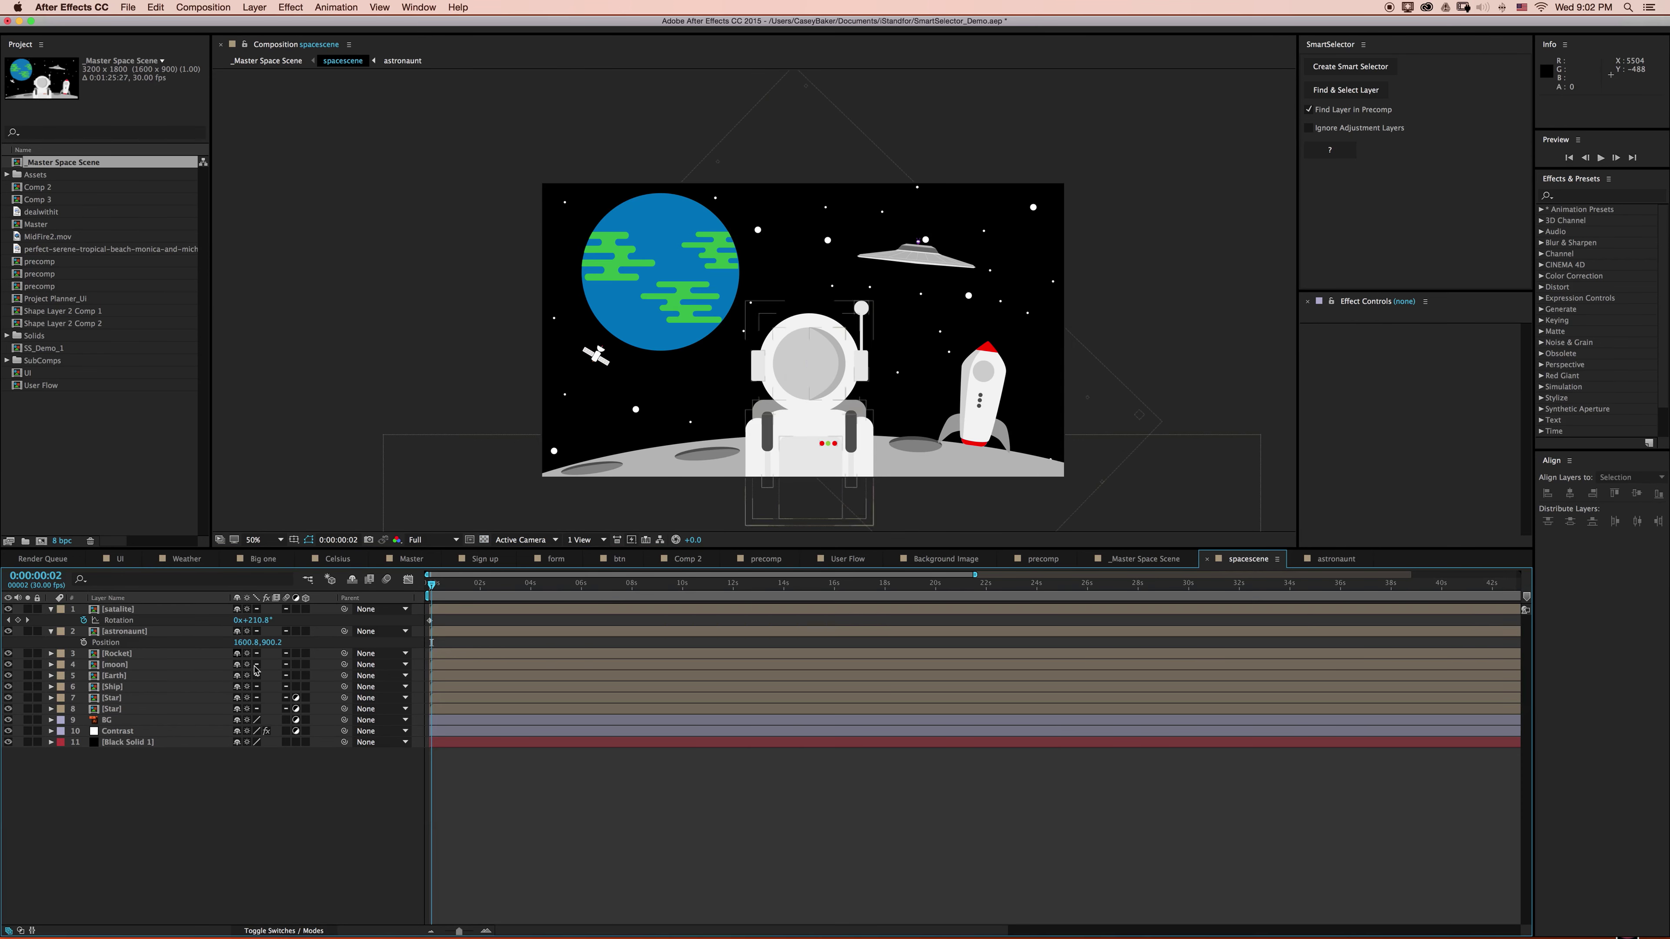
{"action": "left_click", "coordinate": [1349, 67]}
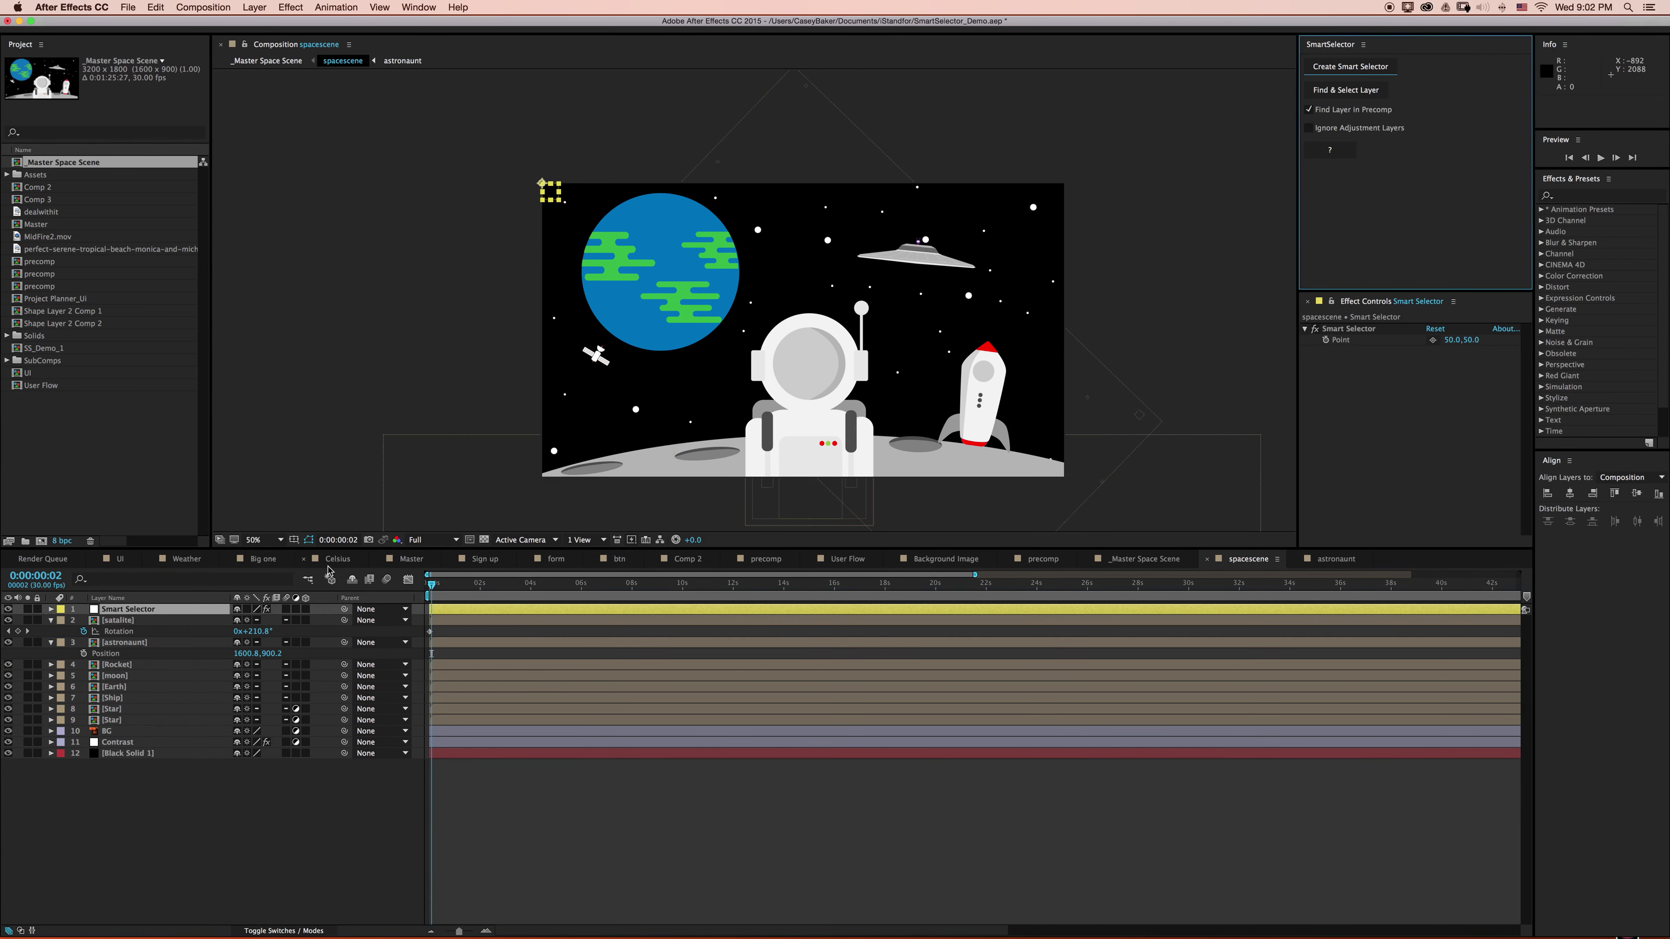
Aim the selector point at the flying saucer, find its alien layer in Ship, and view the whole ship
{"action": "left_click", "coordinate": [1432, 341]}
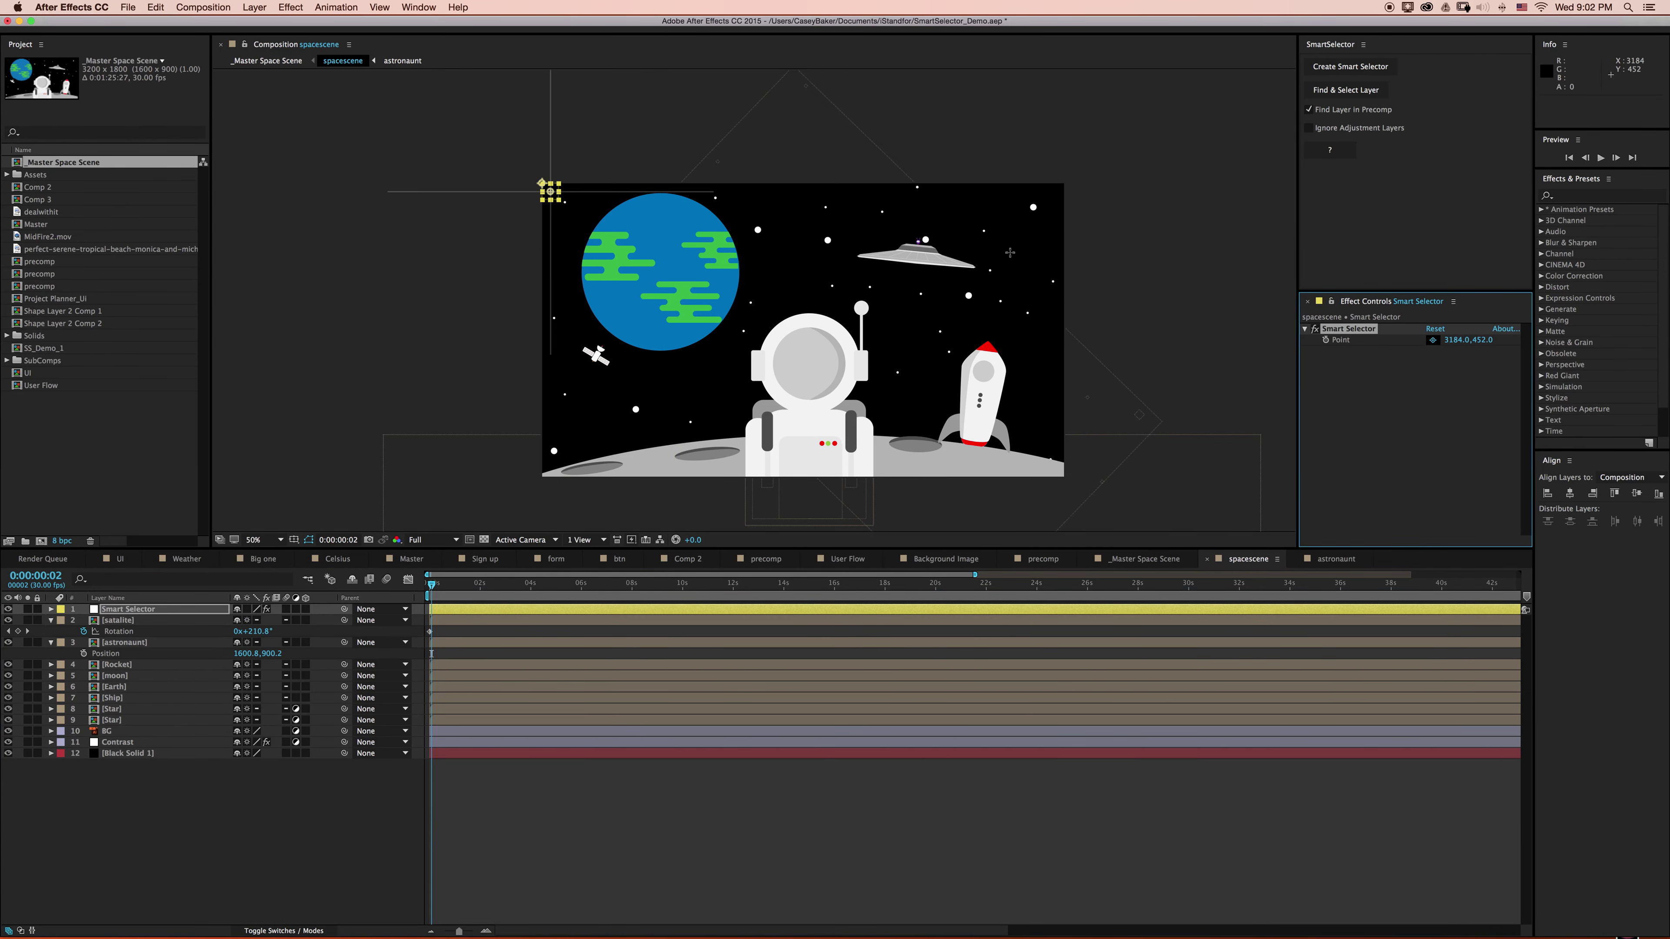
{"action": "left_click", "coordinate": [918, 243]}
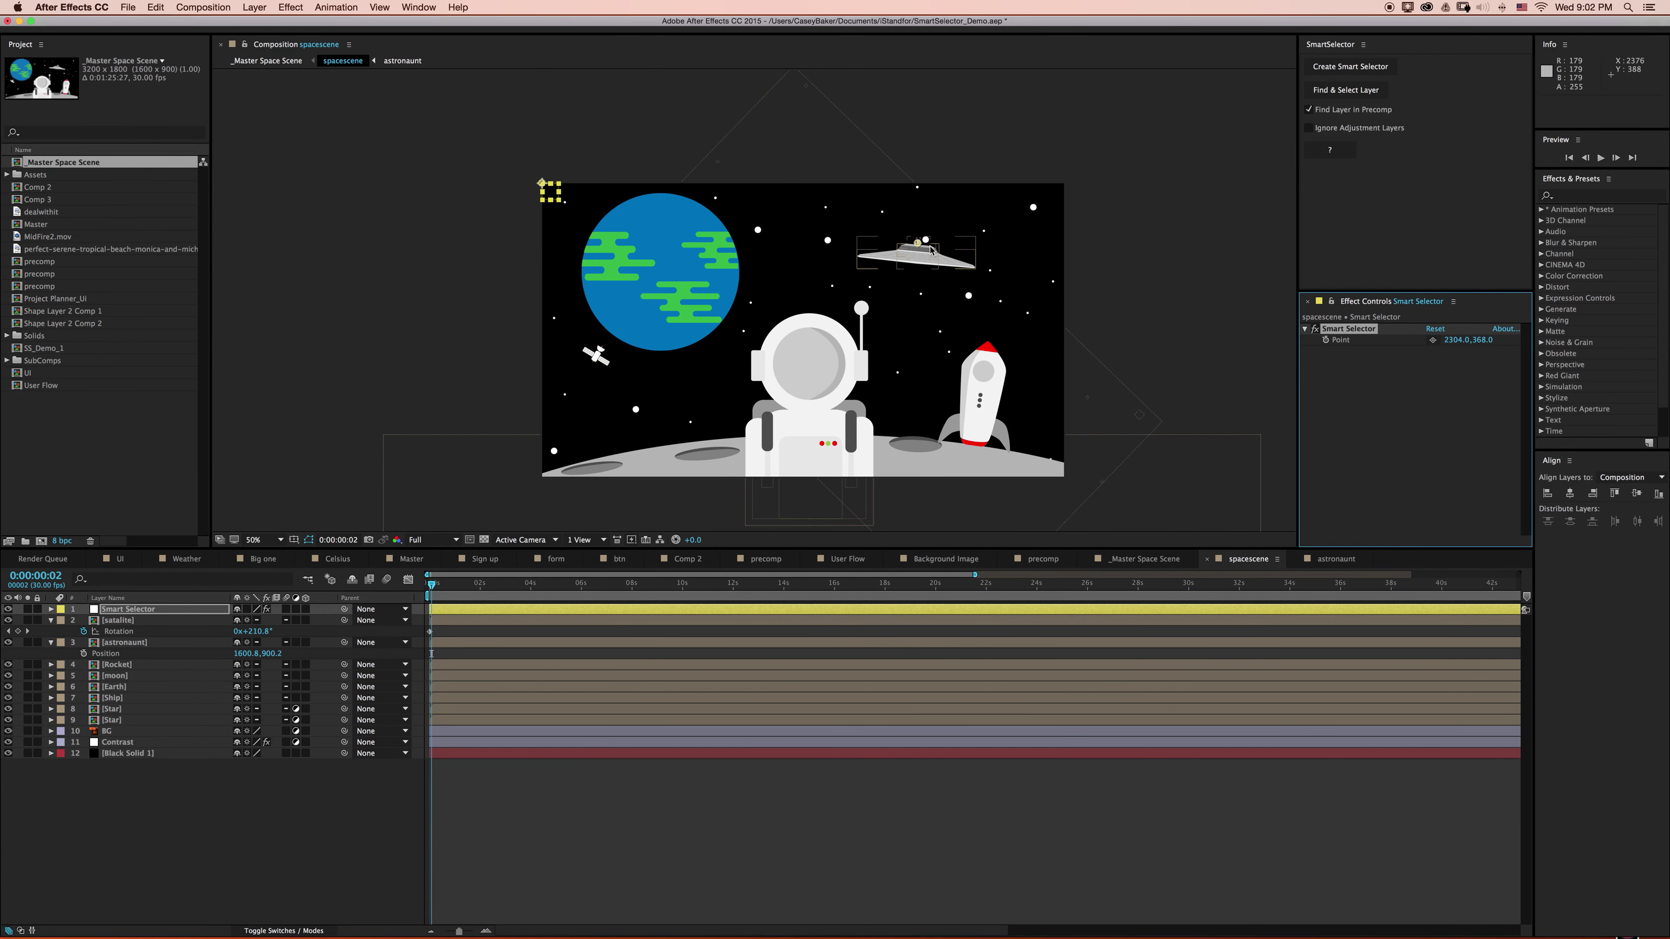
{"action": "key", "text": "period"}
{"action": "key", "text": "period"}
{"action": "key", "text": "period"}
{"action": "key", "text": "period"}
{"action": "key", "text": "period"}
{"action": "key", "text": "period"}
{"action": "left_click_drag", "start_coordinate": [1044, 224], "coordinate": [305, 518]}
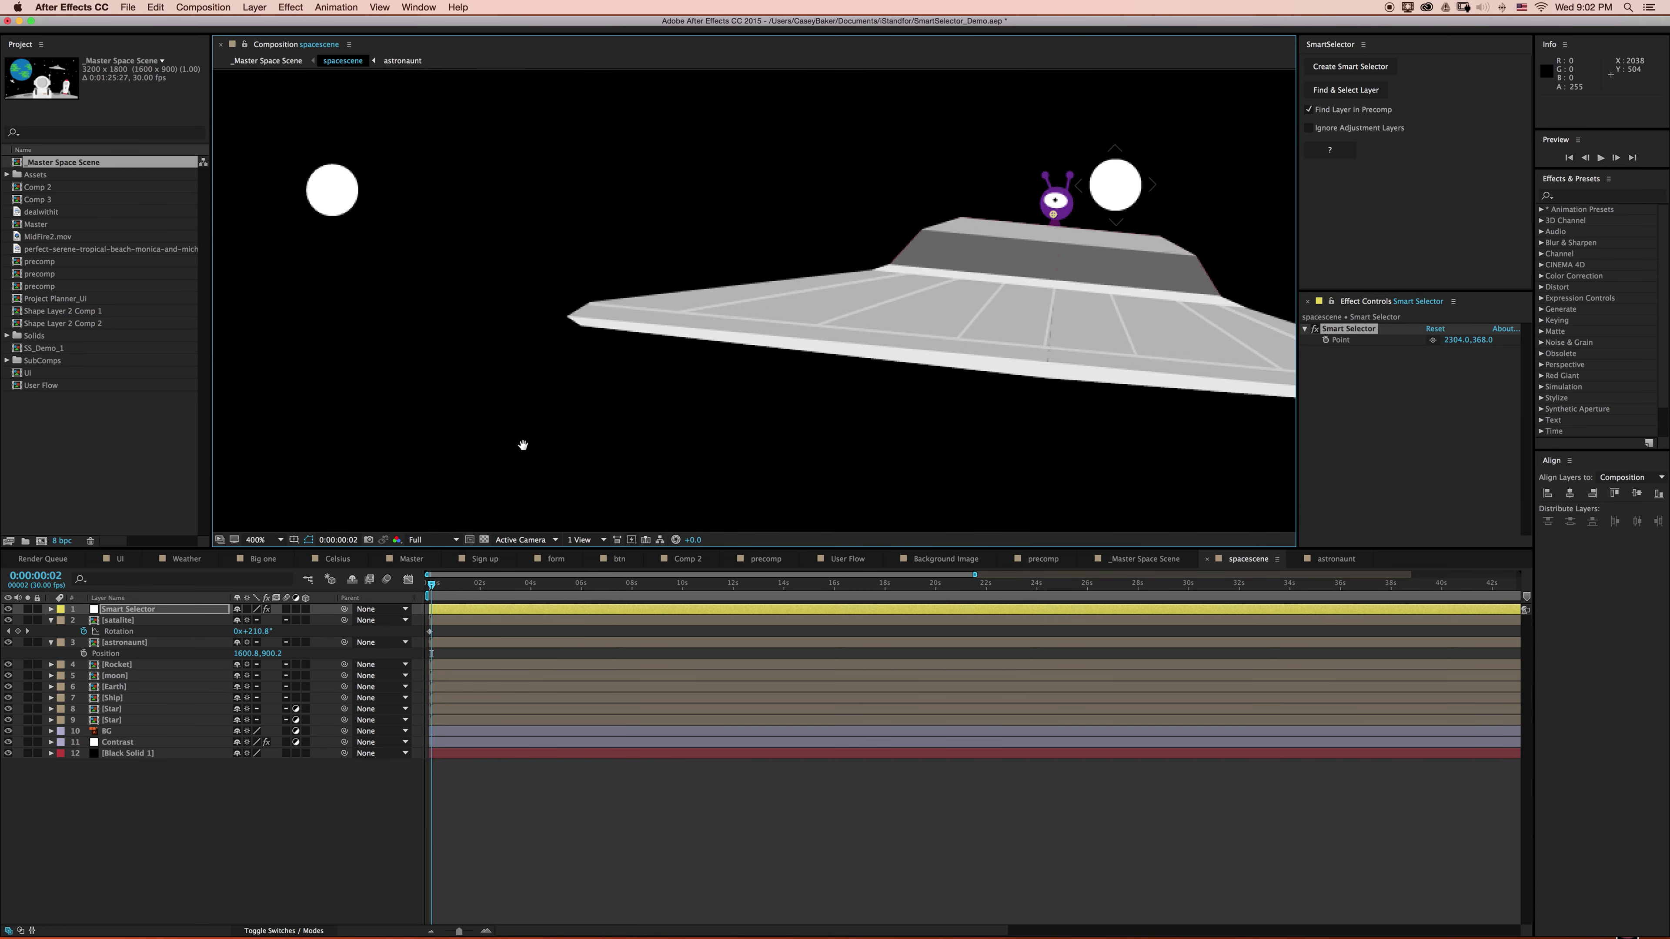
{"action": "left_click_drag", "start_coordinate": [794, 308], "coordinate": [796, 307]}
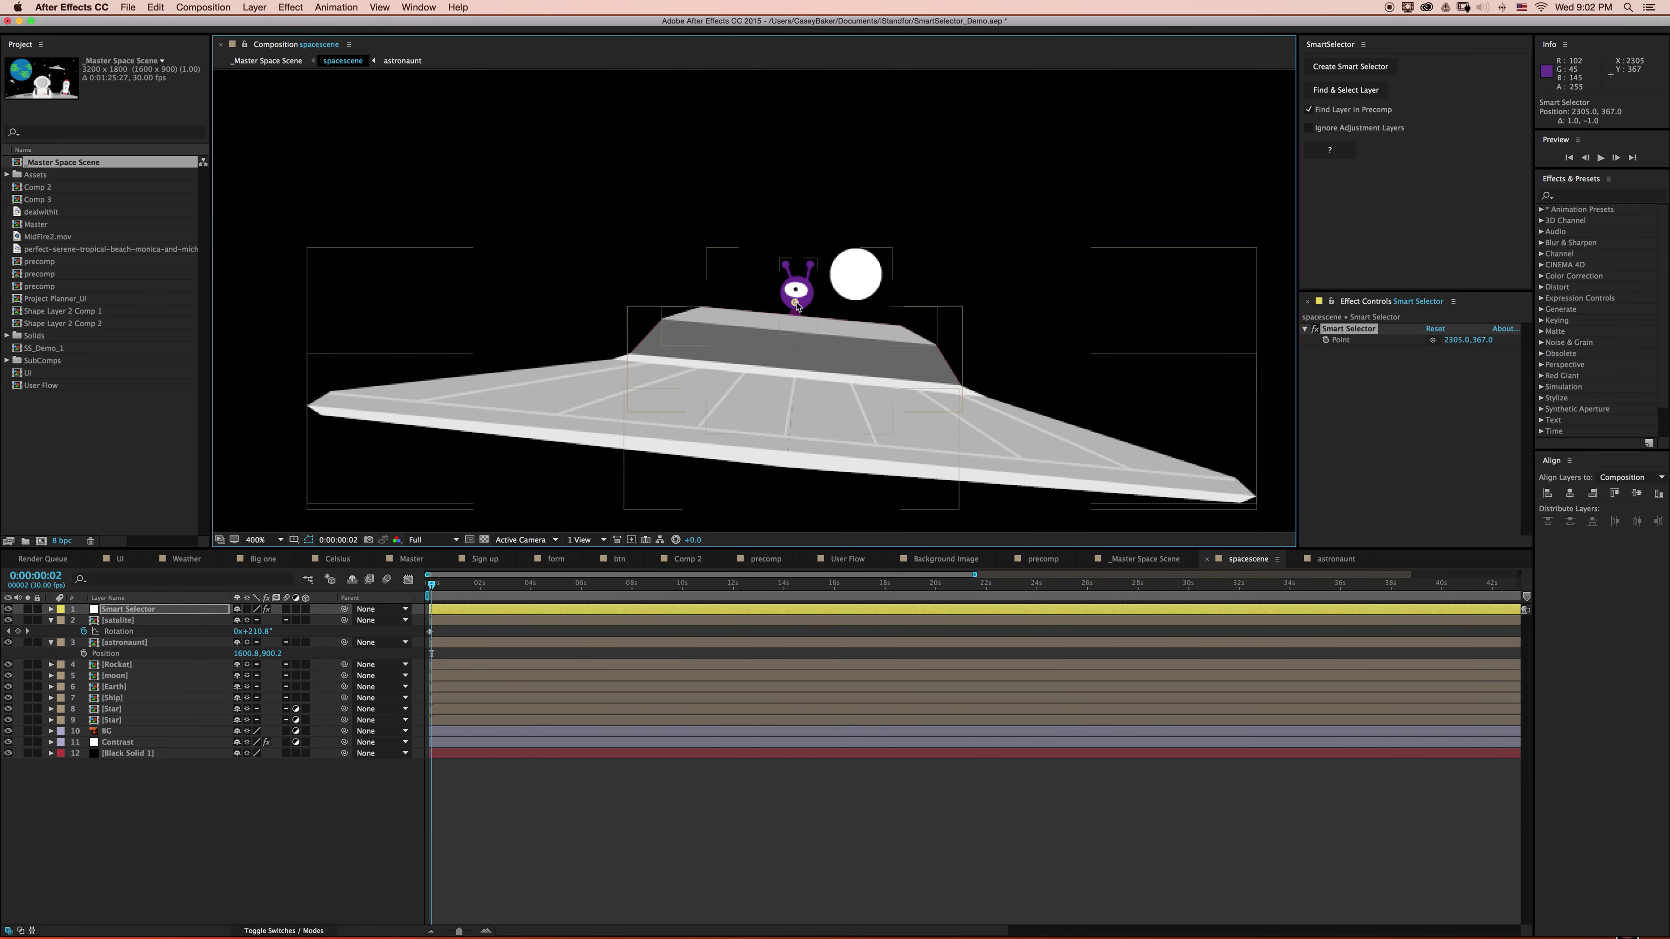
{"action": "left_click", "coordinate": [1345, 89]}
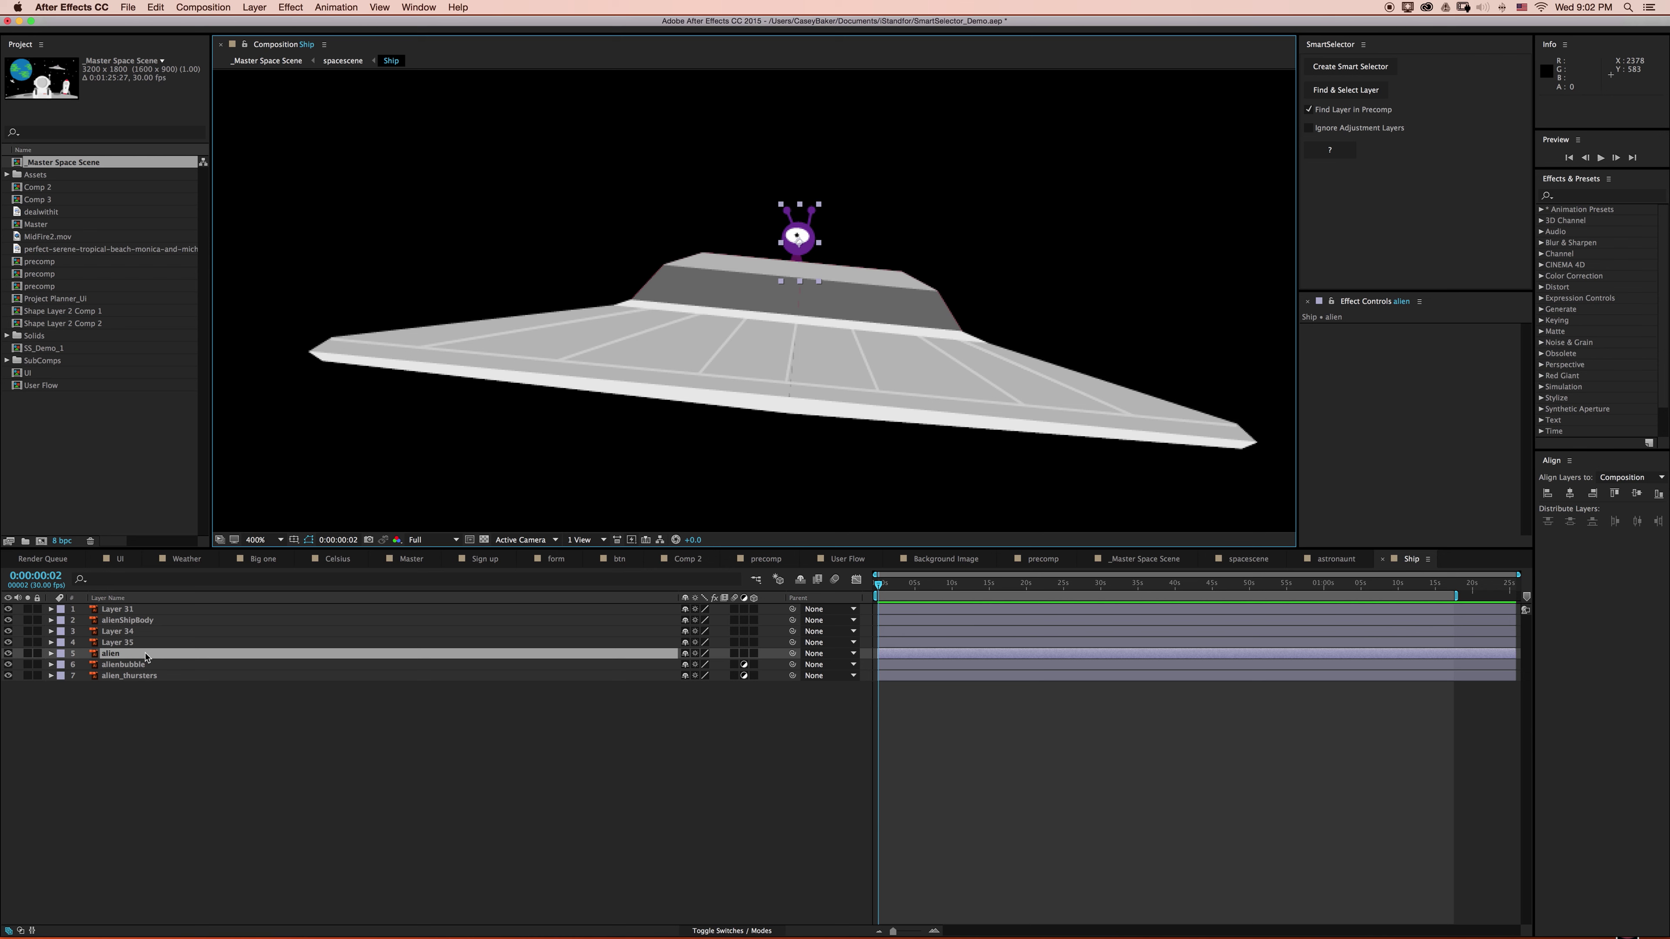
{"action": "key", "text": "slash"}
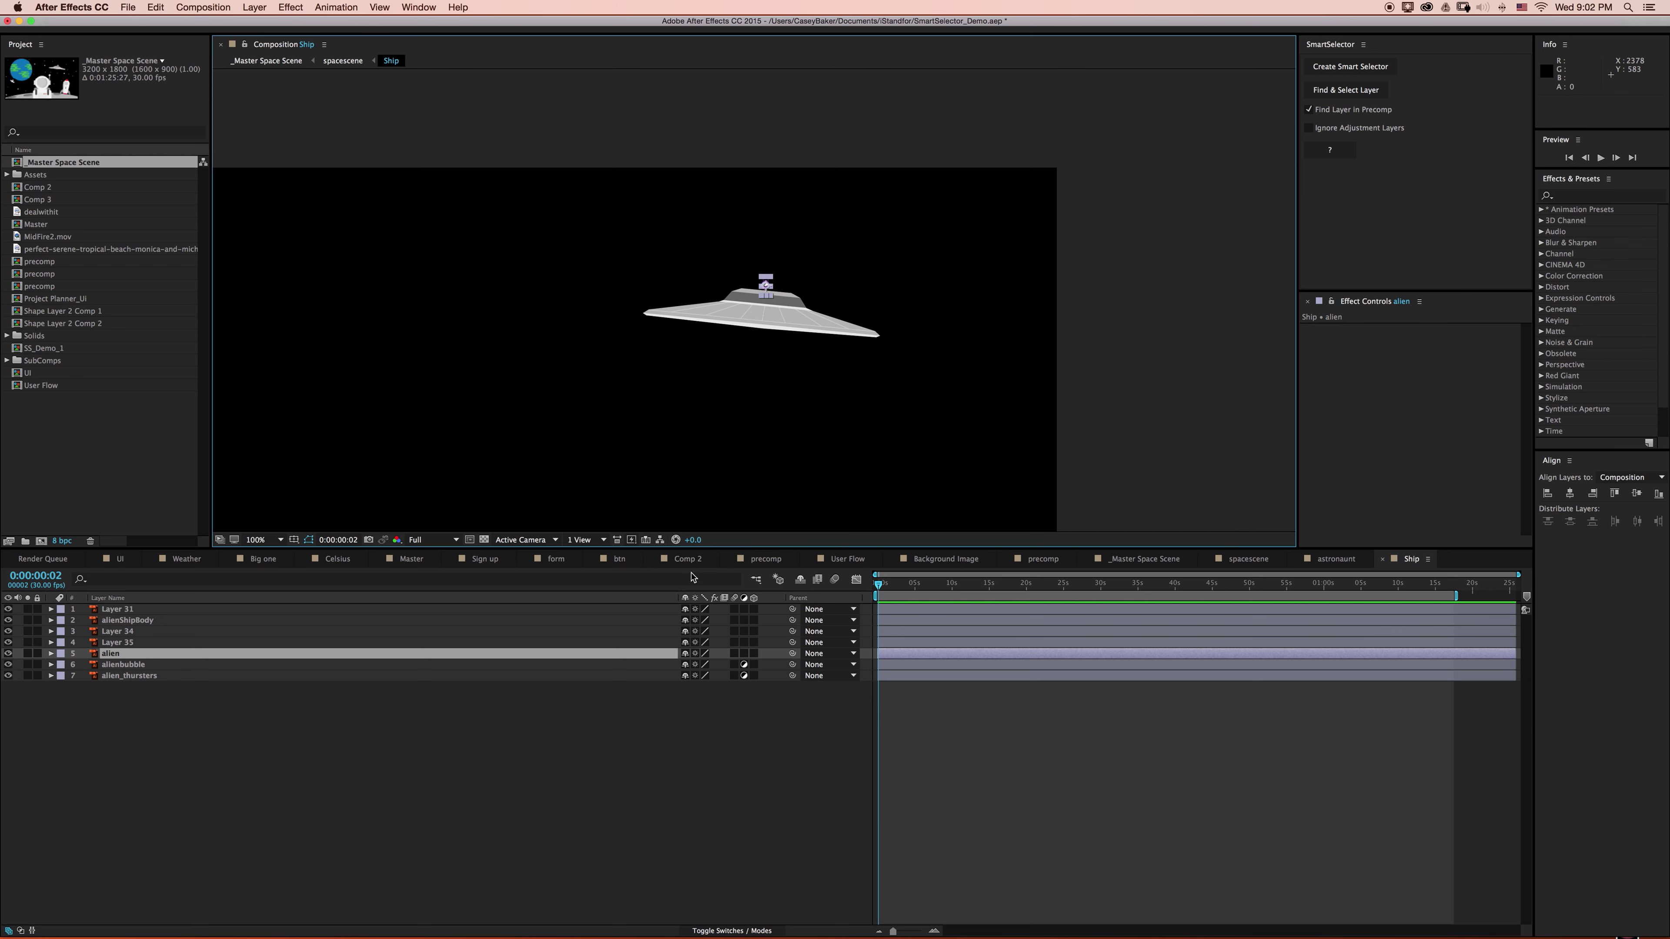
Add a Smart Selector layer to the Project Planner_Ui composition
{"action": "double_click", "coordinate": [82, 300]}
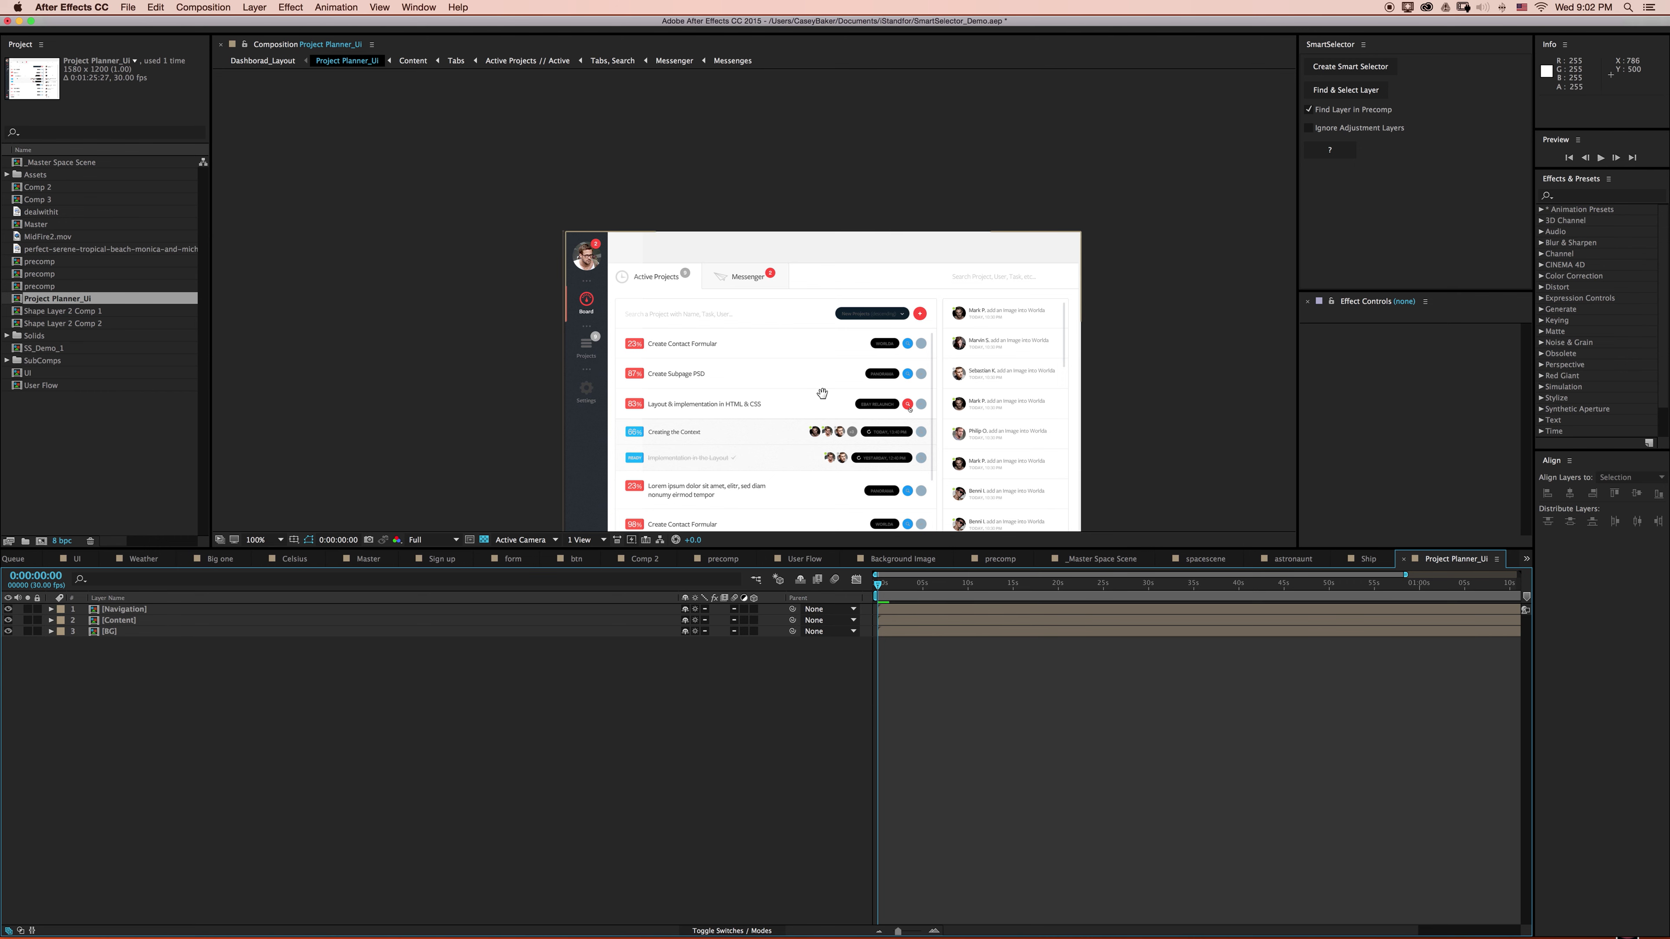
{"action": "scroll", "coordinate": [822, 391], "scroll_direction": "down", "scroll_amount": 4}
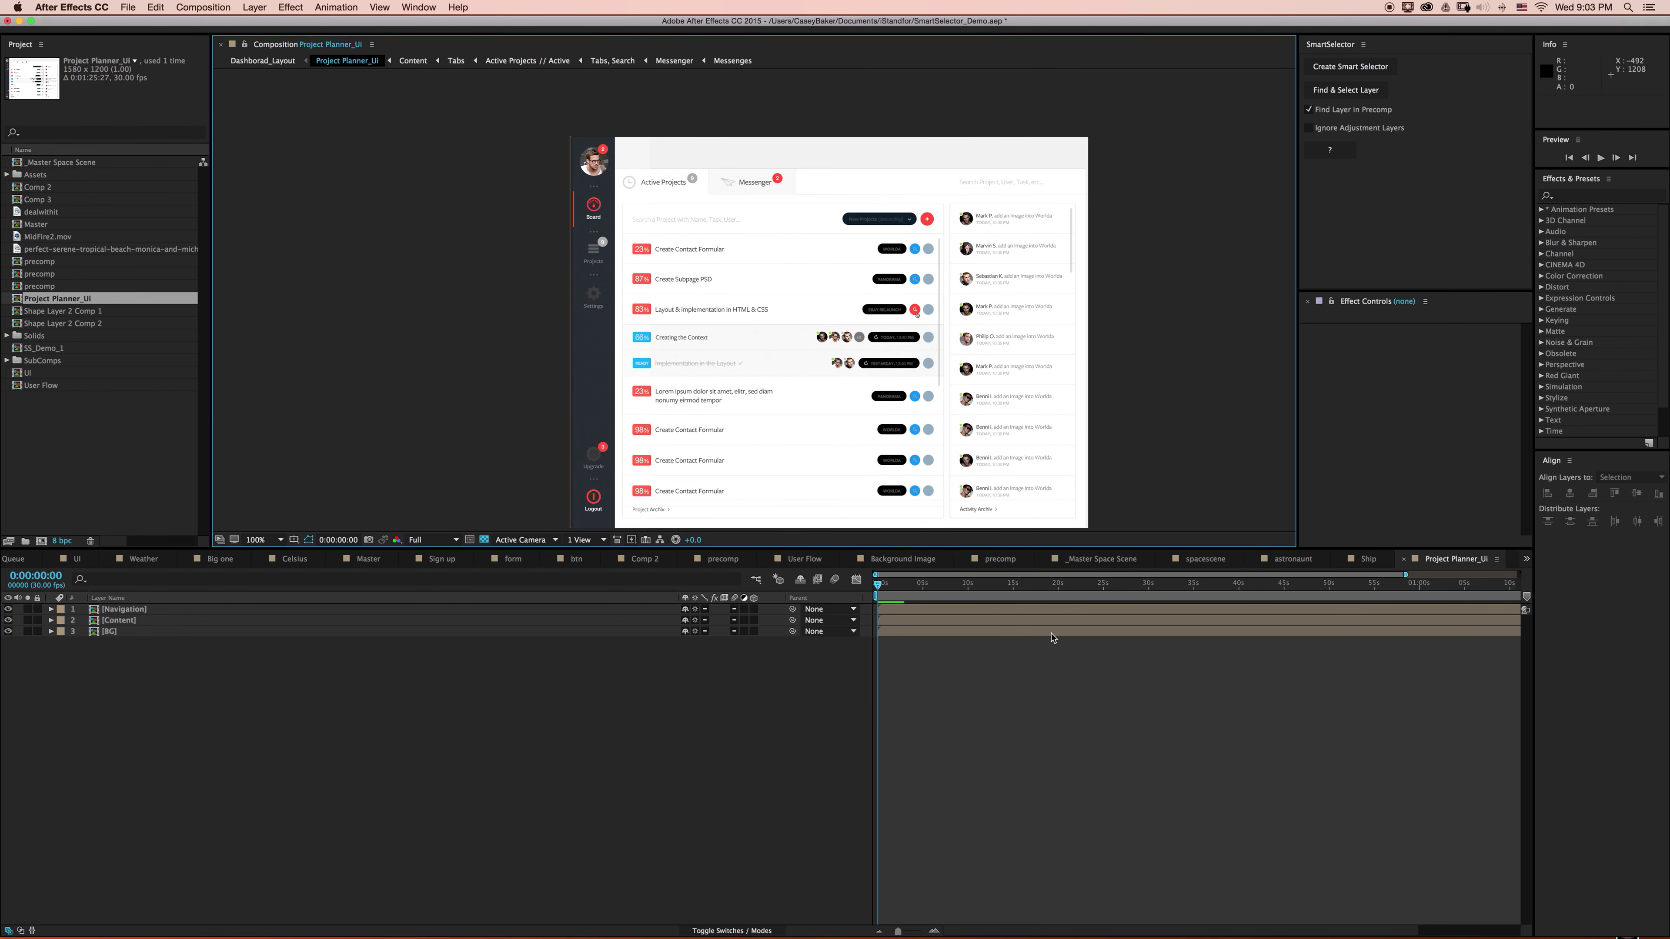
{"action": "left_click", "coordinate": [1350, 67]}
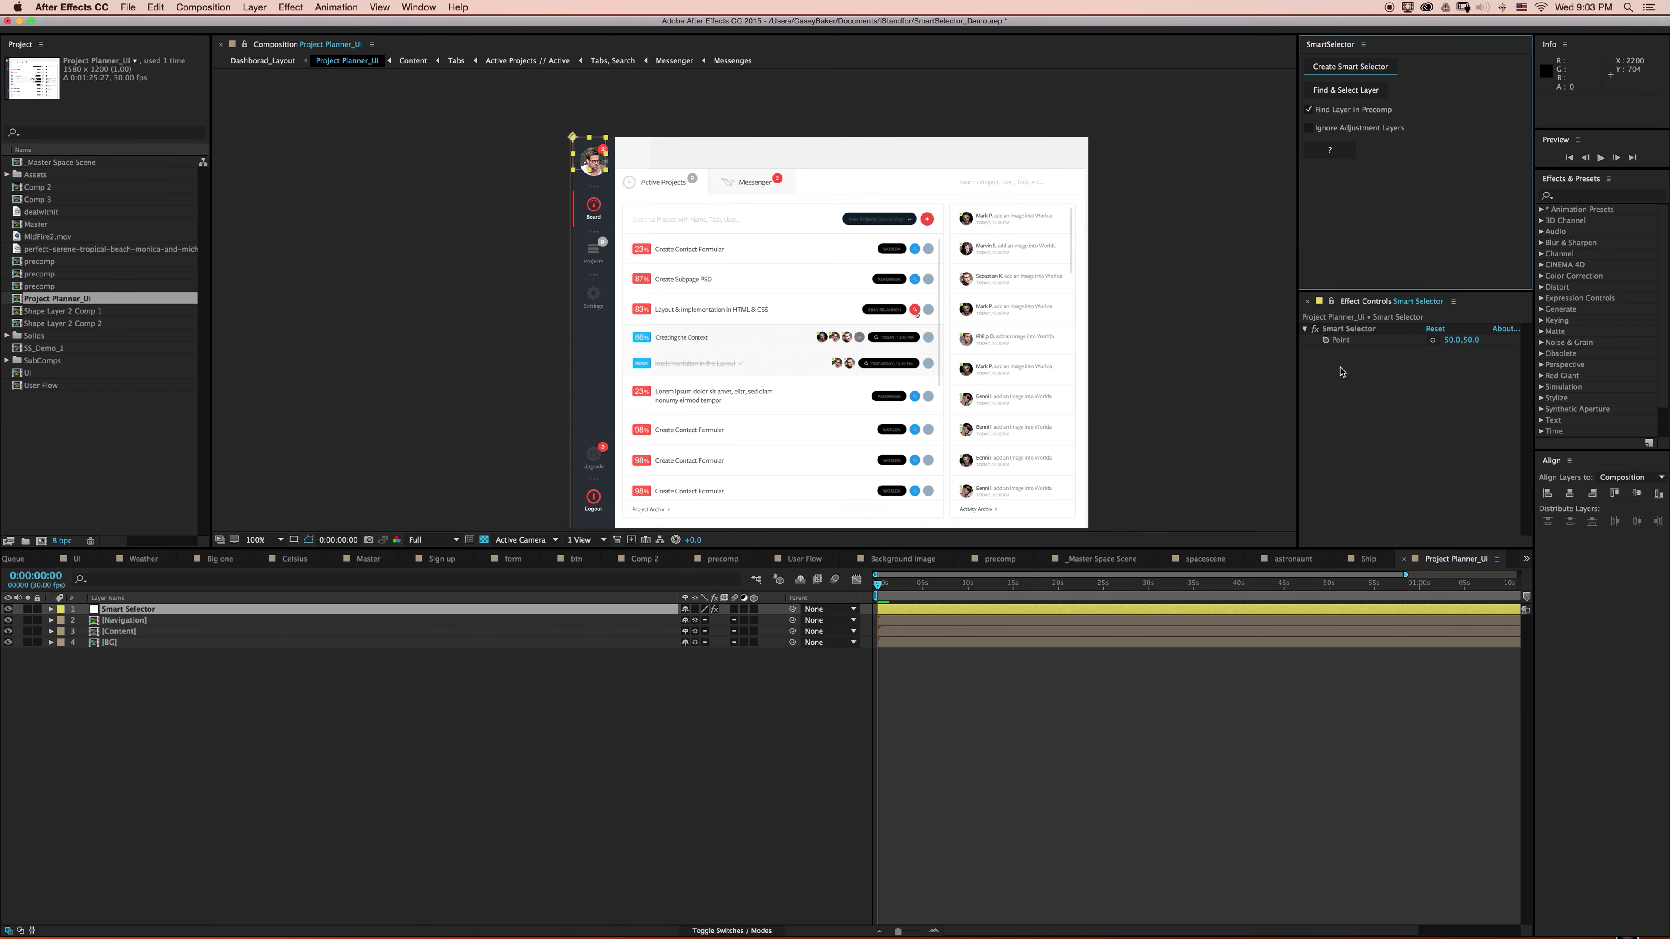
Aim the point at the red Messenger badge, find its BG layer, and briefly solo BG
{"action": "left_click", "coordinate": [1433, 340]}
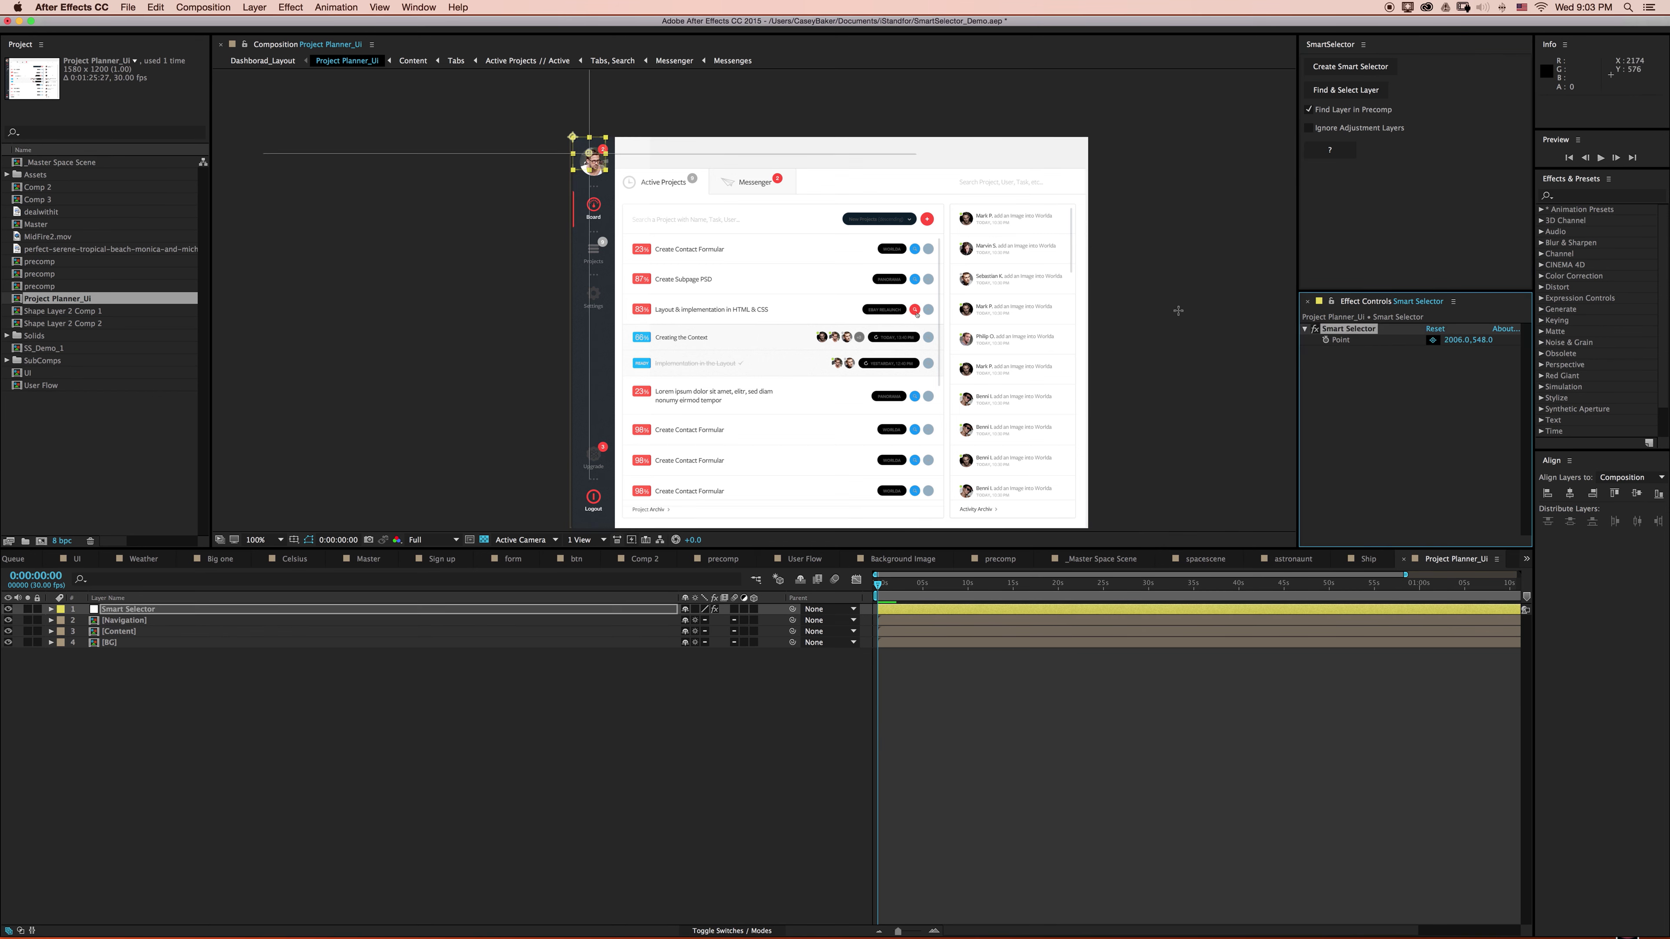
{"action": "left_click", "coordinate": [774, 176]}
{"action": "scroll", "coordinate": [812, 189], "scroll_direction": "up", "scroll_amount": 4}
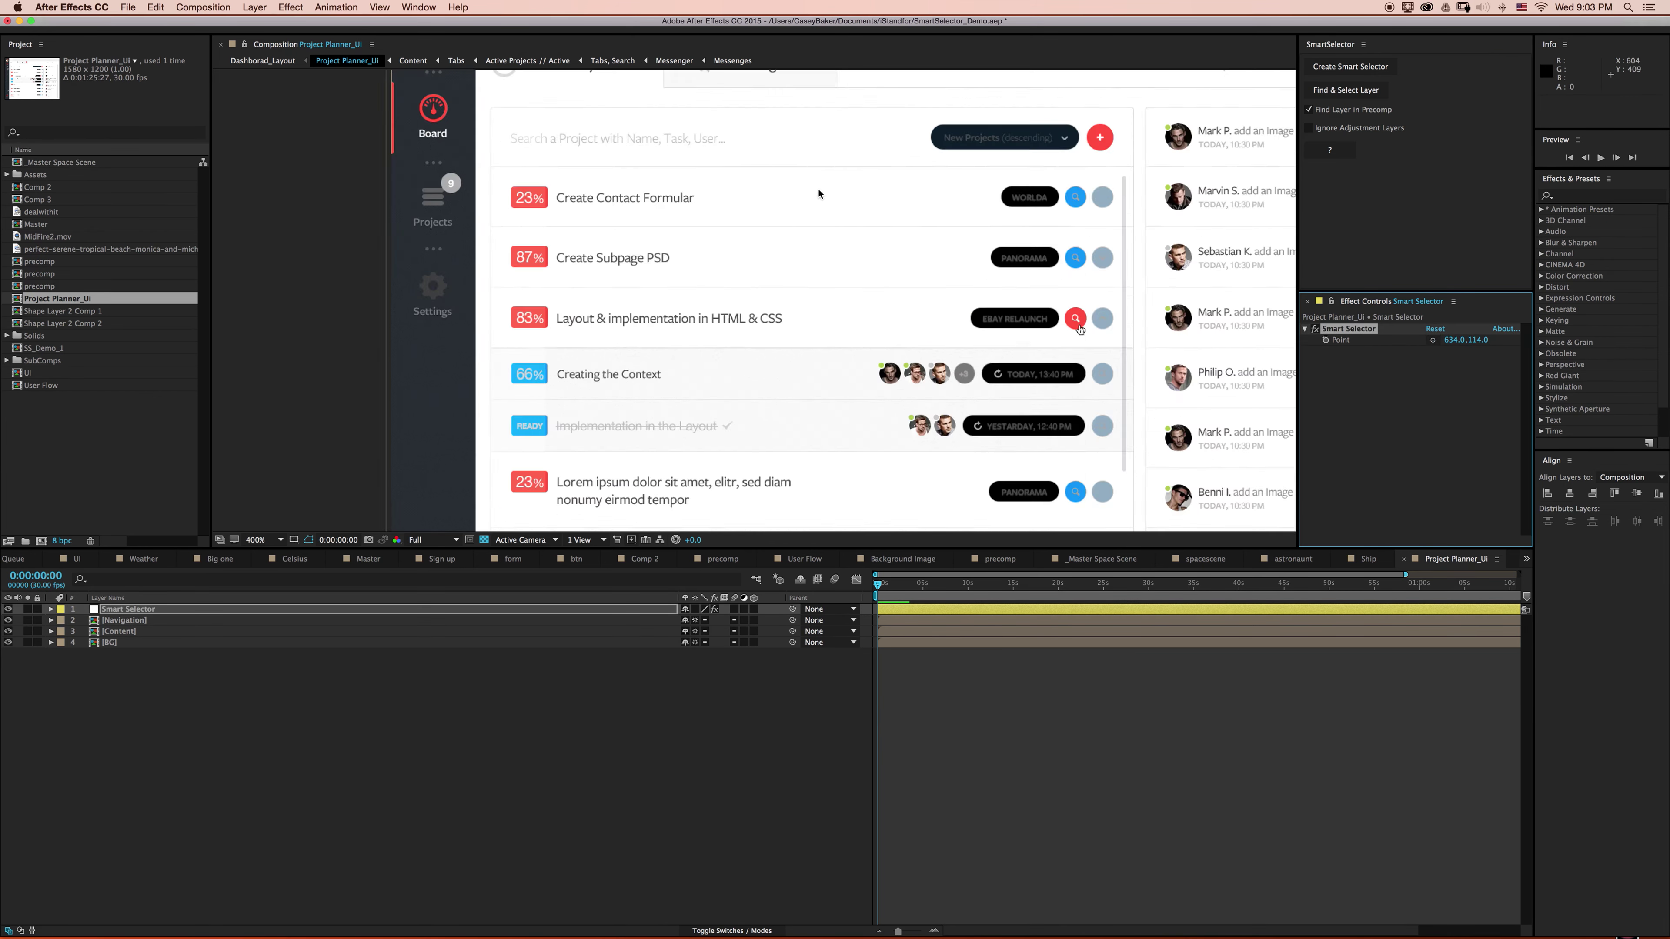
{"action": "scroll", "coordinate": [626, 274], "scroll_direction": "up", "scroll_amount": 5}
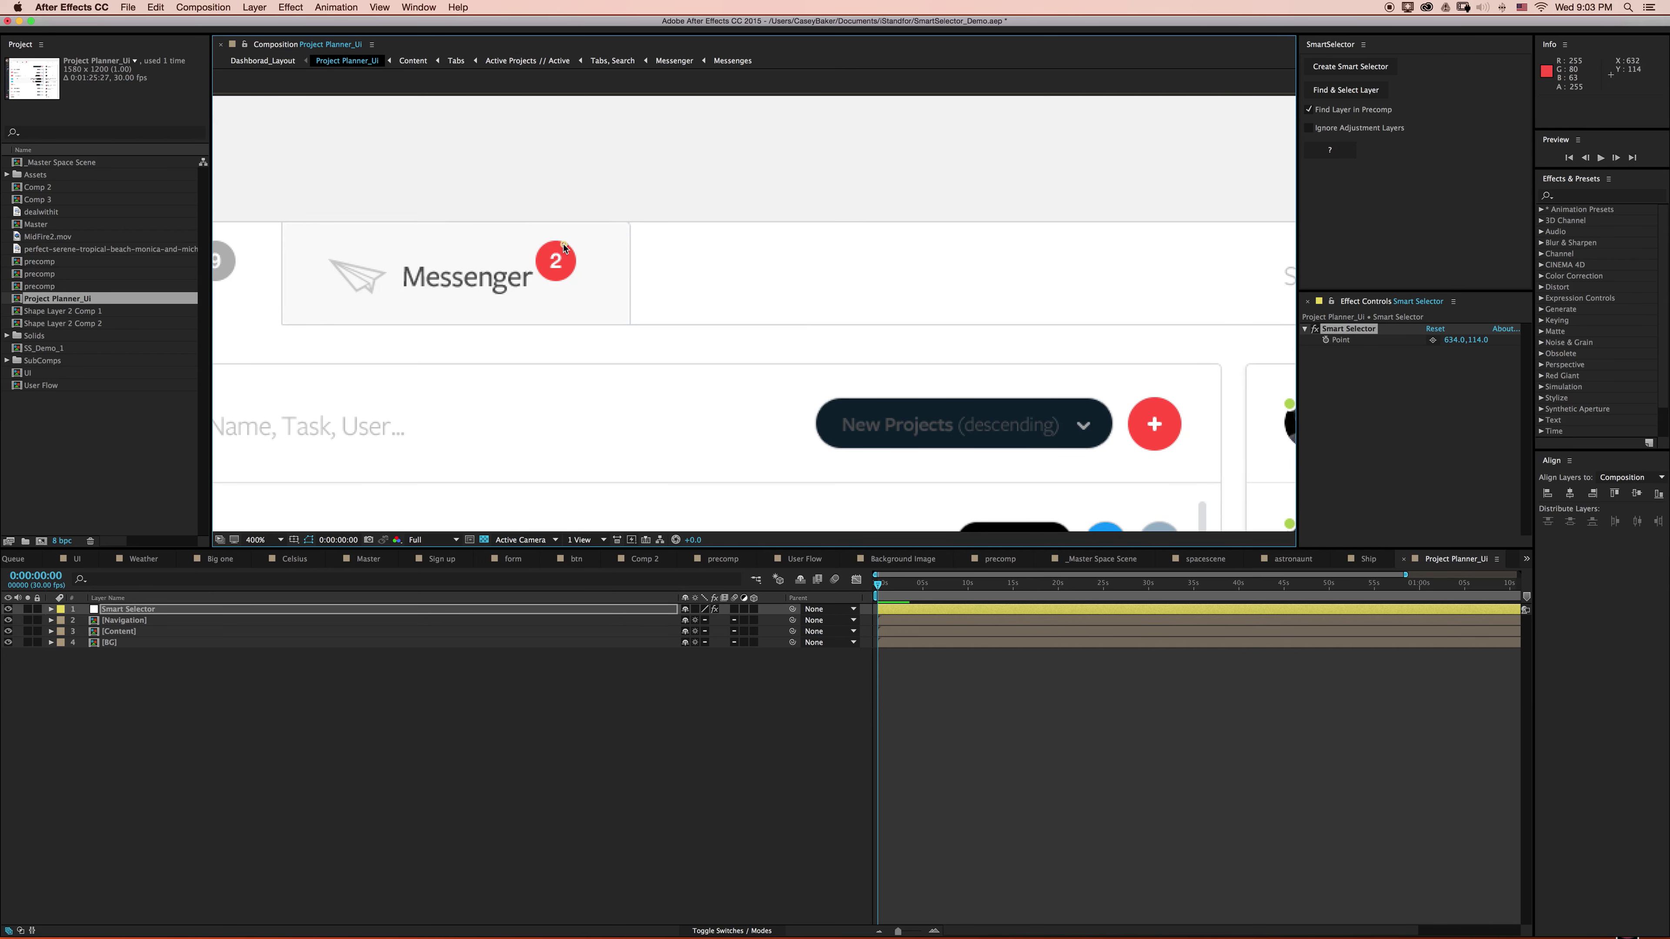
{"action": "left_click_drag", "start_coordinate": [564, 248], "coordinate": [565, 258]}
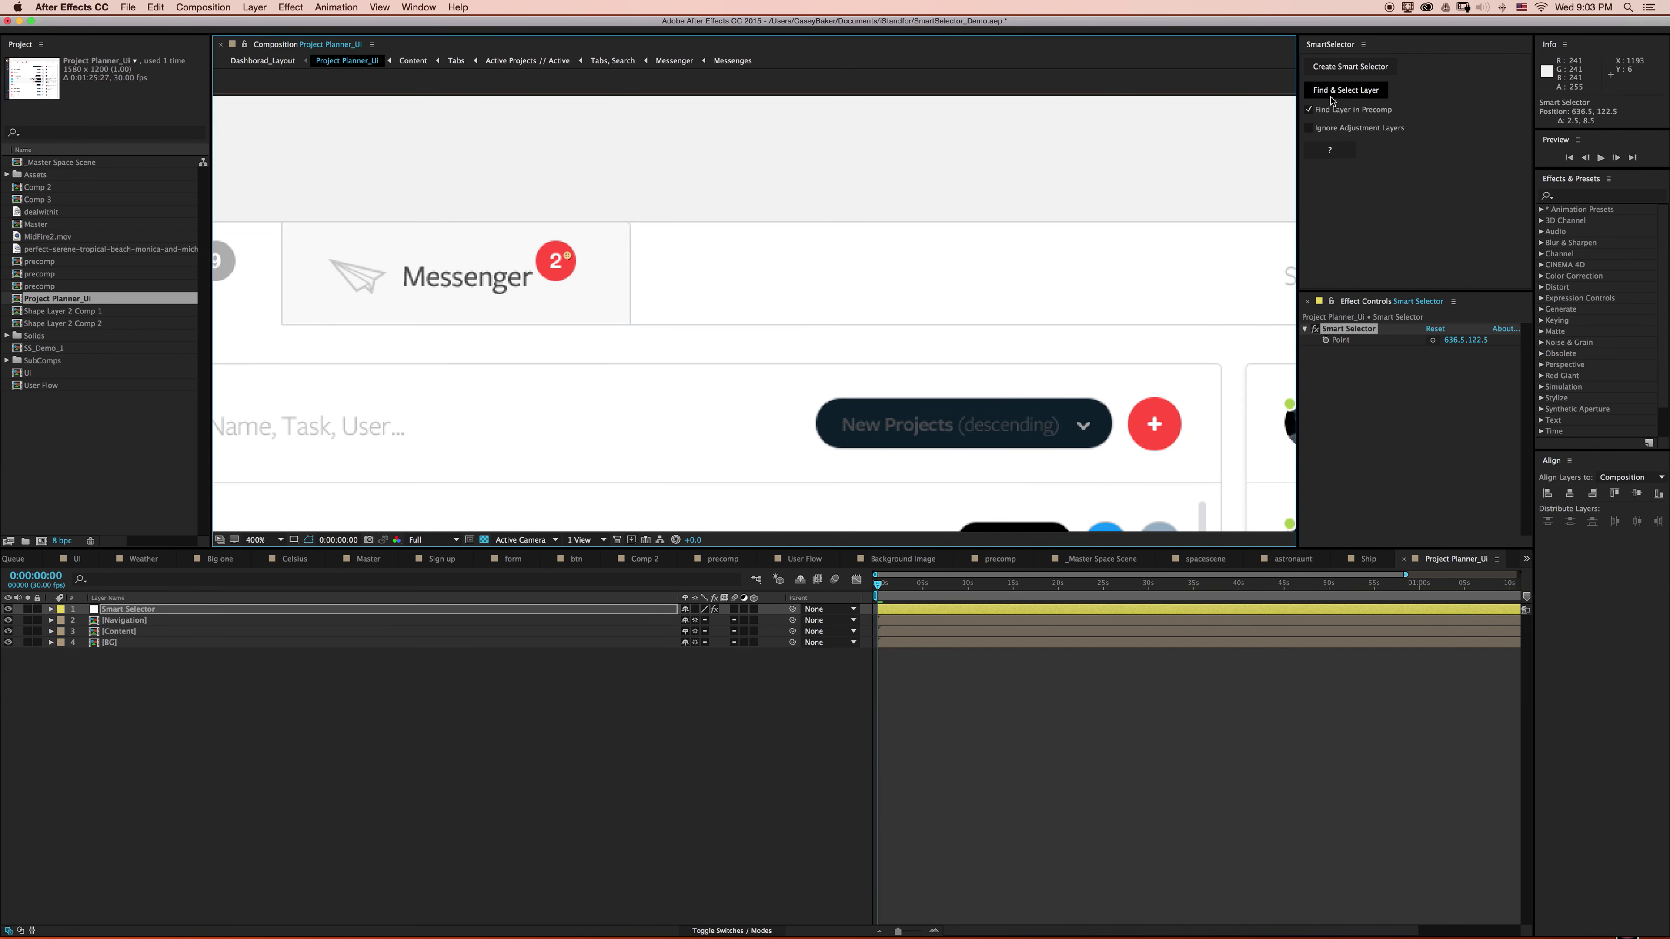
{"action": "left_click", "coordinate": [1344, 90]}
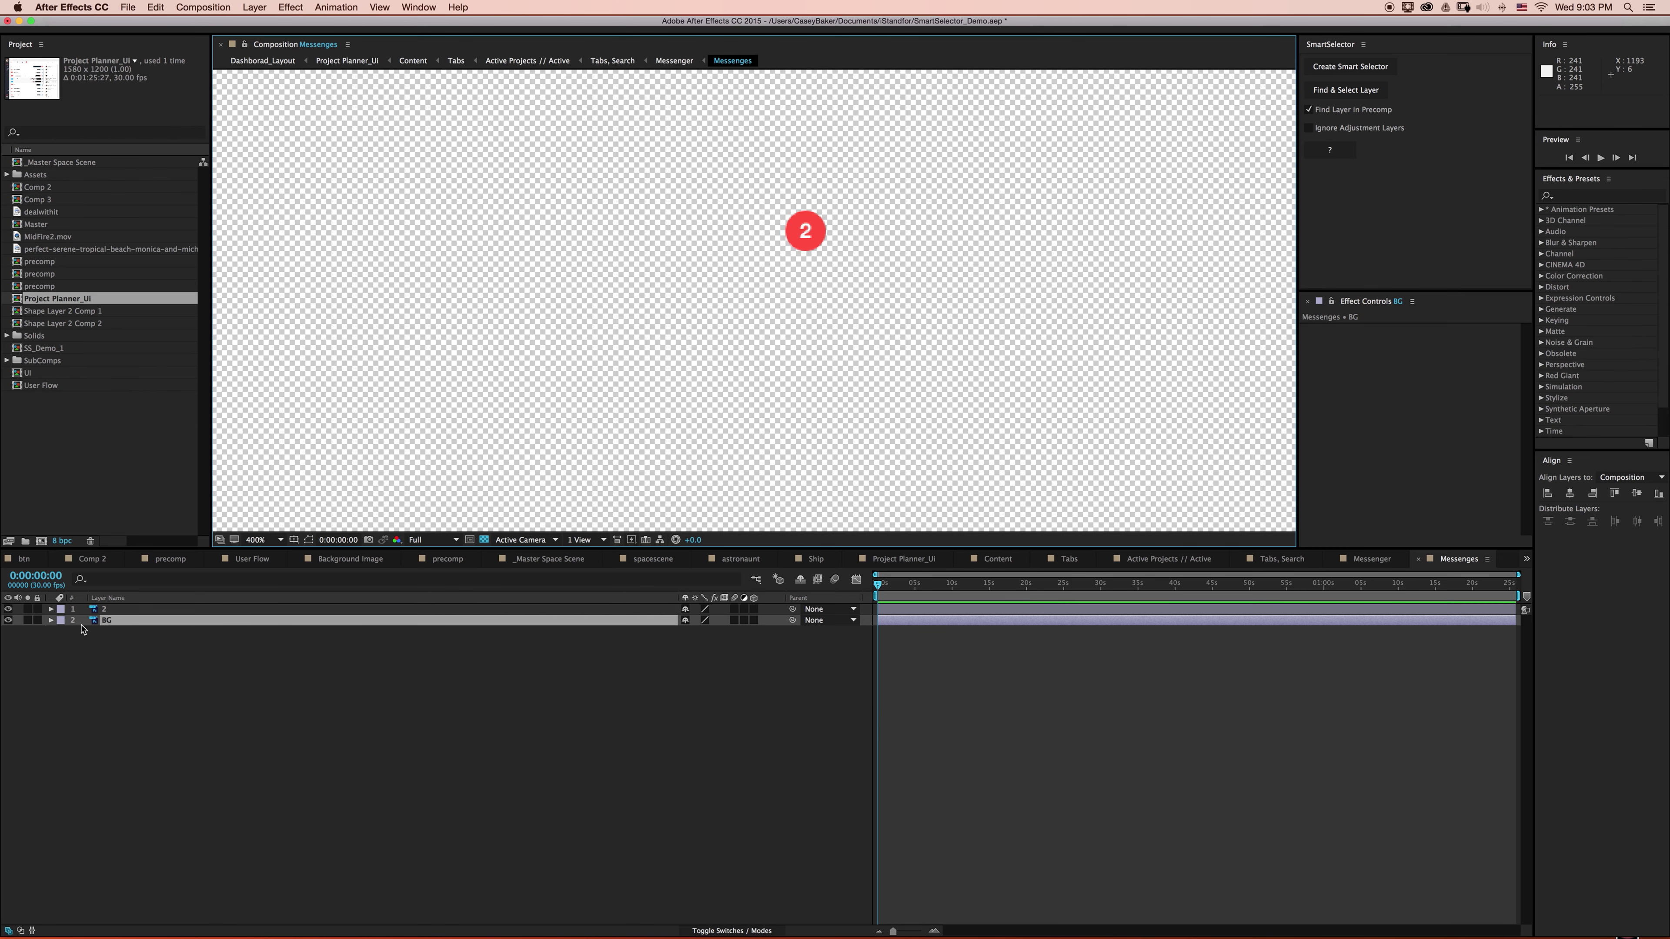
{"action": "left_click", "coordinate": [27, 620]}
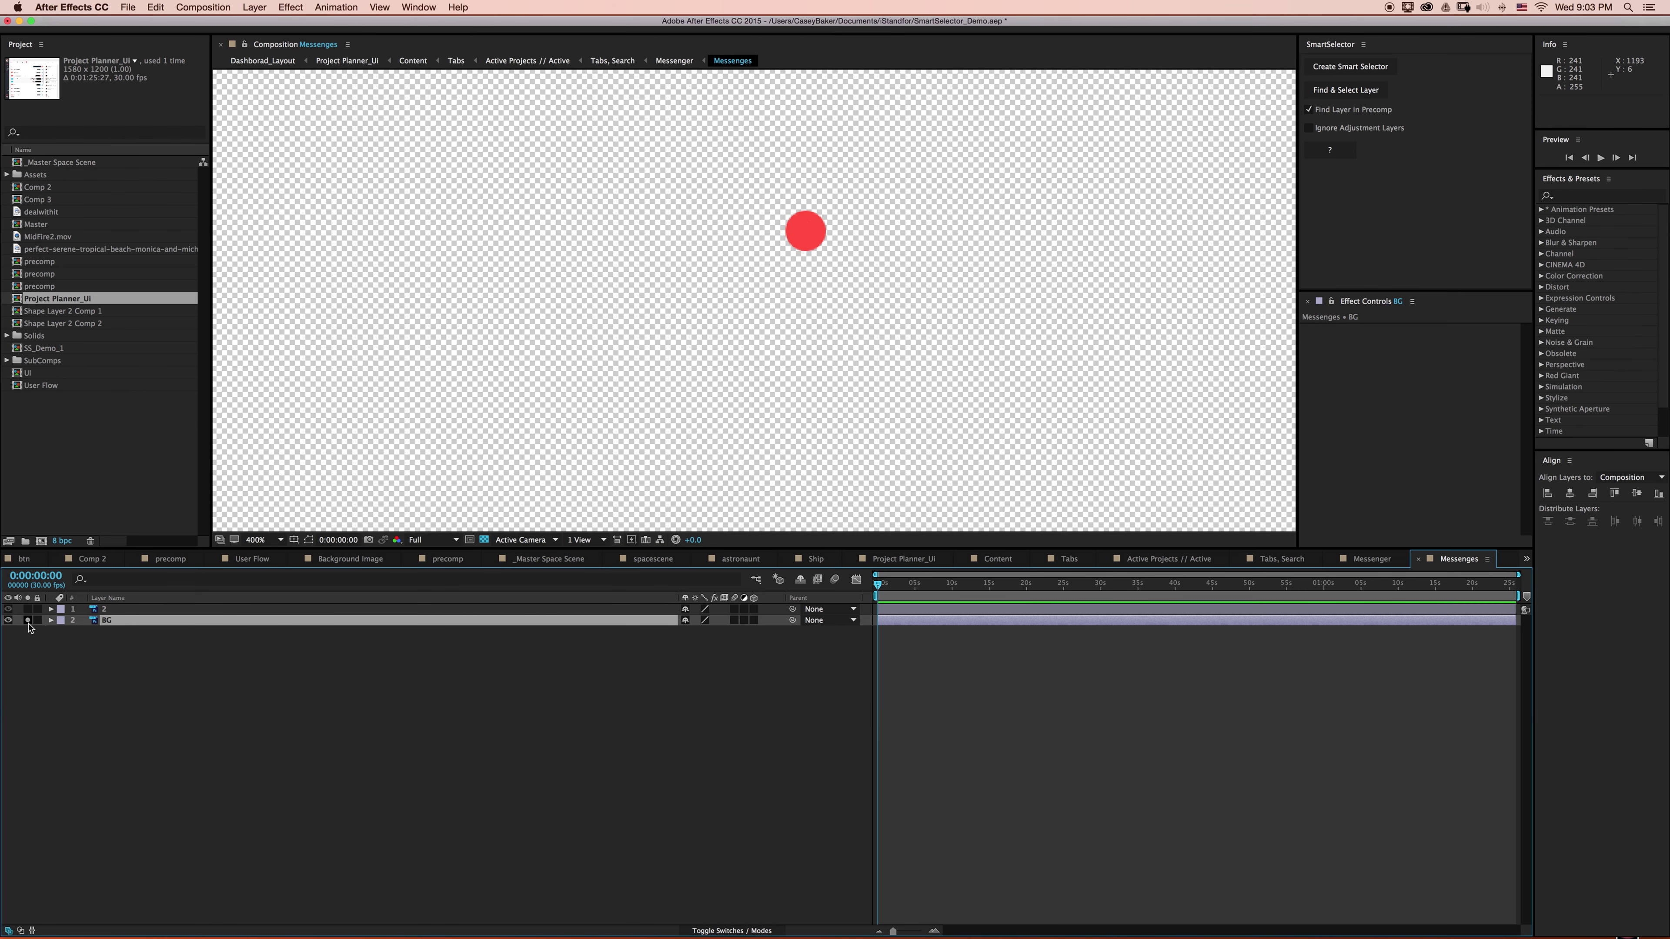
{"action": "left_click", "coordinate": [27, 621]}
Return to Project Planner_Ui, zoom out to the whole dashboard, and select the Smart Selector
{"action": "left_click", "coordinate": [895, 559]}
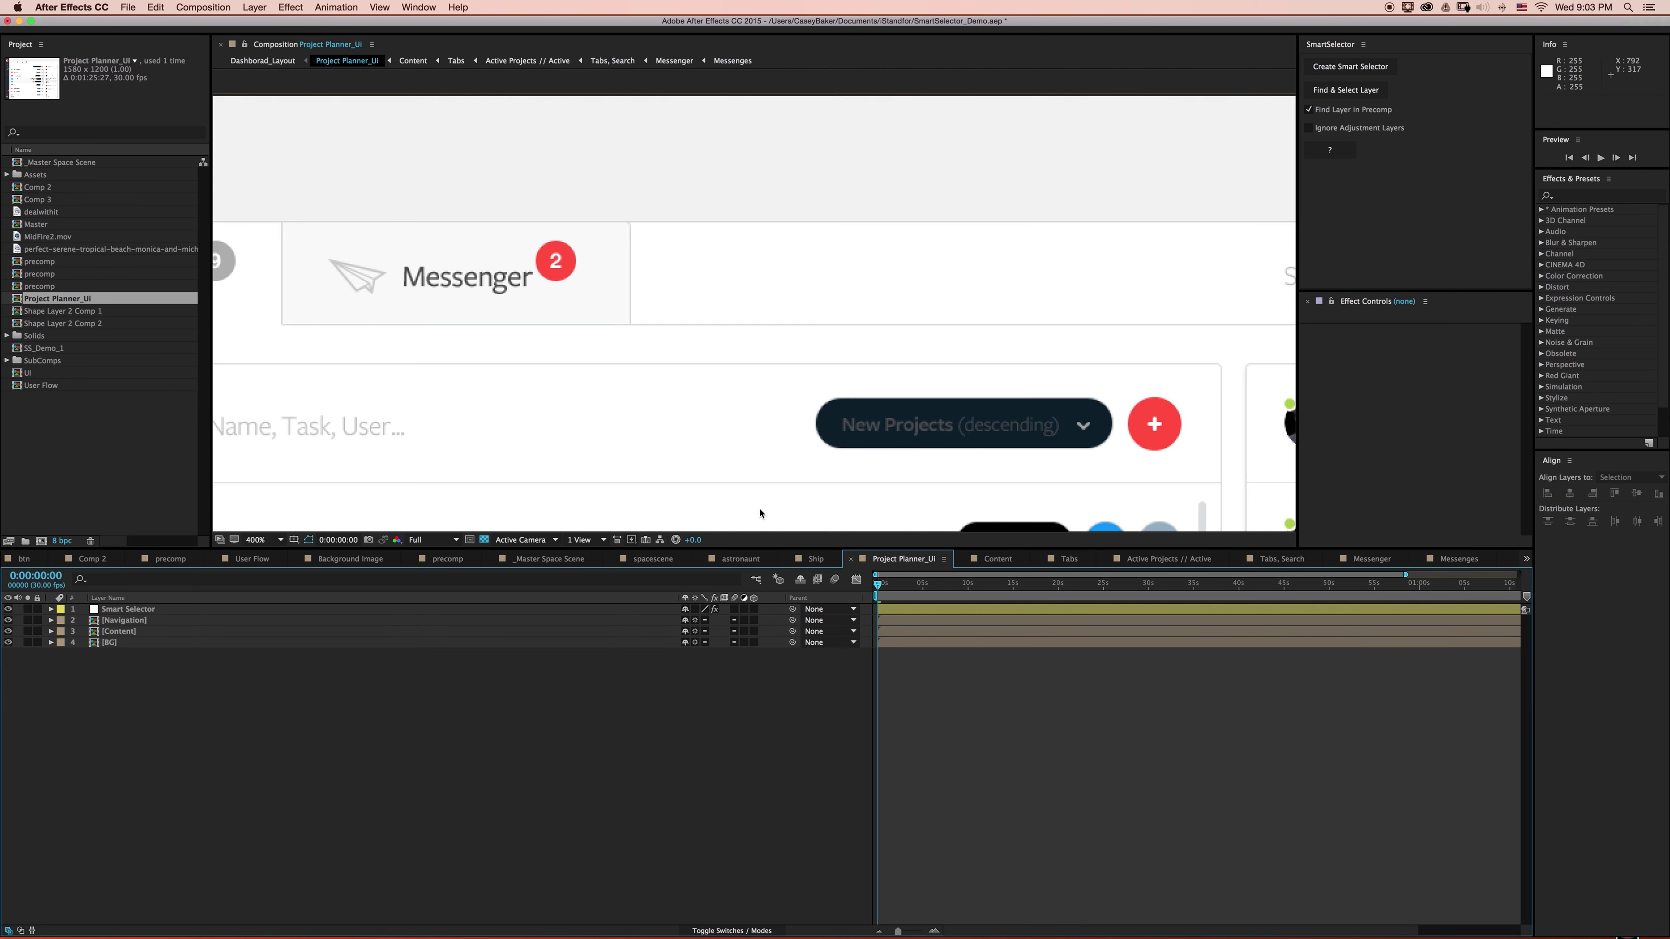
{"action": "key", "text": "slash"}
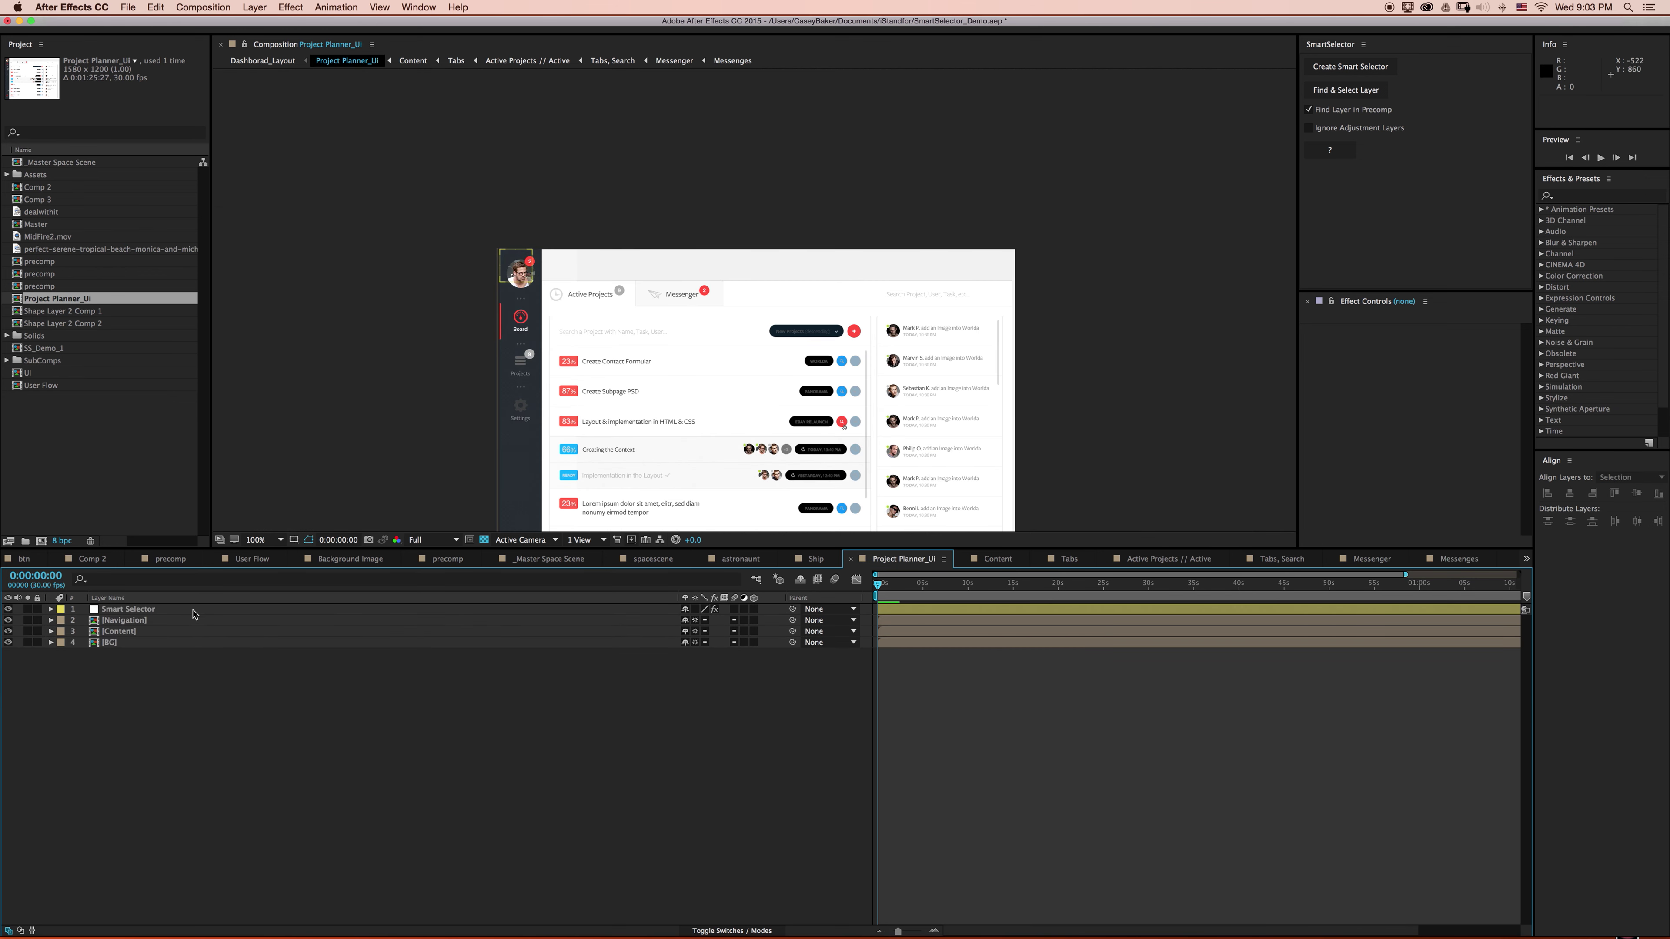
{"action": "left_click", "coordinate": [193, 610]}
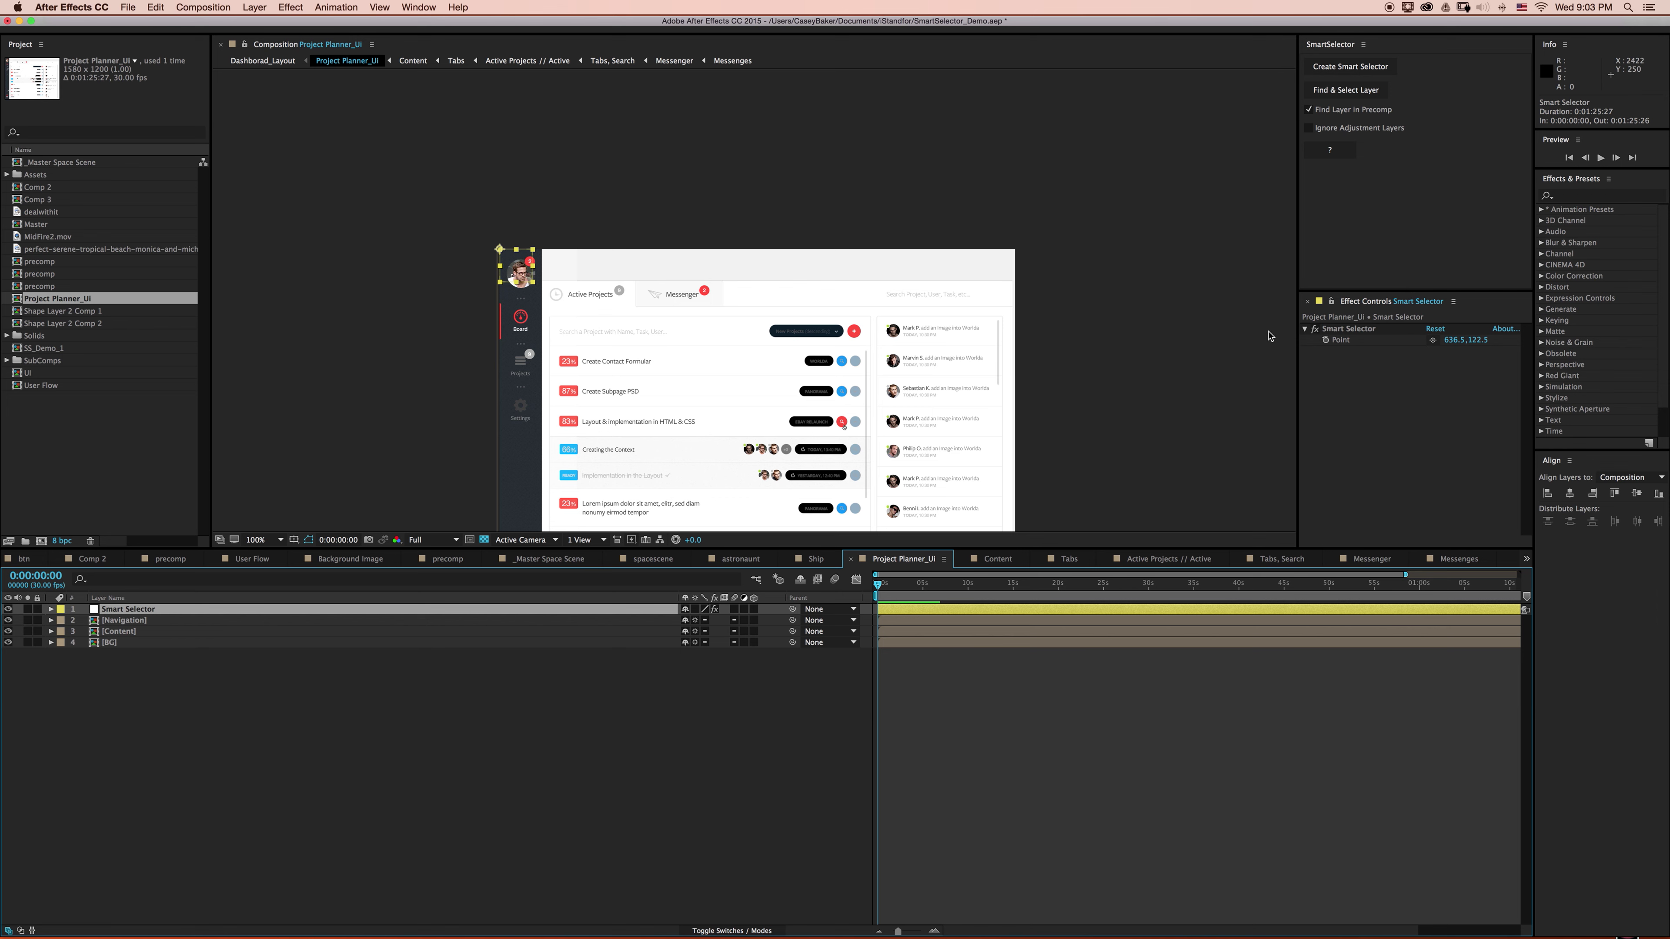
Place the point on the Create Contact Formular text at 1600% zoom and find its layer
{"action": "left_click", "coordinate": [1434, 340]}
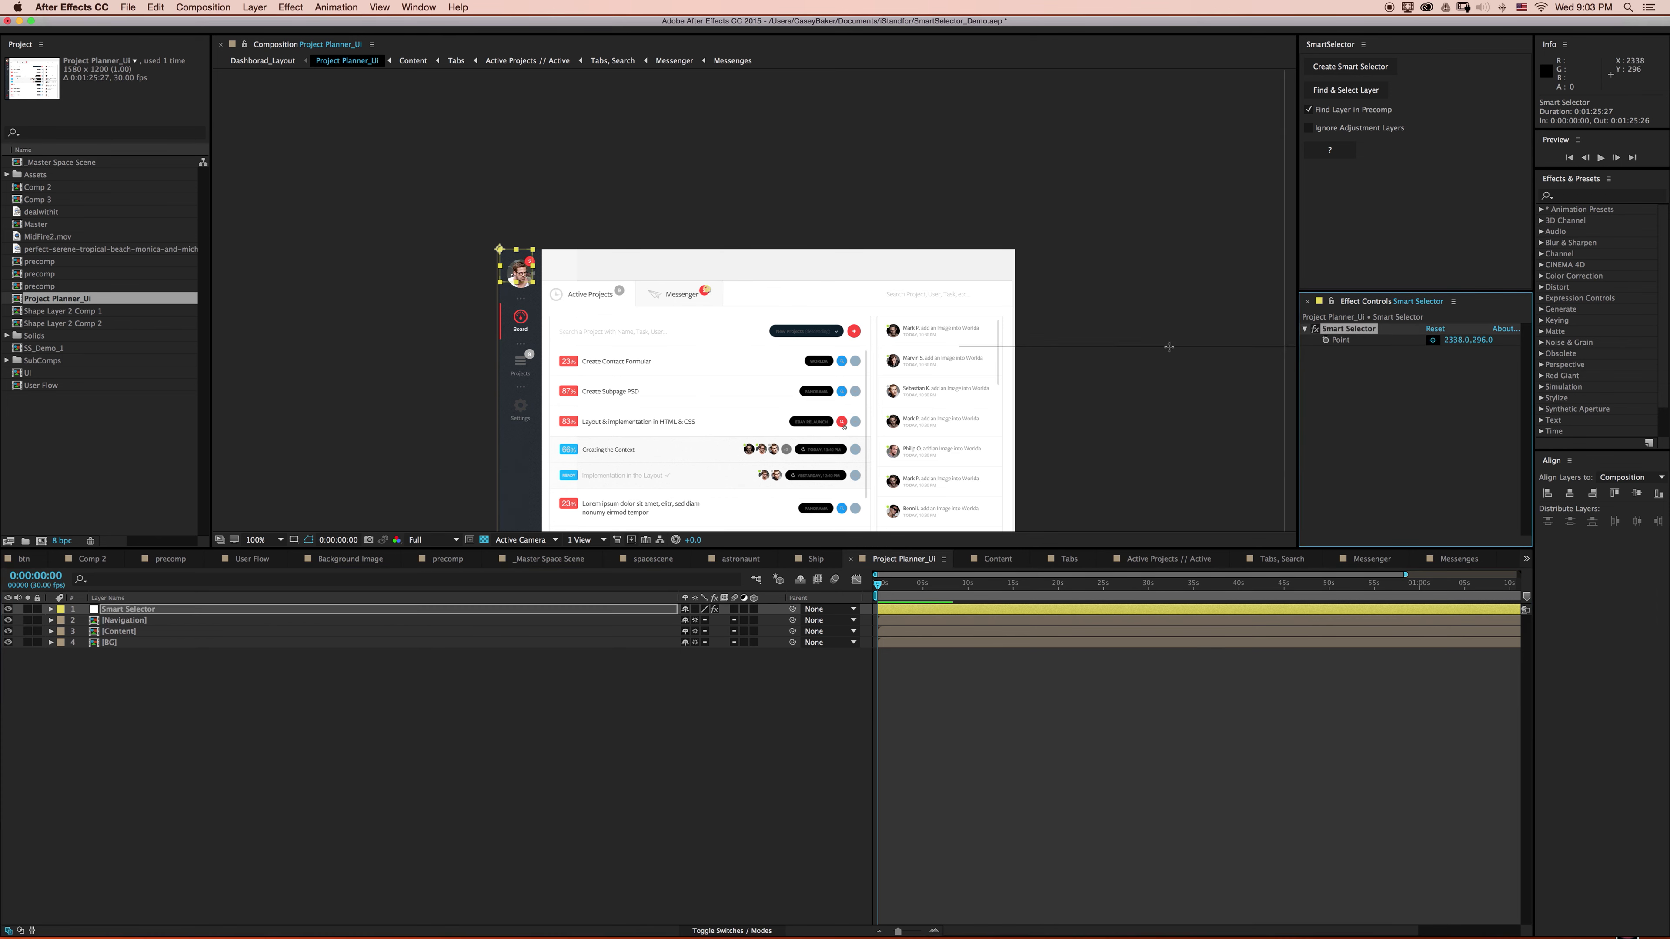
{"action": "left_click", "coordinate": [595, 362]}
{"action": "key", "text": "period"}
{"action": "key", "text": "period"}
{"action": "key", "text": "period"}
{"action": "key", "text": "period"}
{"action": "scroll", "coordinate": [596, 379], "scroll_direction": "down", "scroll_amount": 3}
{"action": "key", "text": "period"}
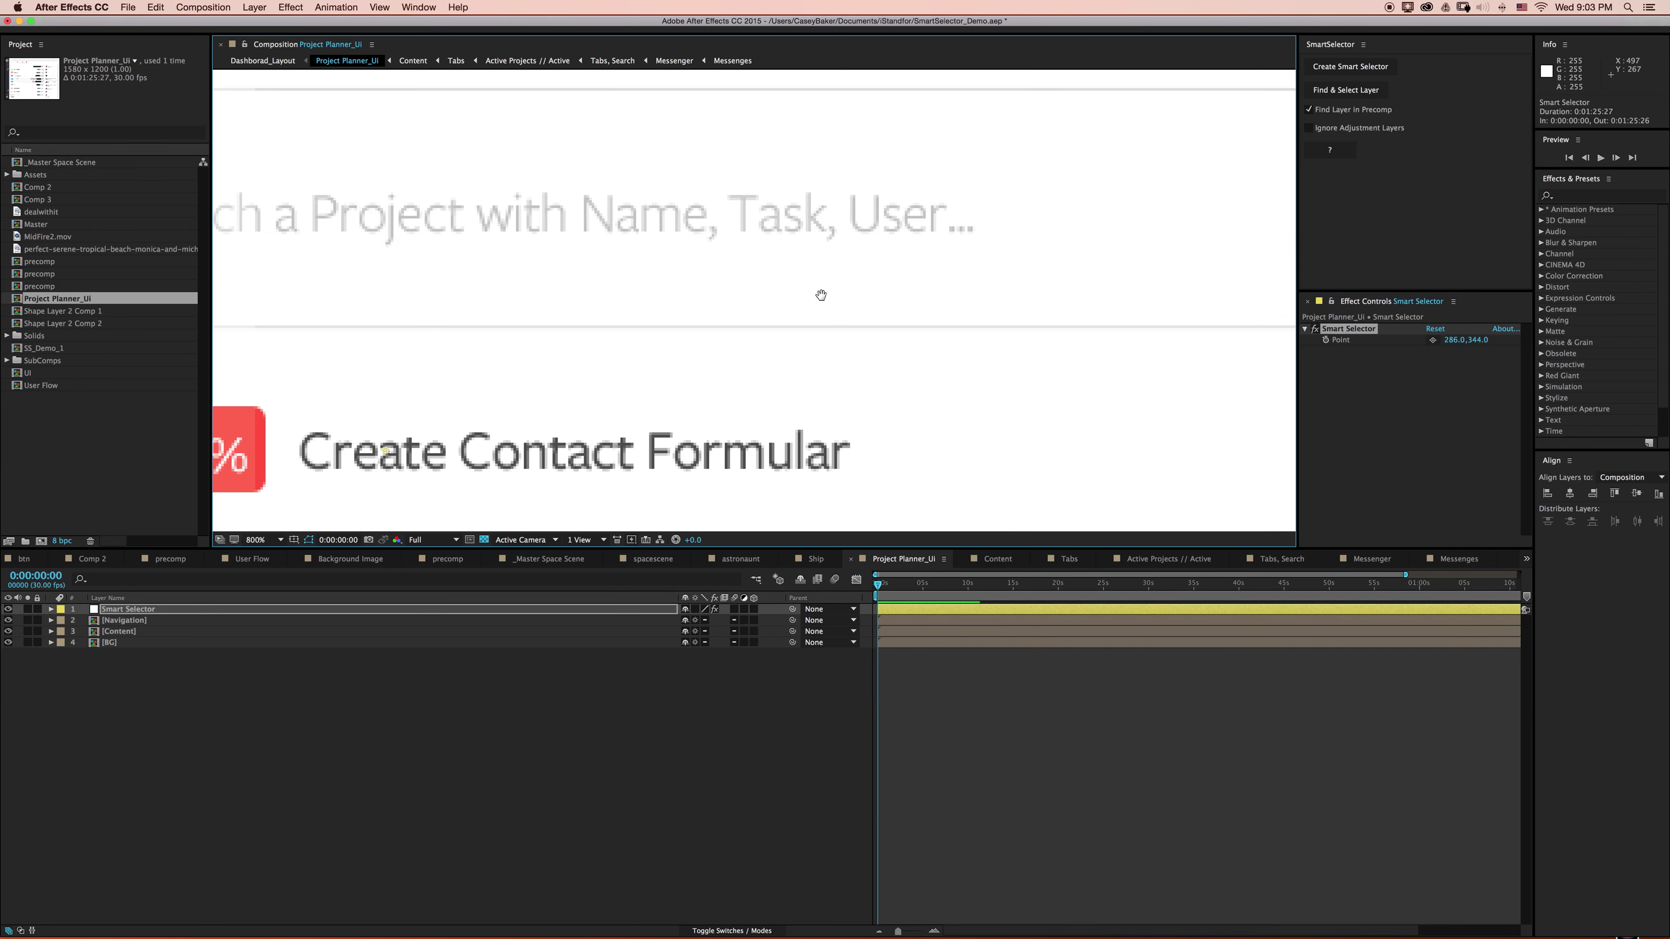
{"action": "scroll", "coordinate": [820, 291], "scroll_direction": "down", "scroll_amount": 3}
{"action": "key", "text": "period"}
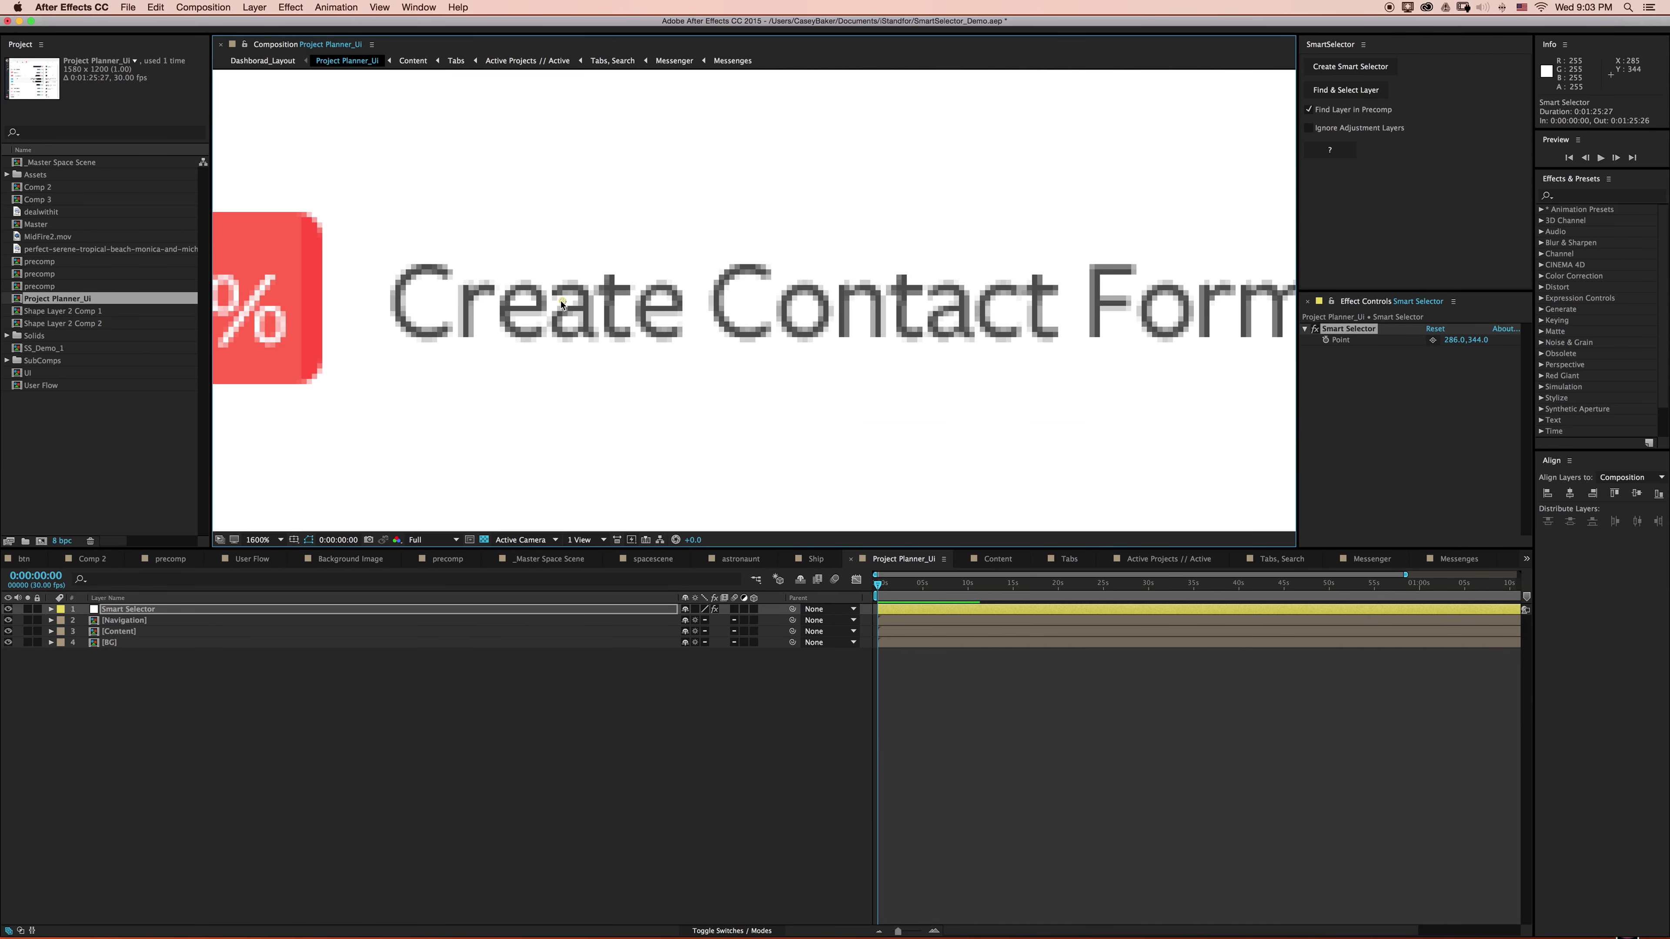
{"action": "left_click_drag", "start_coordinate": [562, 303], "coordinate": [586, 301]}
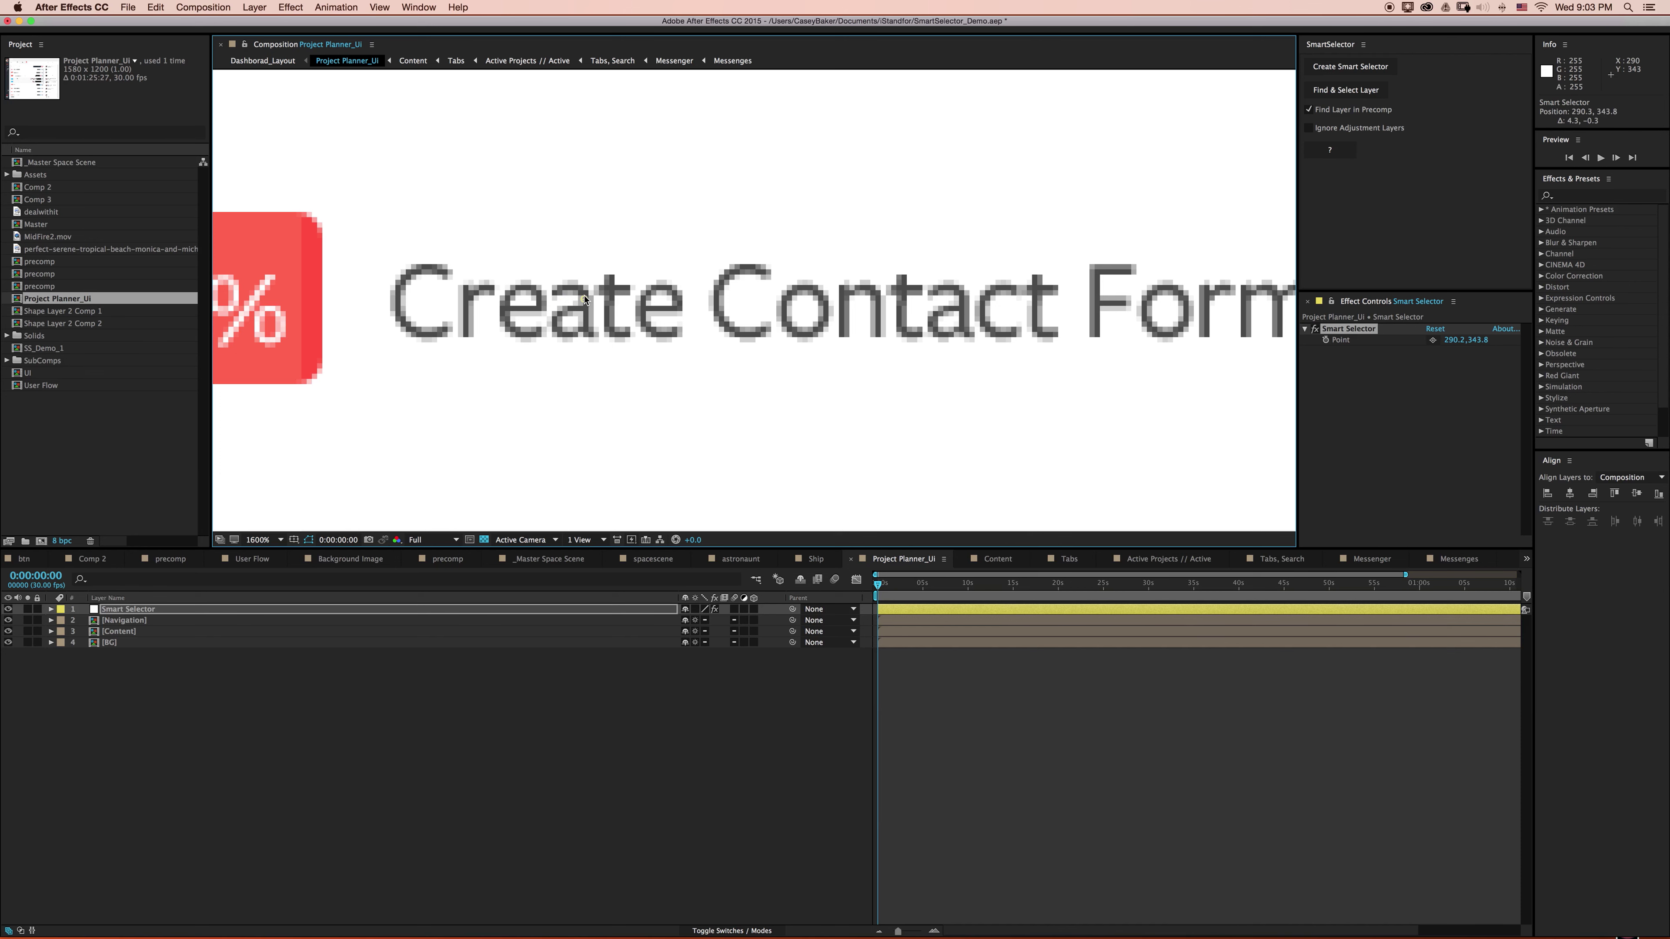
{"action": "left_click", "coordinate": [1380, 89]}
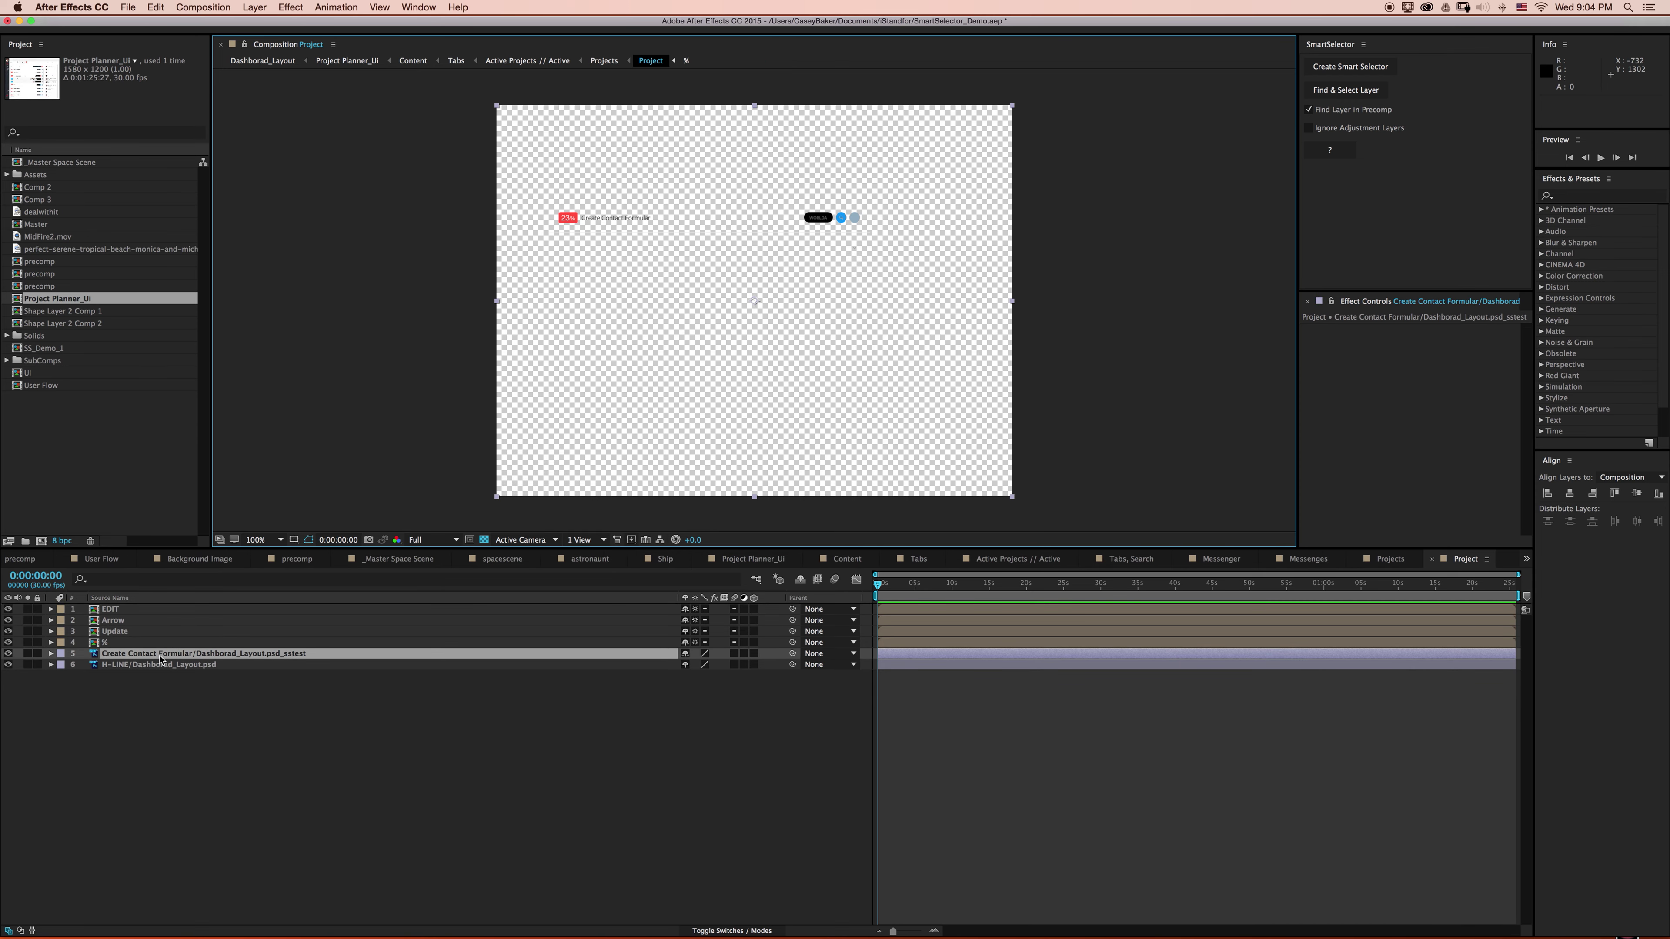
Briefly solo the Create Contact Formular text layer, then step up to the parent Projects comp
{"action": "scroll", "coordinate": [328, 205], "scroll_direction": "up", "scroll_amount": 3}
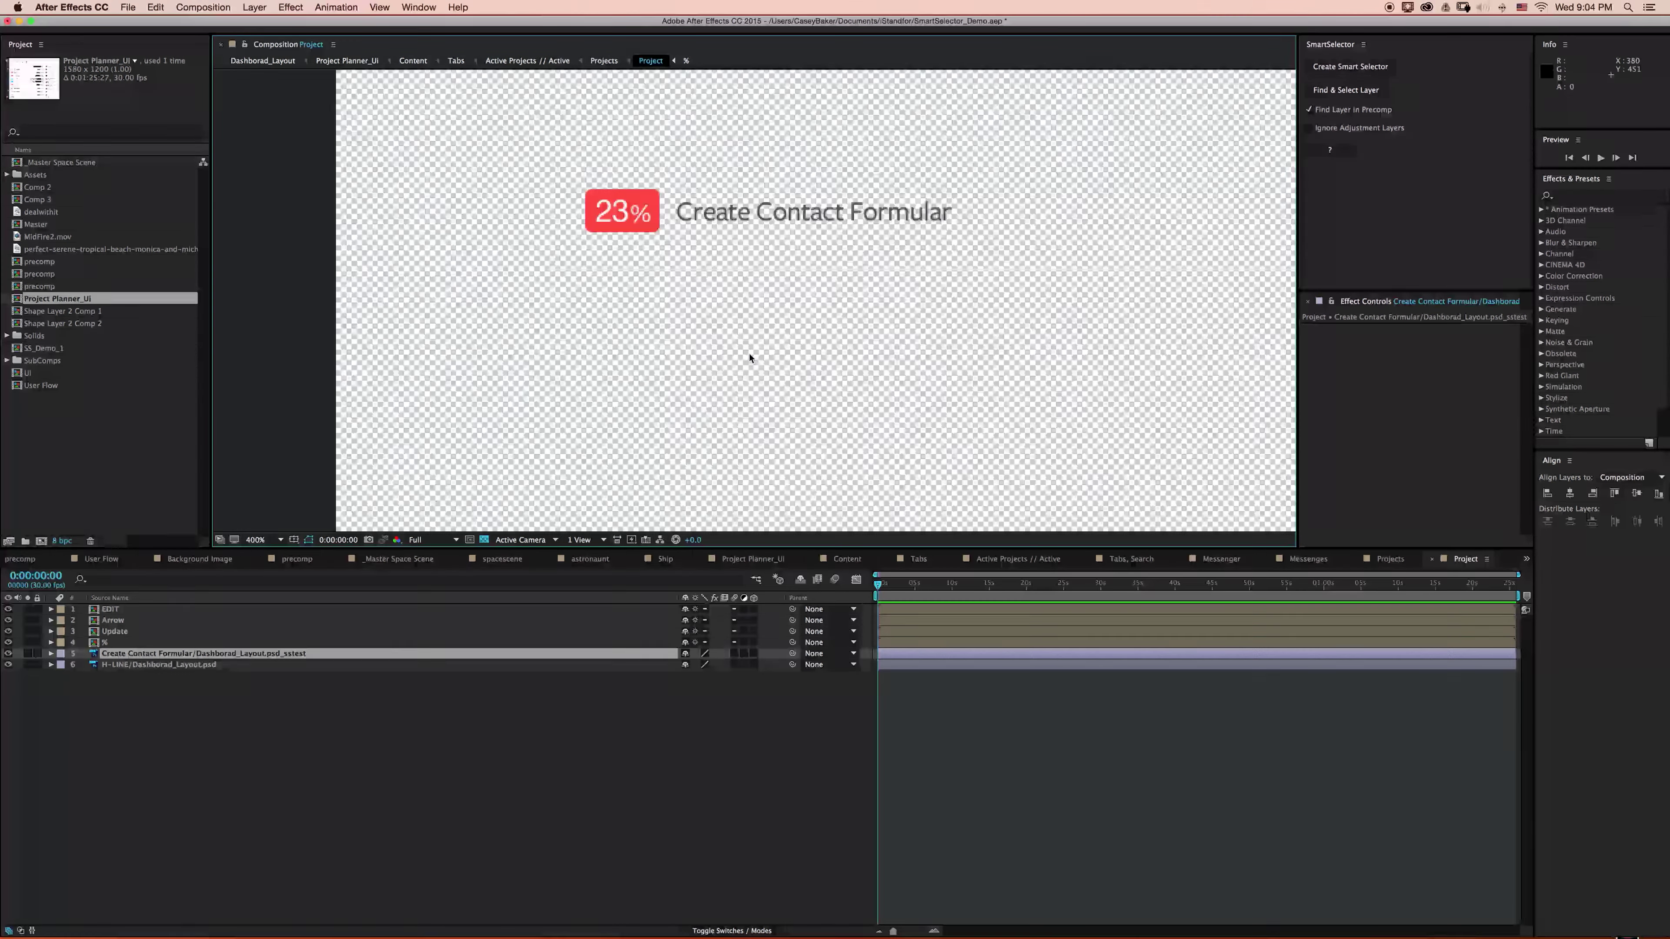
{"action": "left_click", "coordinate": [27, 654]}
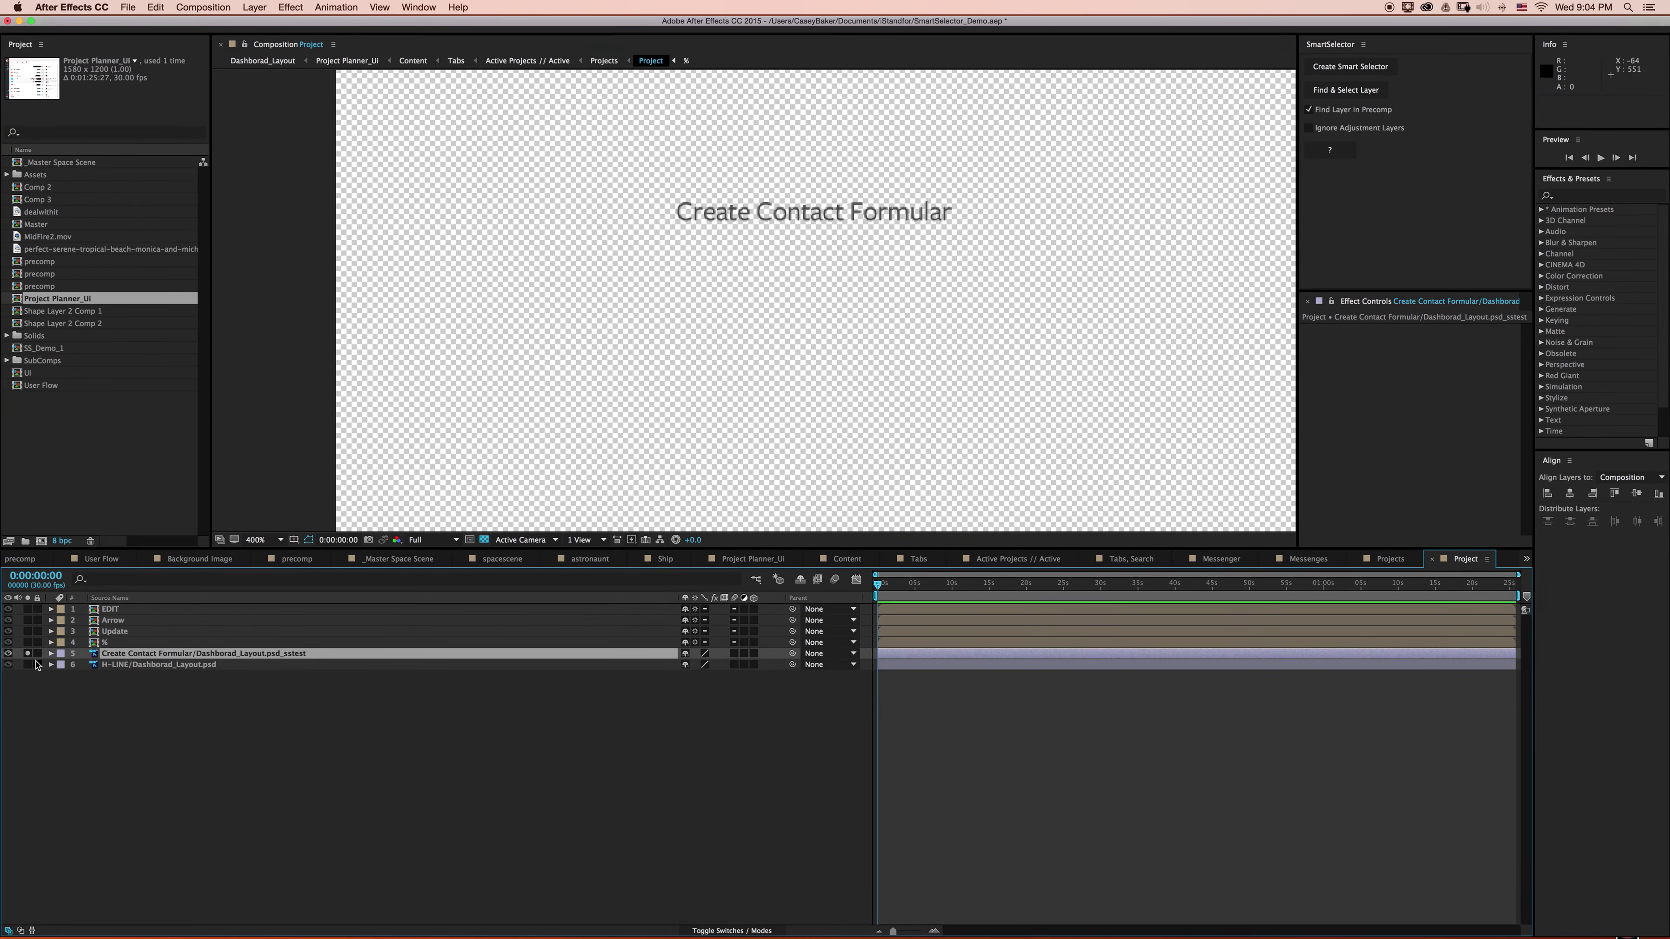
{"action": "left_click", "coordinate": [27, 654]}
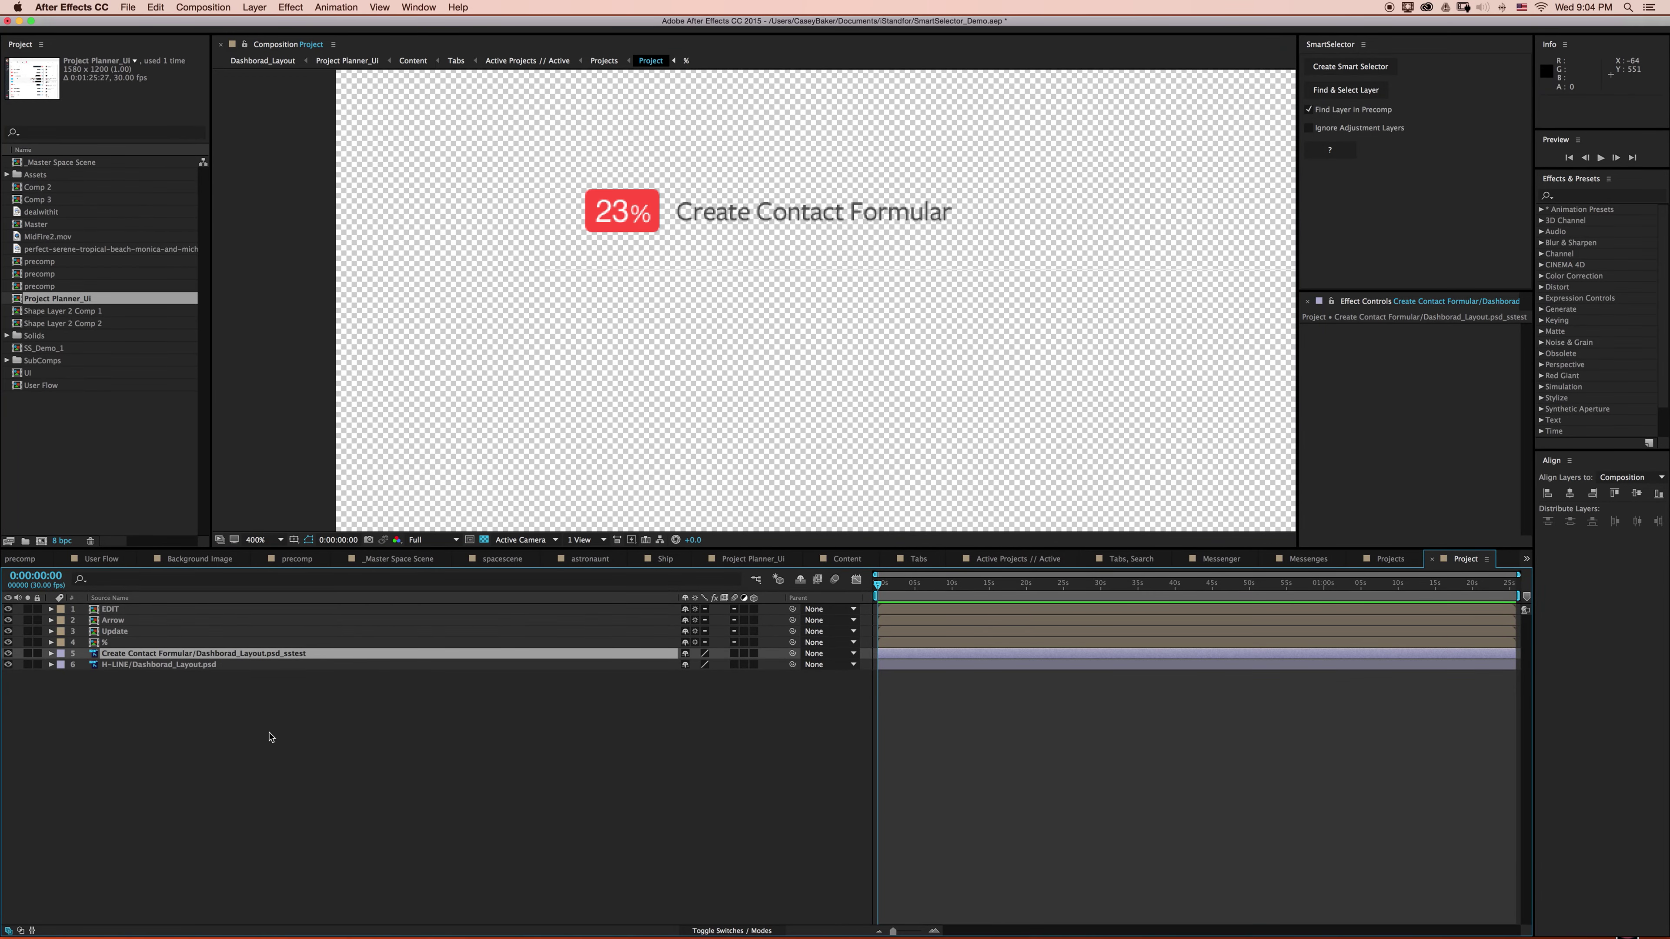
{"action": "key", "text": "Tab"}
{"action": "left_click", "coordinate": [716, 586]}
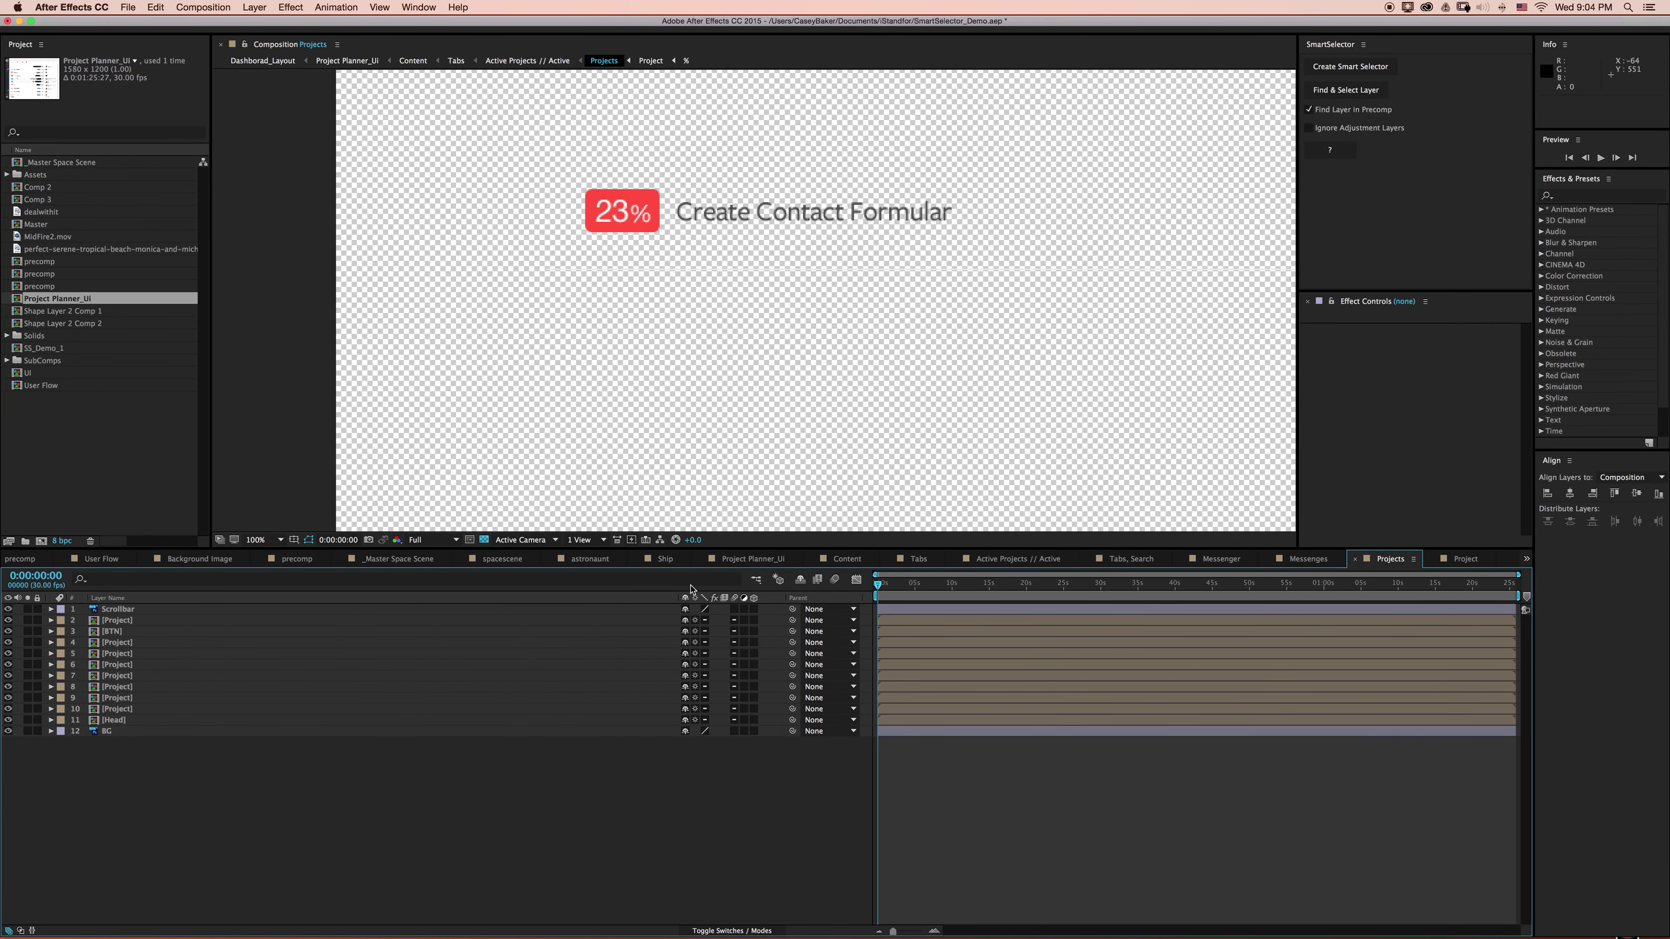
Navigate through the Mini-Flowchart to the parent Dashborad_Layout composition
{"action": "left_click", "coordinate": [756, 579]}
{"action": "left_click", "coordinate": [752, 565]}
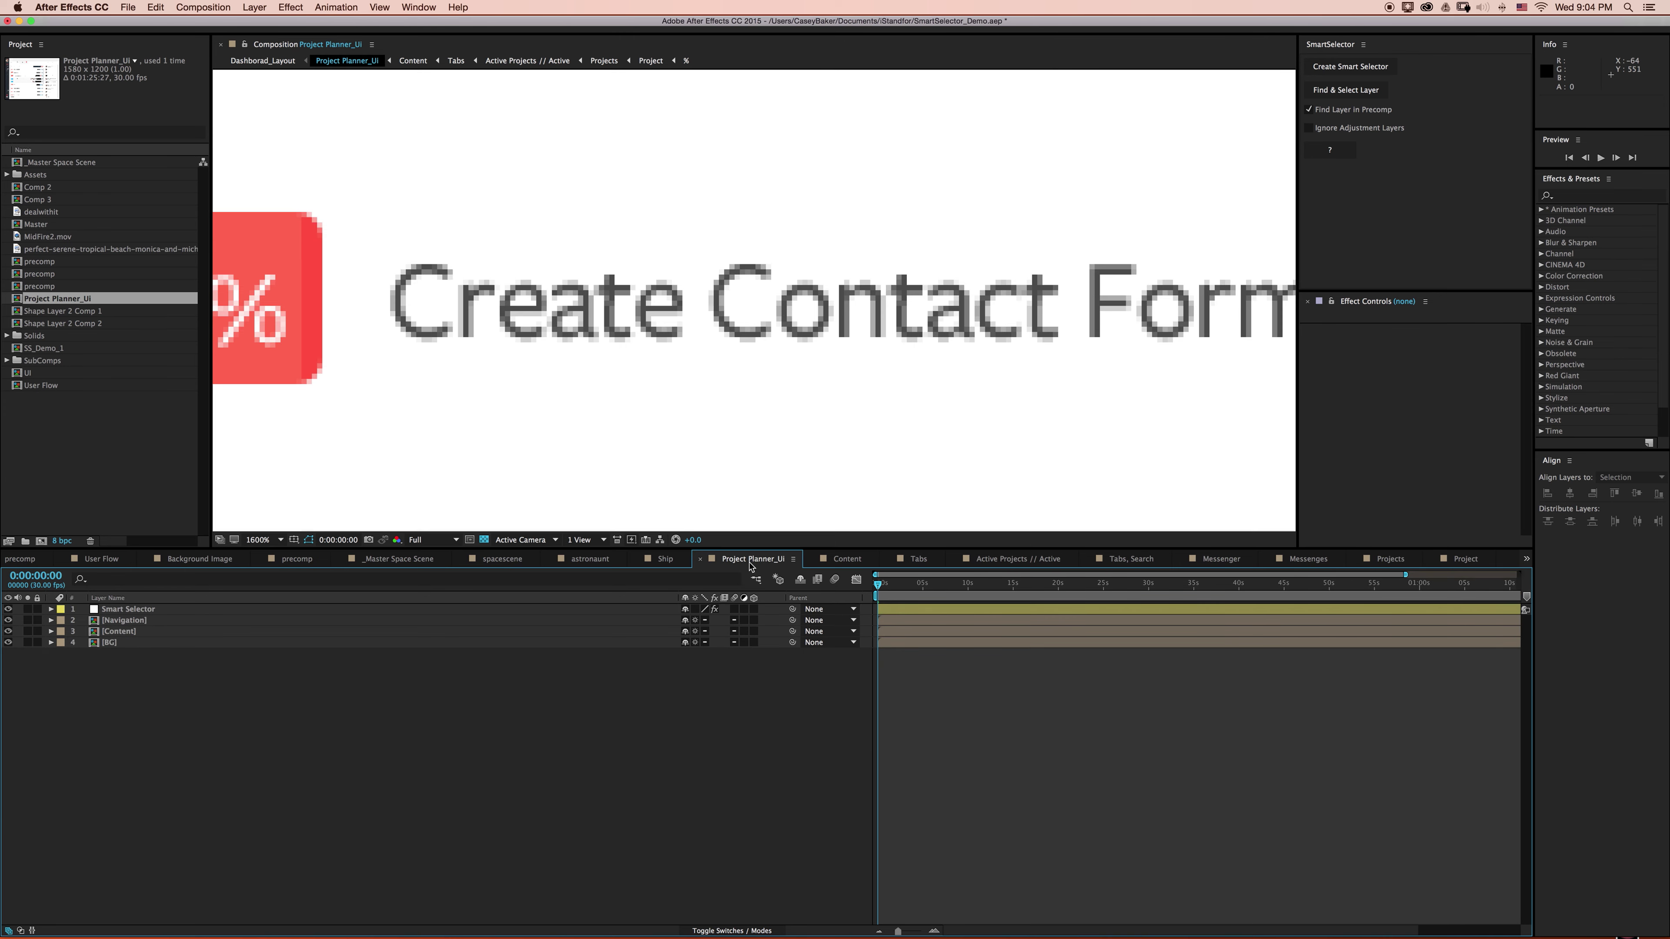
{"action": "left_click", "coordinate": [759, 580]}
{"action": "left_click", "coordinate": [677, 586]}
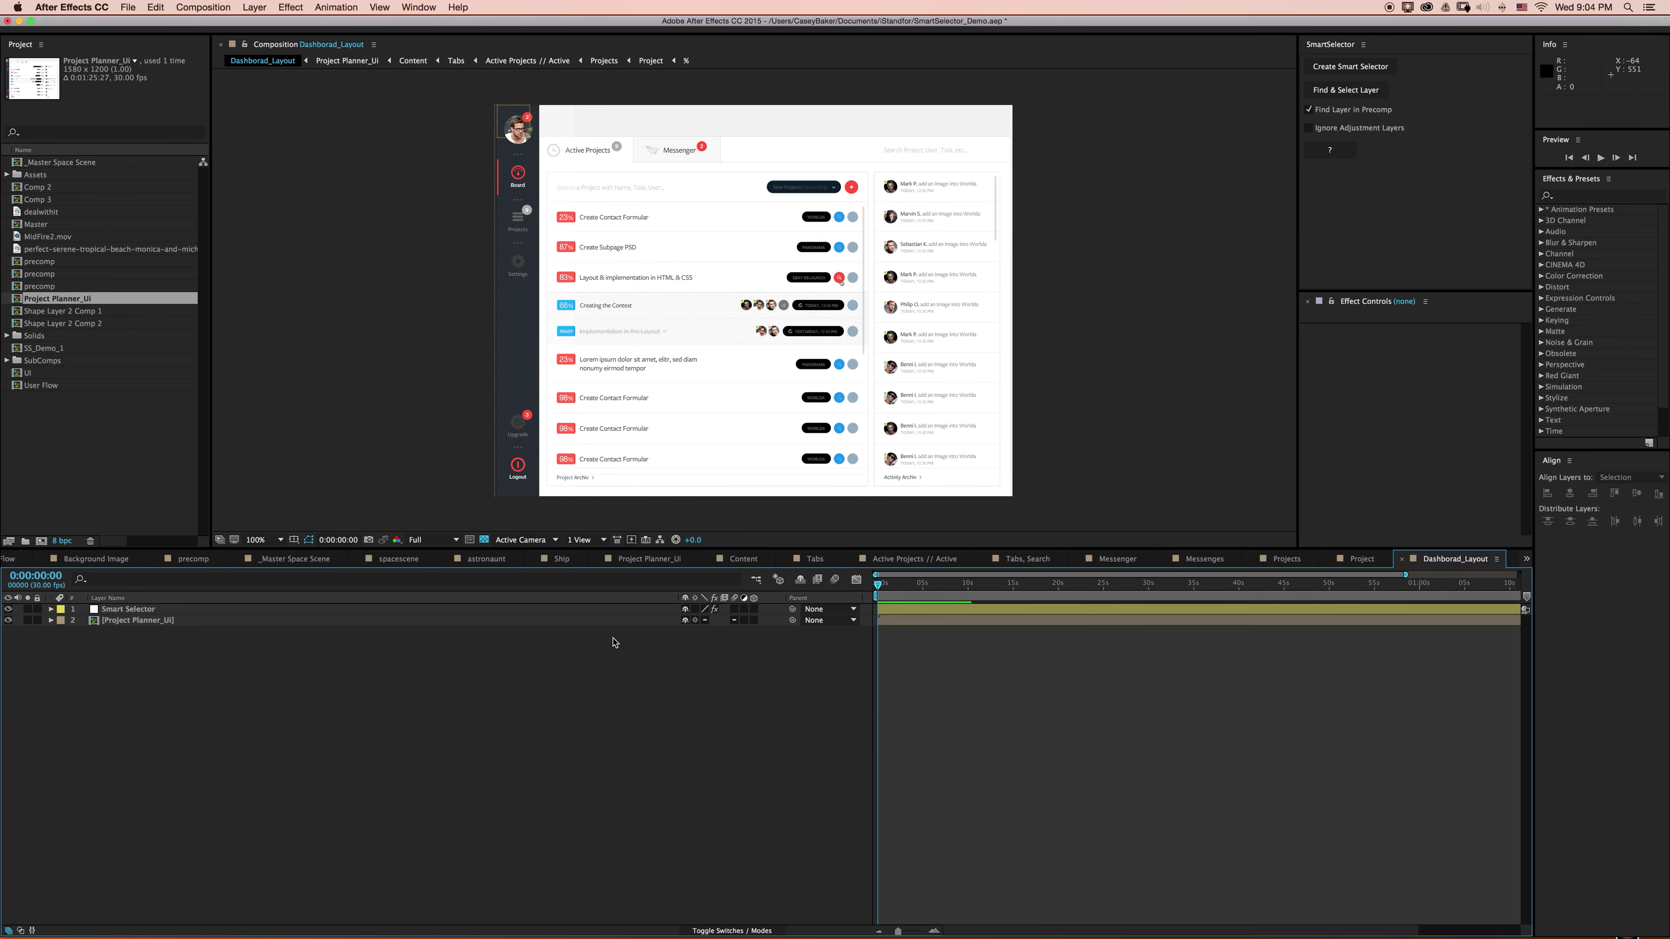
Aim the Smart Selector at an avatar in Creating the Context and find layer Ebene 57
{"action": "left_click", "coordinate": [610, 609]}
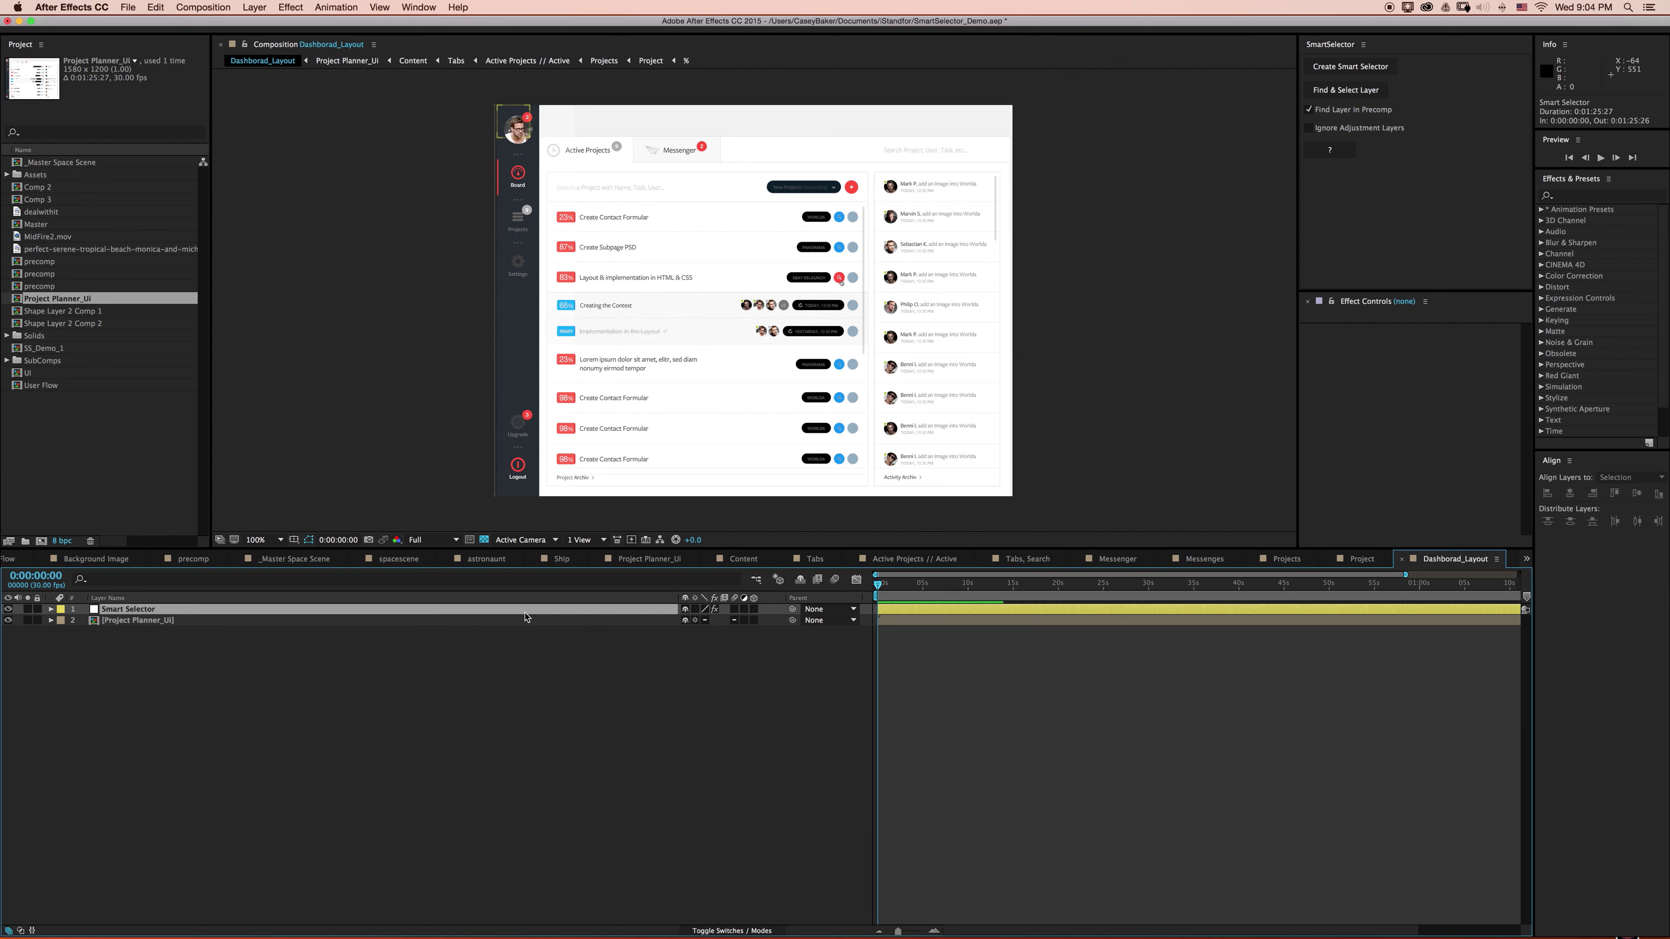
{"action": "left_click", "coordinate": [1432, 339]}
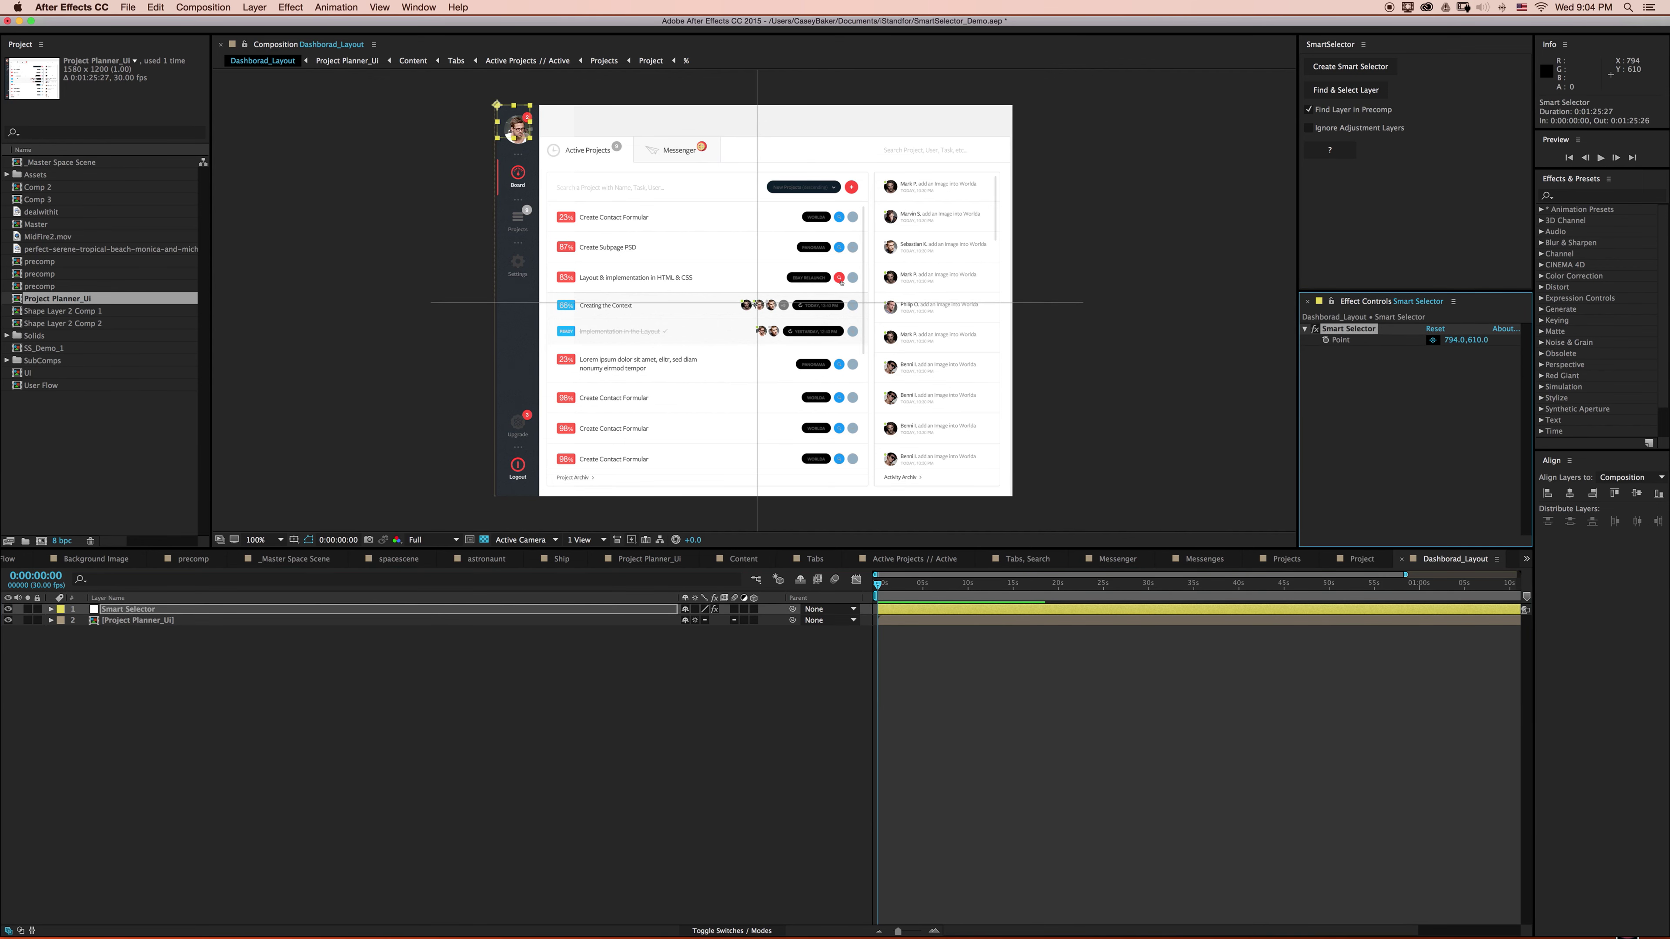
{"action": "left_click", "coordinate": [760, 308]}
{"action": "scroll", "coordinate": [750, 316], "scroll_direction": "up", "scroll_amount": 4}
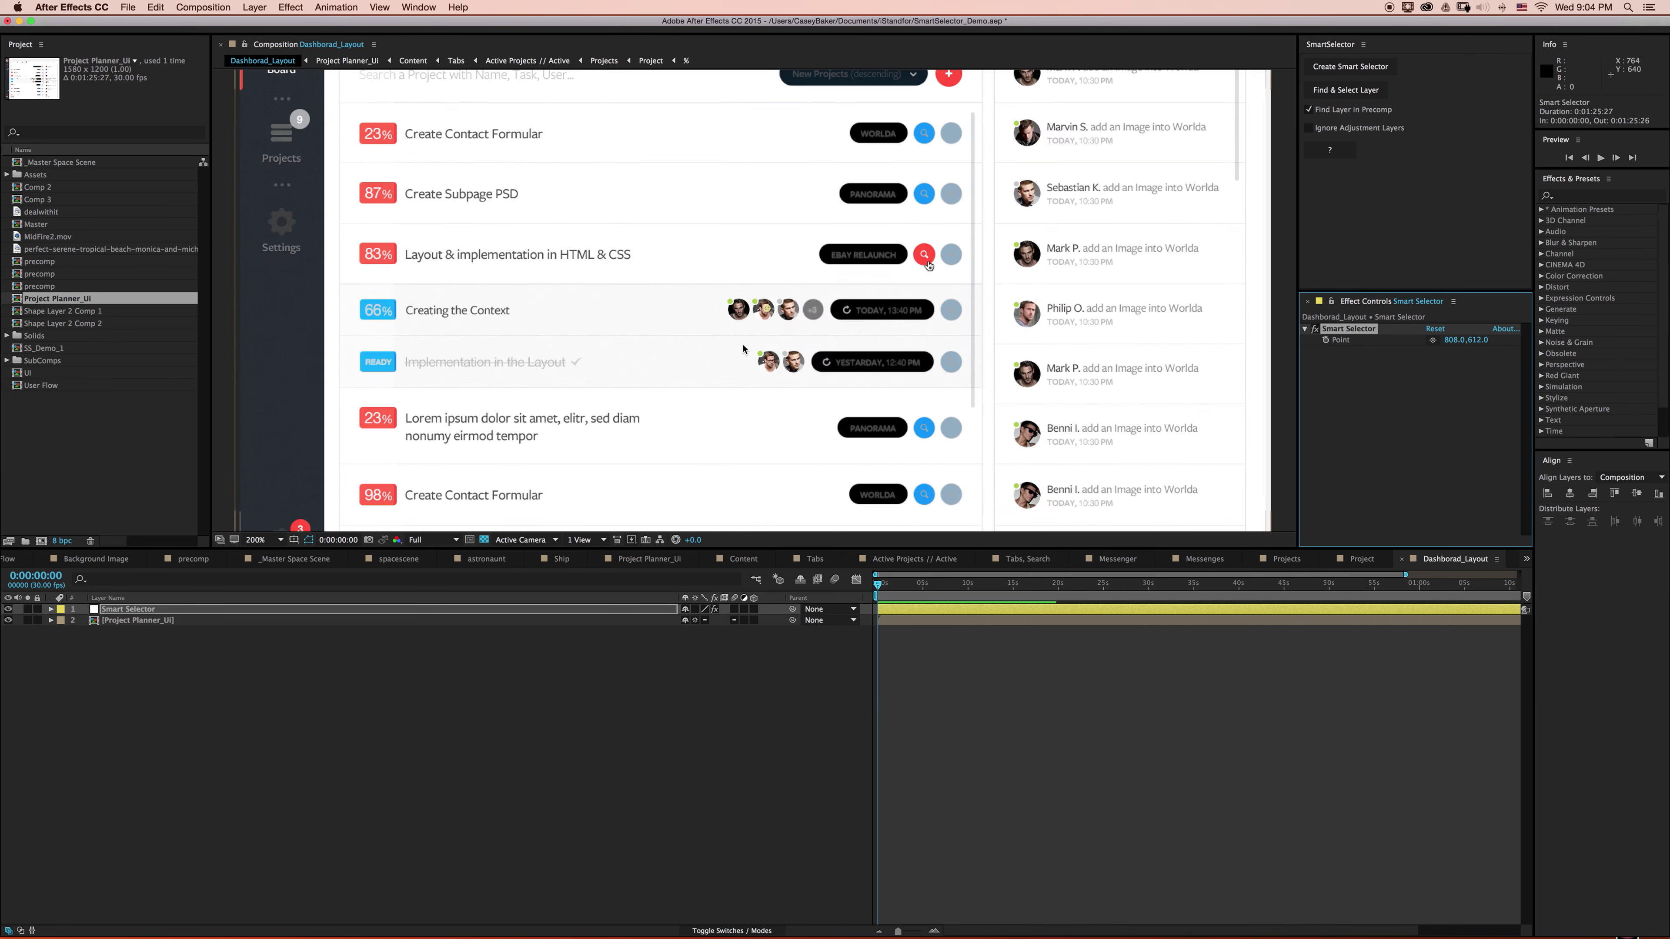
{"action": "scroll", "coordinate": [884, 389], "scroll_direction": "down", "scroll_amount": 2}
{"action": "key", "text": "comma"}
{"action": "left_click", "coordinate": [1346, 90]}
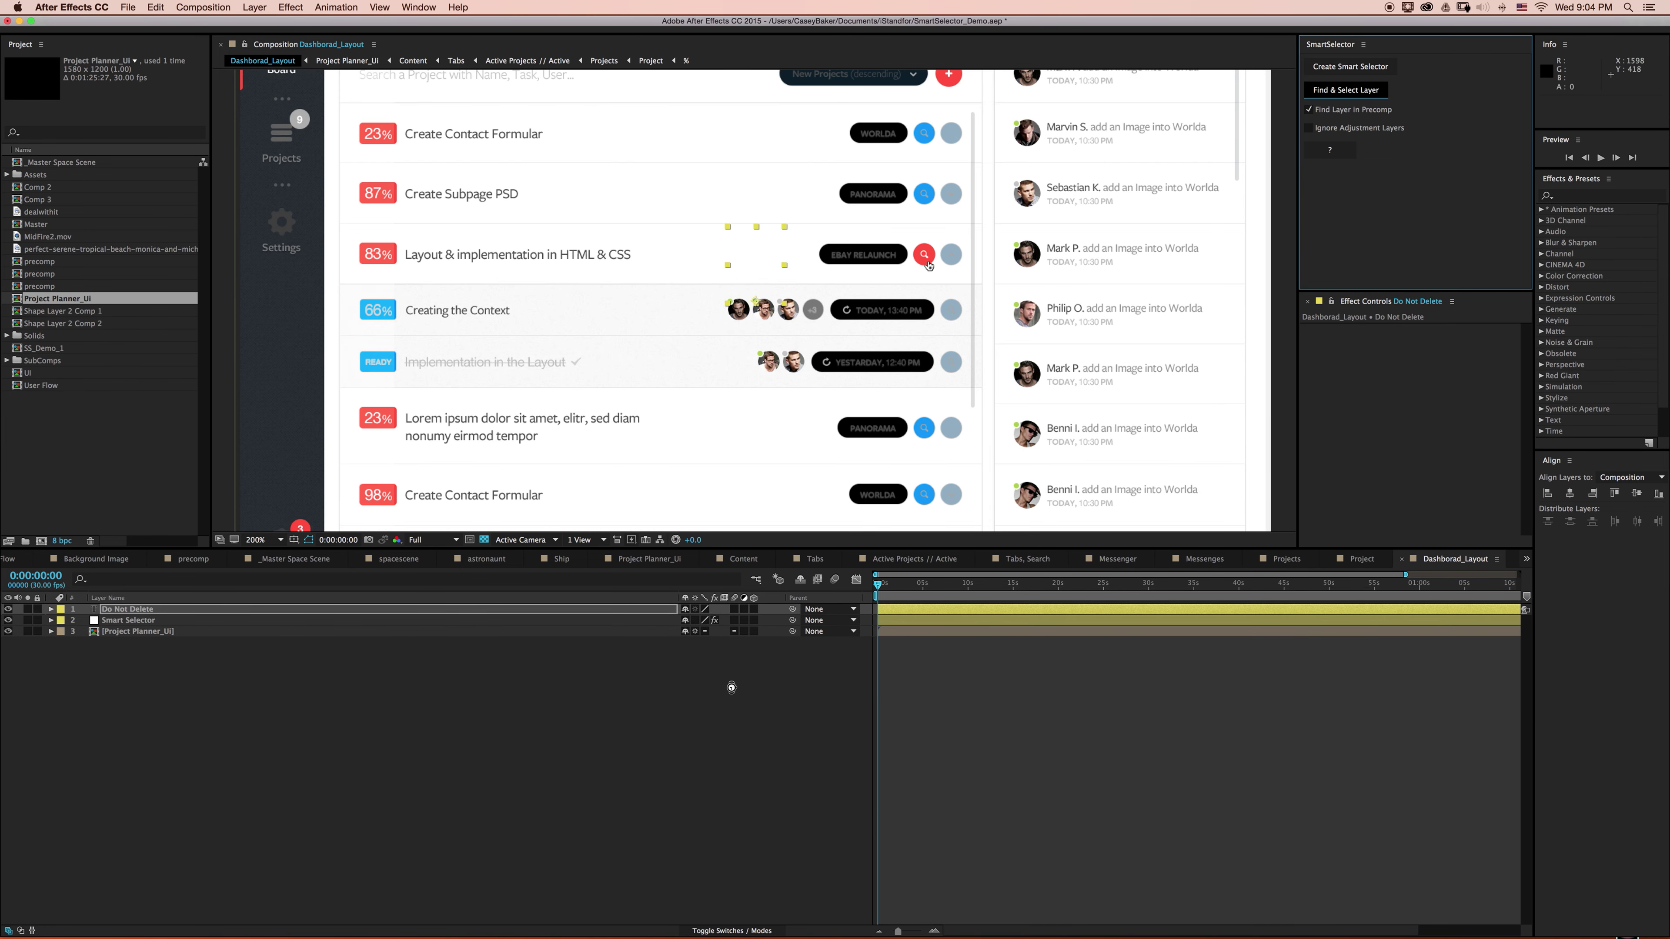